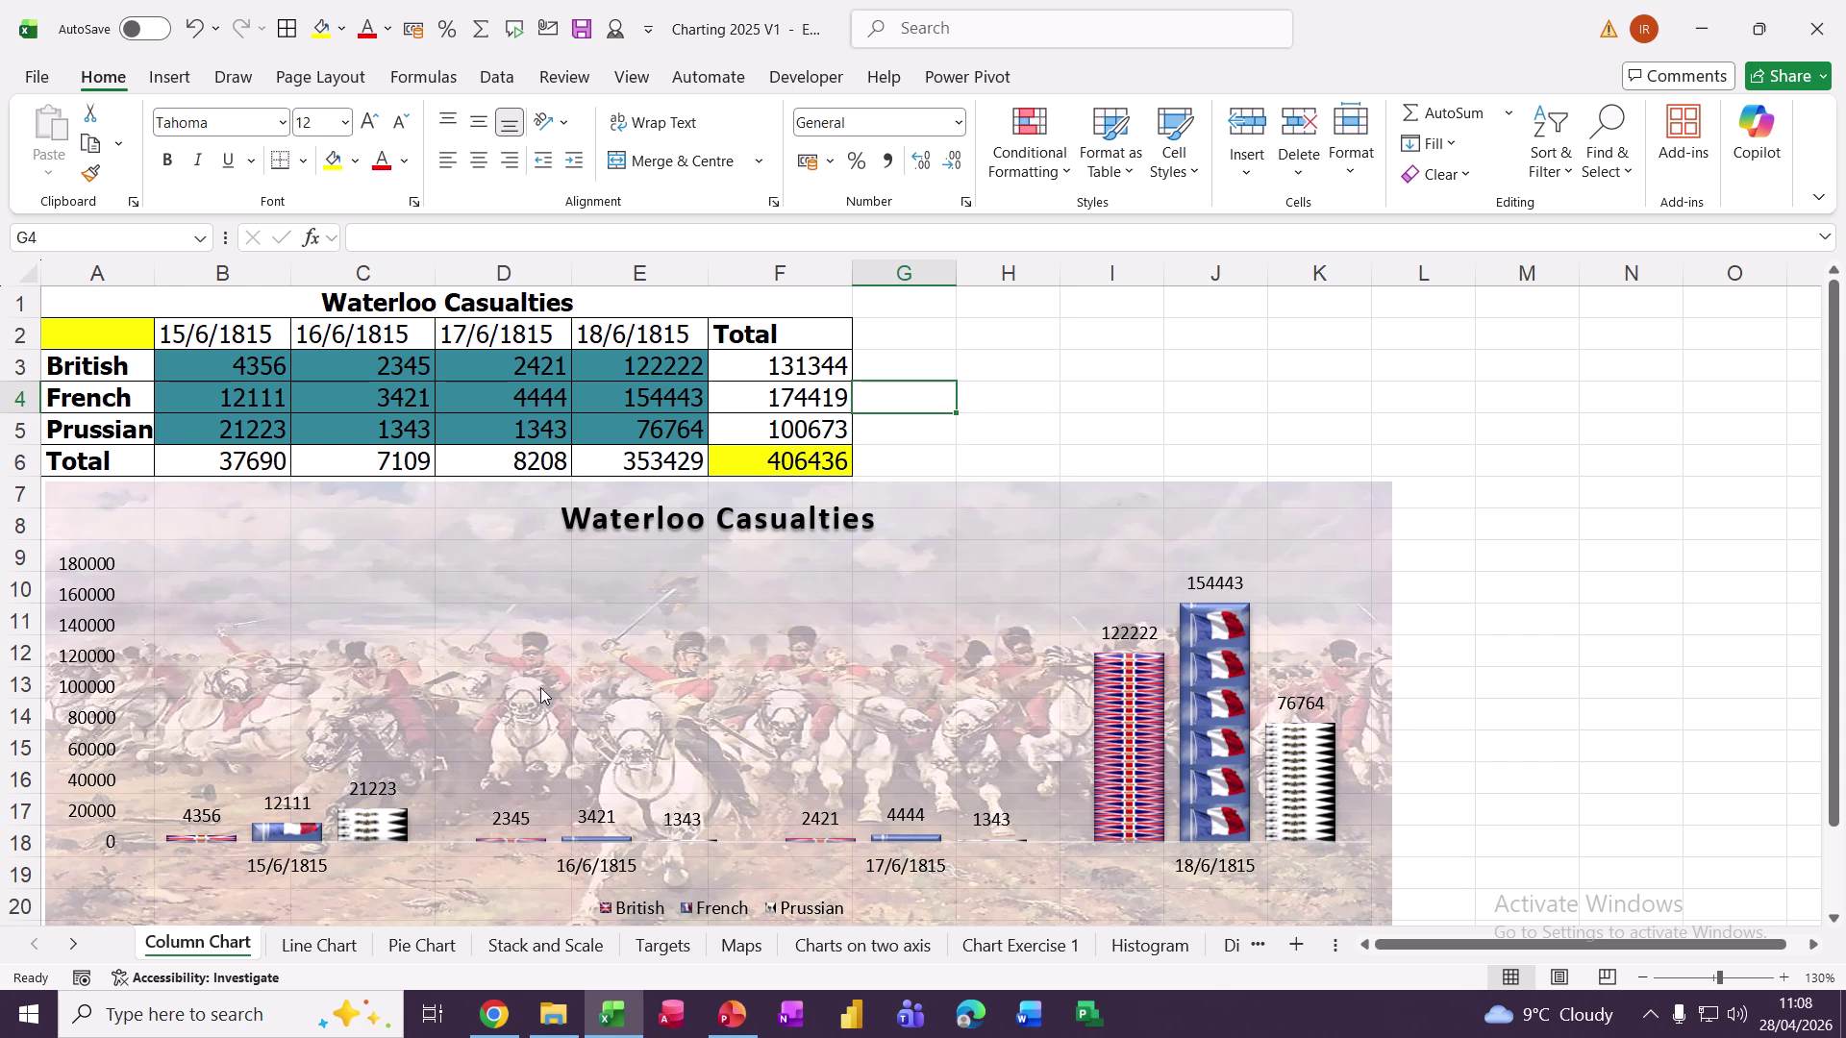
# Step: Resize the existing Waterloo Casualties chart so it reaches up over row 6, and view its chart elements and style options
pyautogui.click(1016, 506)
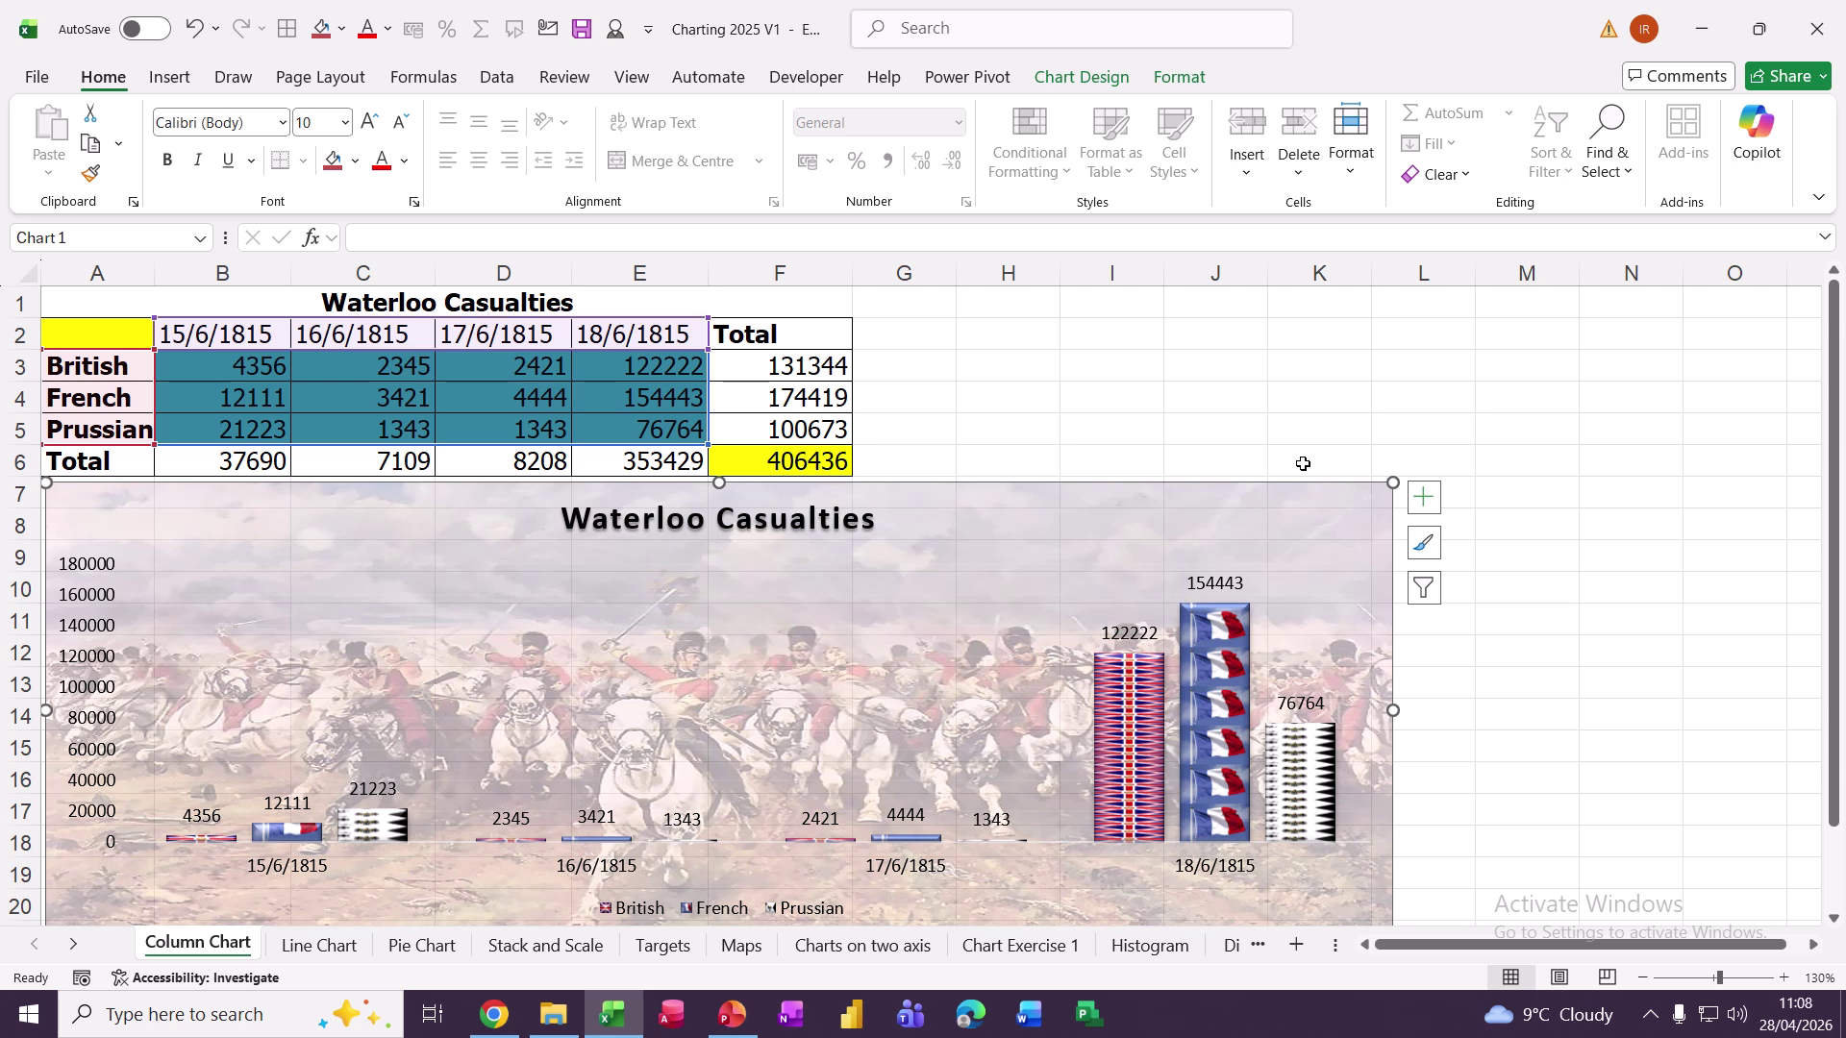
pyautogui.moveTo(1341, 508); pyautogui.dragTo(1299, 471)
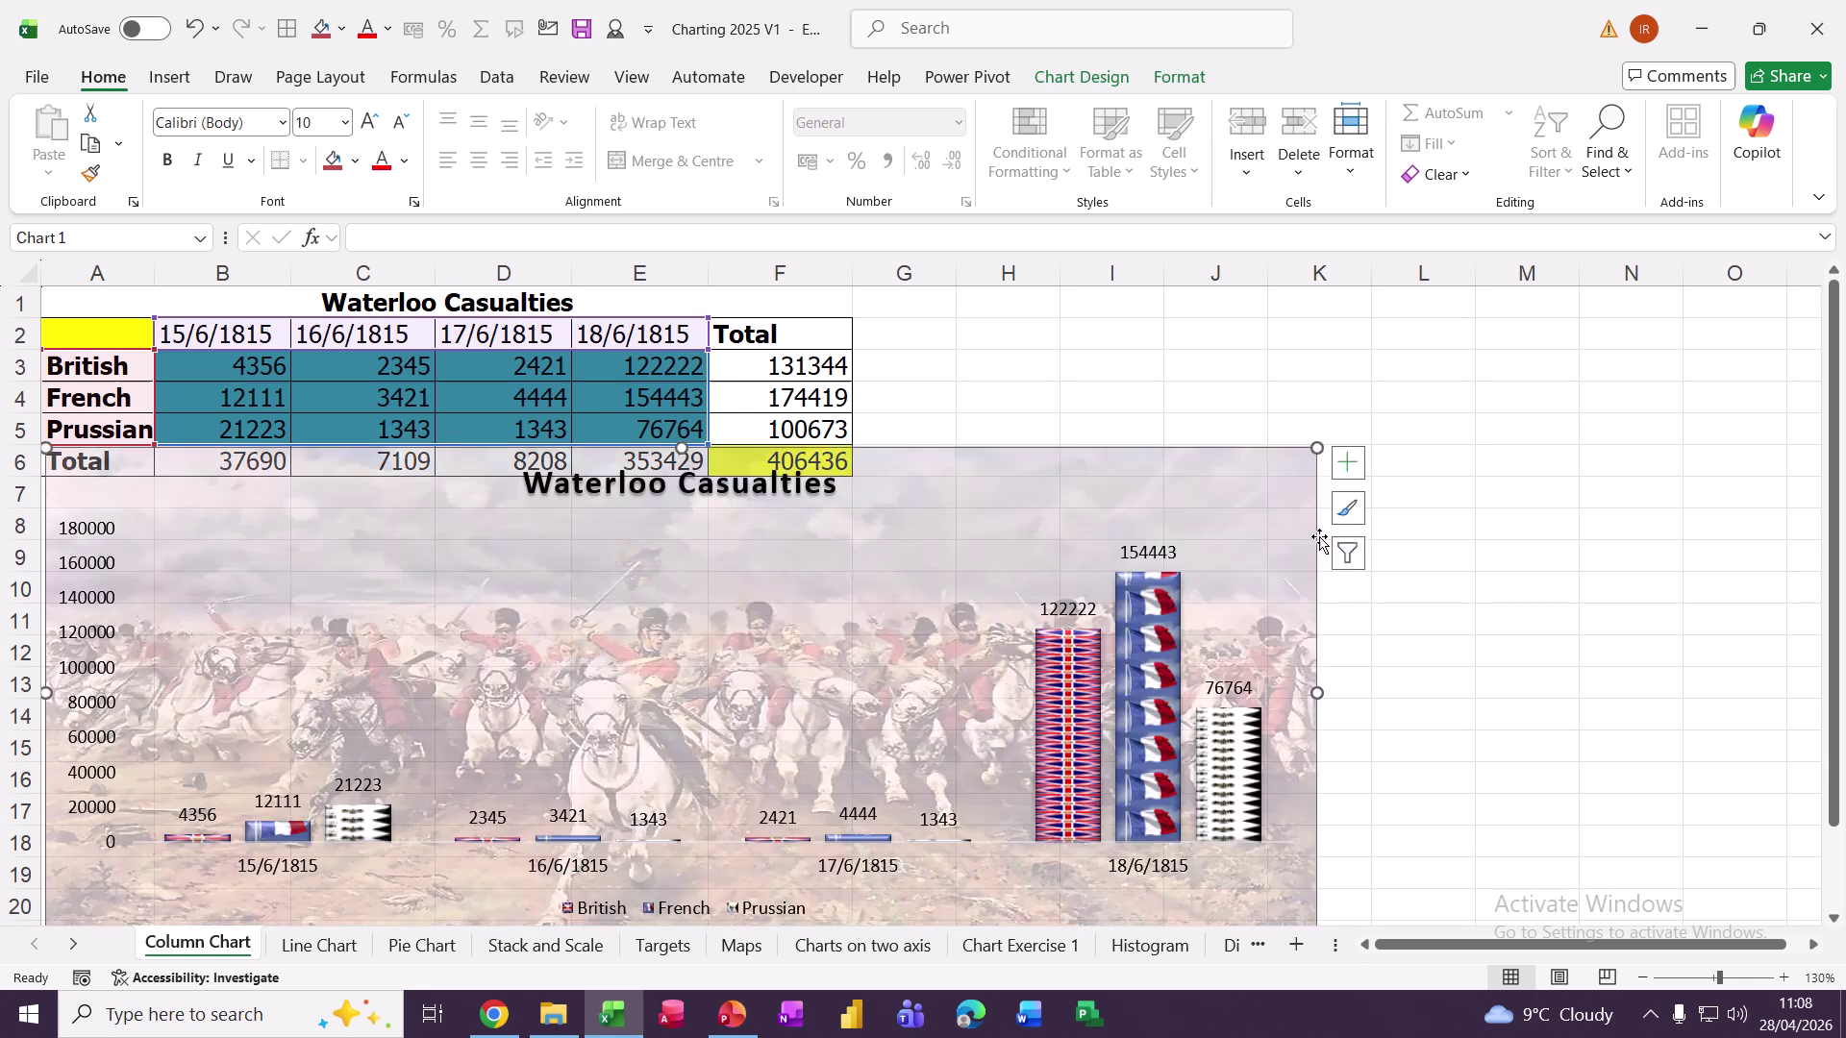
pyautogui.click(1347, 465)
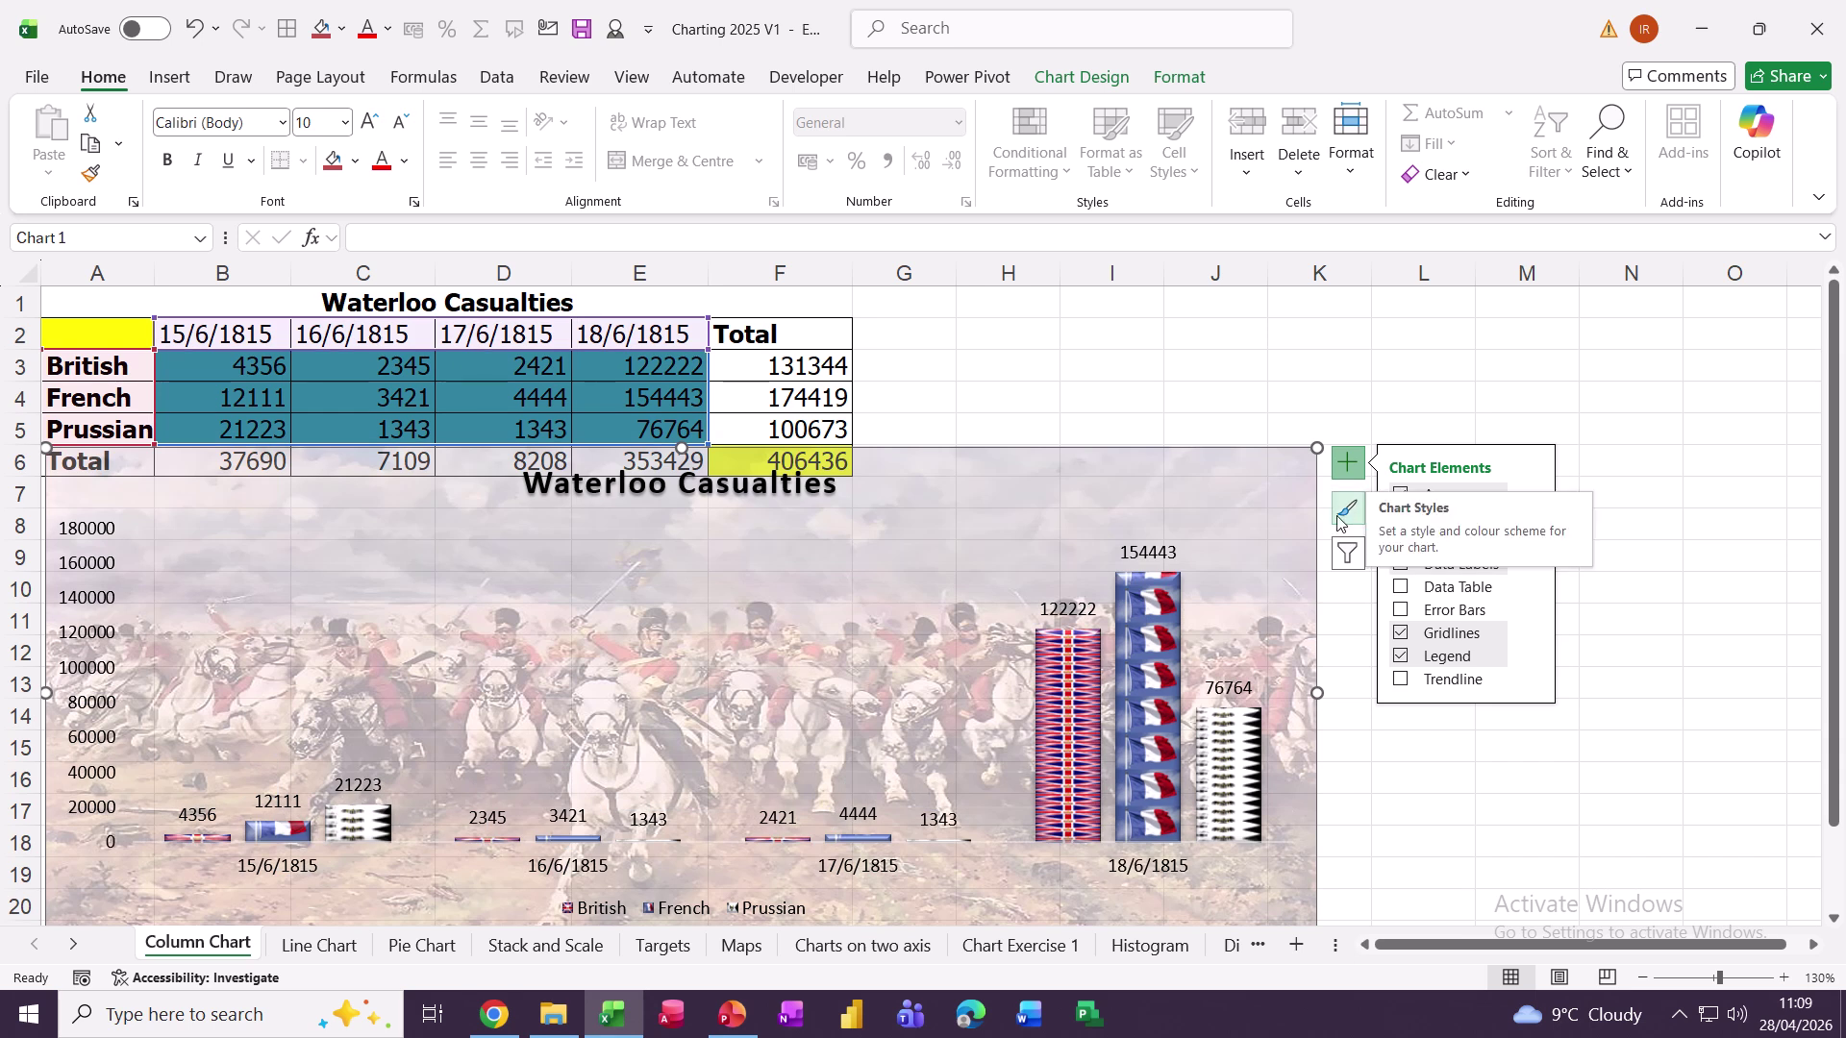
pyautogui.click(1347, 517)
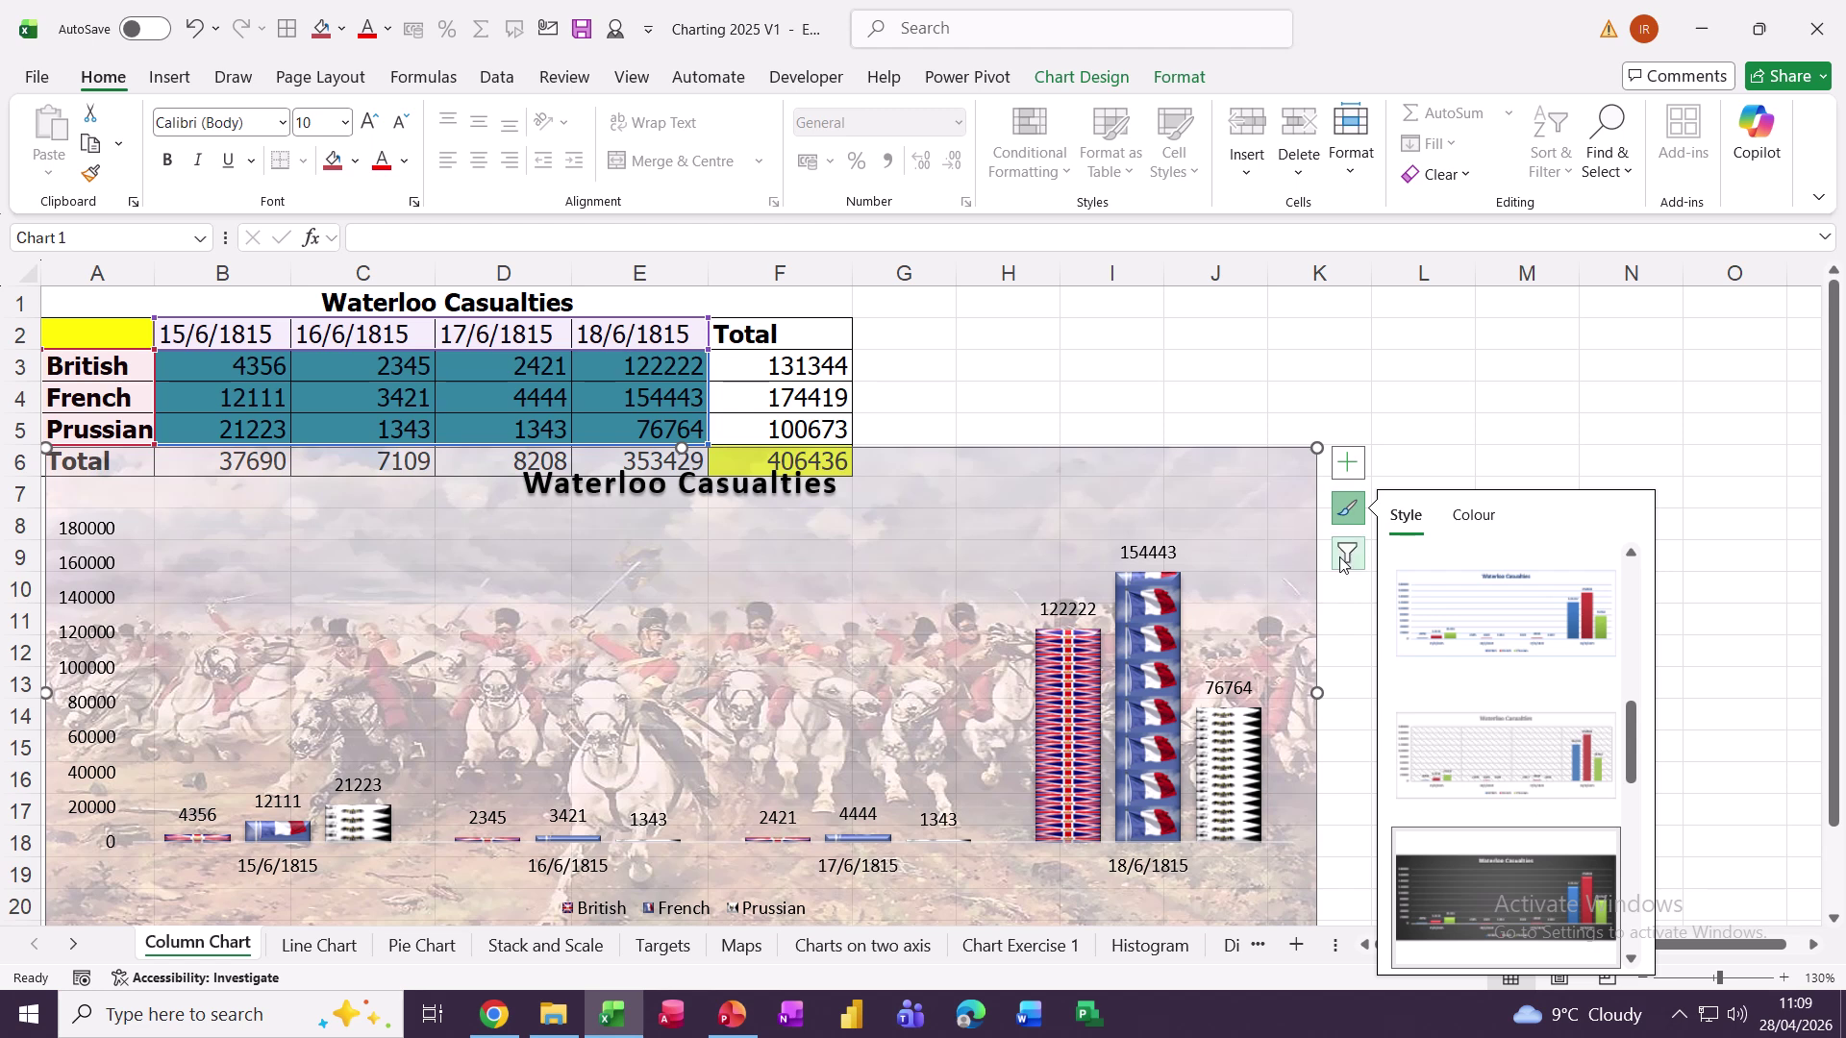
# Step: Filter the British series out of the Waterloo Casualties chart and apply, and restore the series
pyautogui.click(1345, 558)
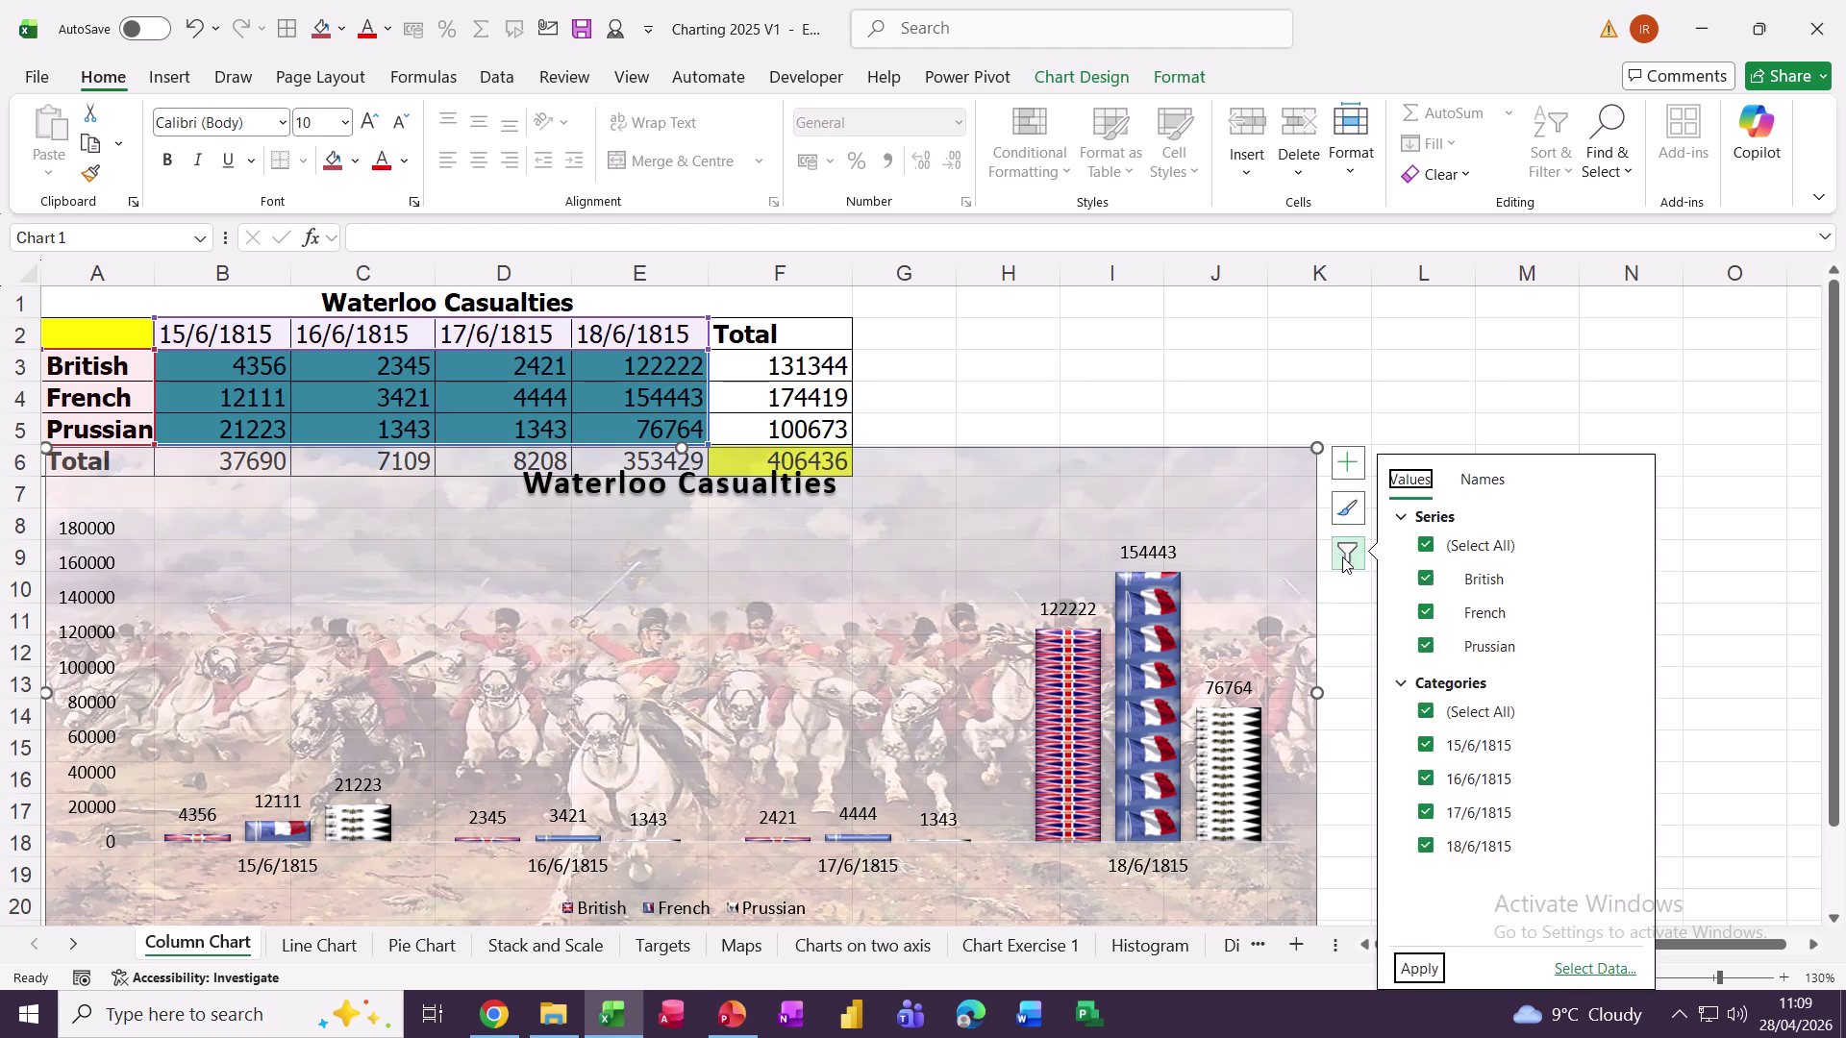
pyautogui.click(1428, 582)
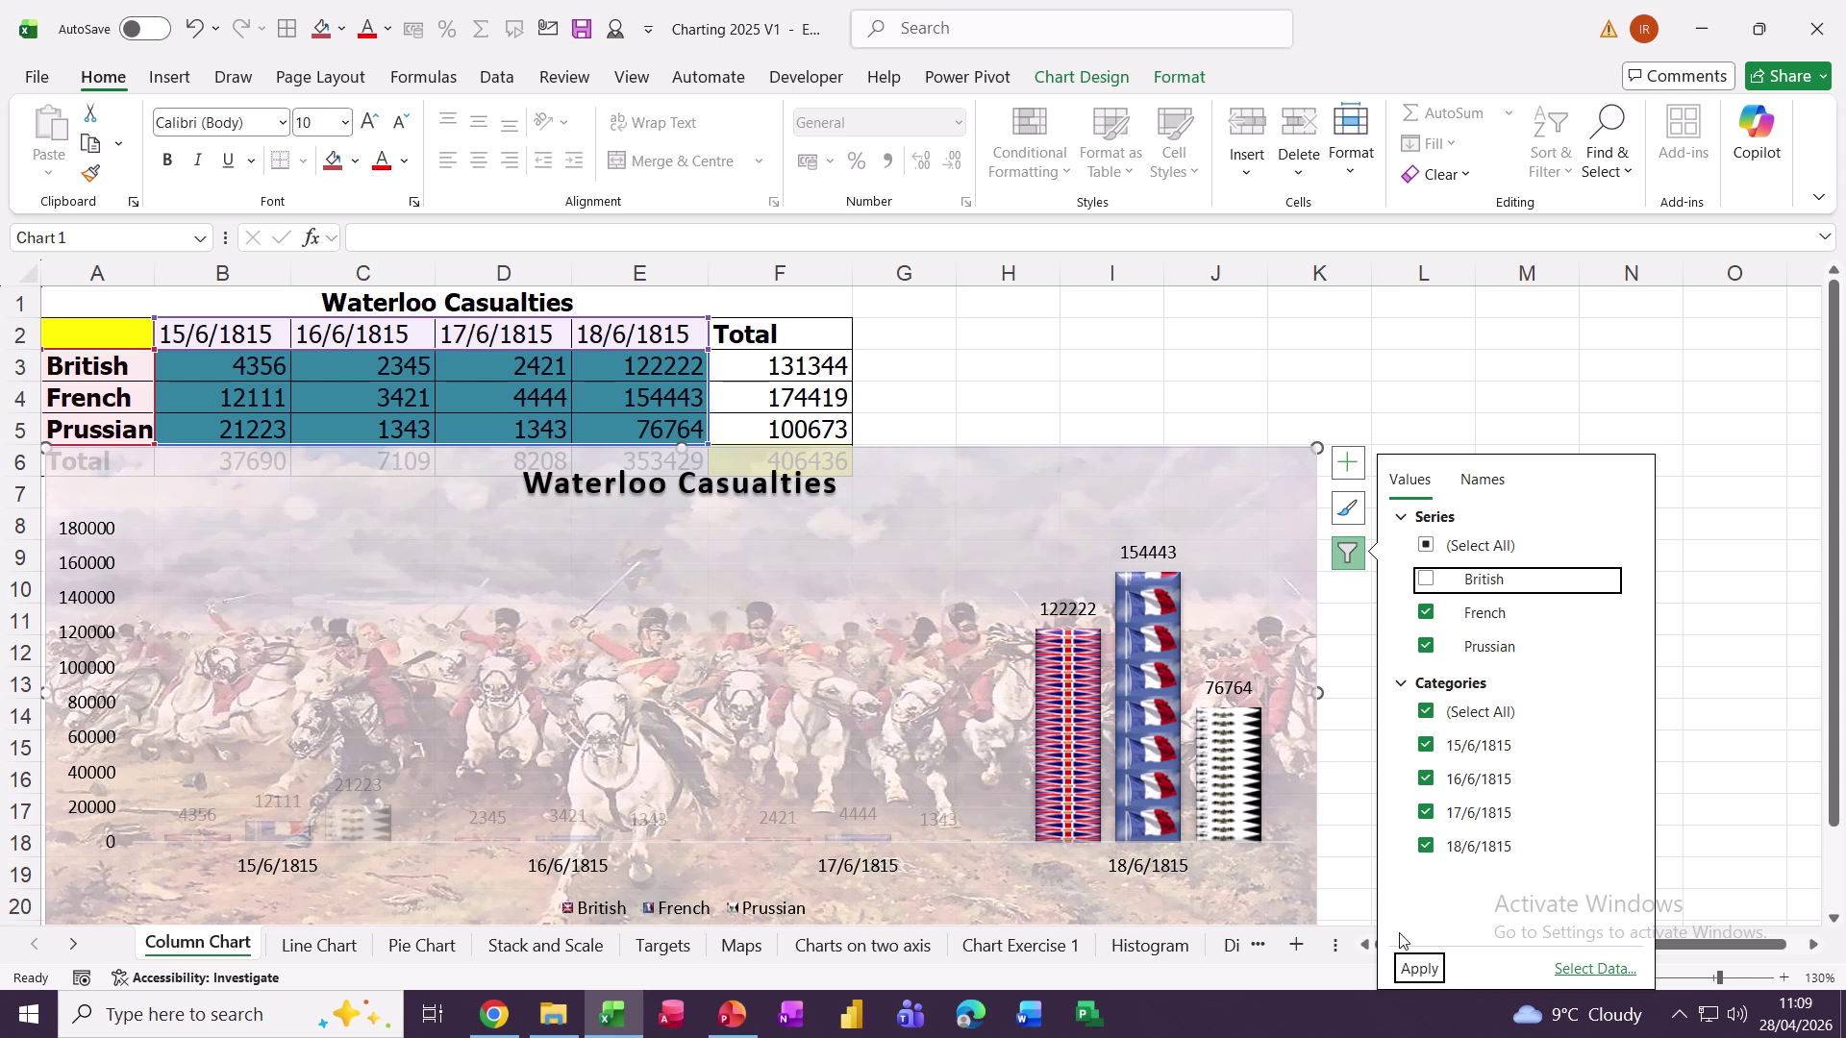
pyautogui.click(1418, 969)
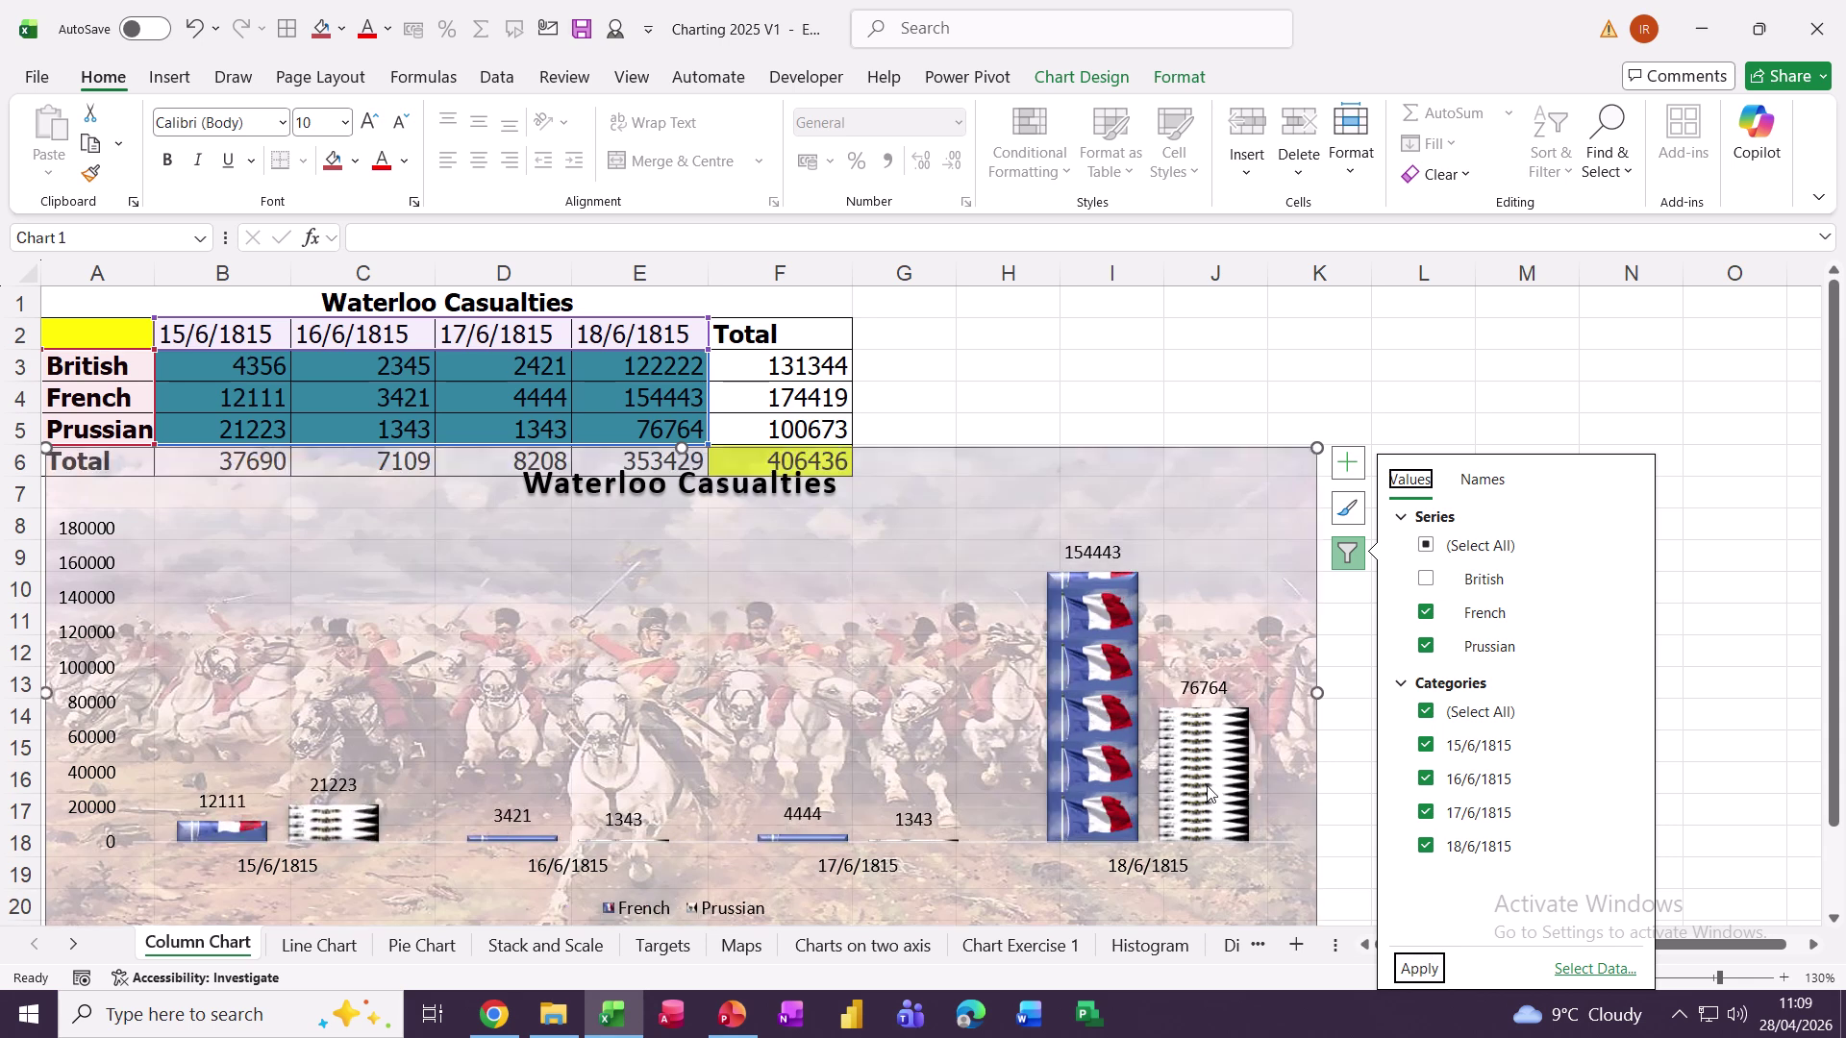
pyautogui.click(1425, 579)
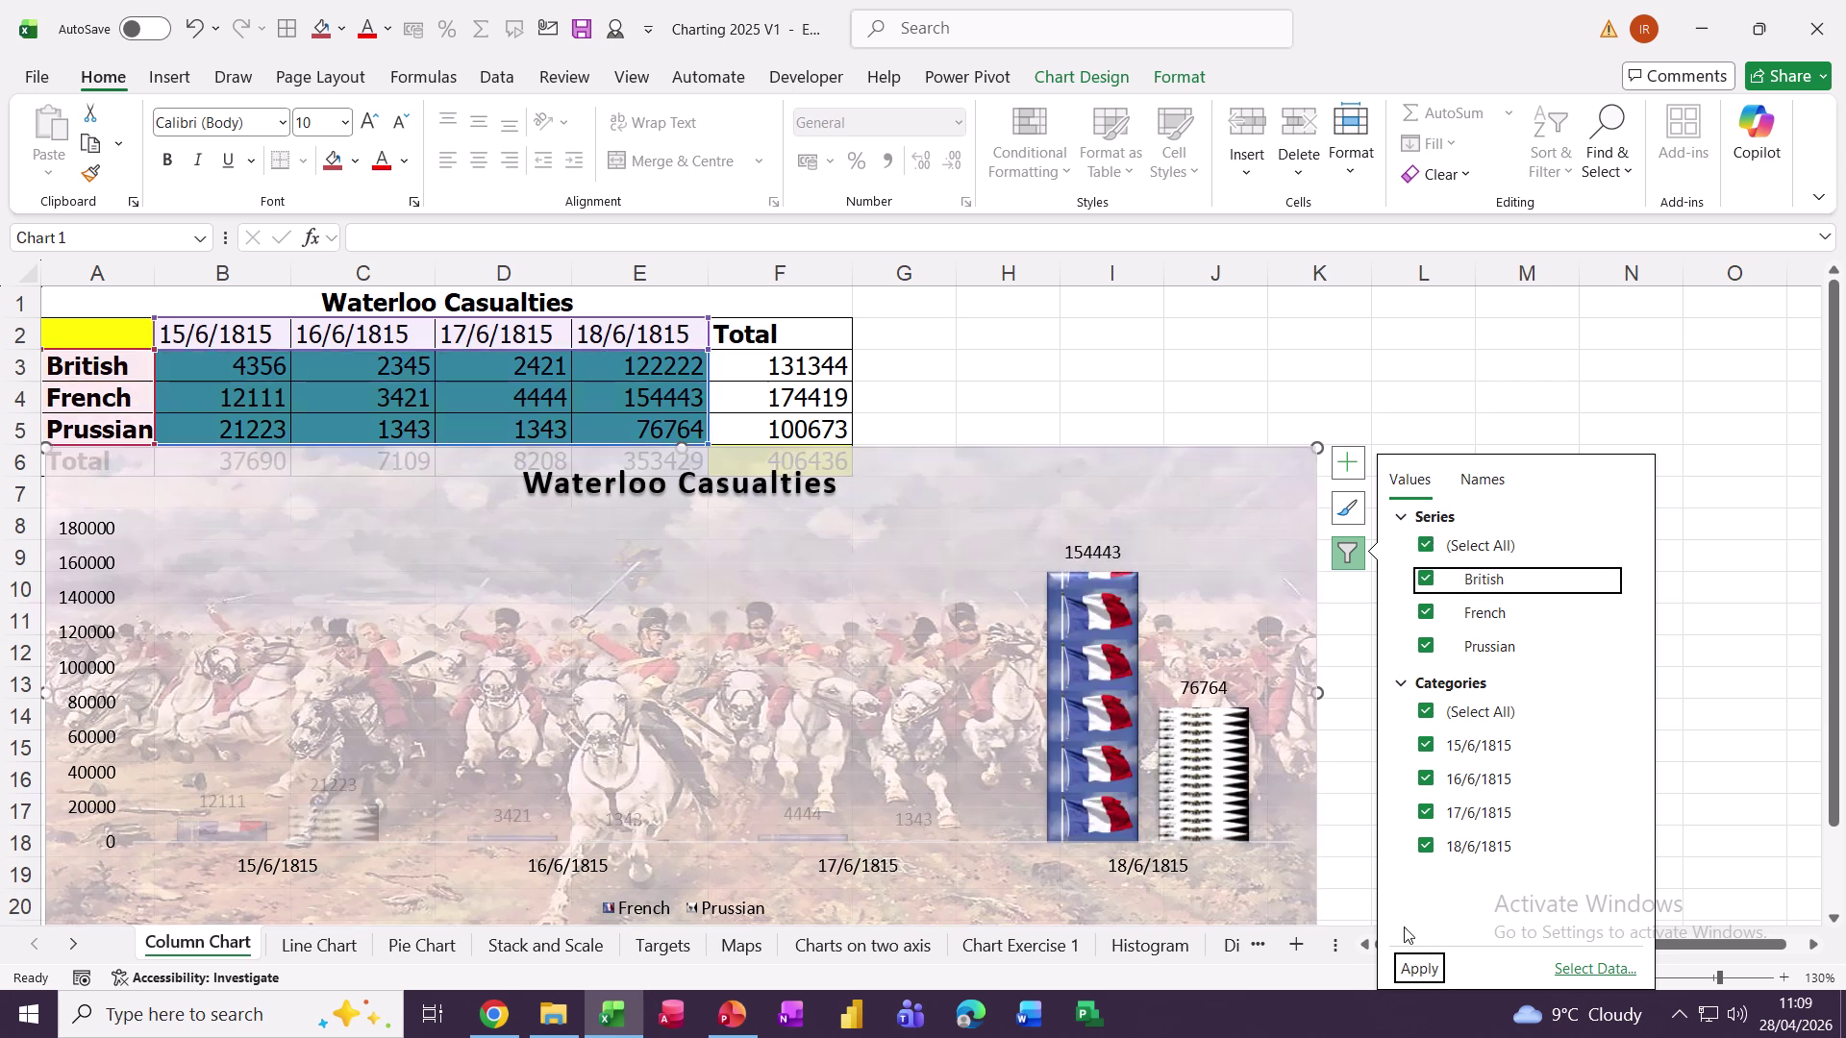
pyautogui.click(1420, 970)
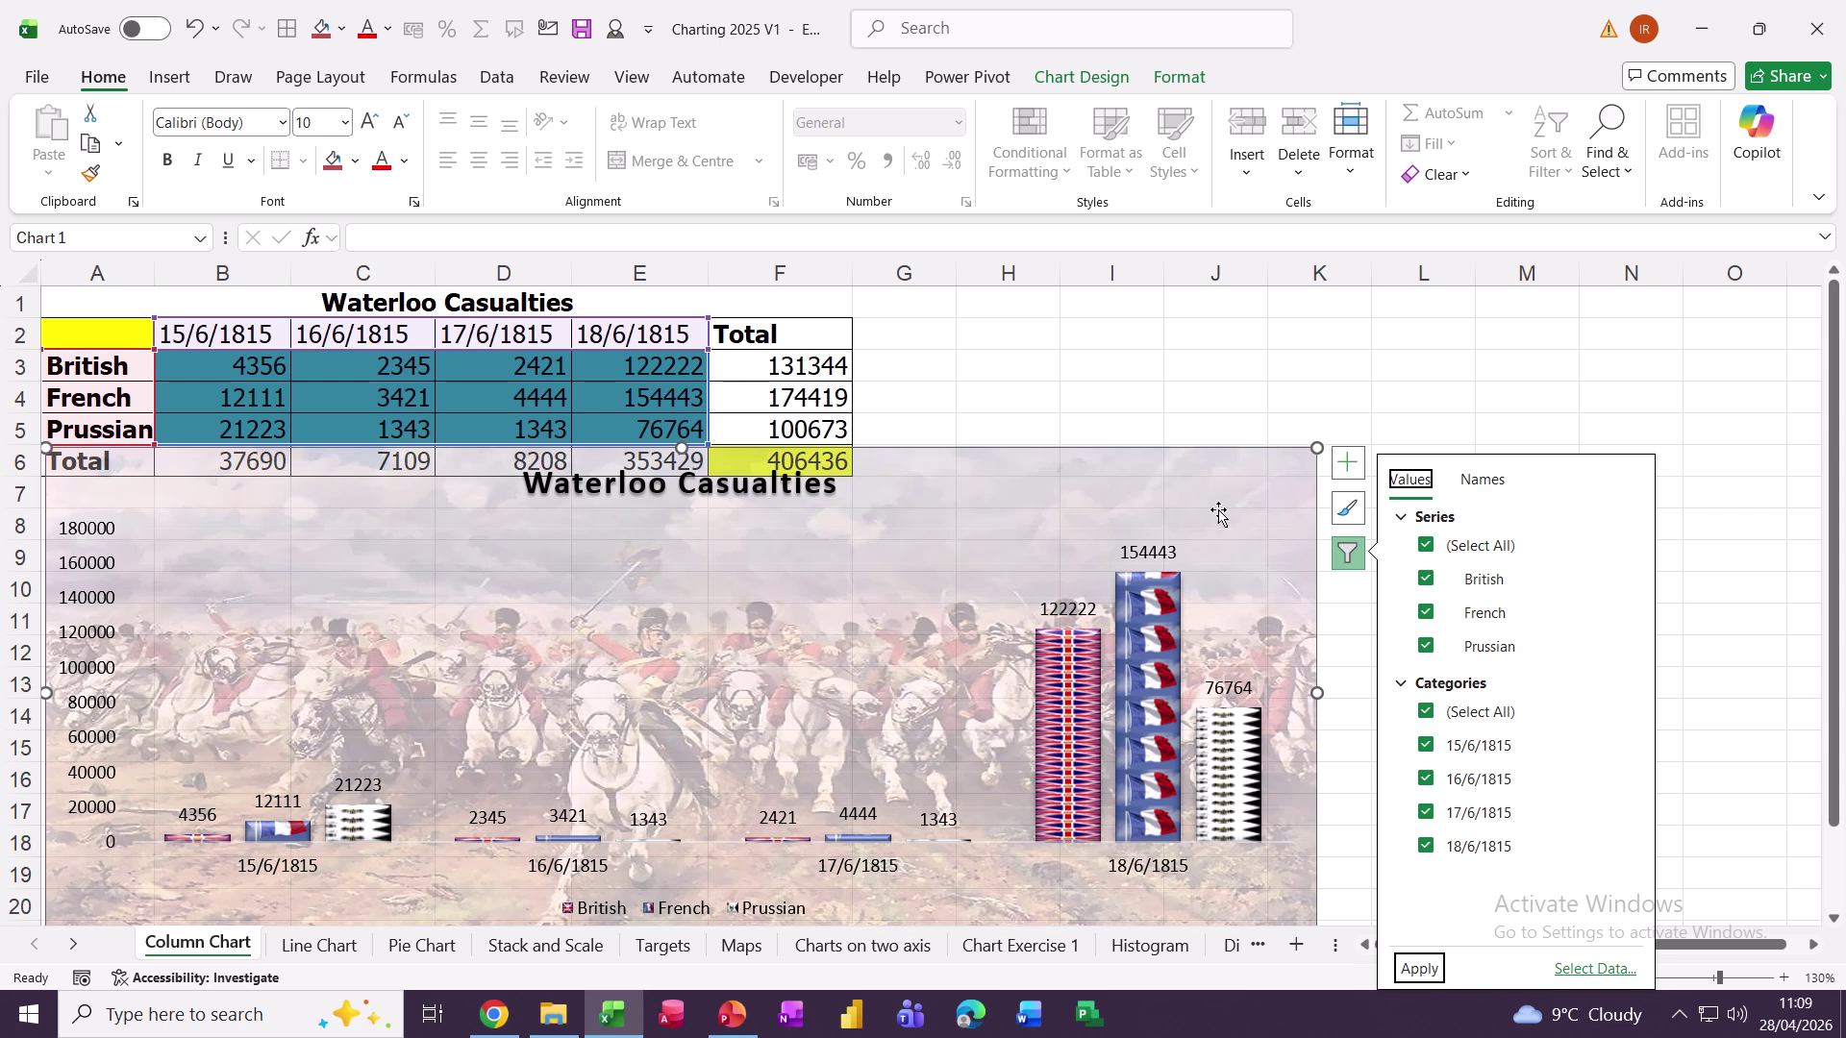
# Step: Delete the existing Waterloo Casualties chart with the picture background from the Column Chart sheet
pyautogui.click(1209, 473)
pyautogui.moveTo(1209, 473)
pyautogui.mouseDown()
pyautogui.moveTo(1226, 515)
pyautogui.moveTo(1154, 518)
pyautogui.moveTo(1206, 514)
pyautogui.mouseUp()
pyautogui.press('Delete')
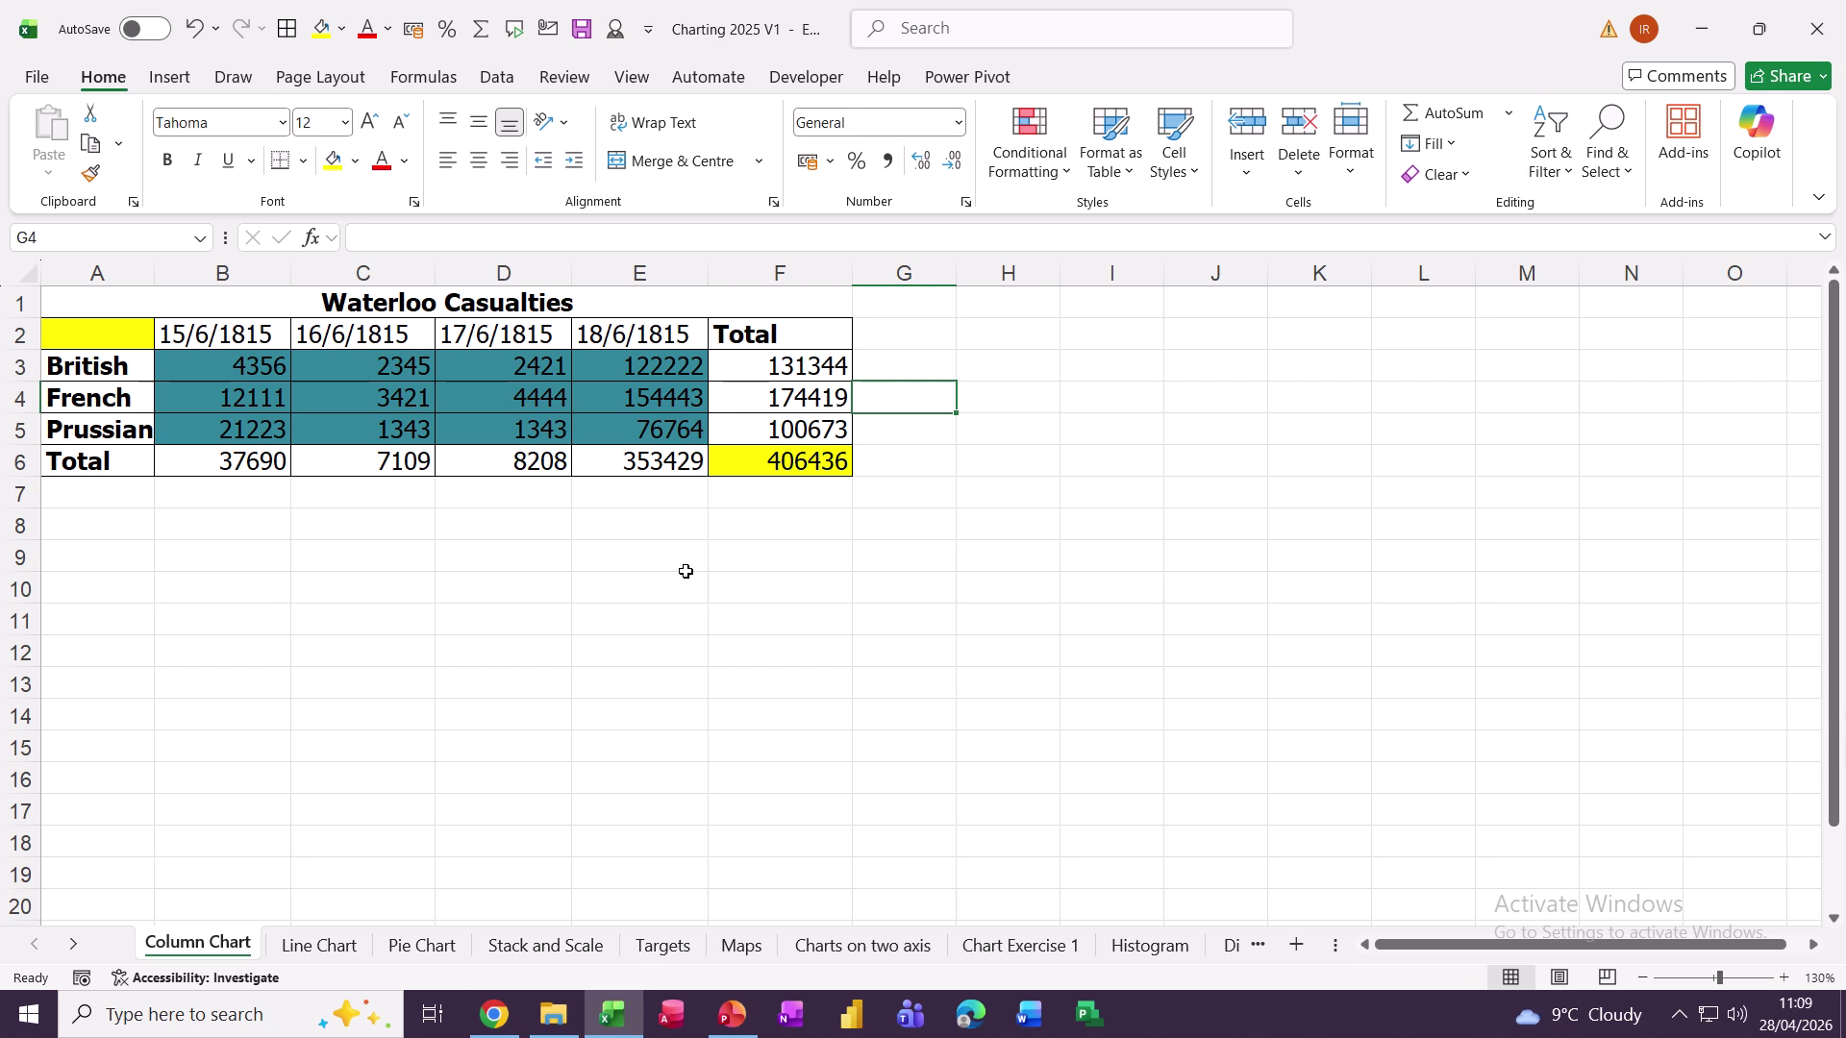
# Step: Insert a default embedded chart from A2:E5 on the Column Chart sheet and delete it
pyautogui.moveTo(117, 336); pyautogui.dragTo(623, 439)
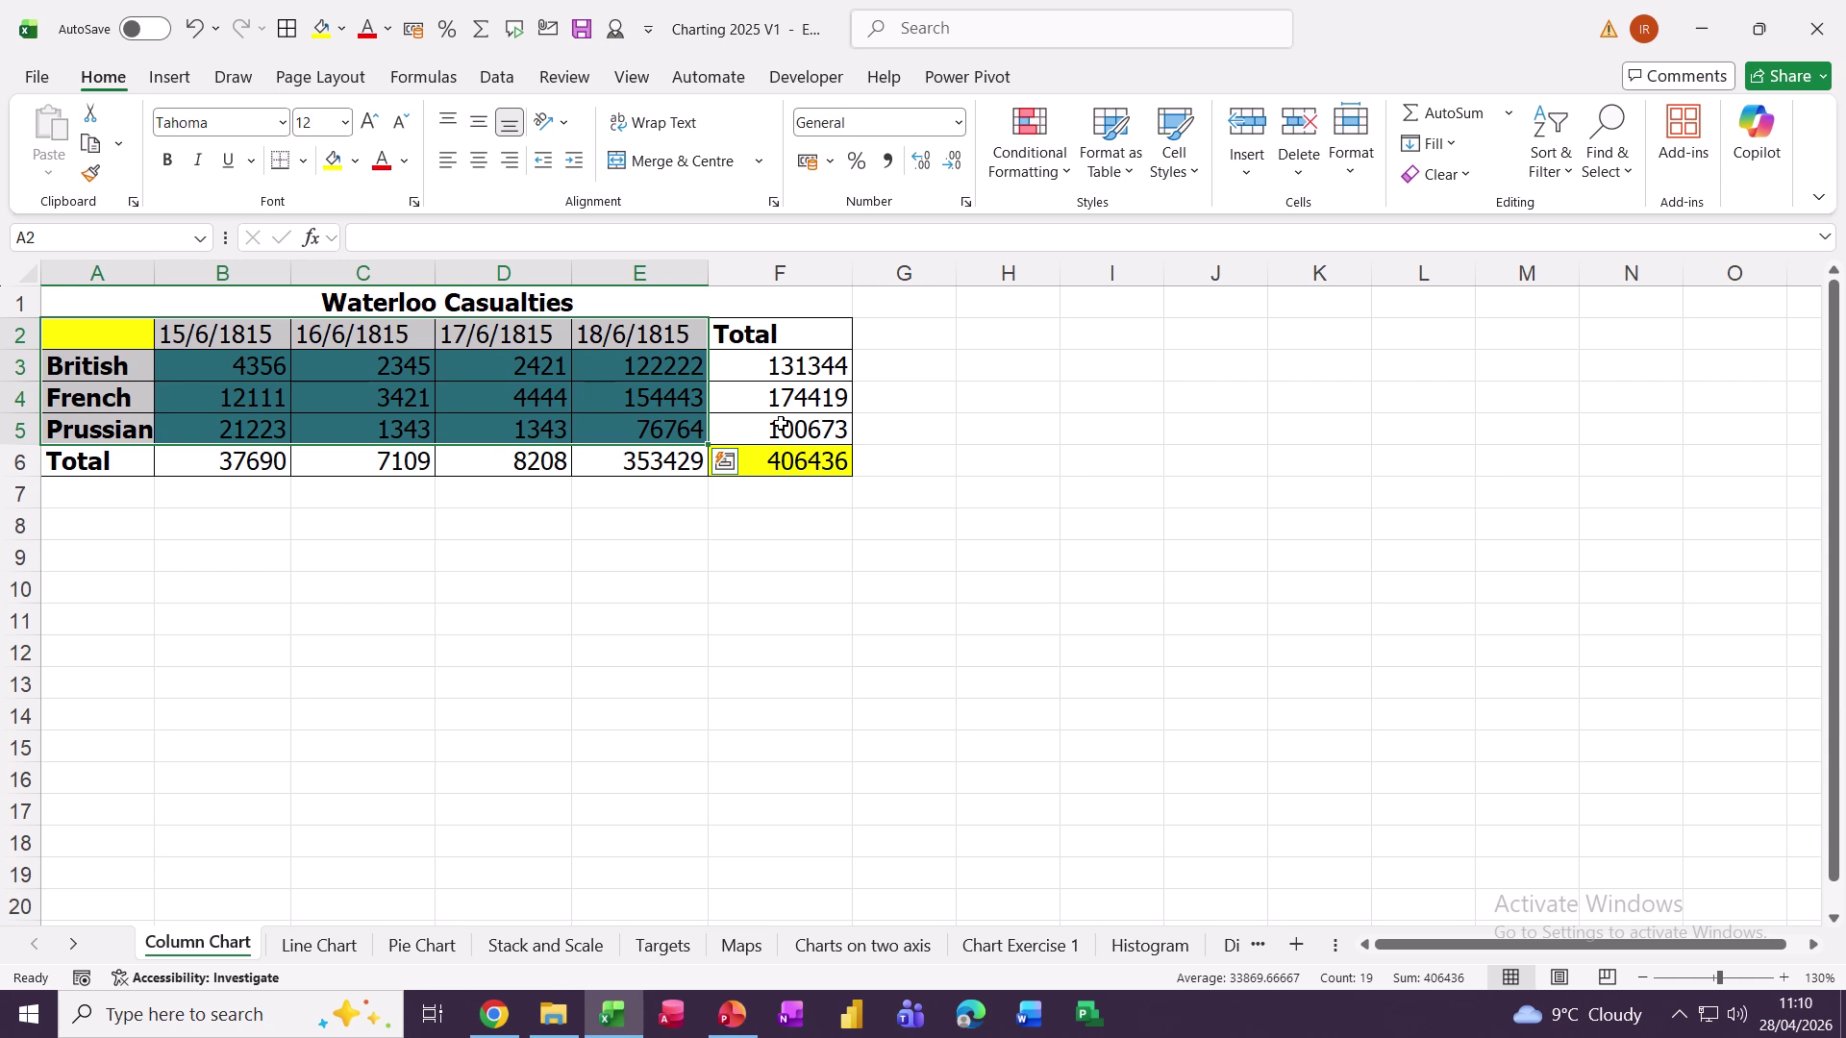
pyautogui.hotkey('alt', 'F1')
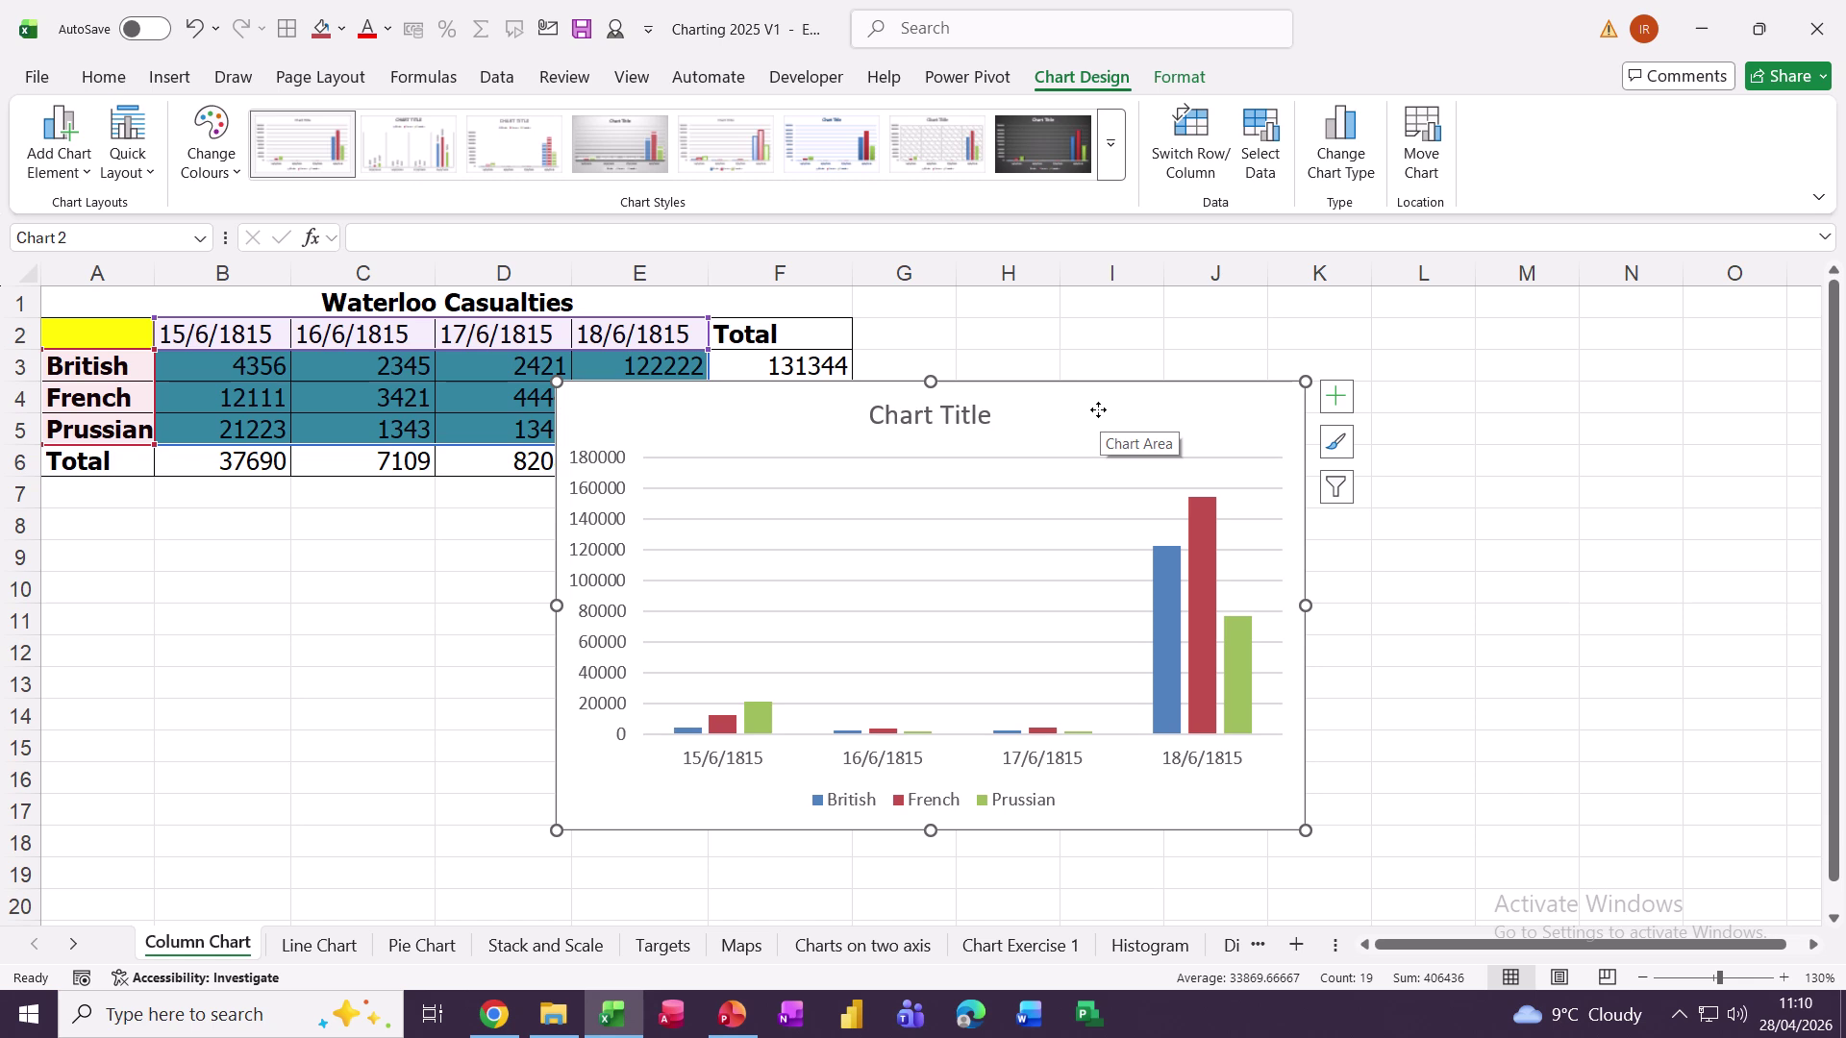
pyautogui.moveTo(1098, 410); pyautogui.dragTo(801, 423)
pyautogui.press('Delete')
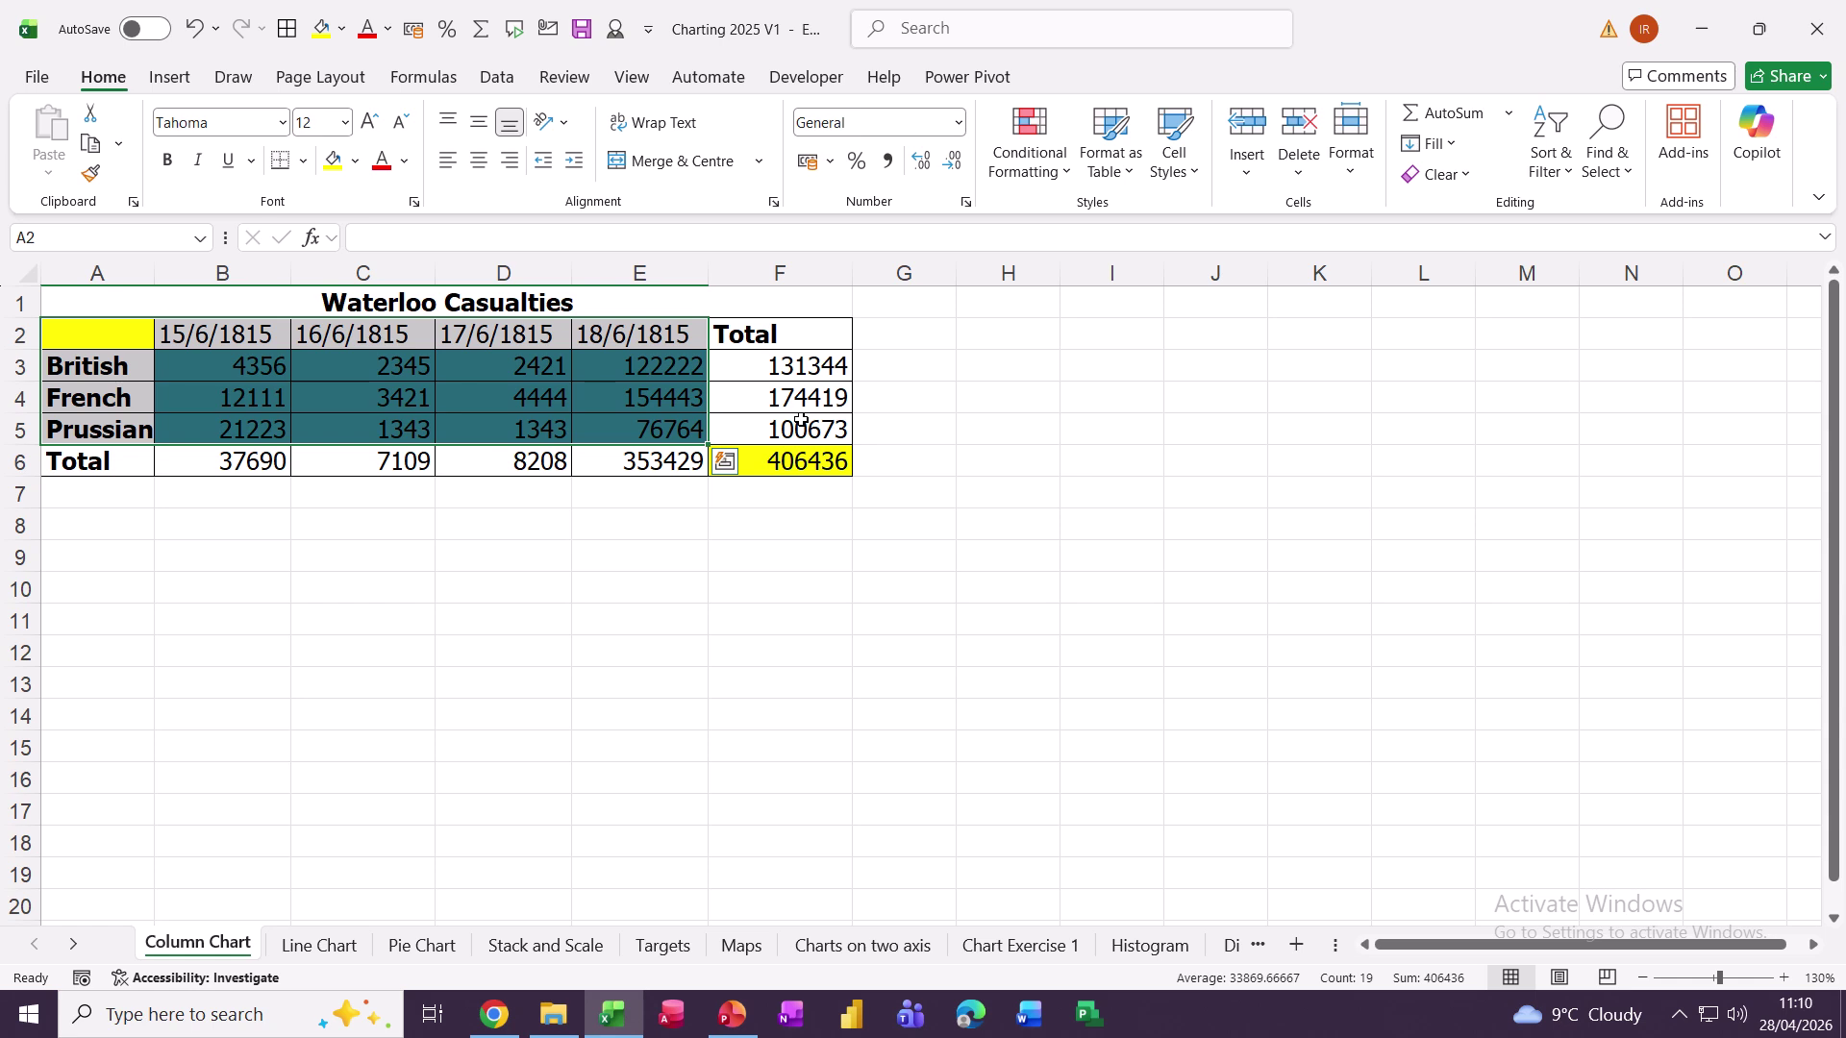
# Step: Create a default chart of A2:E5 on its own chart sheet and return to the Column Chart sheet
pyautogui.press('F11')
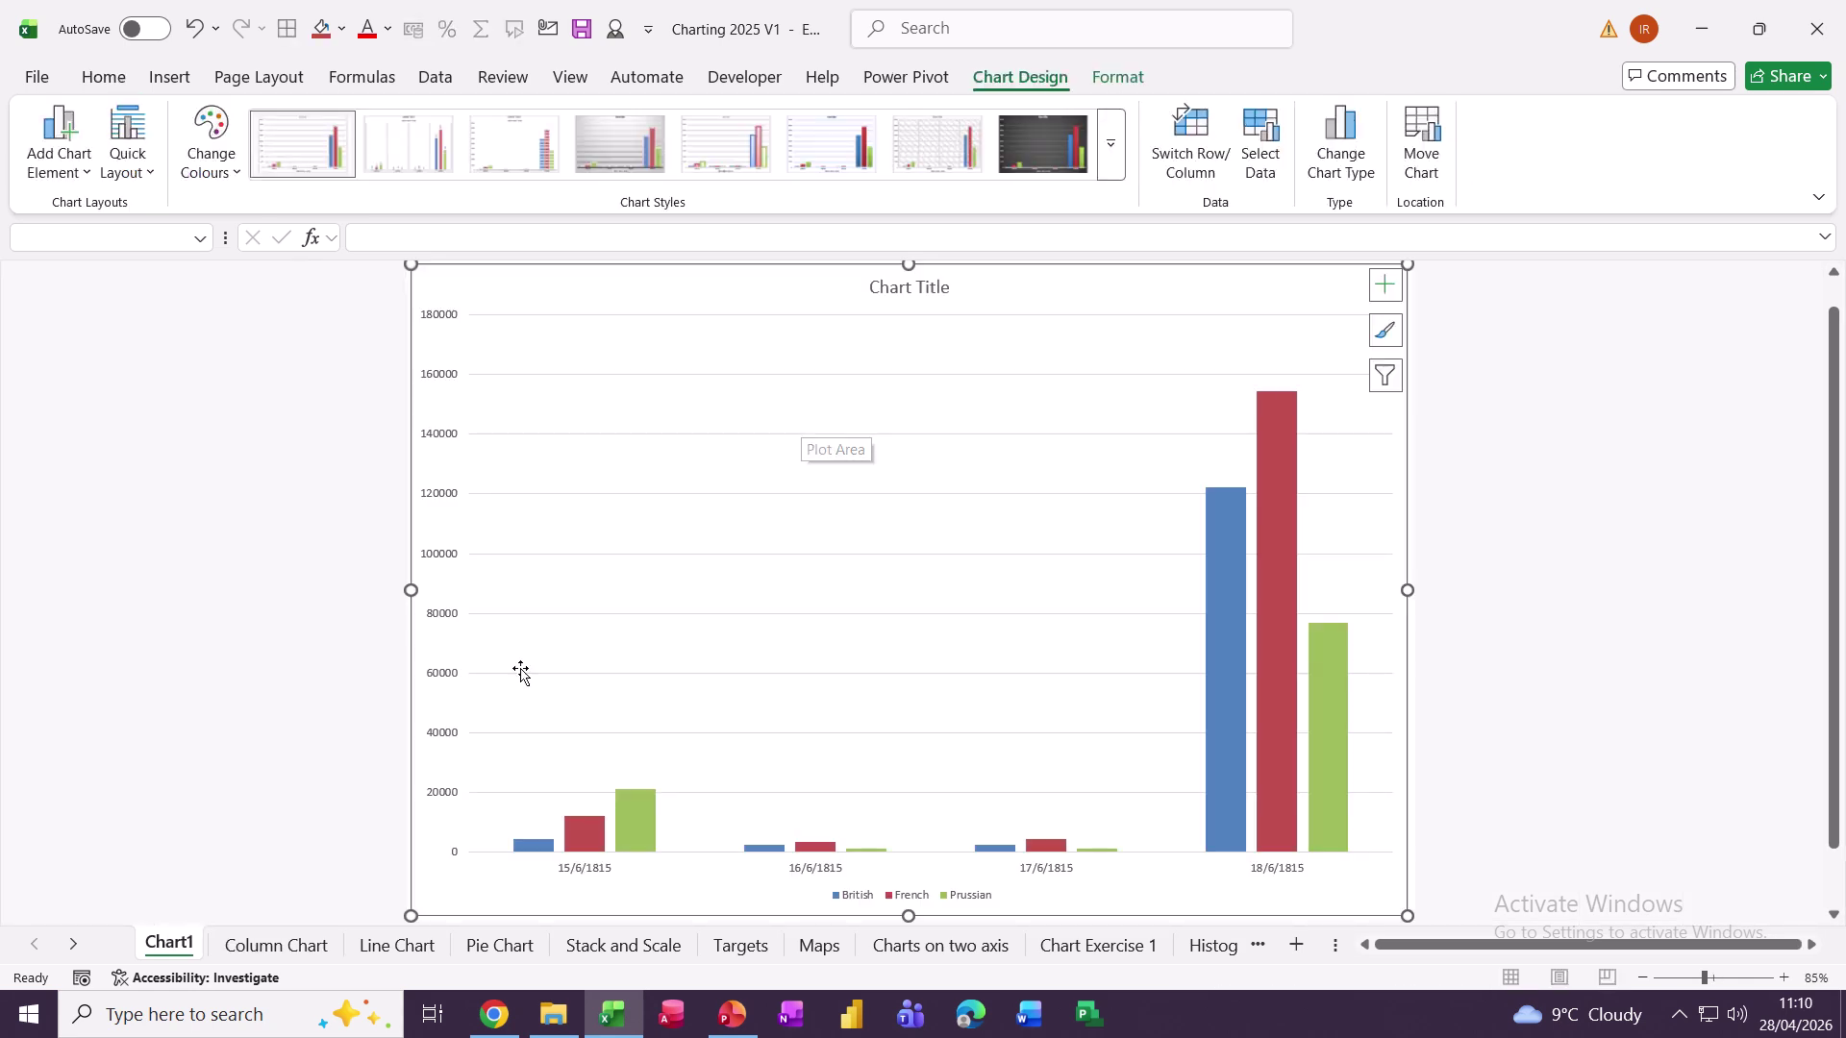
pyautogui.click(252, 948)
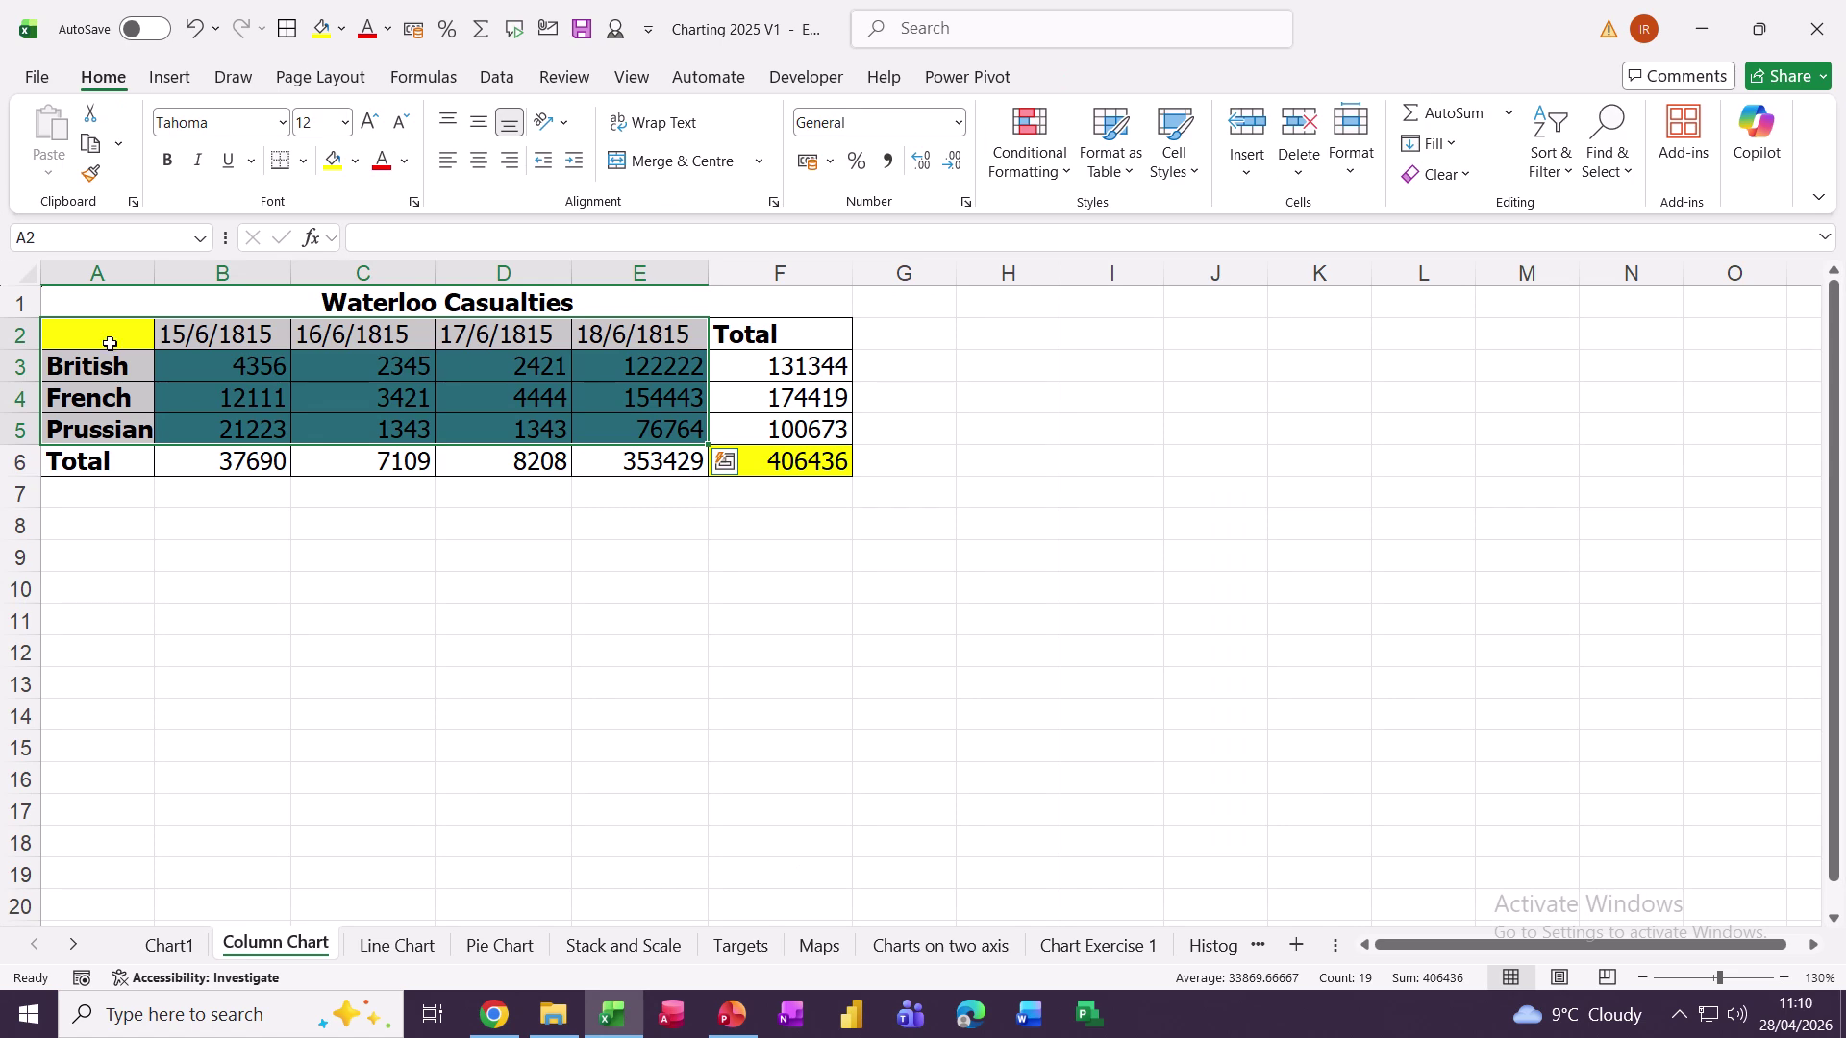
# Step: Insert a 2D clustered column chart from A2:E5 and place it below the table, widened to about column I
pyautogui.click(160, 81)
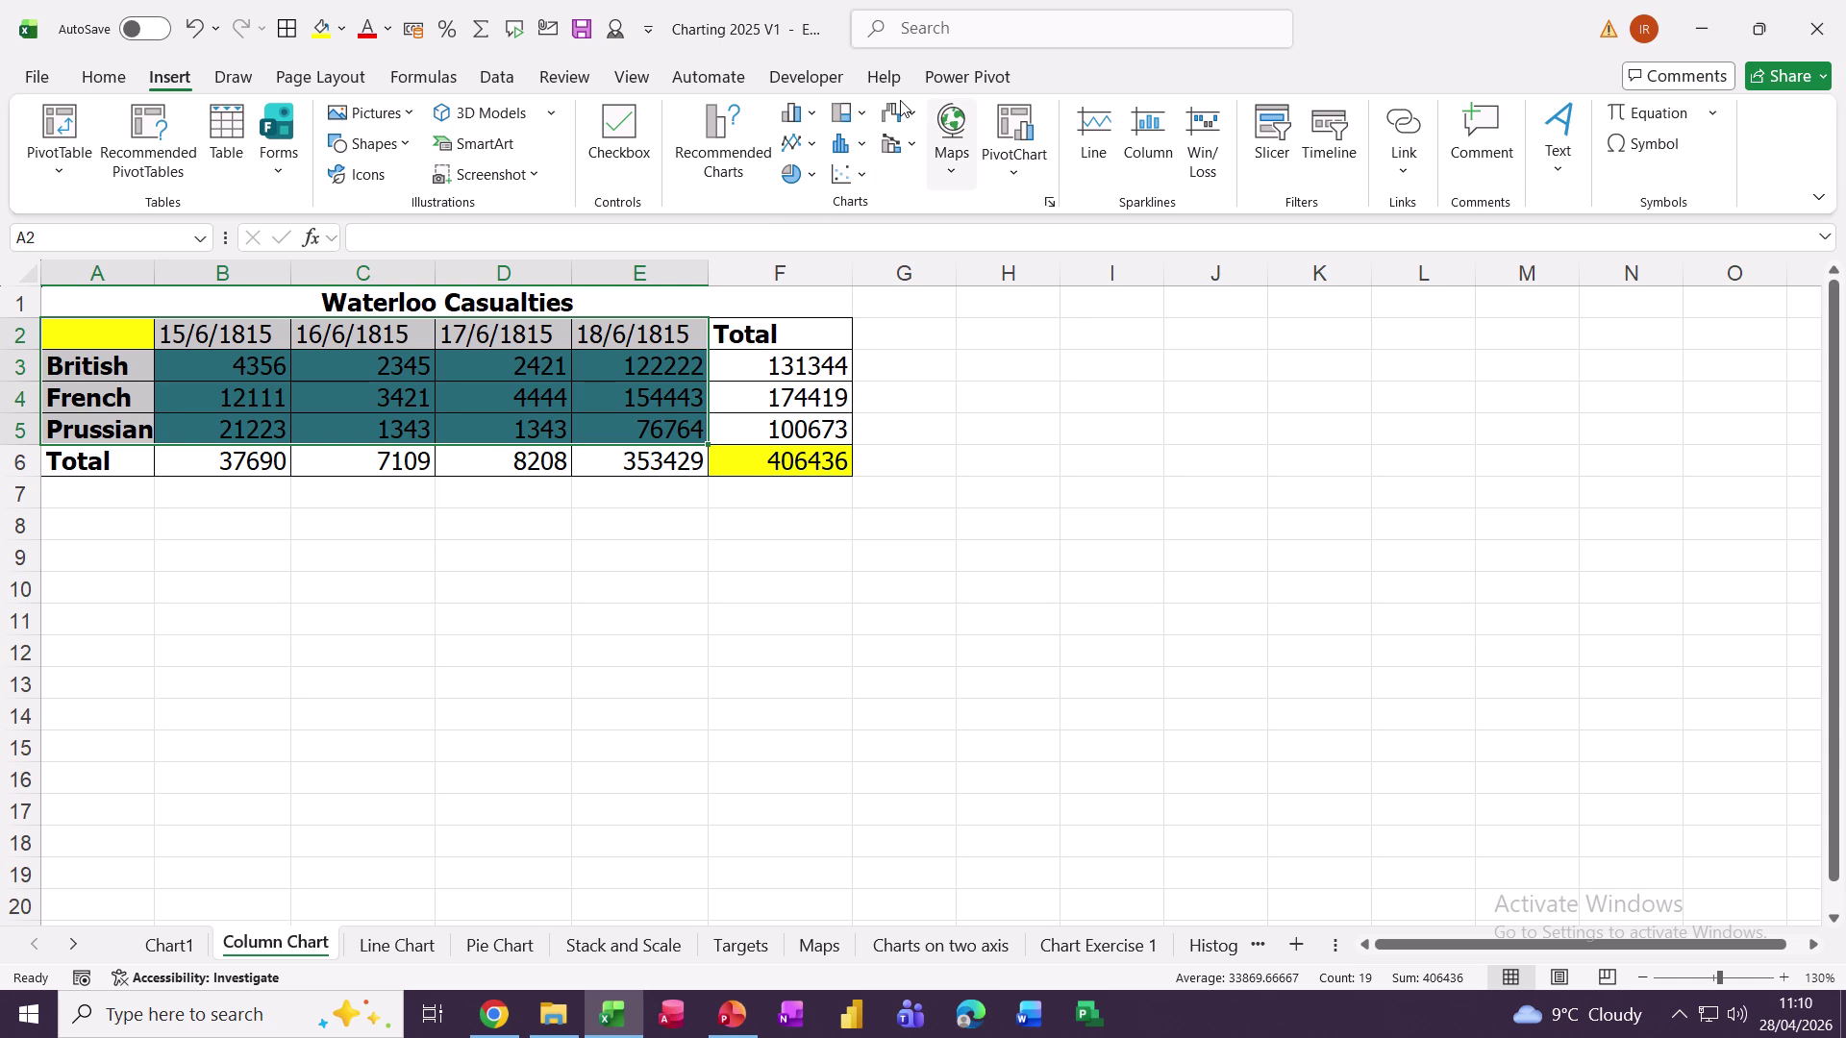
pyautogui.click(813, 119)
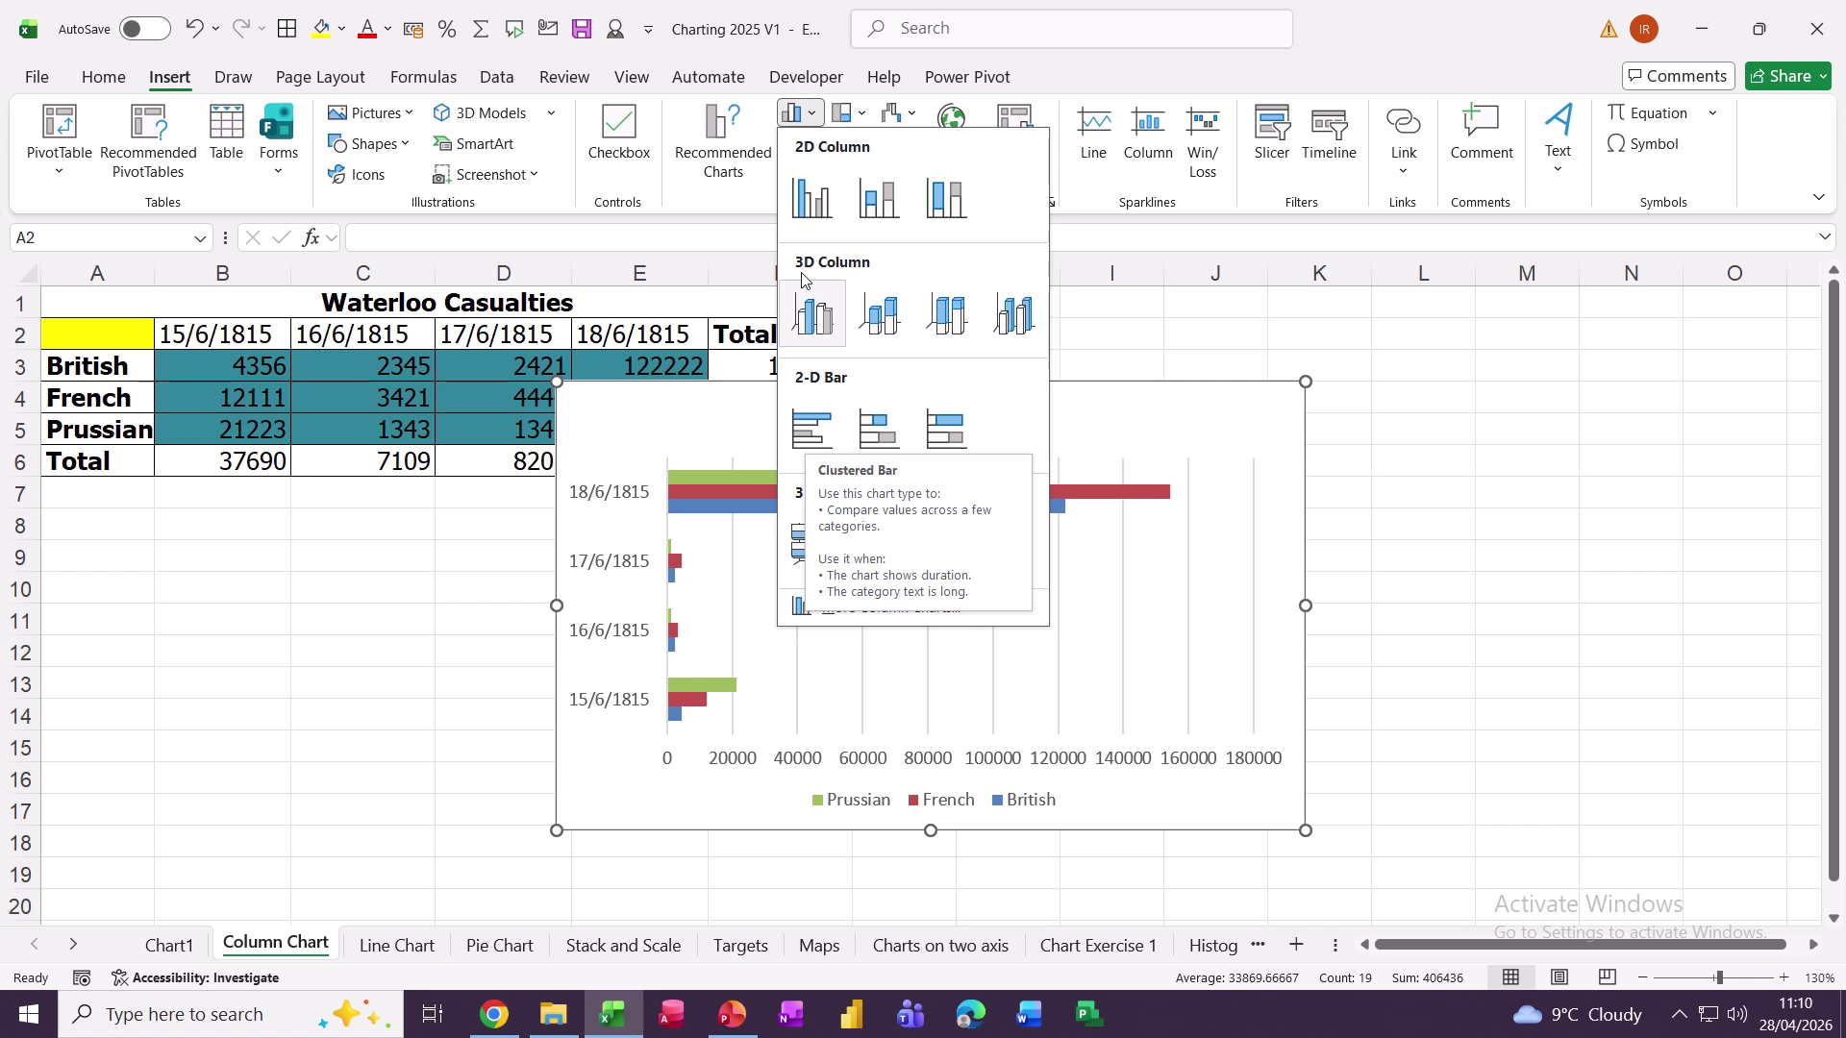
pyautogui.click(806, 200)
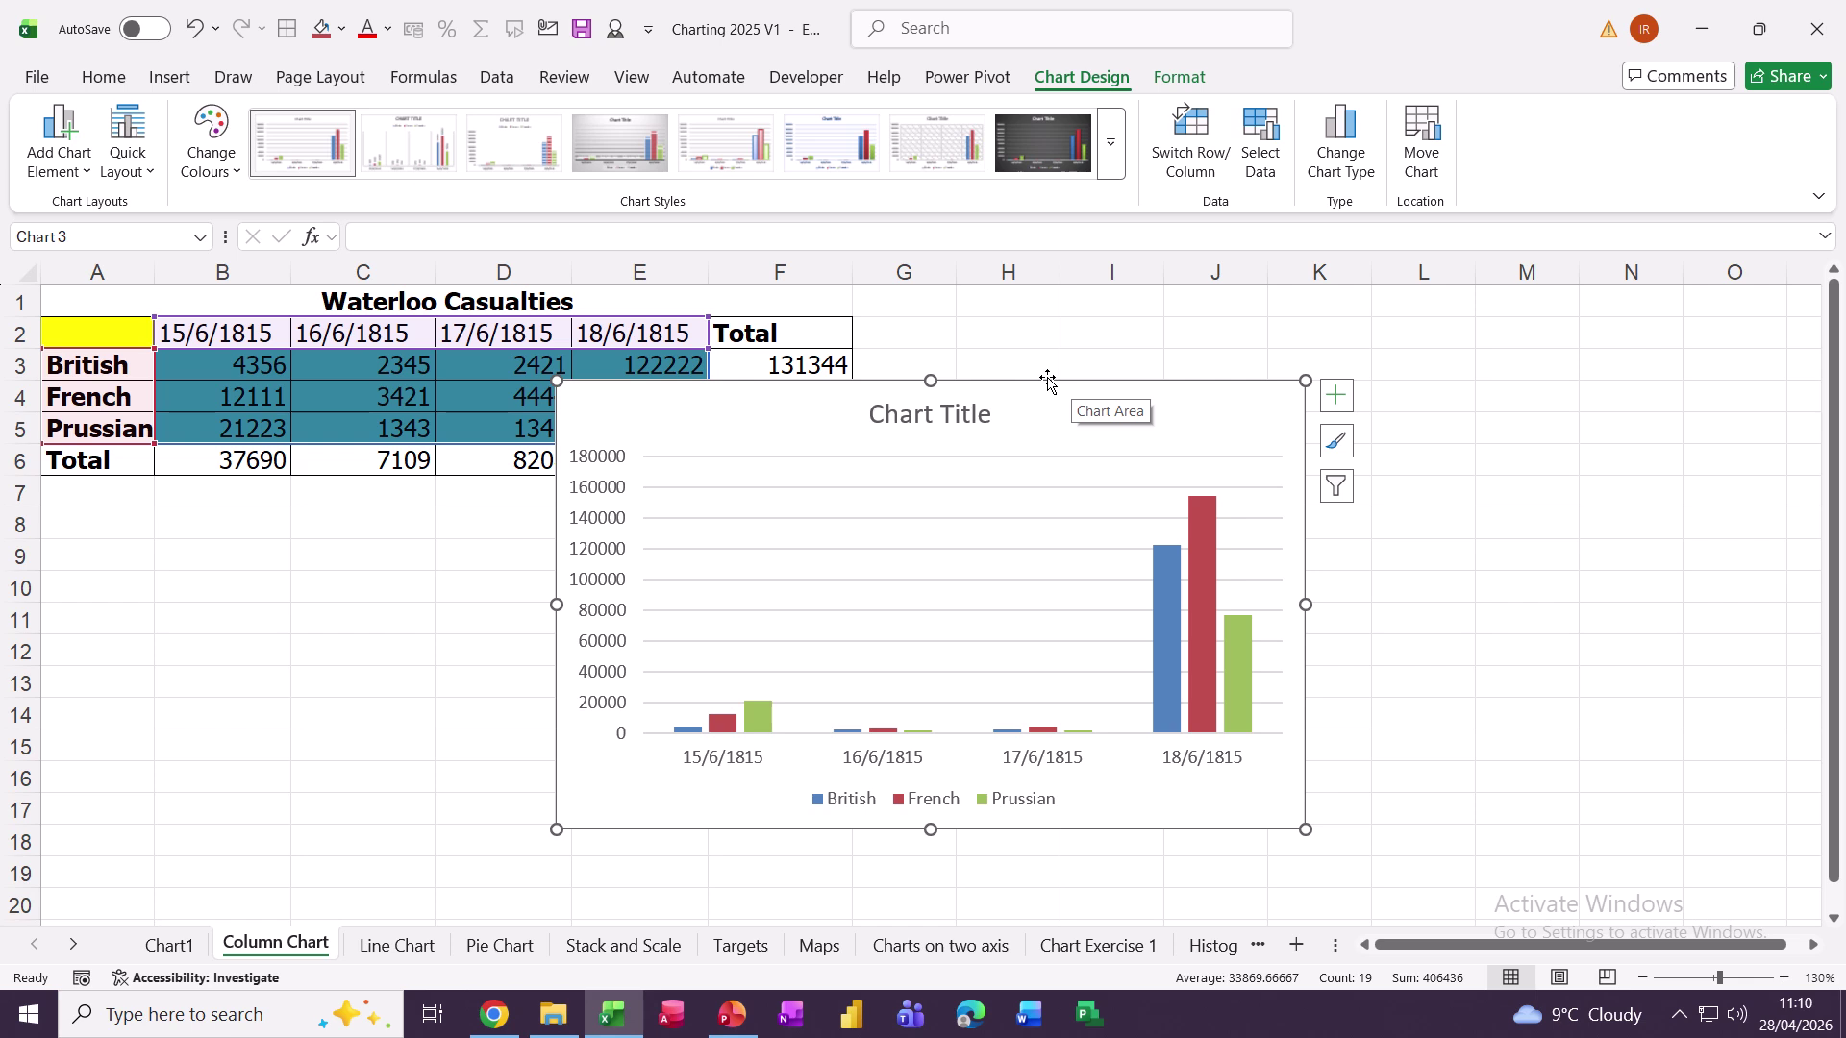
pyautogui.moveTo(1050, 381)
pyautogui.mouseDown()
pyautogui.moveTo(910, 466)
pyautogui.moveTo(758, 490)
pyautogui.moveTo(560, 483)
pyautogui.mouseUp()
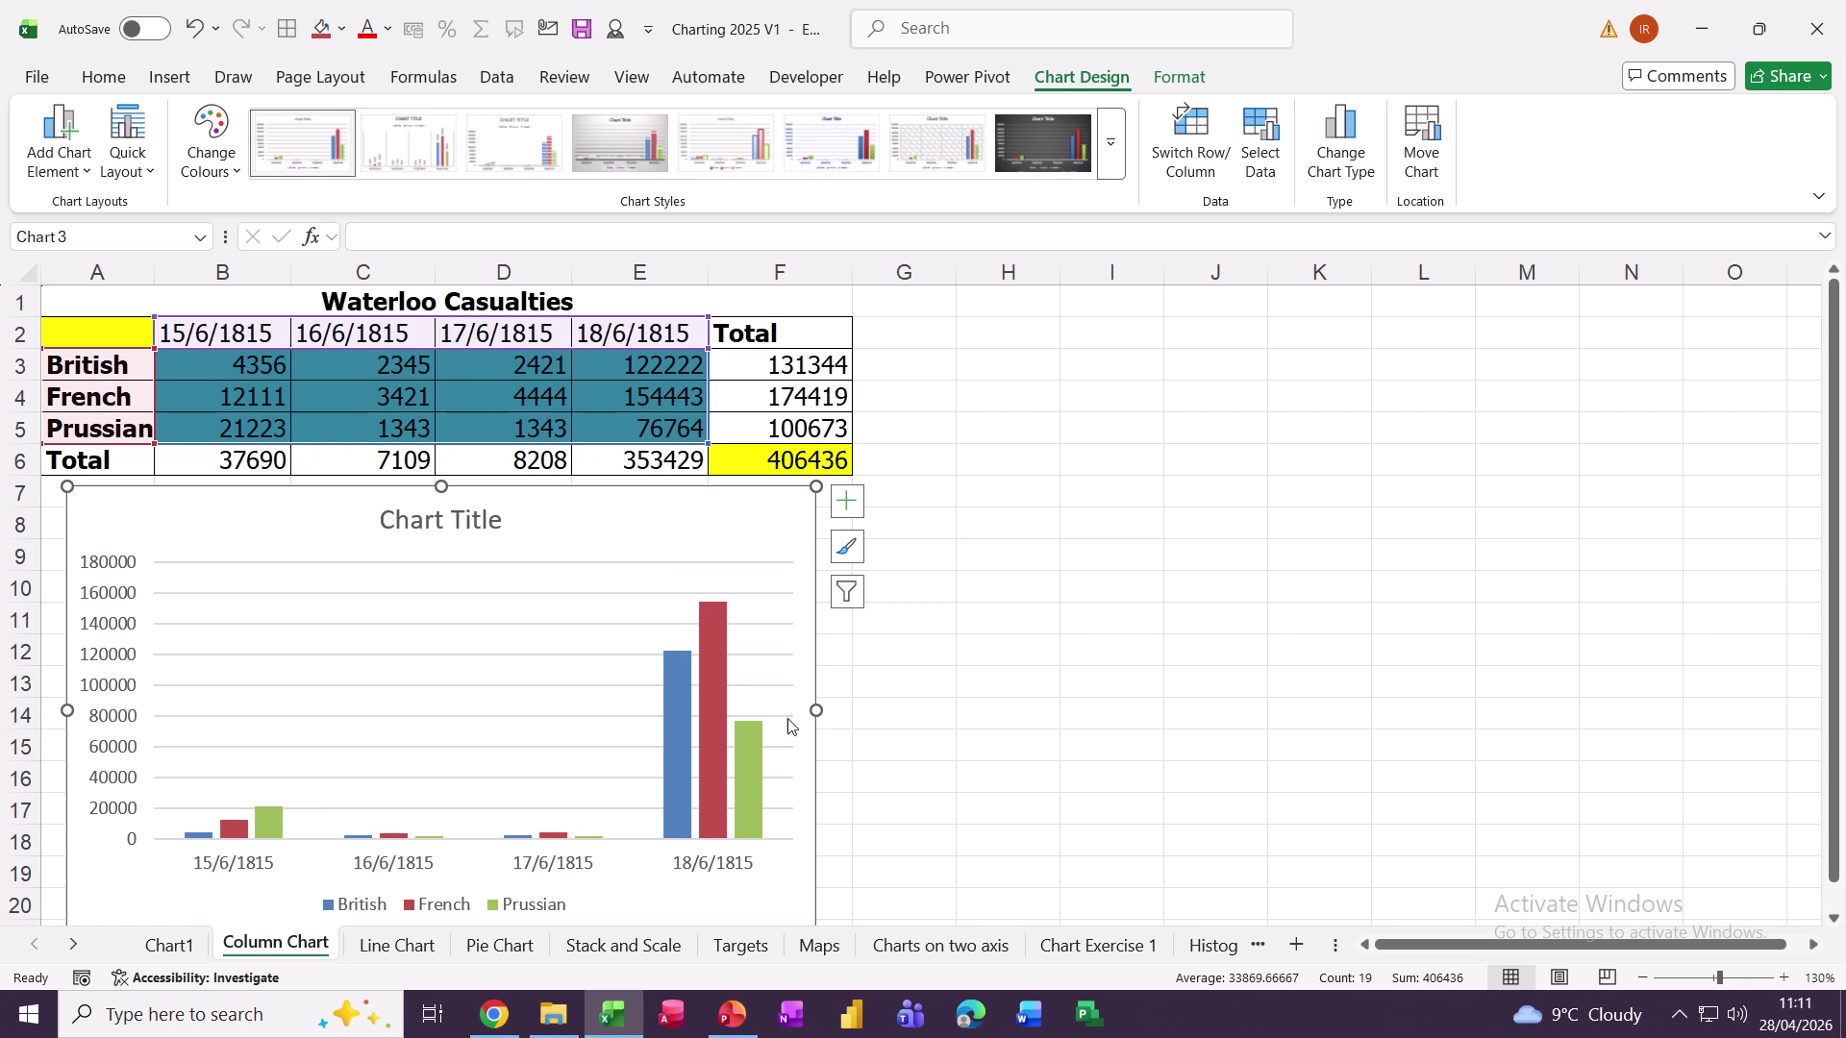
pyautogui.moveTo(814, 711); pyautogui.dragTo(1157, 710)
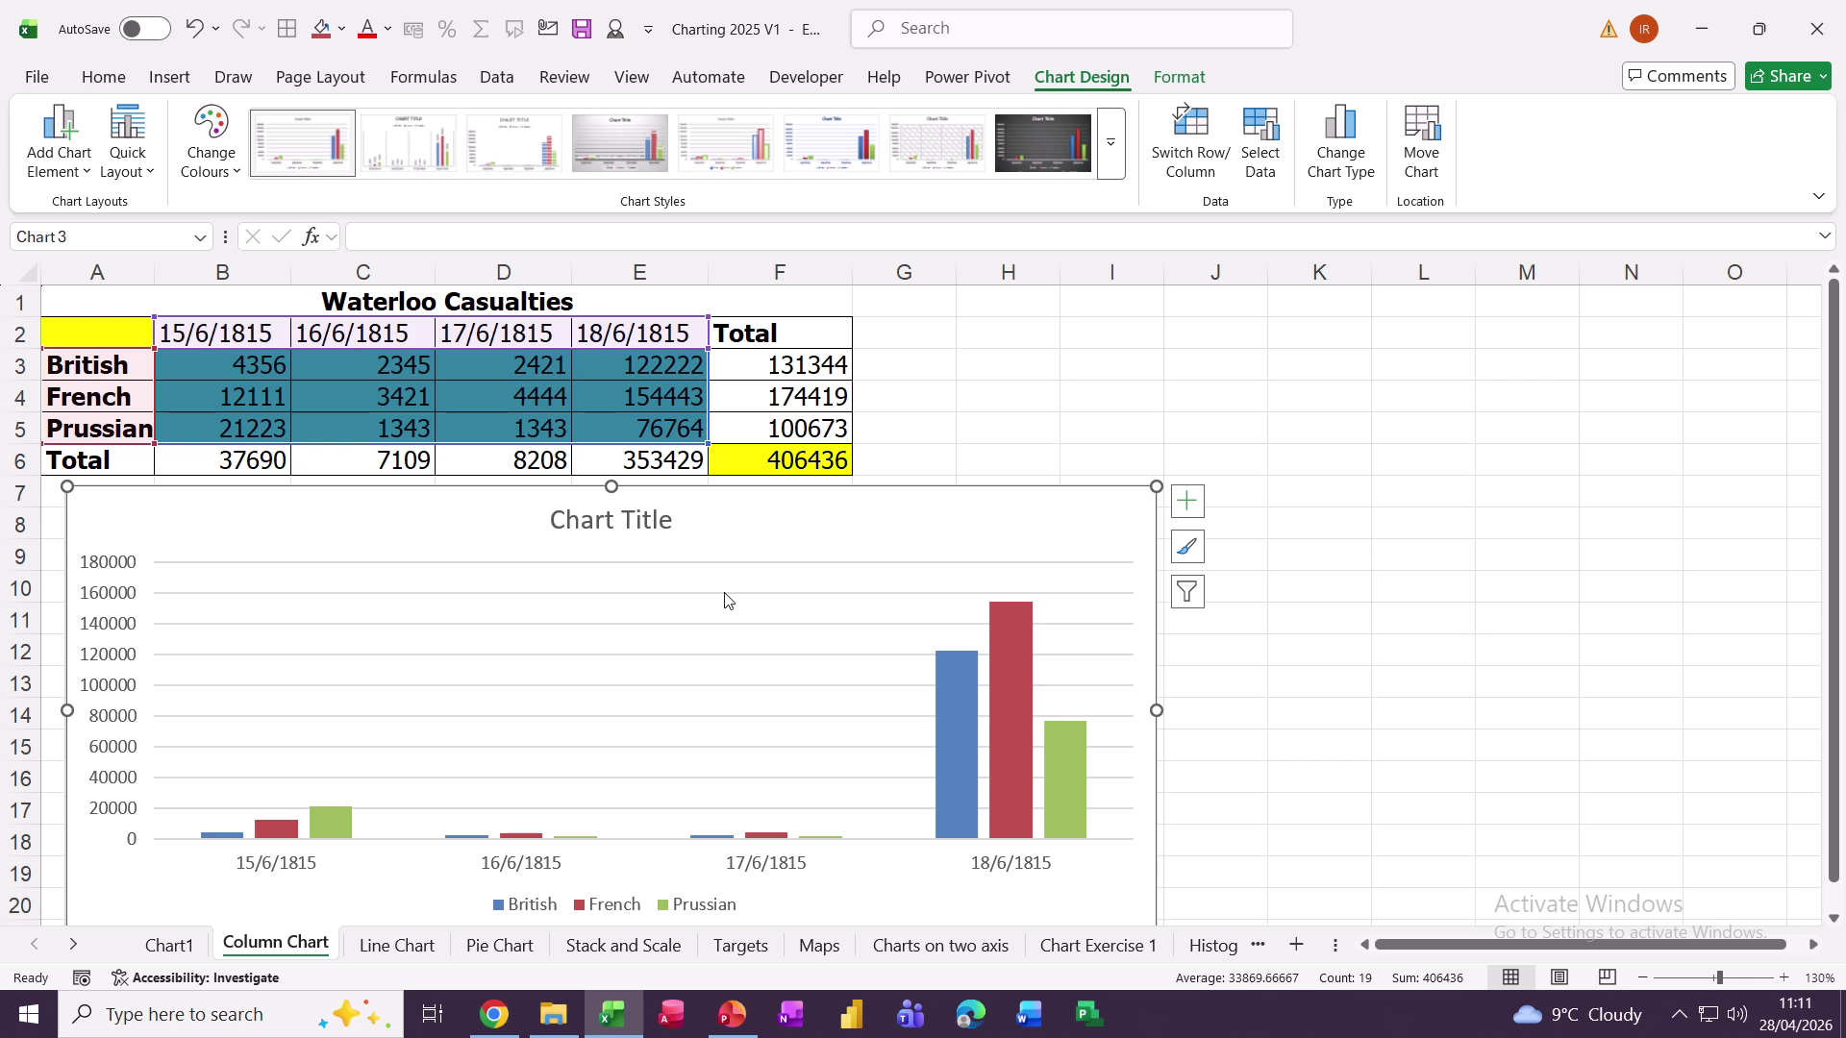
# Step: Link the chart title to the merged heading cell with the formula ='Column Chart'!$A$1:$F$1
pyautogui.click(613, 535)
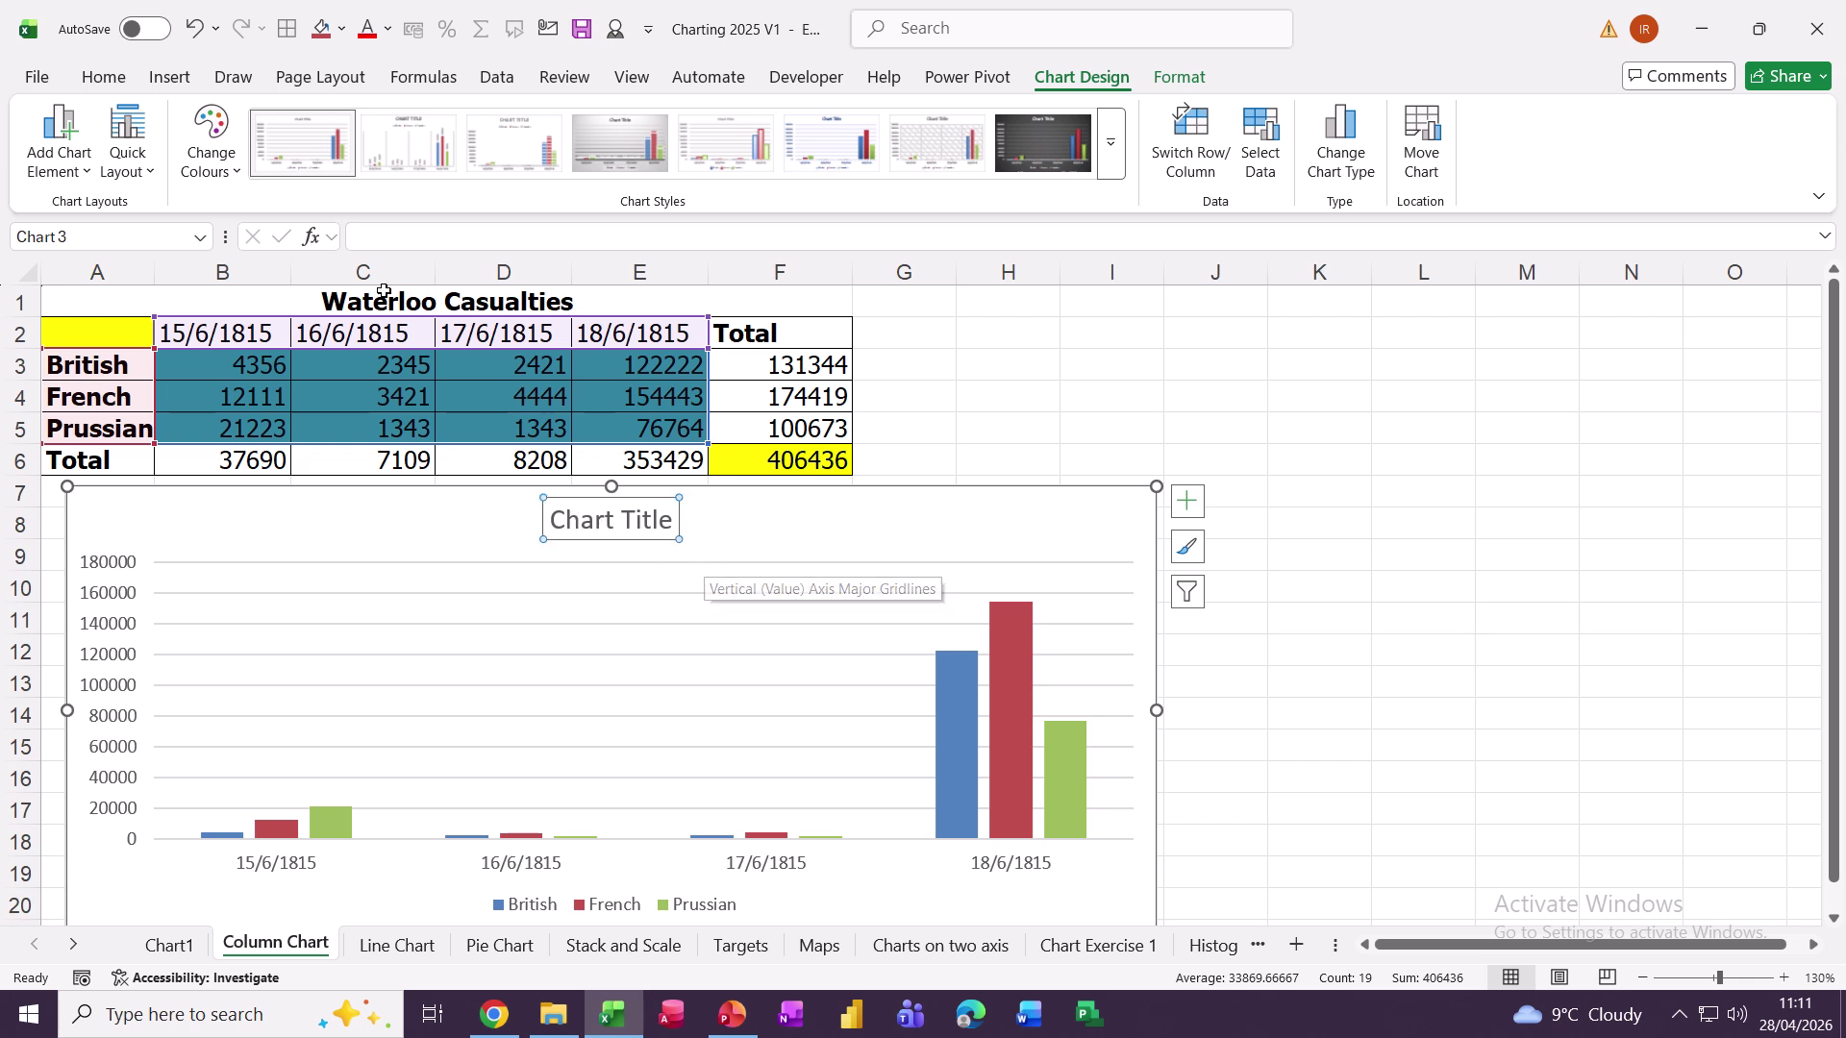
pyautogui.click(392, 236)
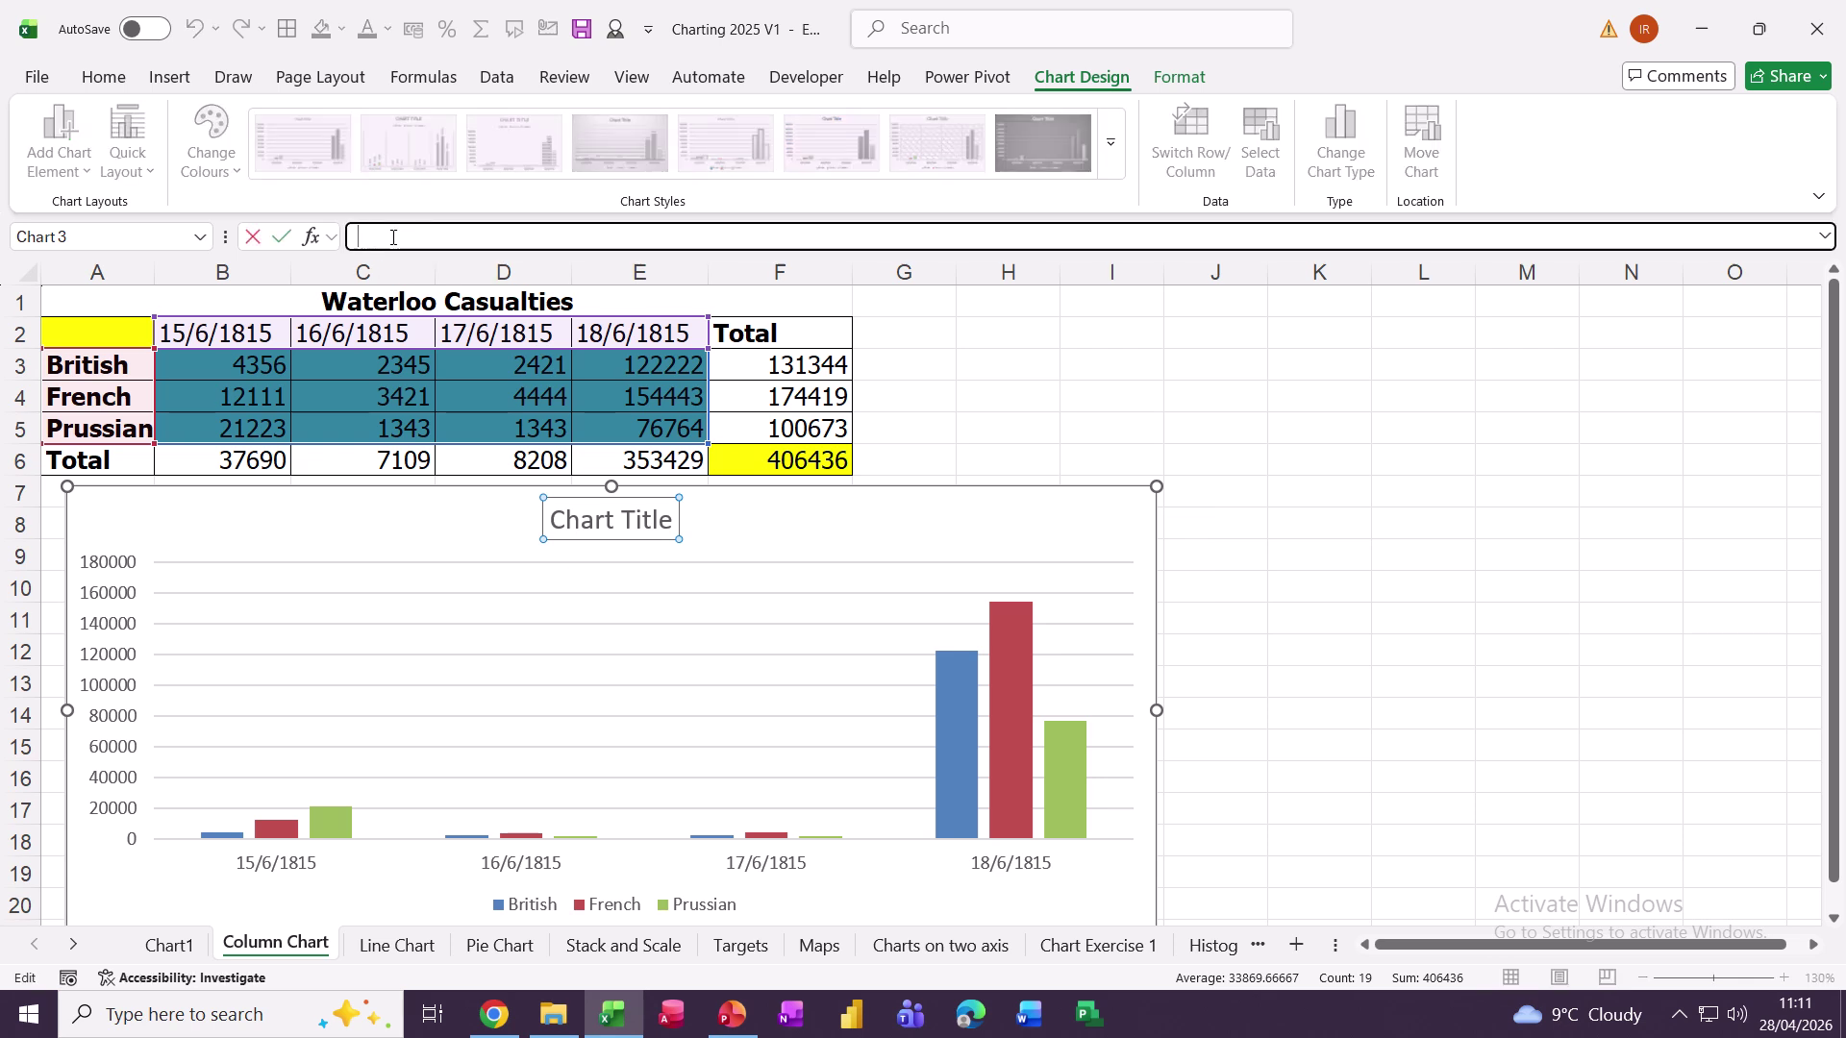
pyautogui.write('=')
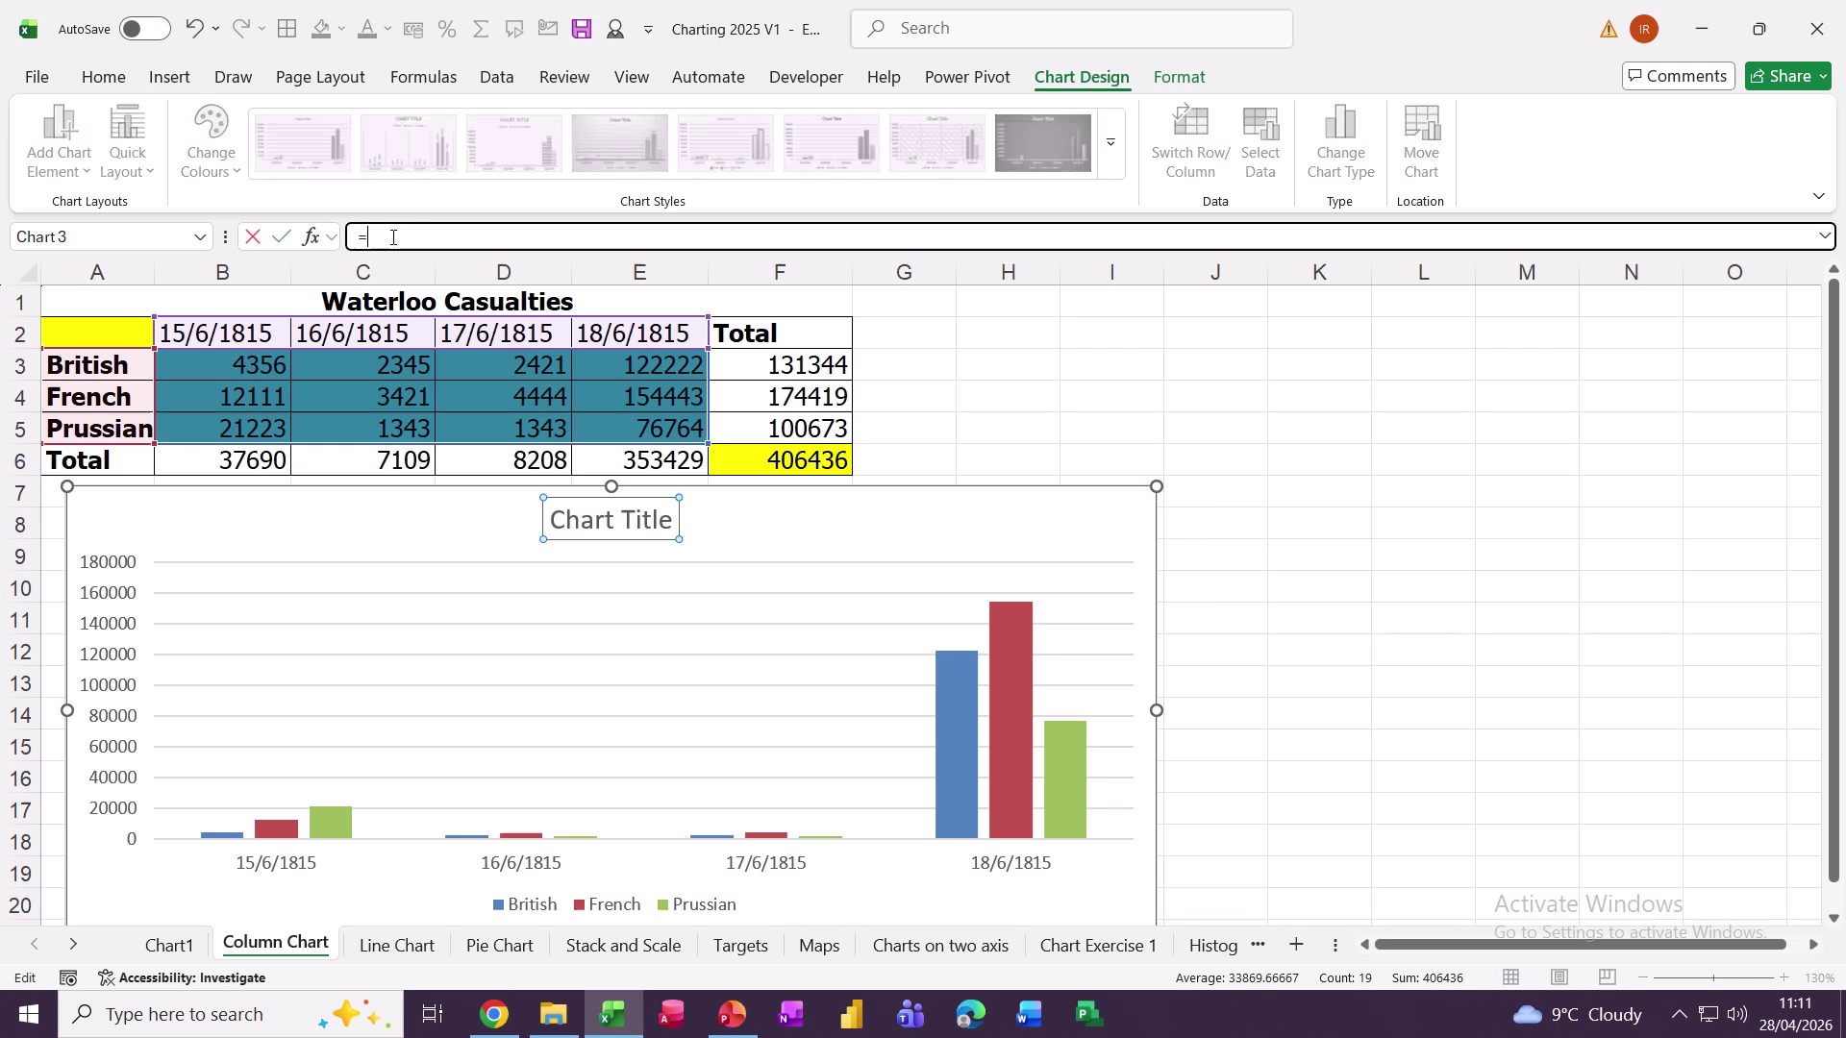
pyautogui.click(356, 303)
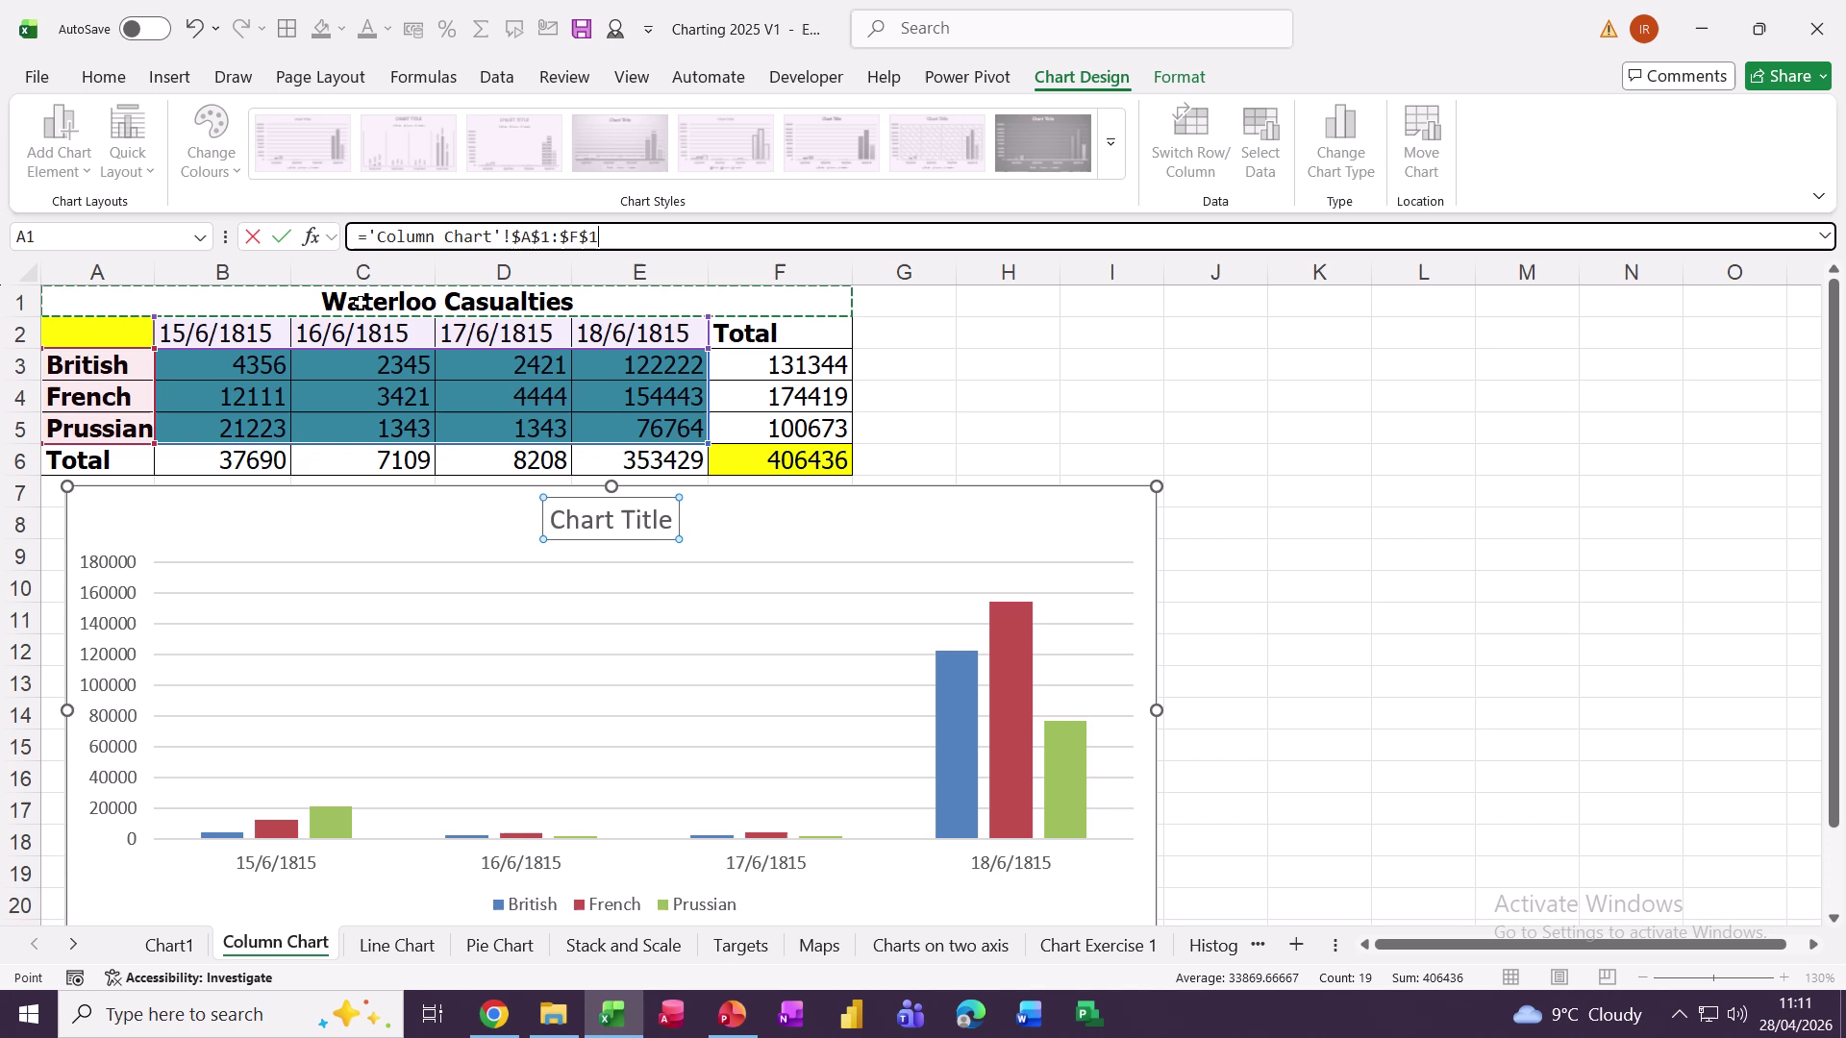
pyautogui.click(281, 236)
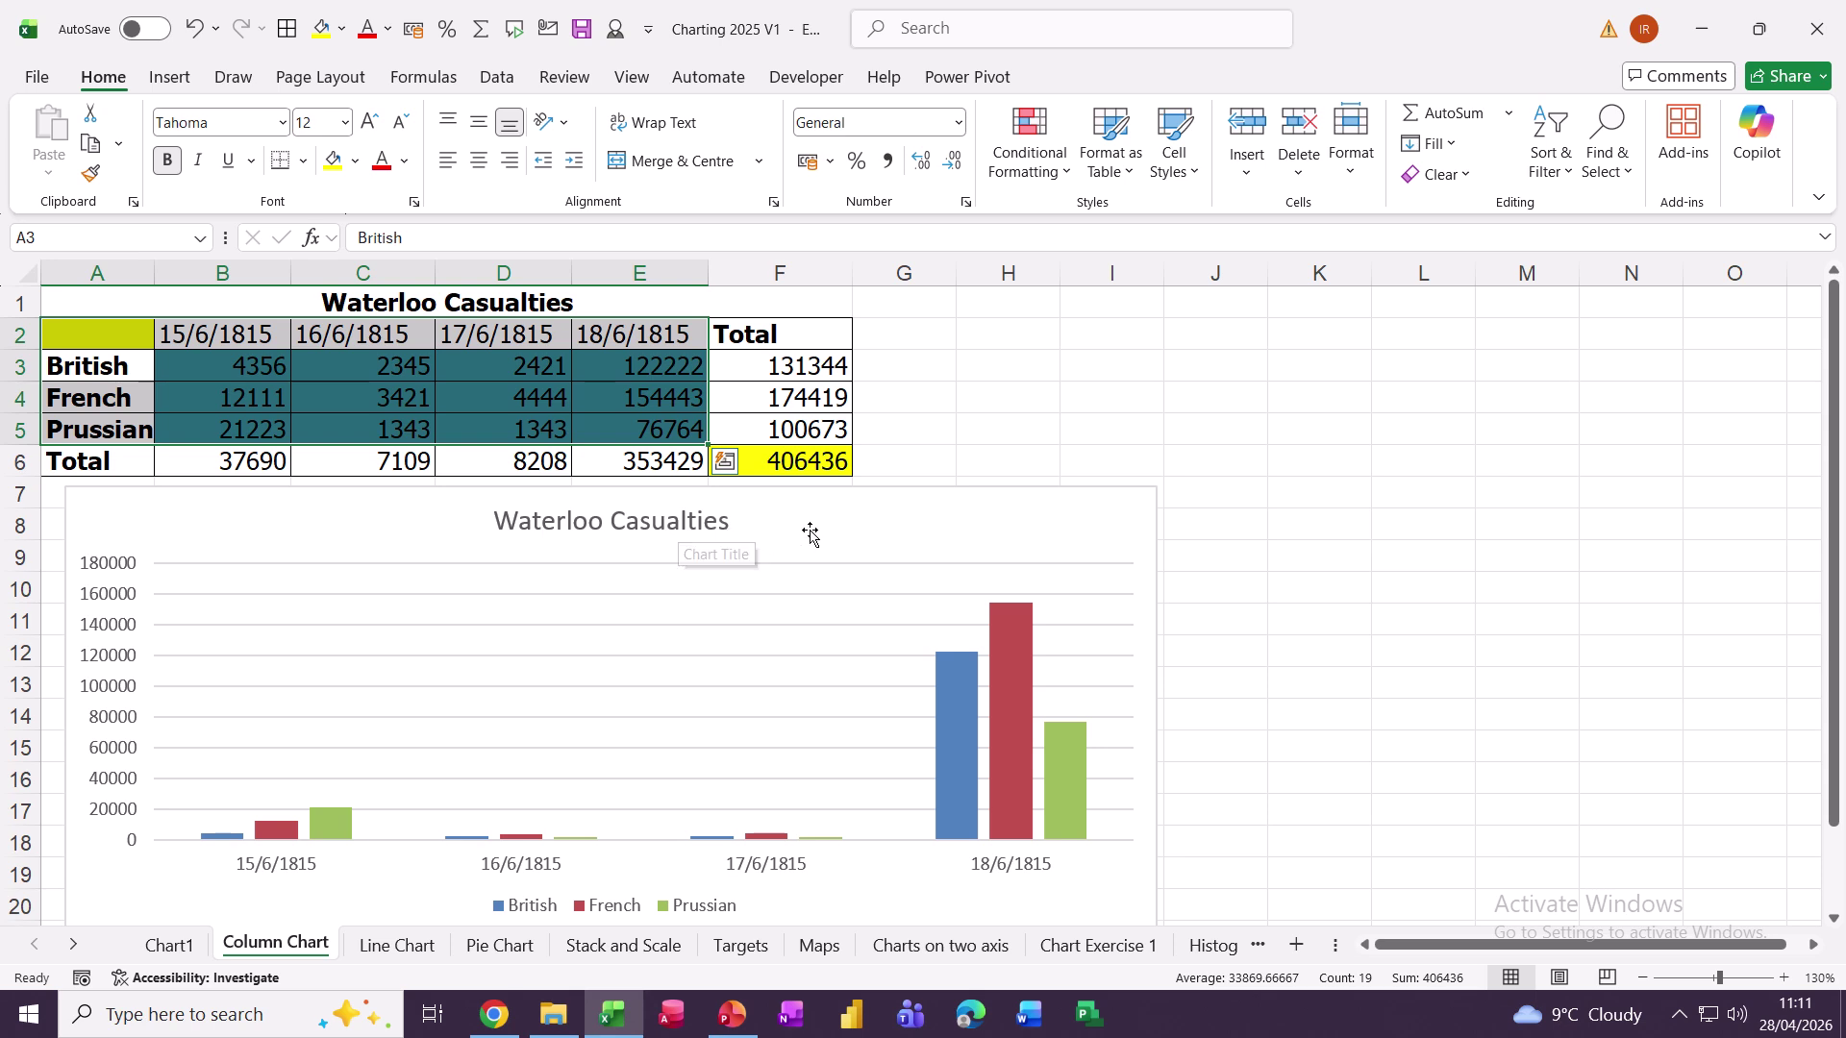
# Step: Examine the formatting options for the chart area, chart title, French data series and major gridlines, and close them
pyautogui.doubleClick(1089, 520)
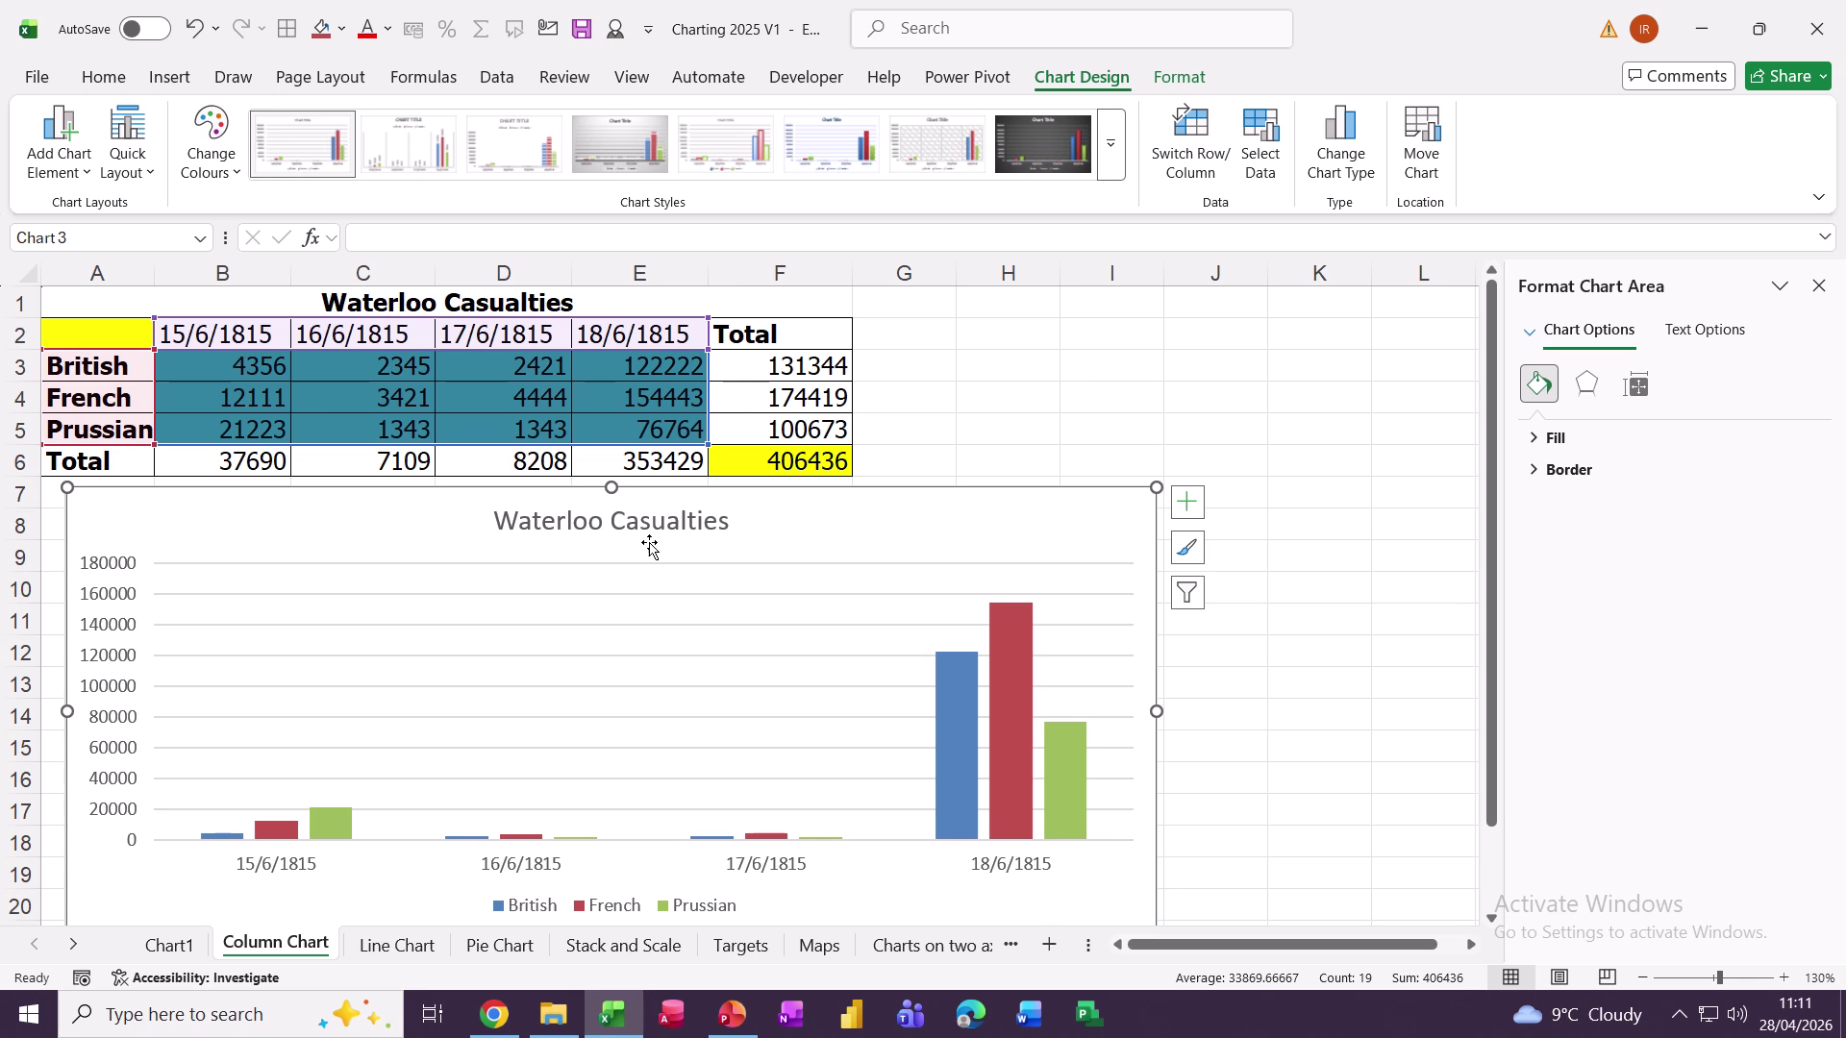
pyautogui.click(594, 529)
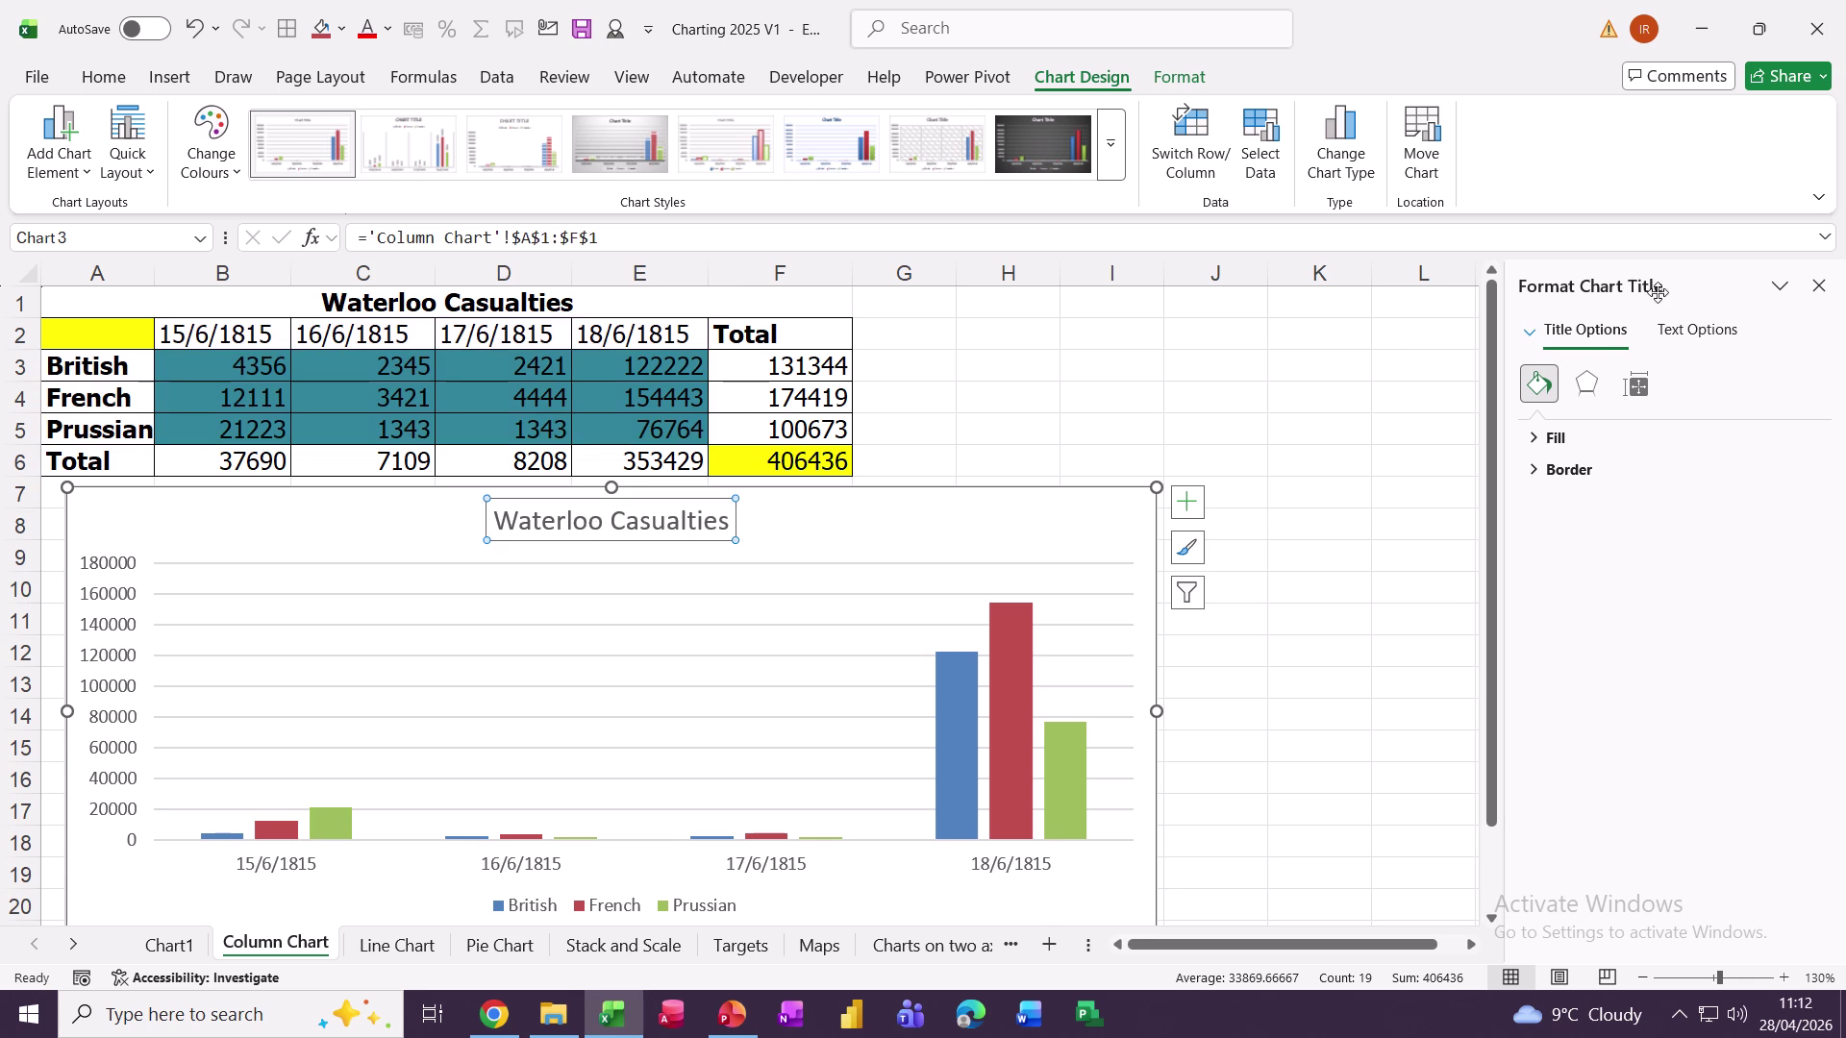
pyautogui.click(1007, 643)
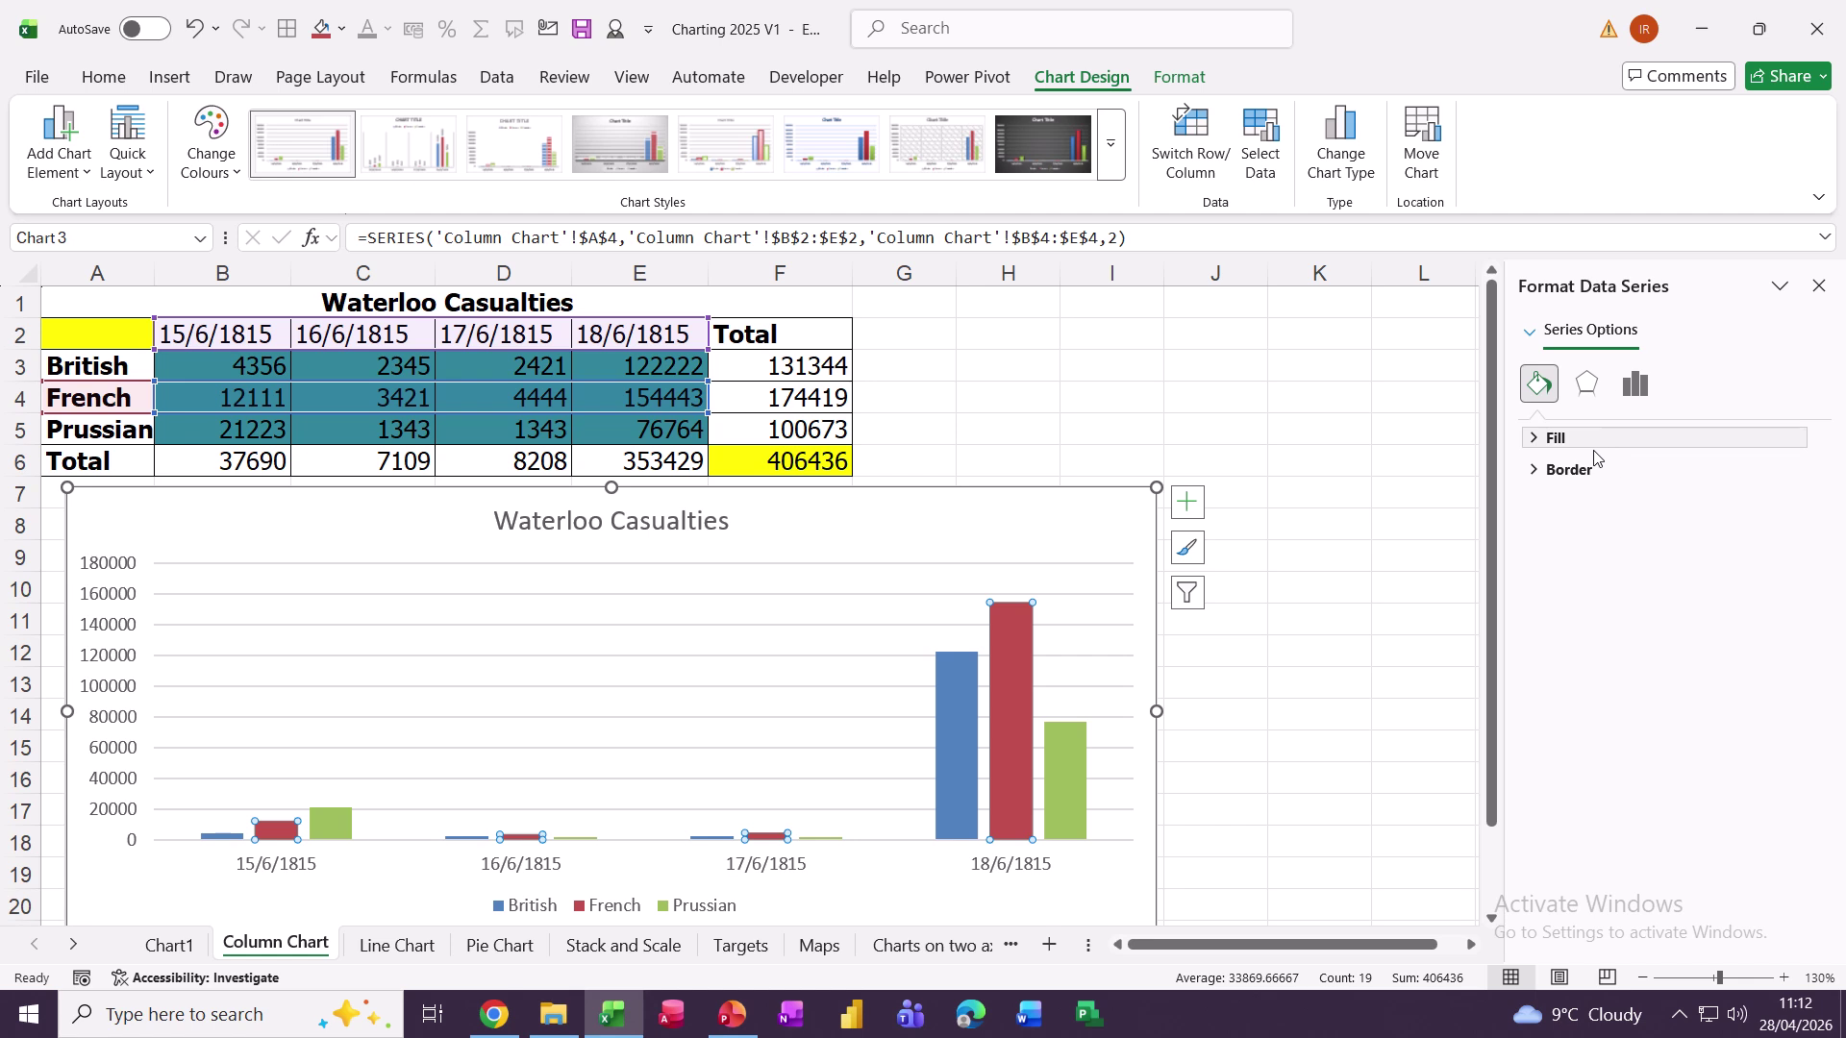
pyautogui.click(766, 686)
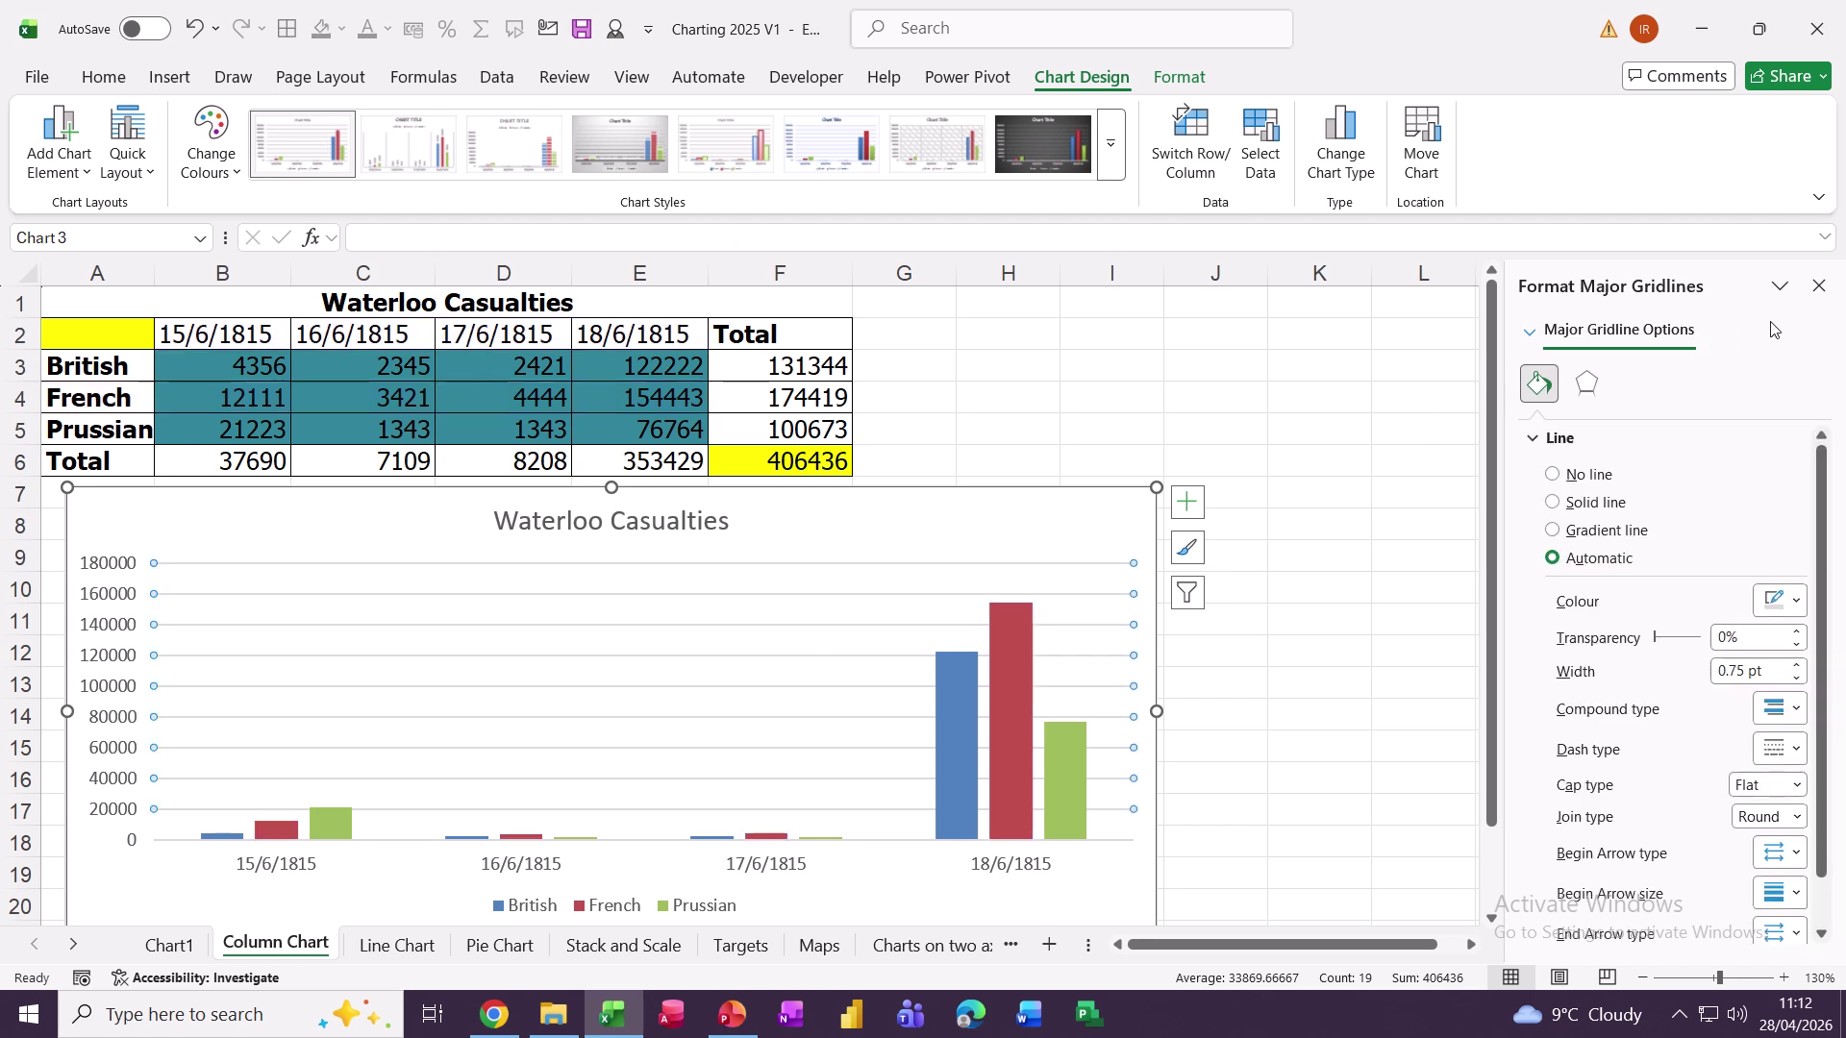
pyautogui.click(1818, 285)
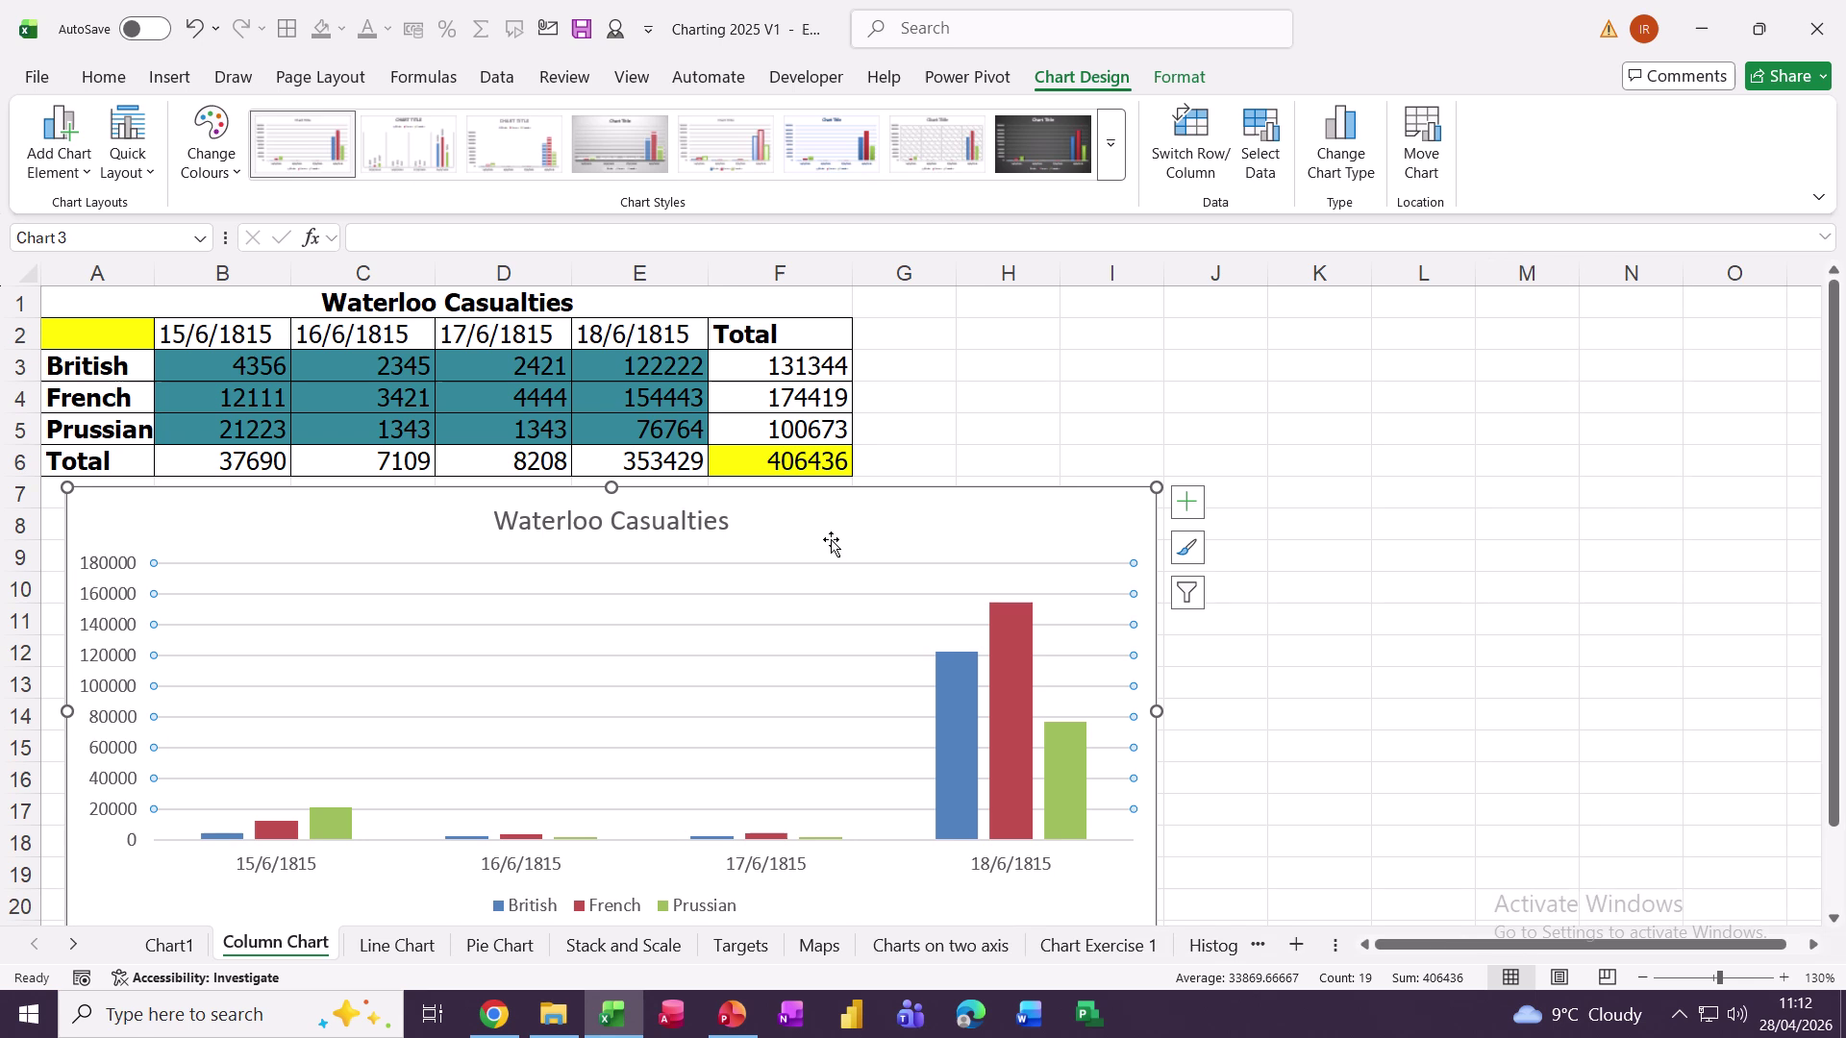
# Step: Examine the chart title's formatting options, and look through the chart area's text options, chart options and effects
pyautogui.click(585, 531)
pyautogui.doubleClick(585, 531)
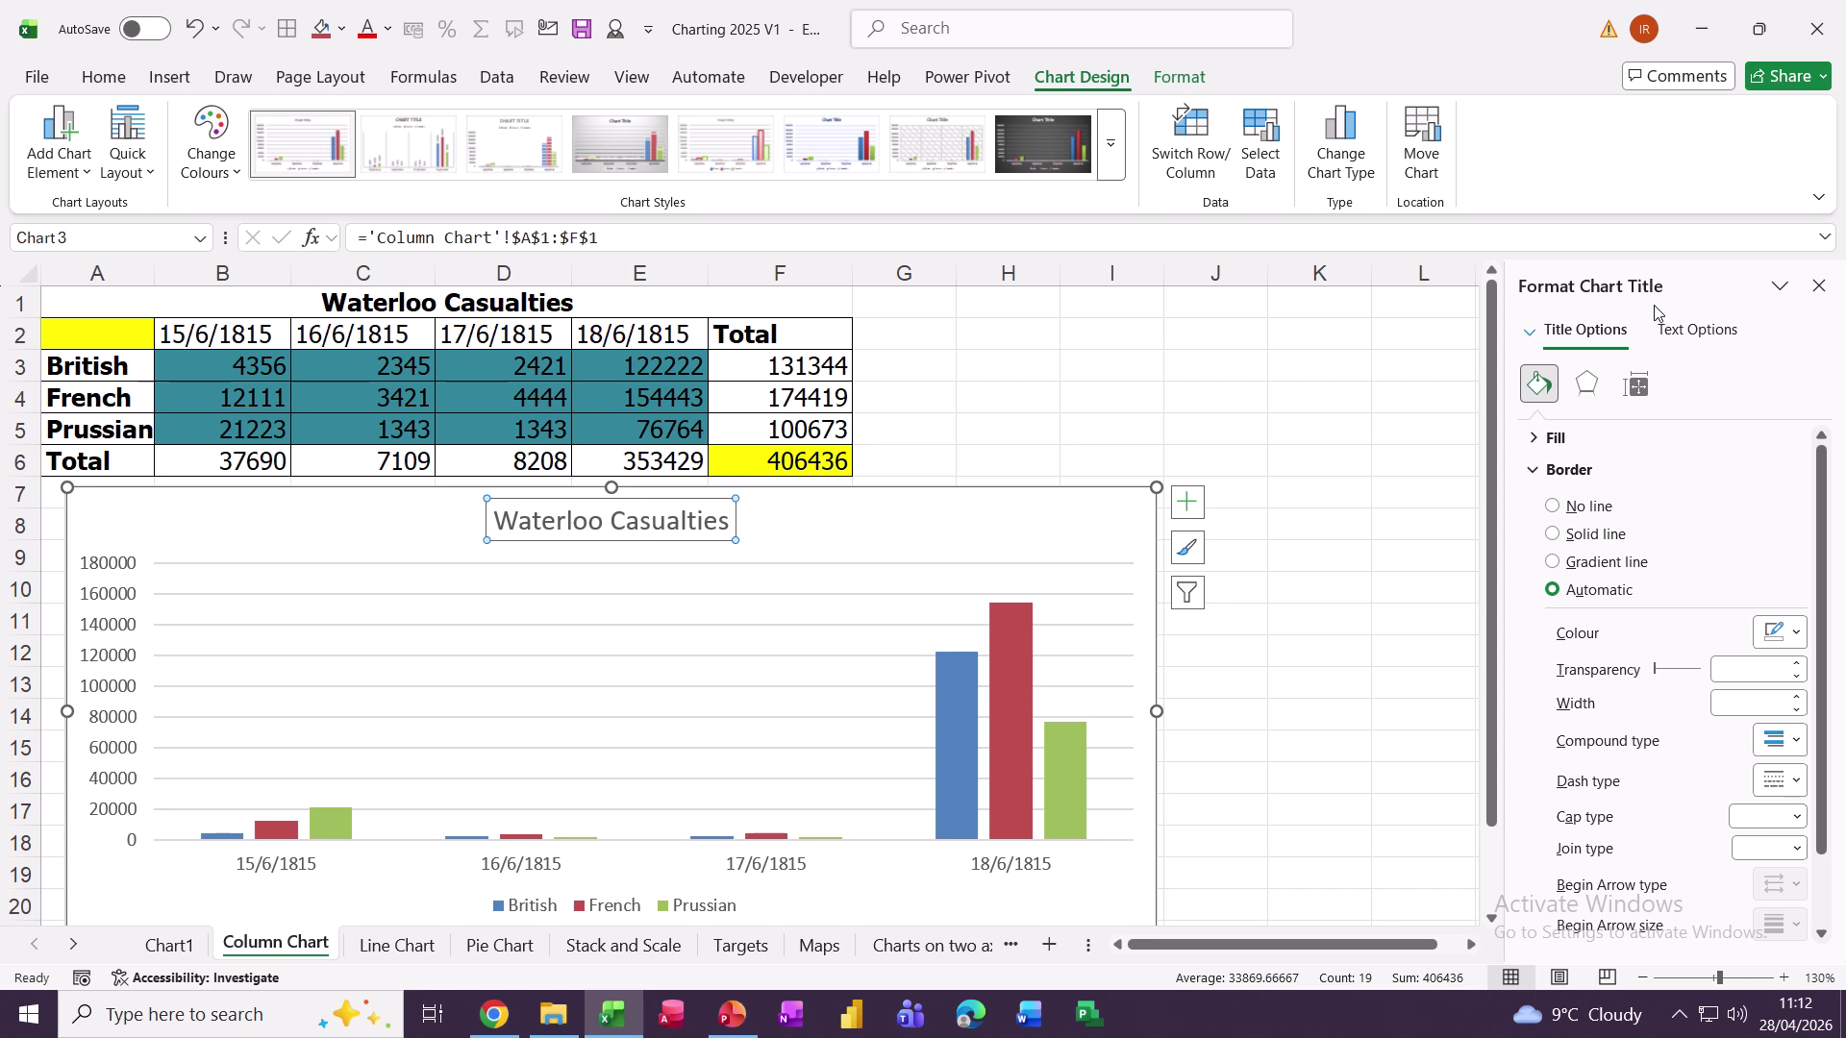
pyautogui.click(1062, 513)
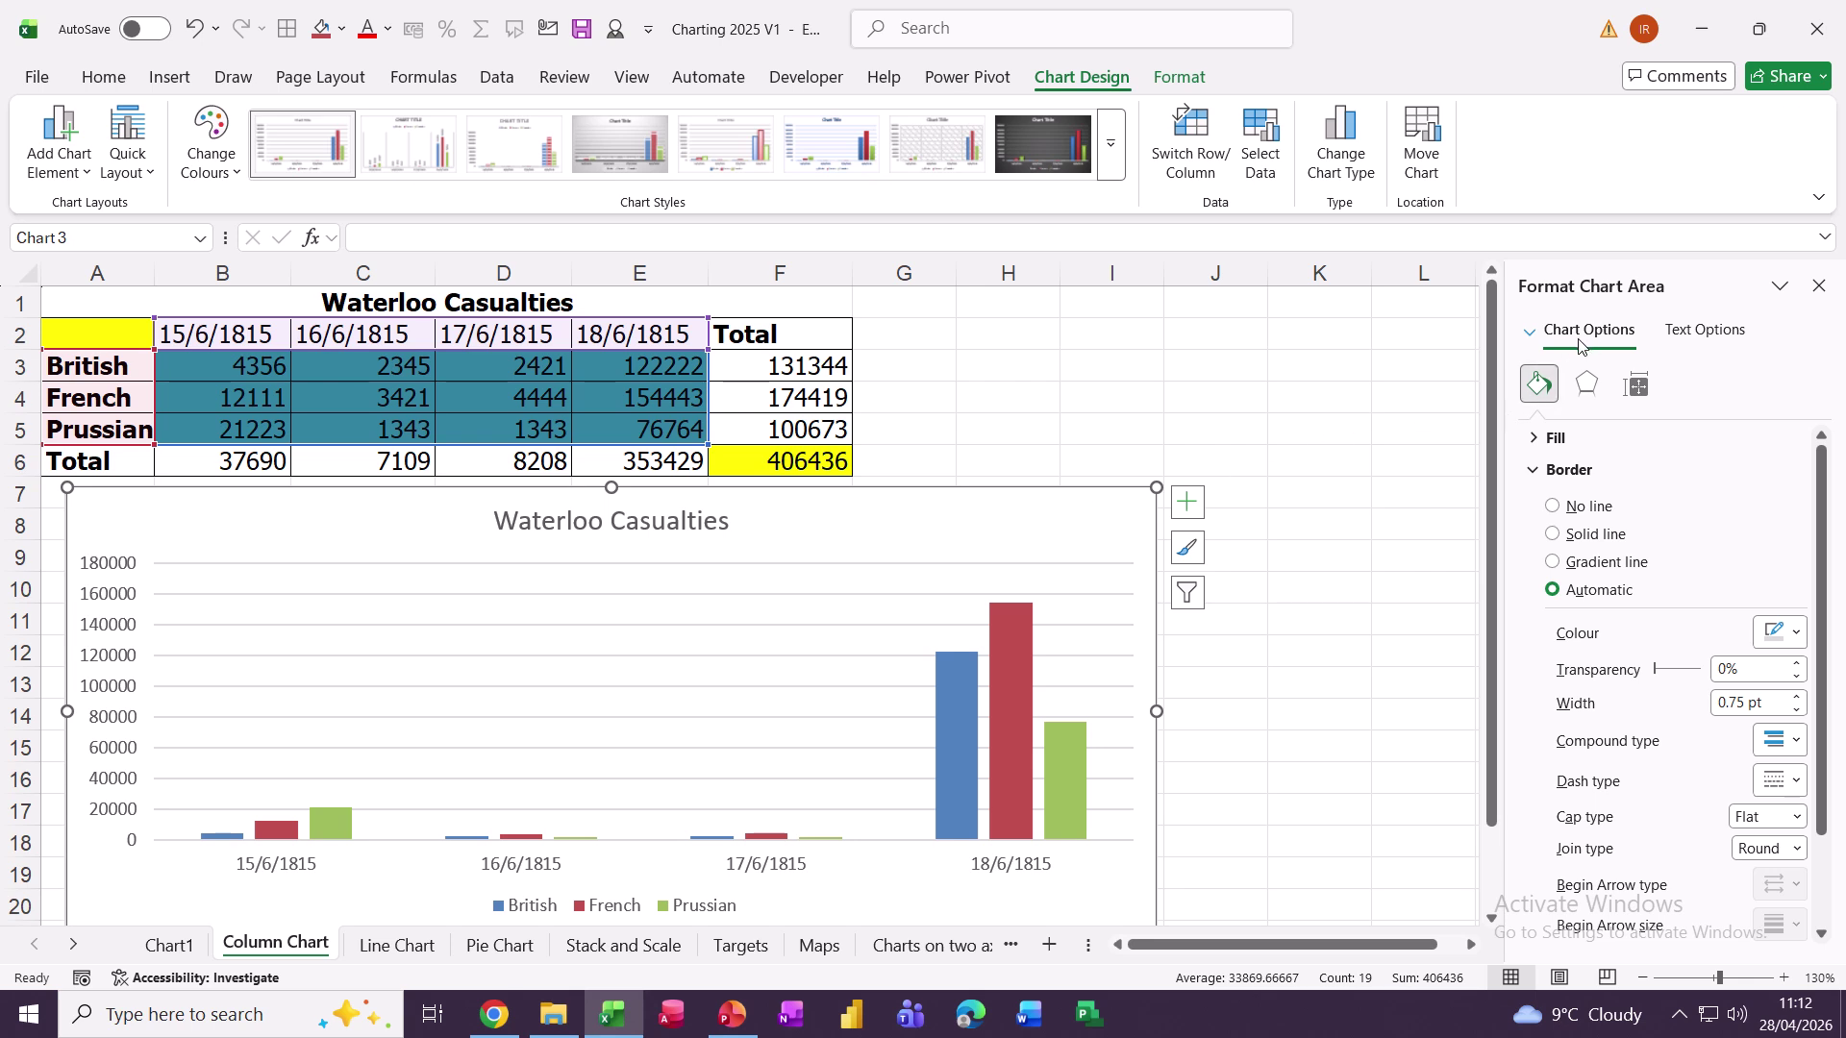
pyautogui.click(1692, 341)
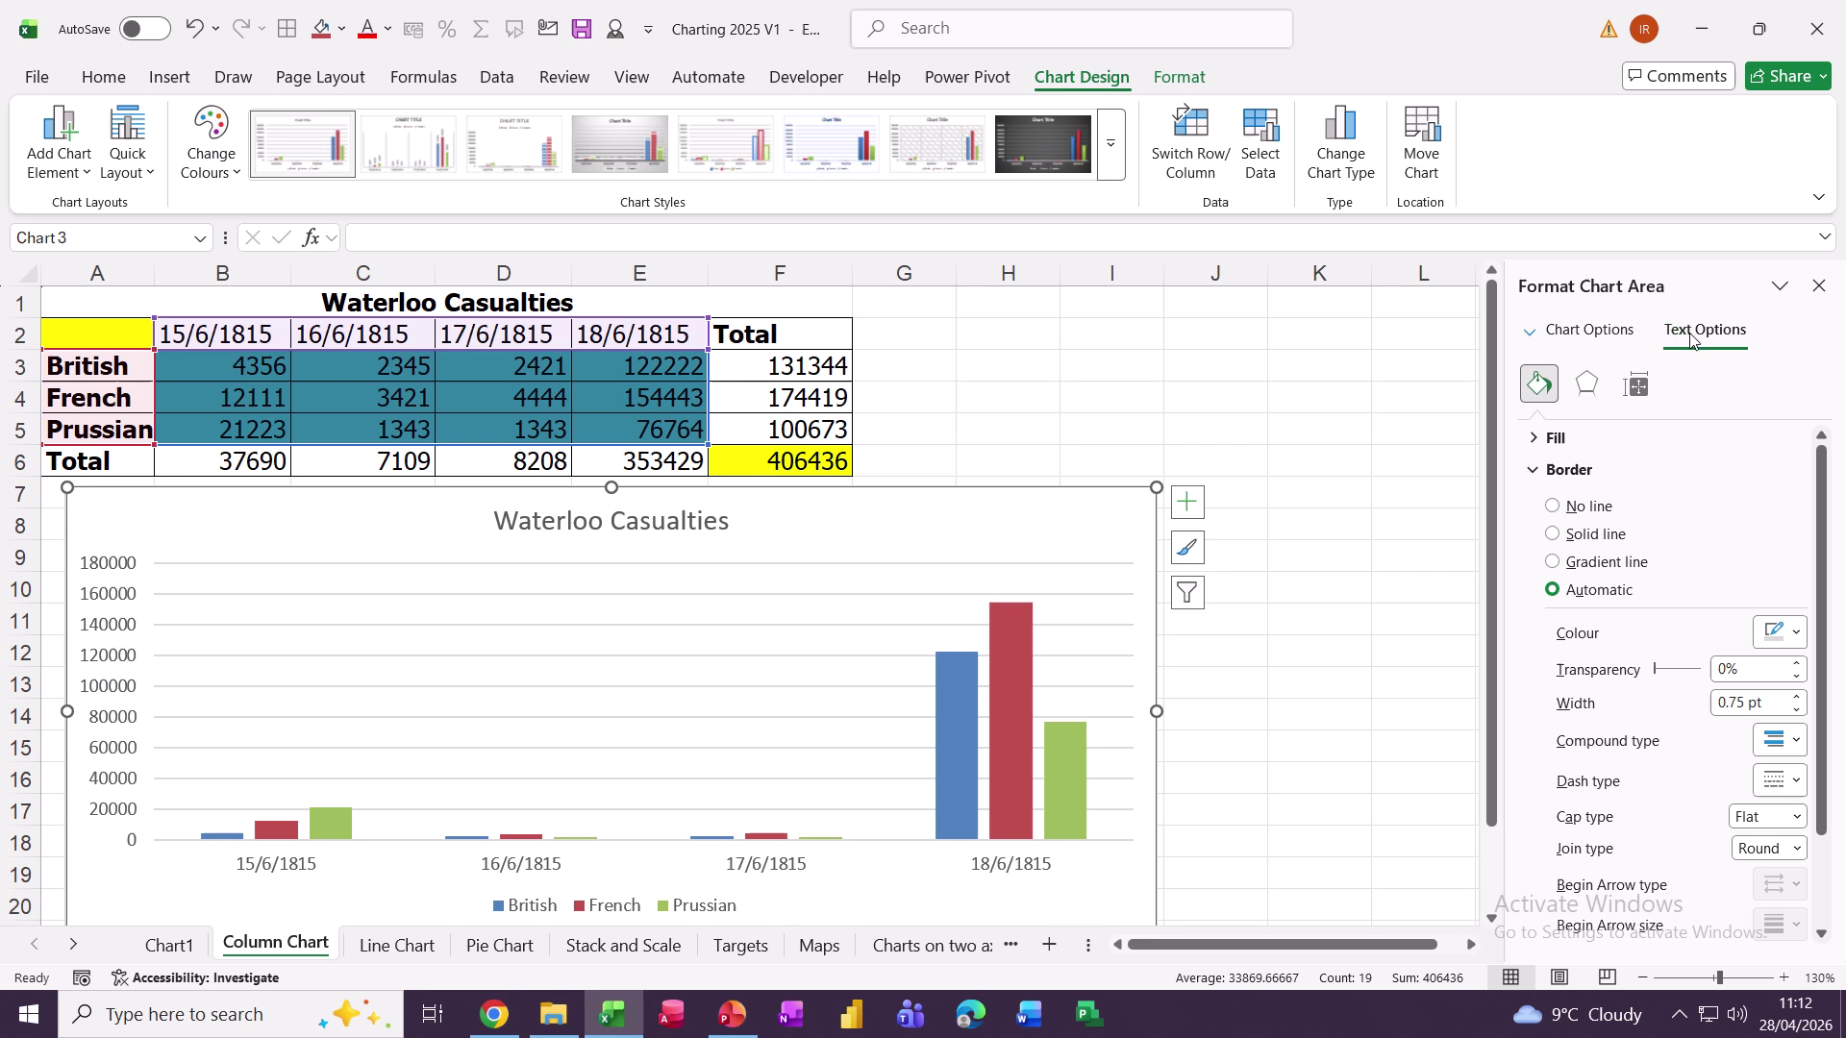
pyautogui.click(1577, 337)
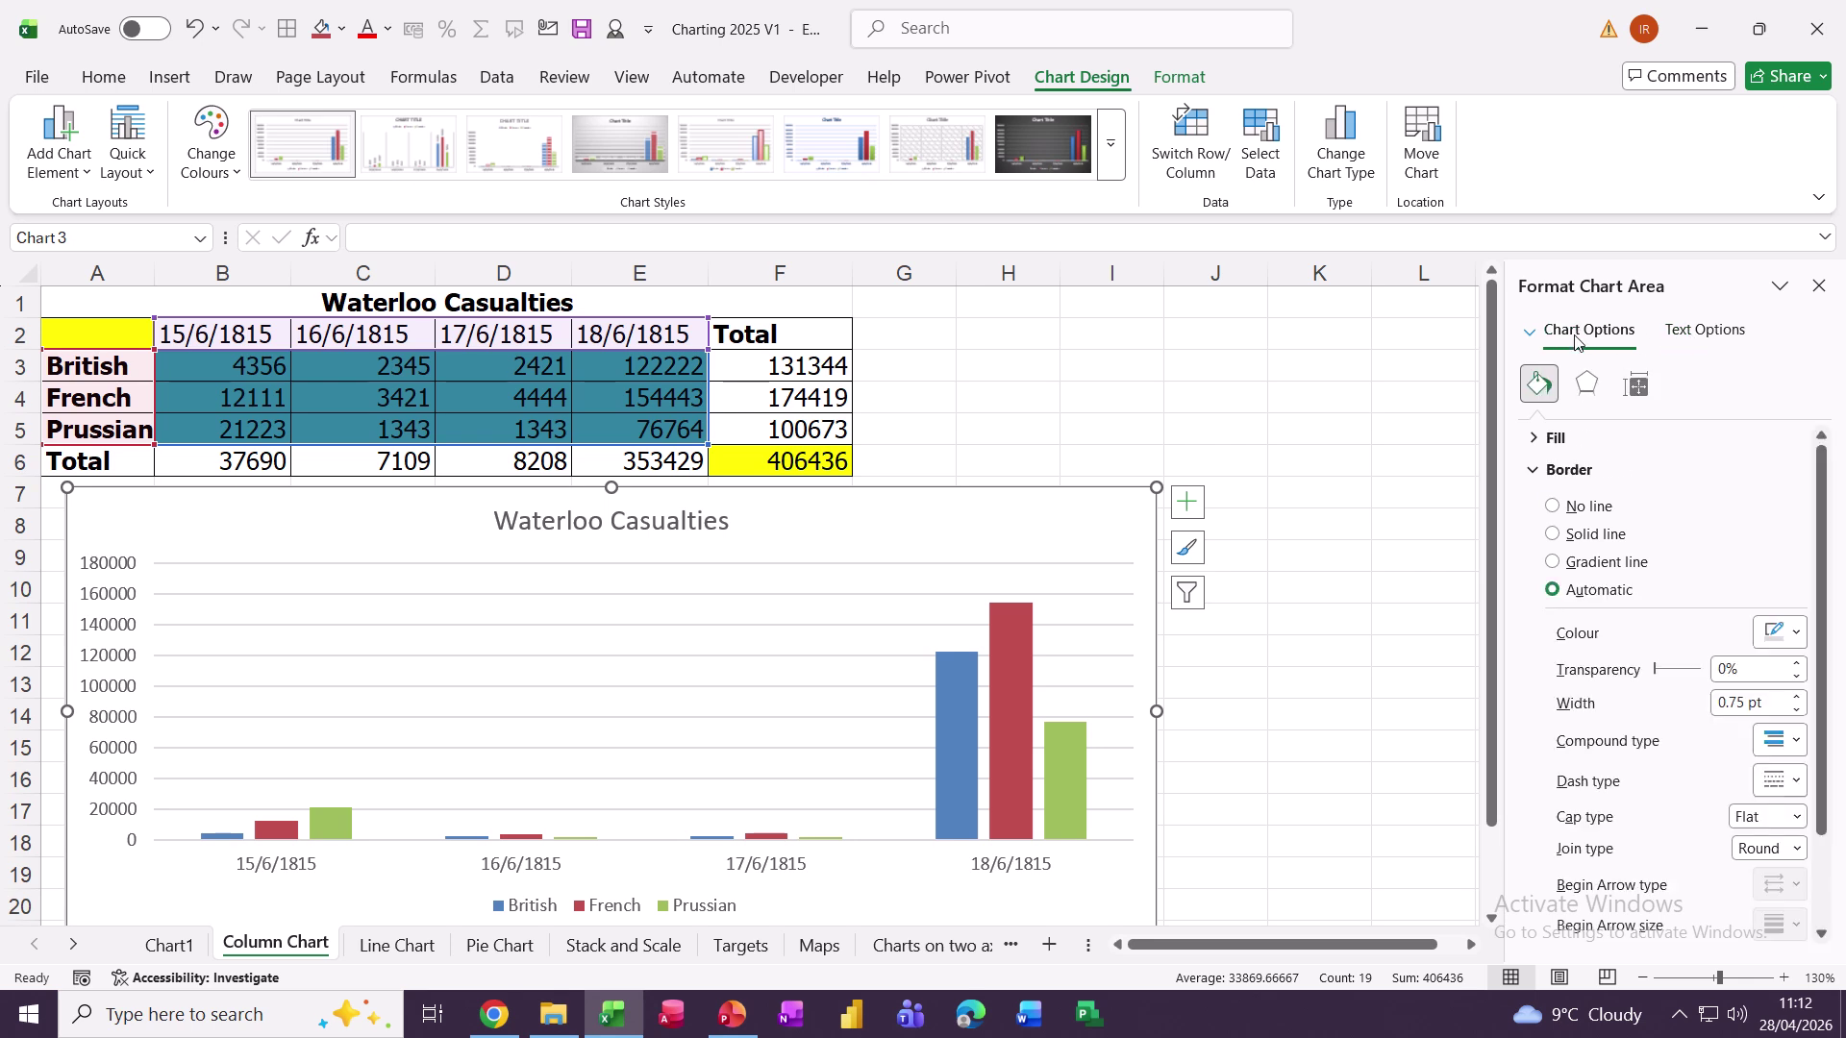
pyautogui.click(1586, 387)
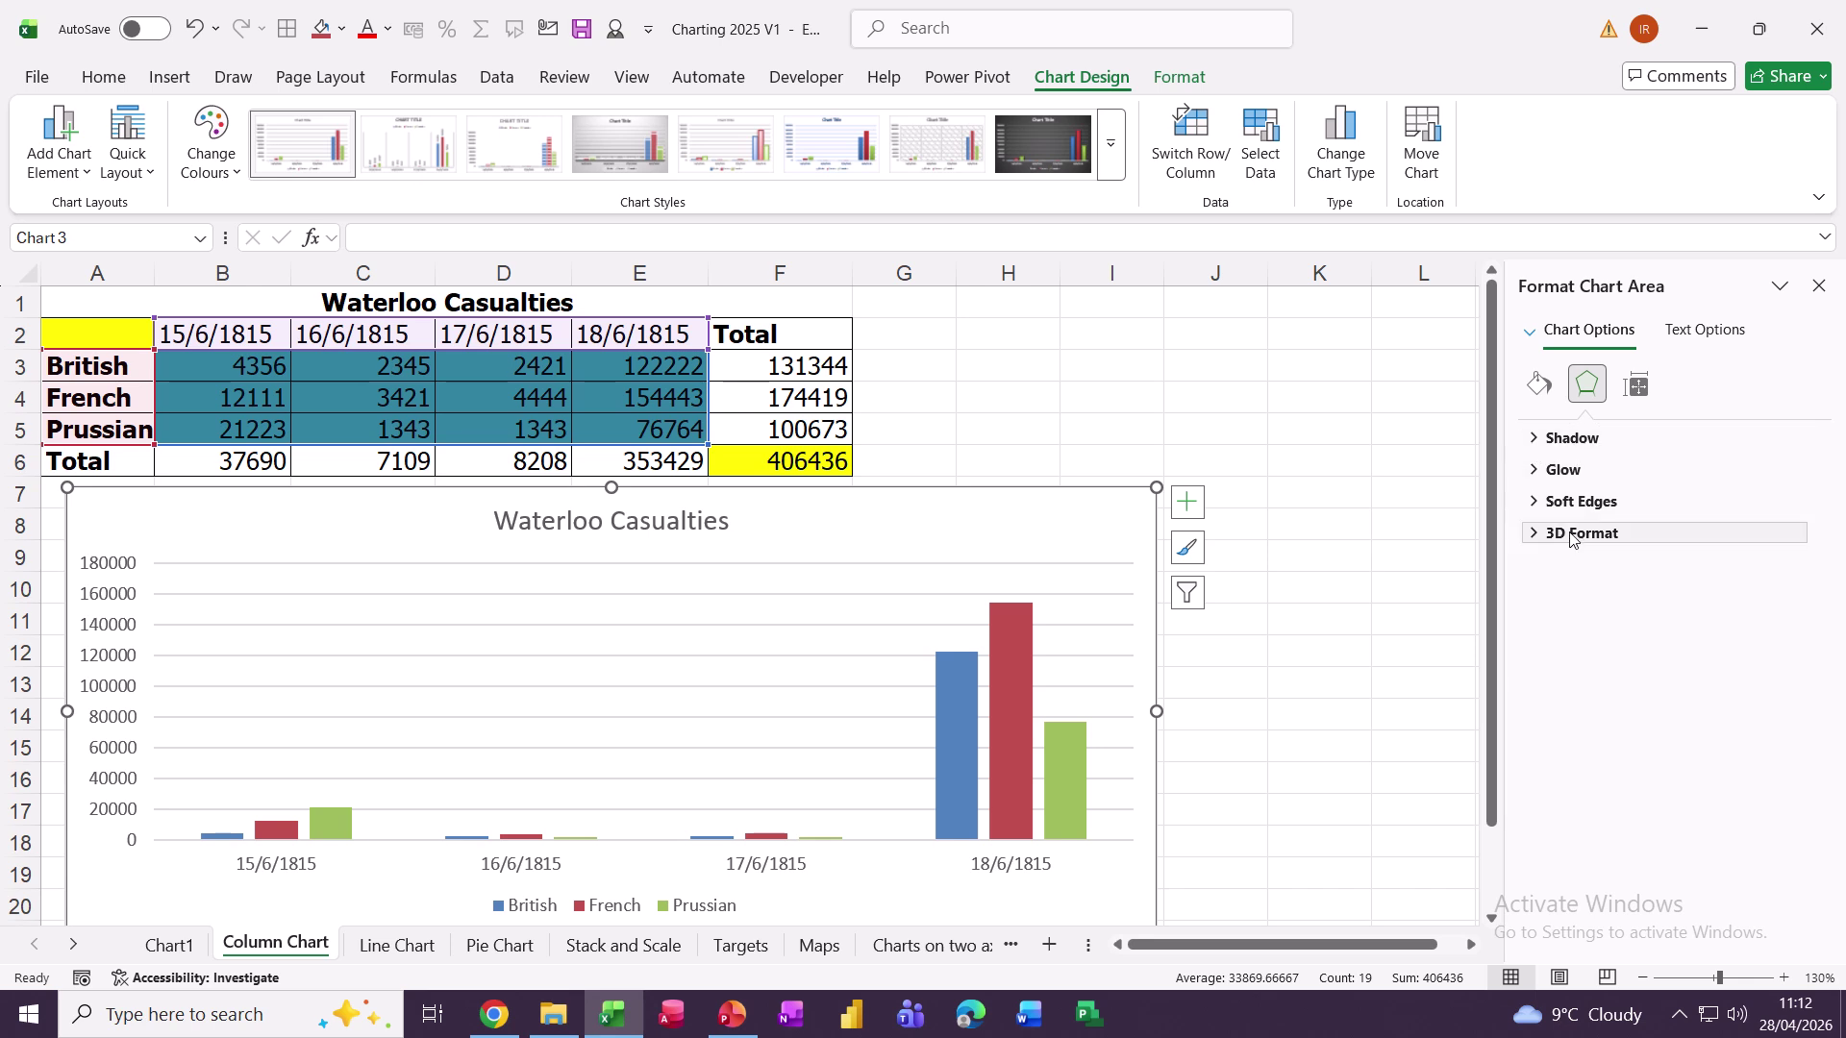
# Step: Look through the chart area's size and properties groups and its border and fill options
pyautogui.click(1635, 387)
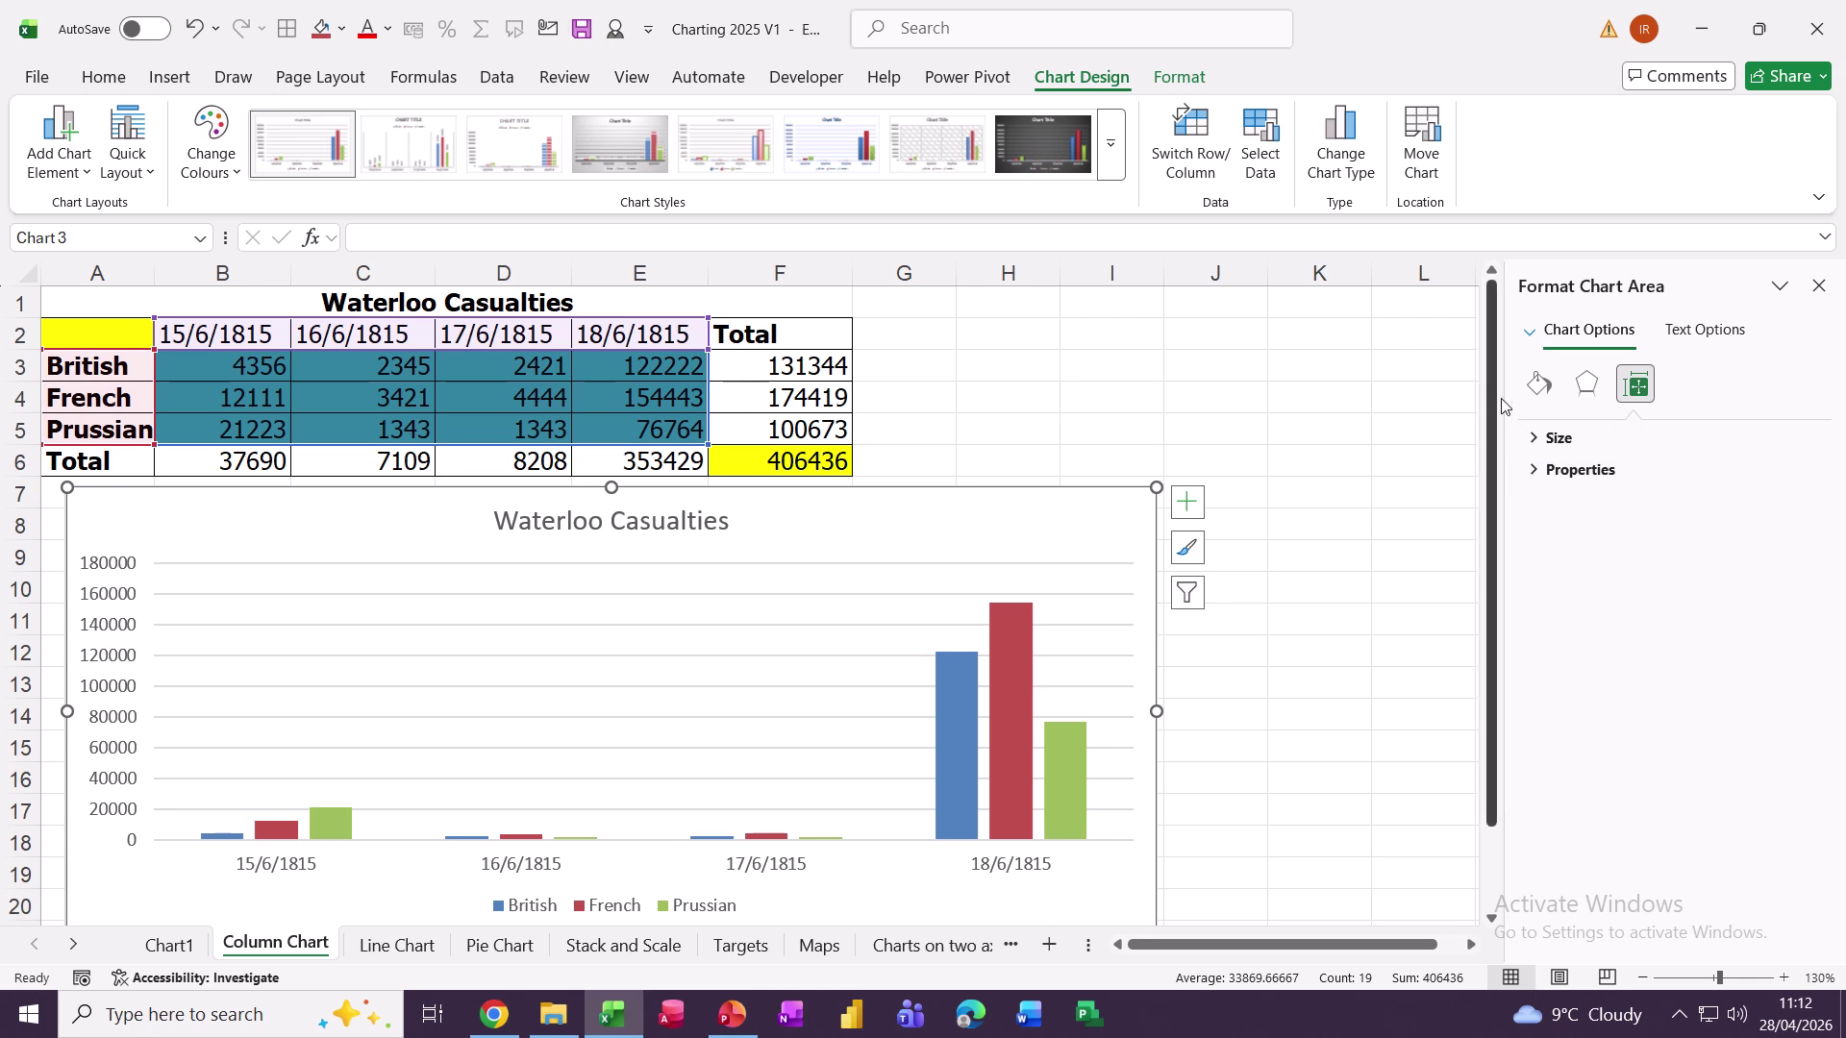
pyautogui.click(1538, 387)
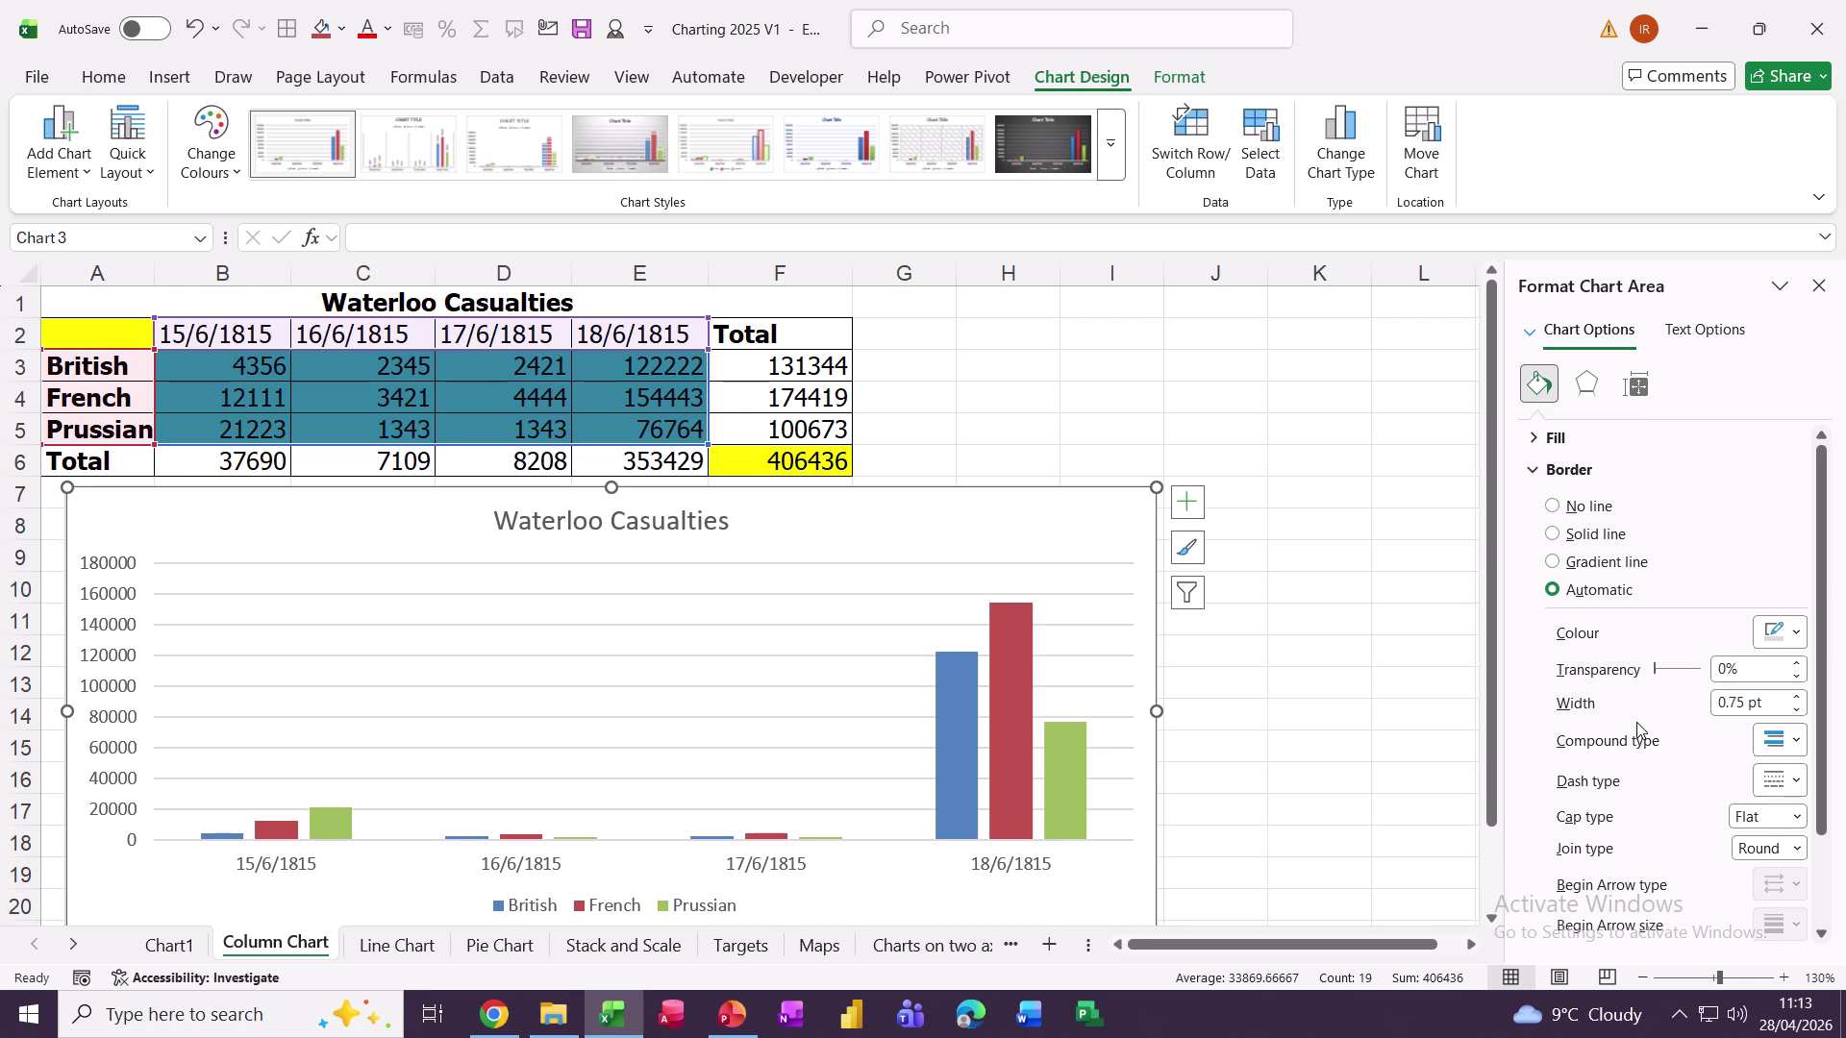
pyautogui.click(1531, 470)
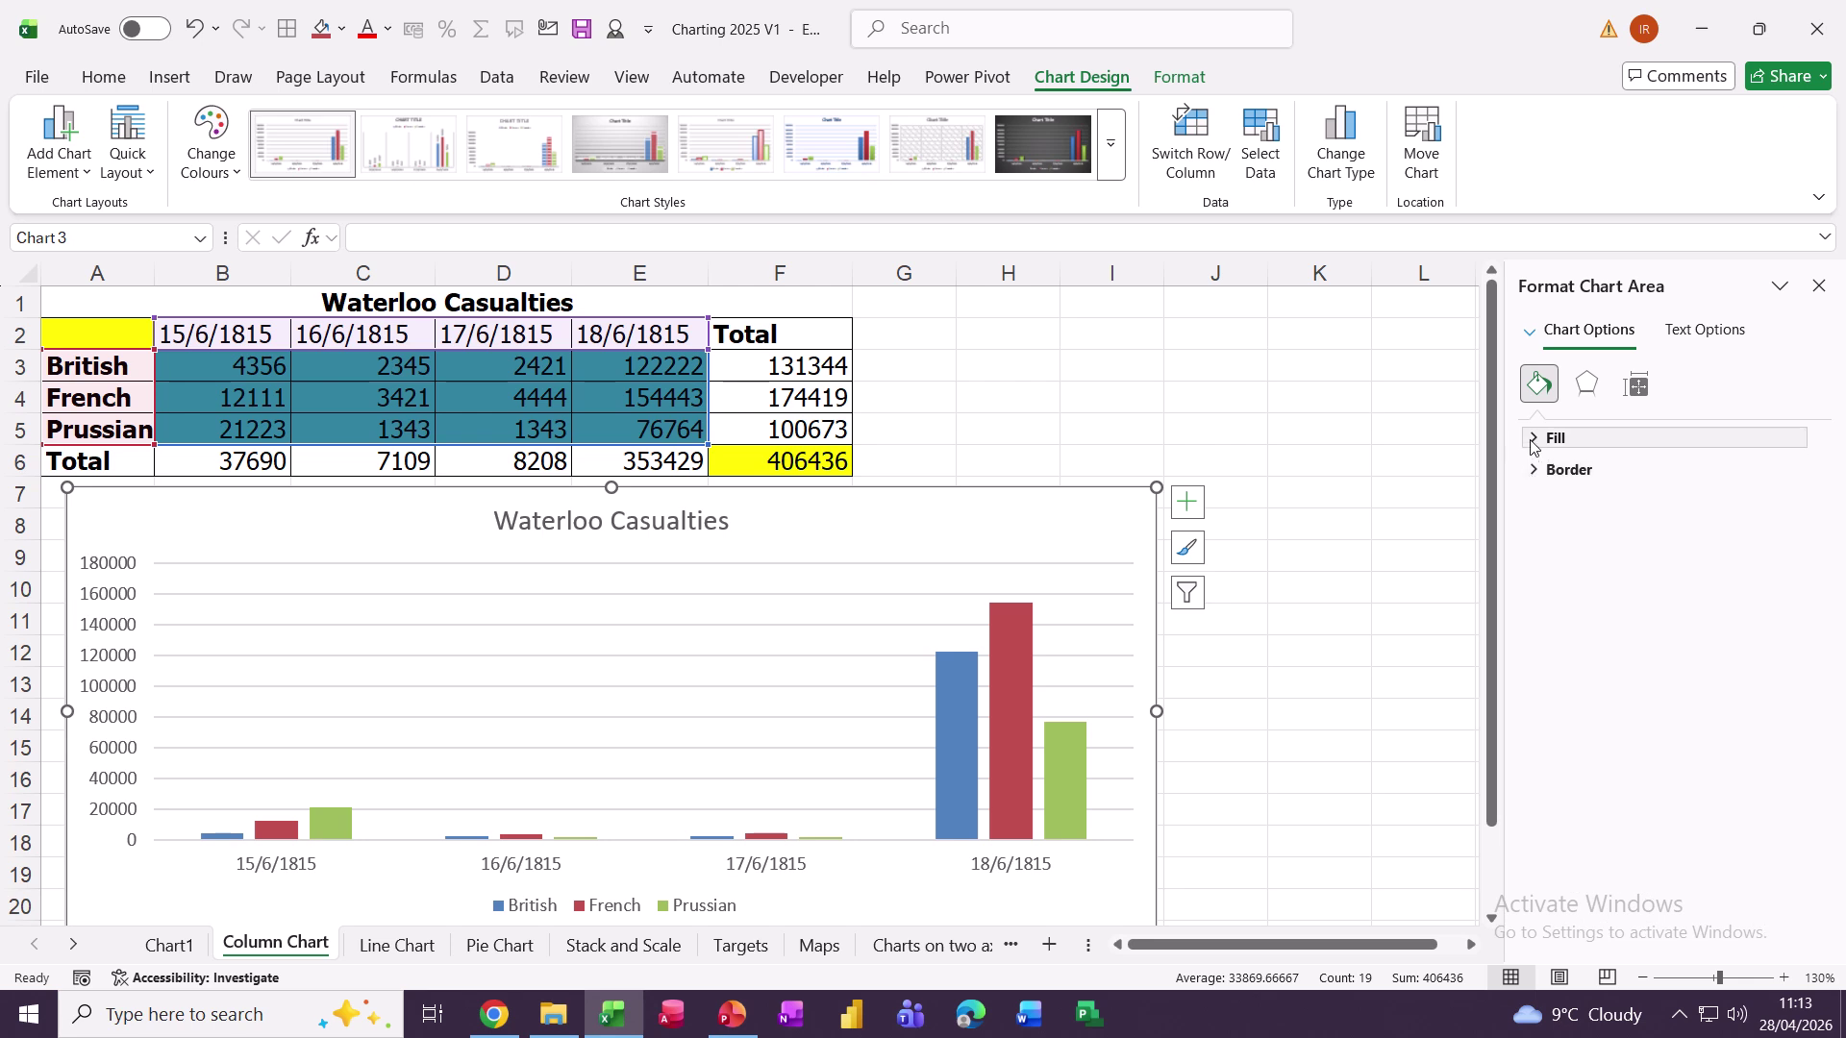
pyautogui.click(1535, 440)
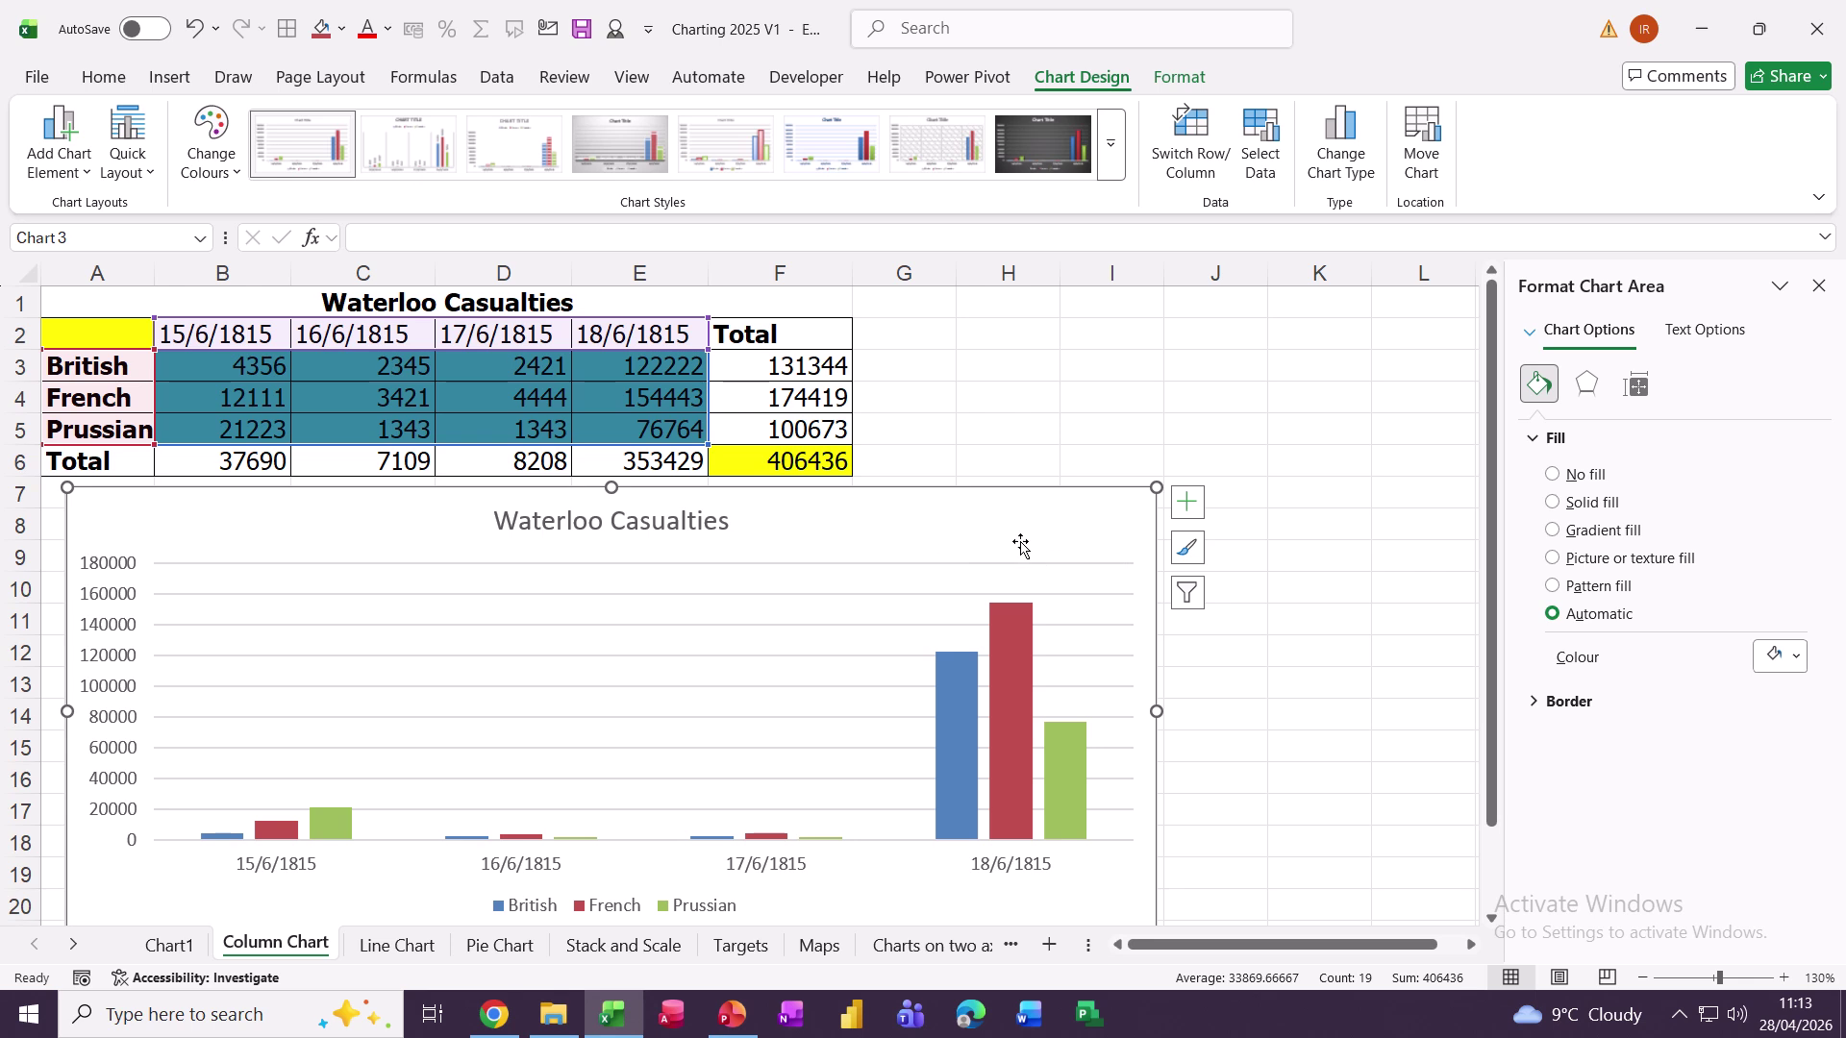
# Step: Try no fill on the chart area, and a solid orange fill with 68% transparency
pyautogui.click(1552, 475)
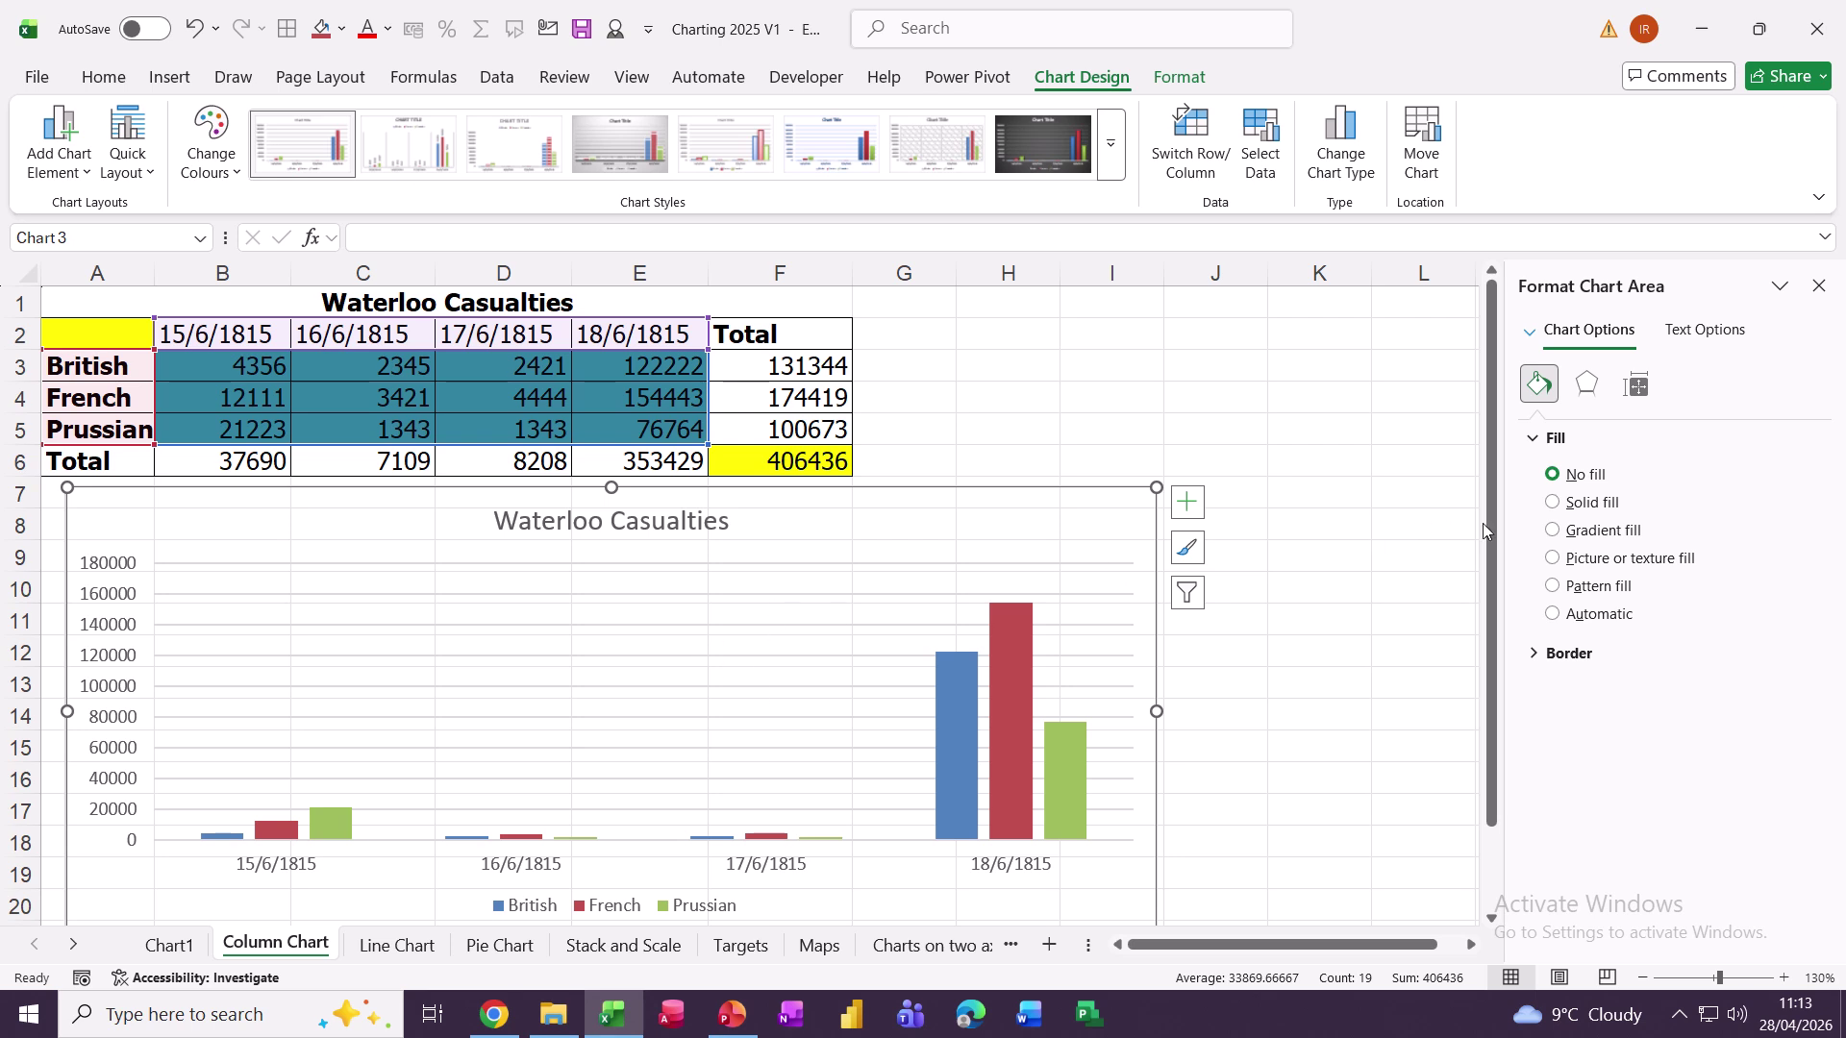
pyautogui.click(1552, 503)
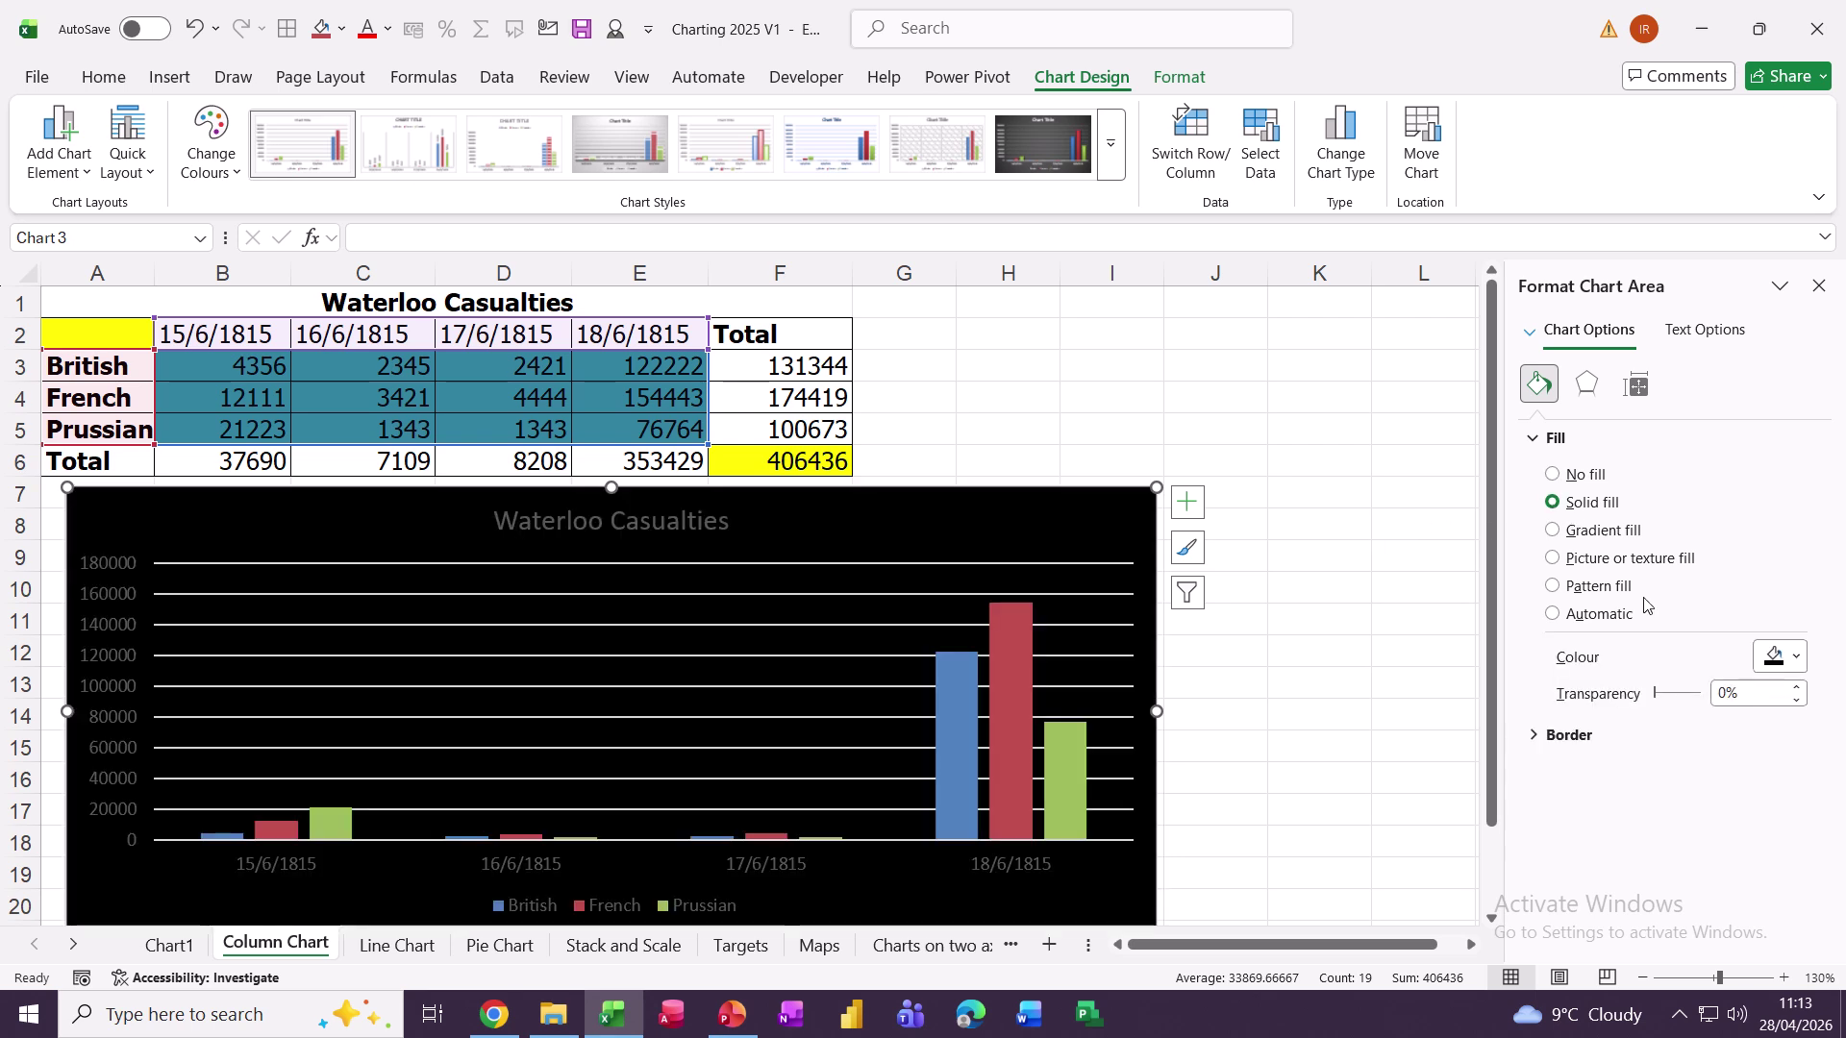
pyautogui.click(1794, 657)
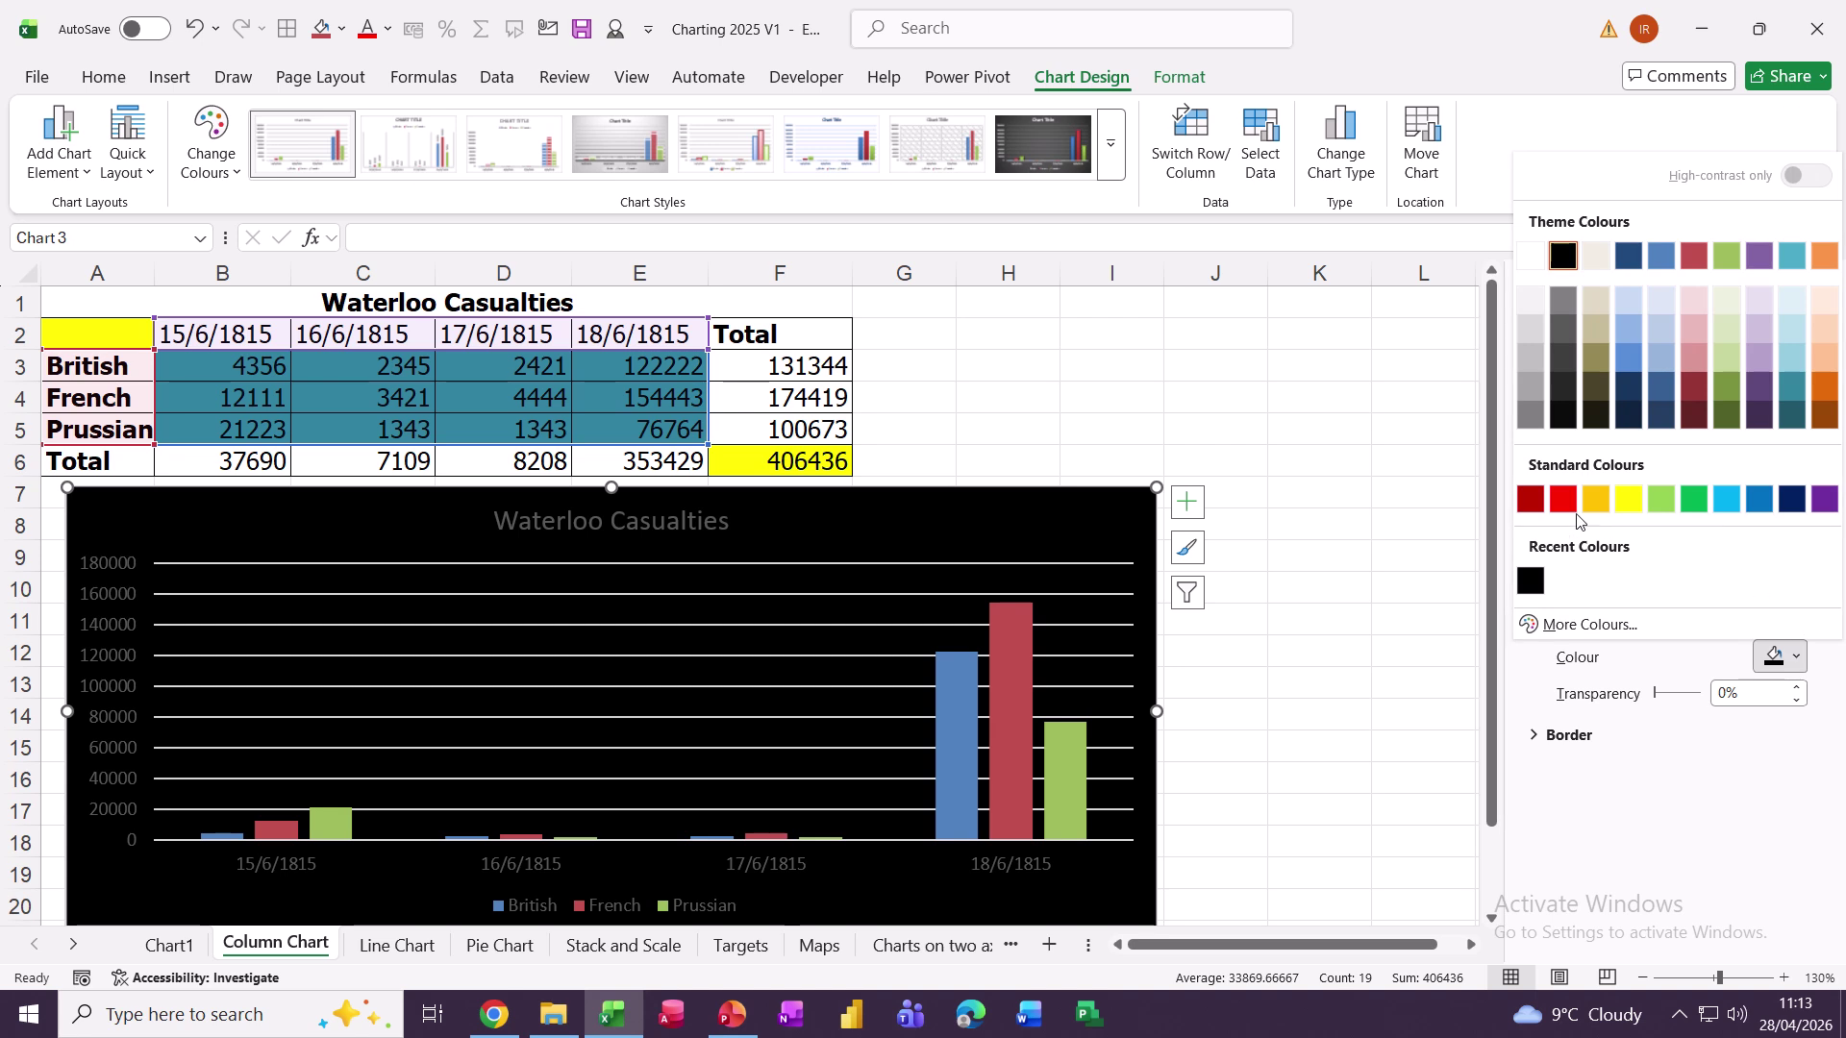
pyautogui.click(1595, 500)
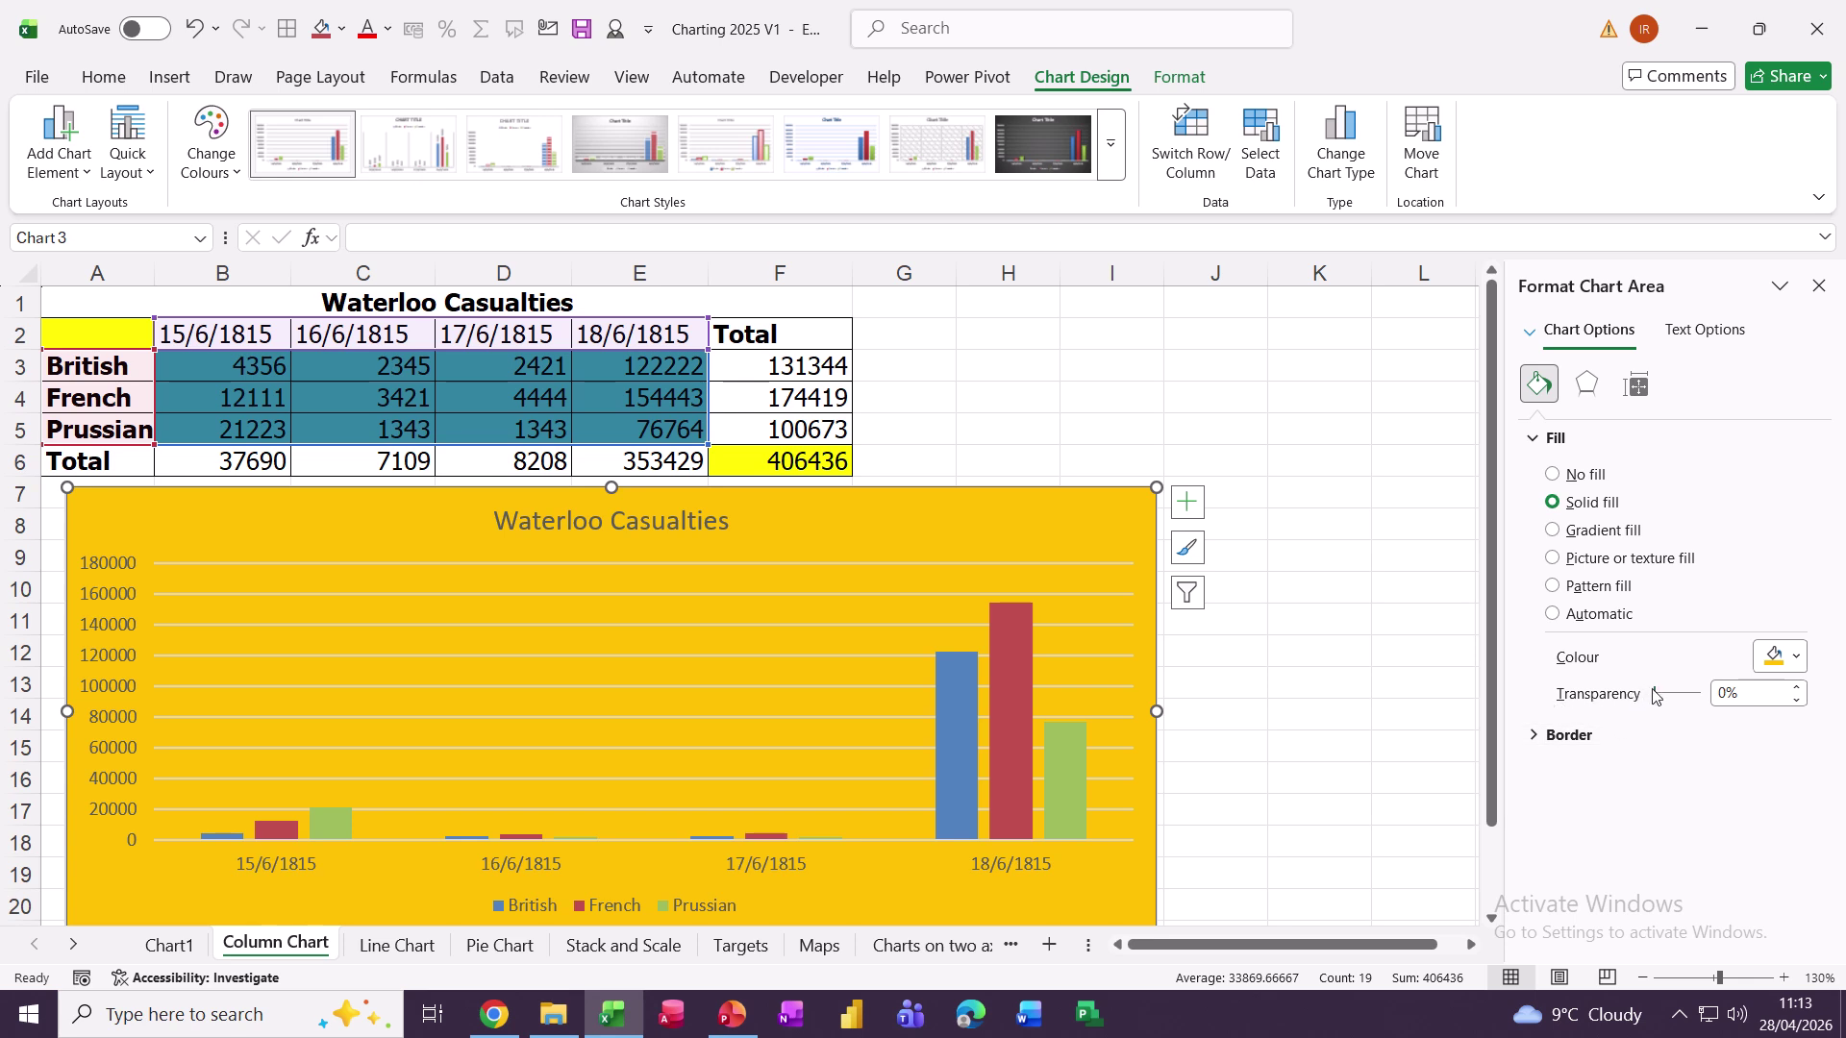
pyautogui.moveTo(1659, 695); pyautogui.dragTo(1686, 694)
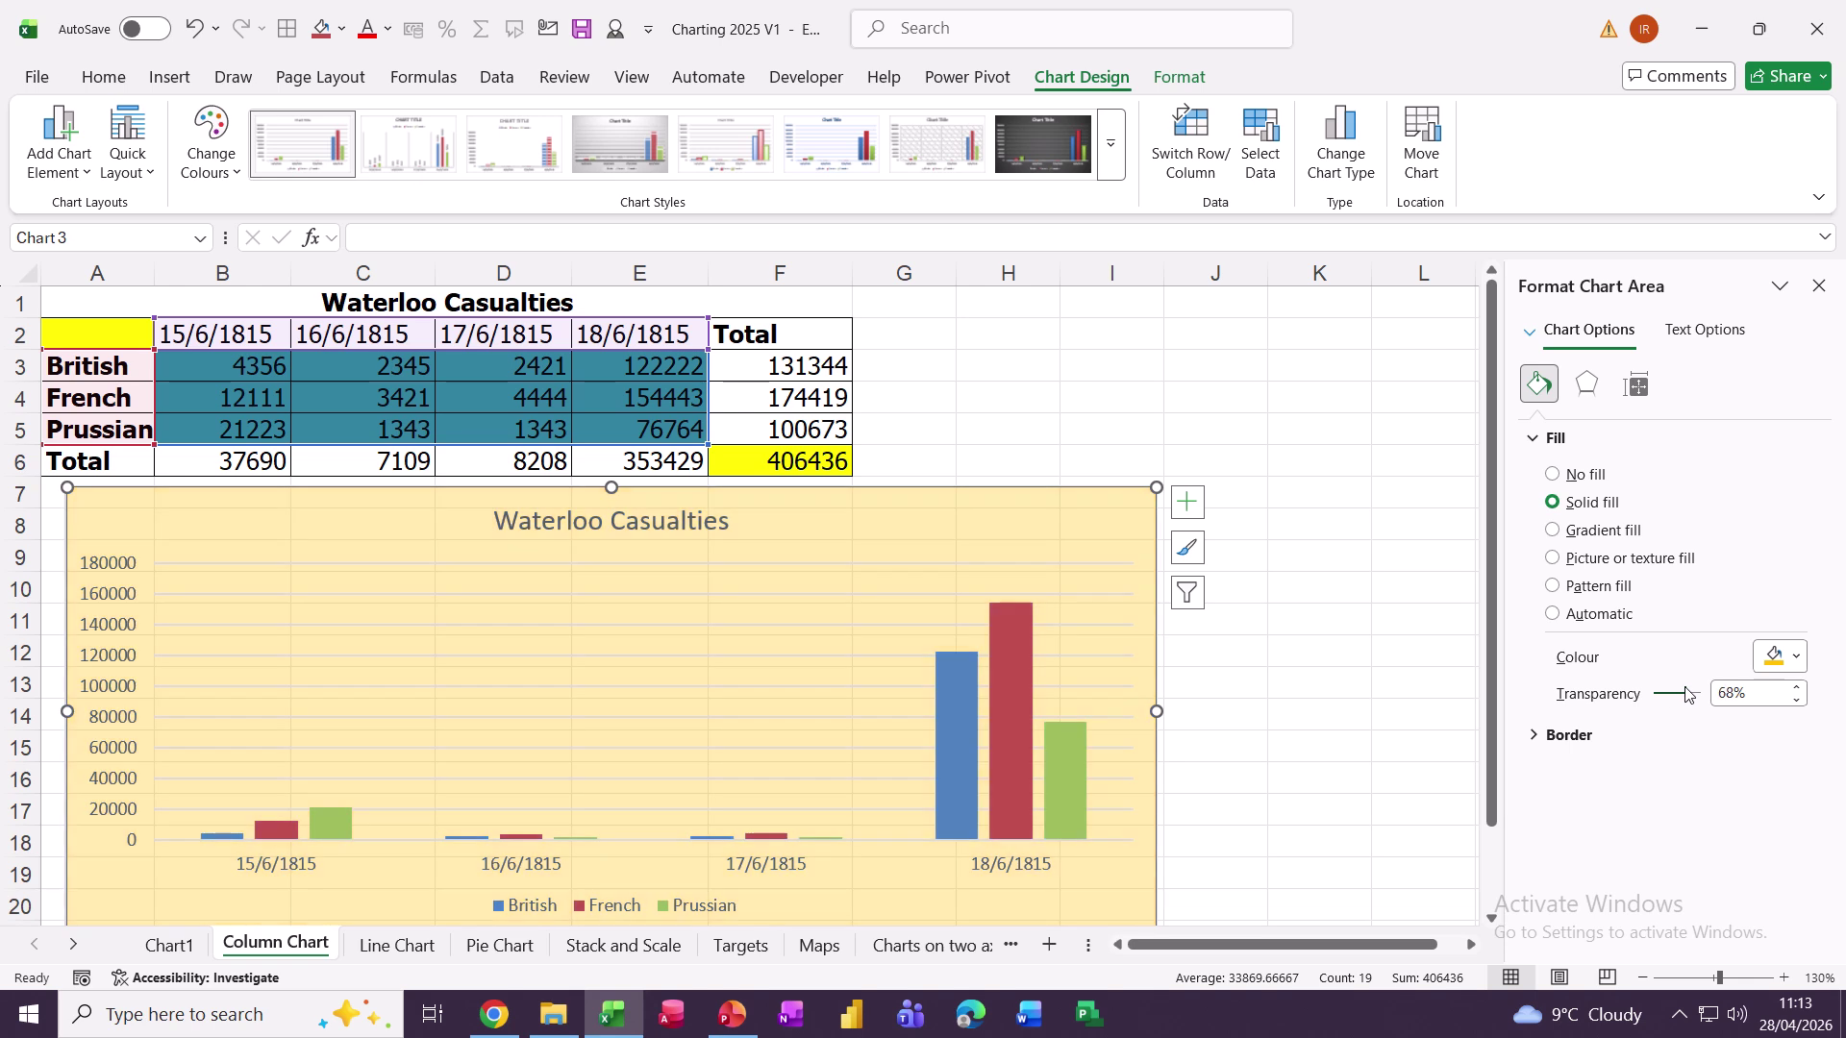
# Step: Switch the chart area to a gradient fill and colour its first gradient stop orange
pyautogui.click(1552, 531)
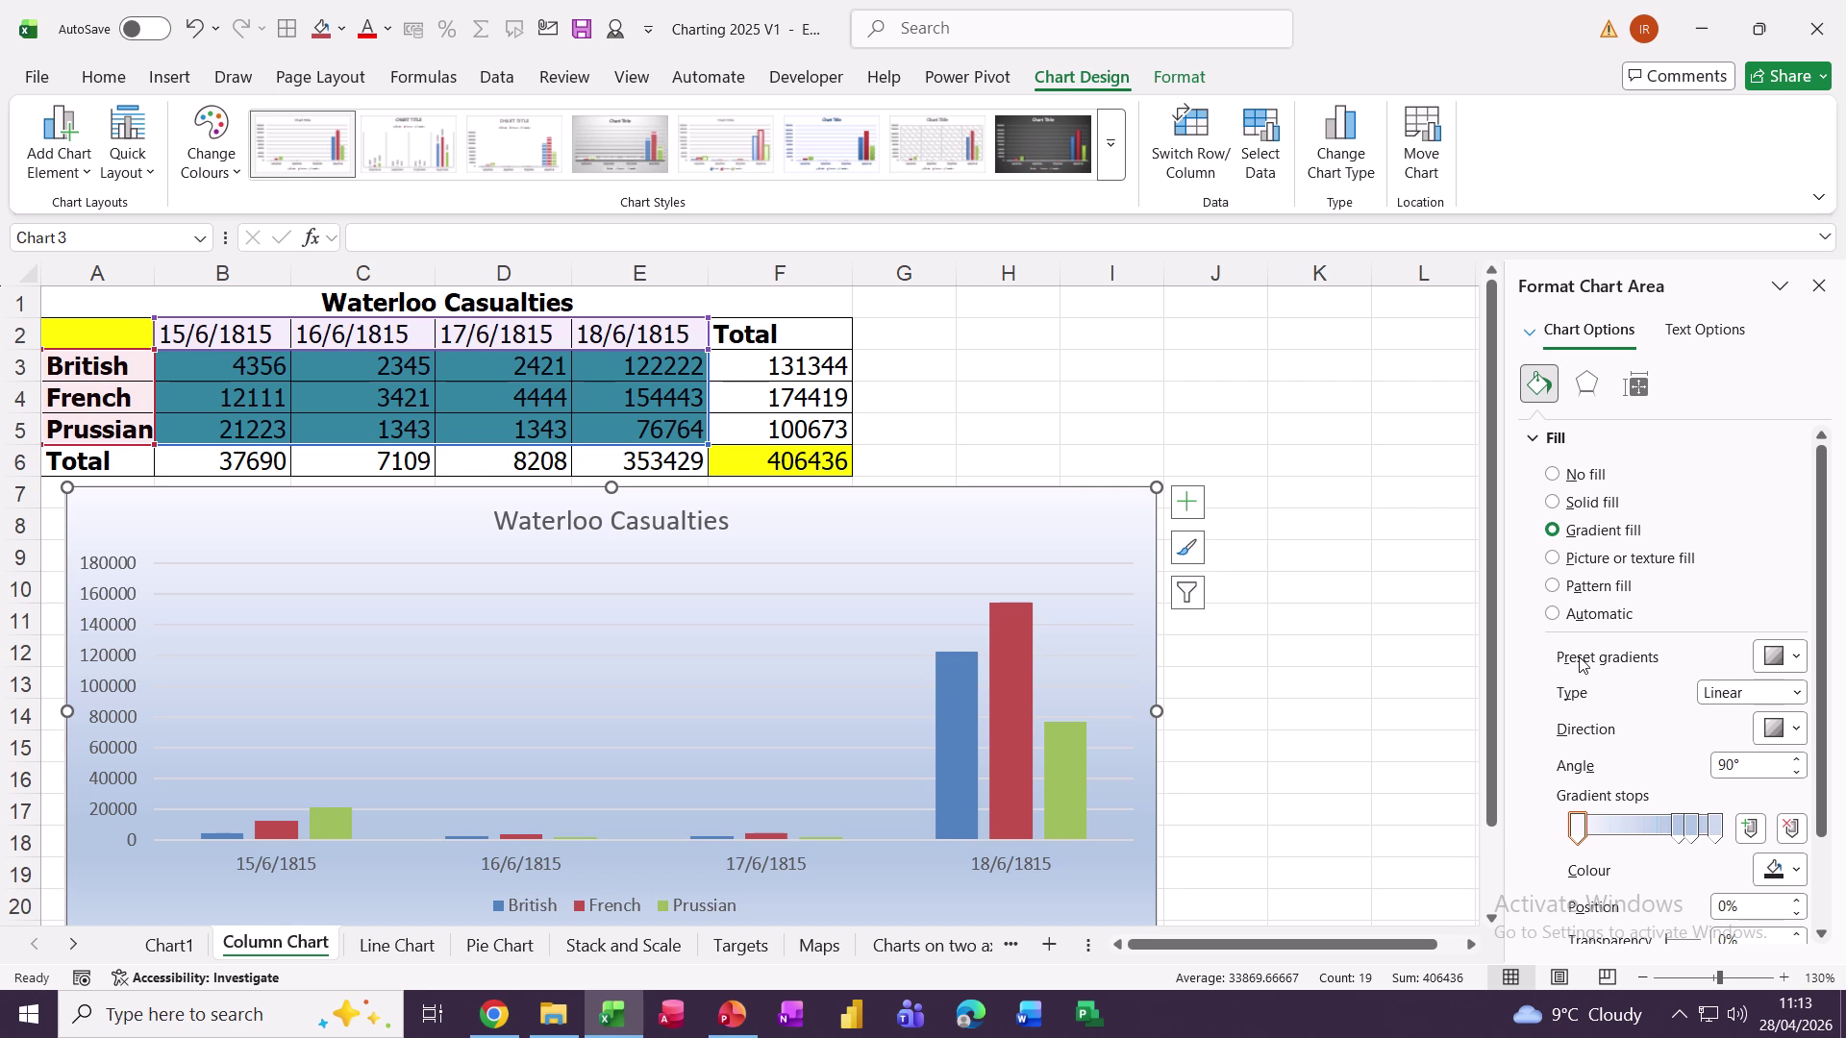
pyautogui.scroll(-3, 1667, 616)
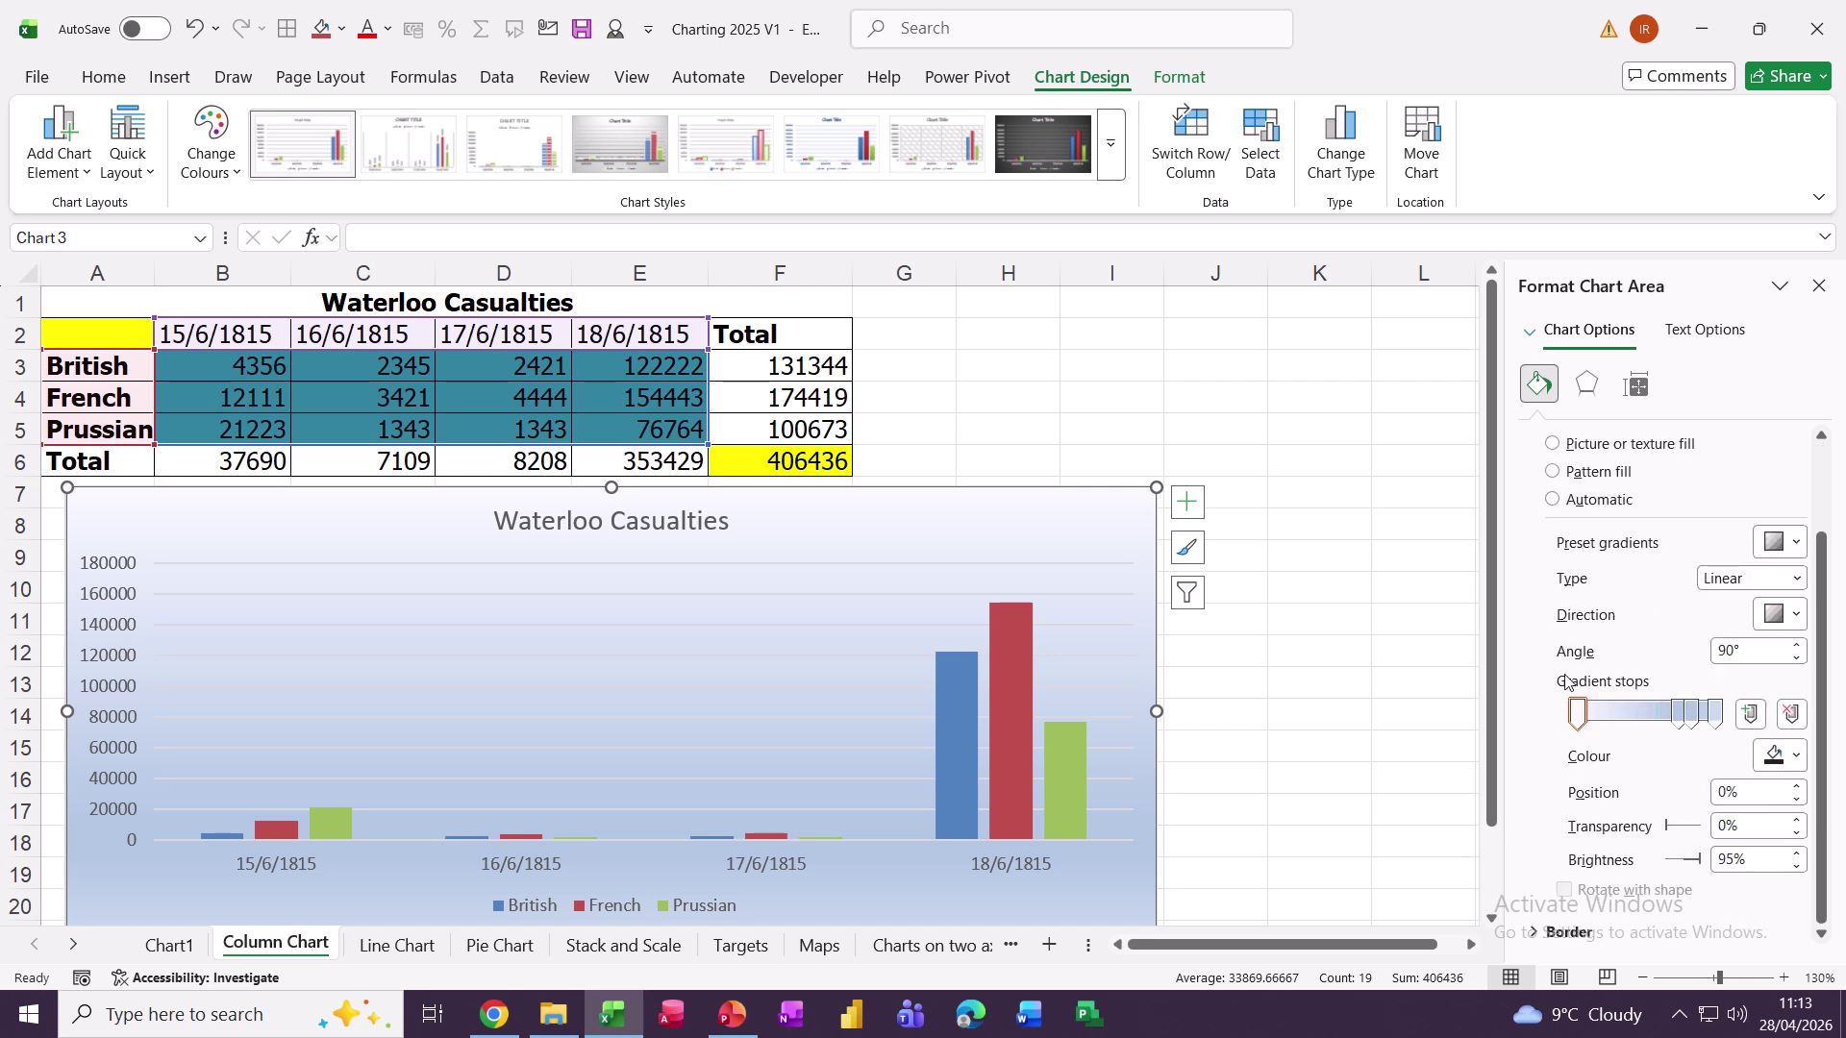
pyautogui.click(1577, 718)
pyautogui.click(1796, 757)
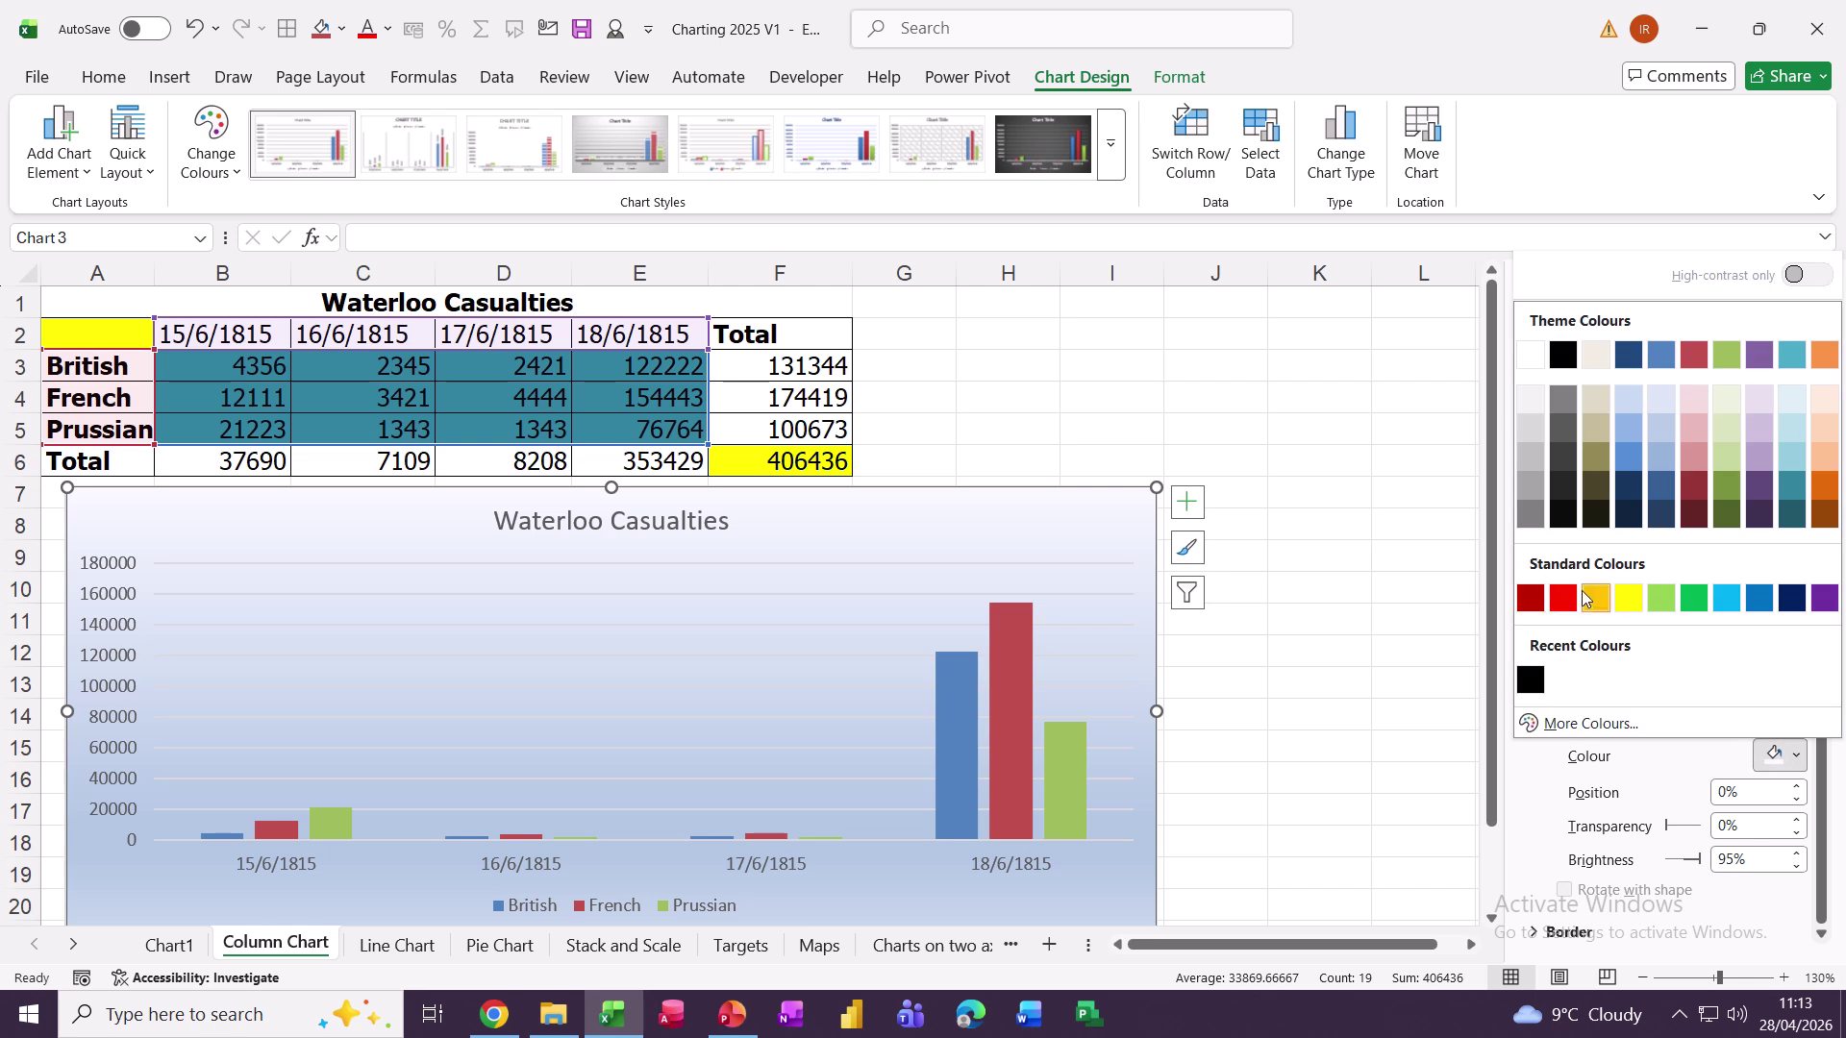
pyautogui.click(1583, 594)
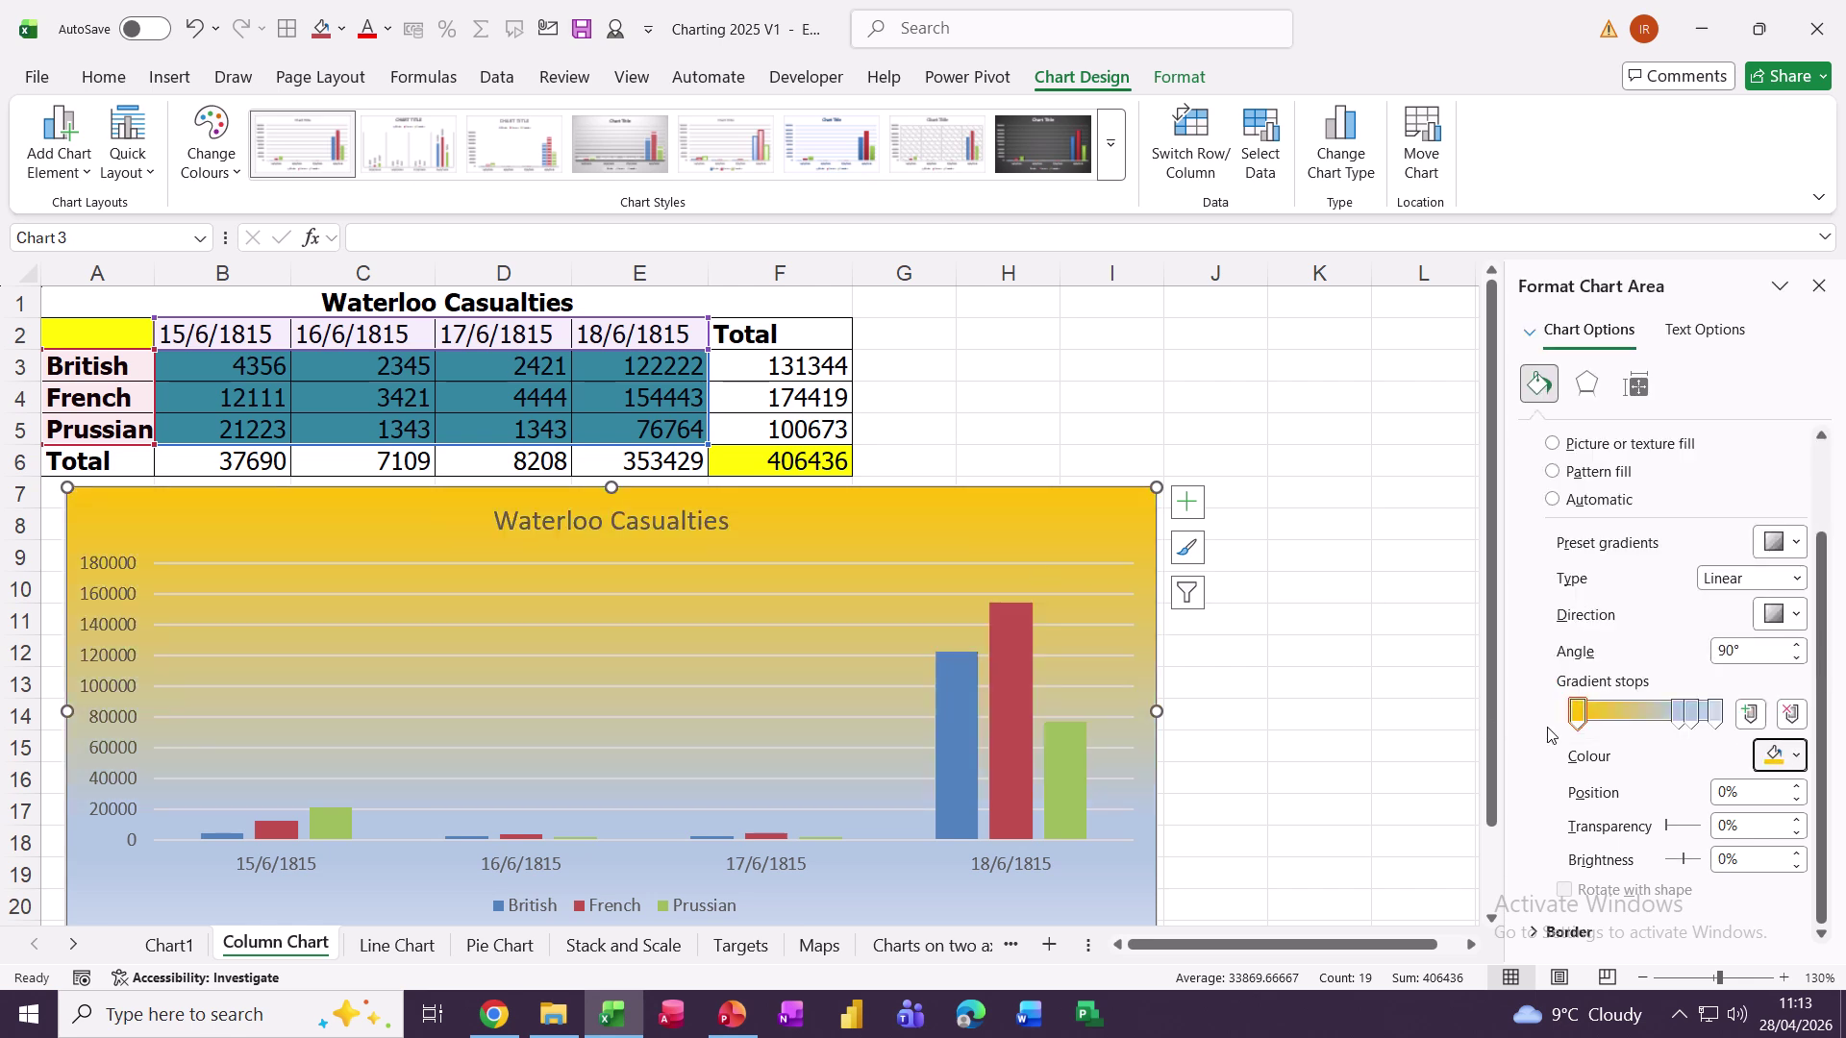
# Step: Add a dark blue gradient stop at 22% and a light green one at 55% to the chart area's fill
pyautogui.moveTo(1593, 709); pyautogui.dragTo(1608, 709)
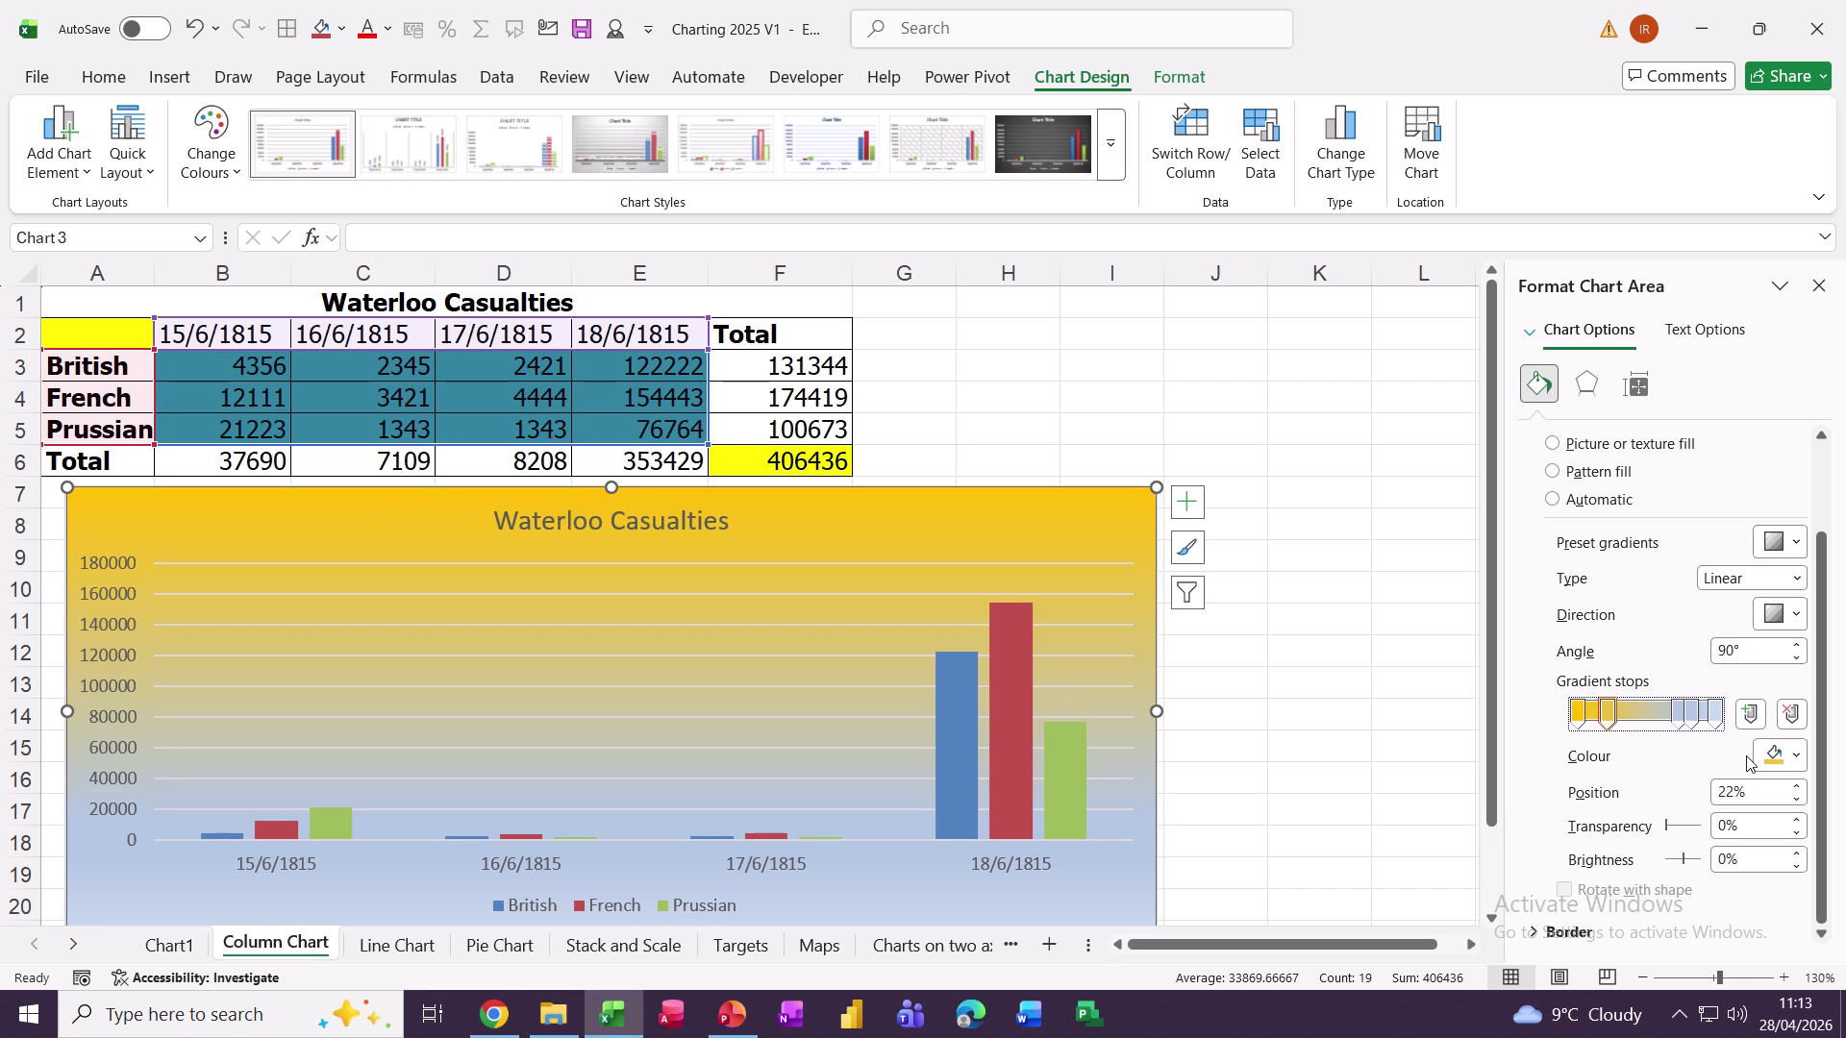
pyautogui.click(1794, 756)
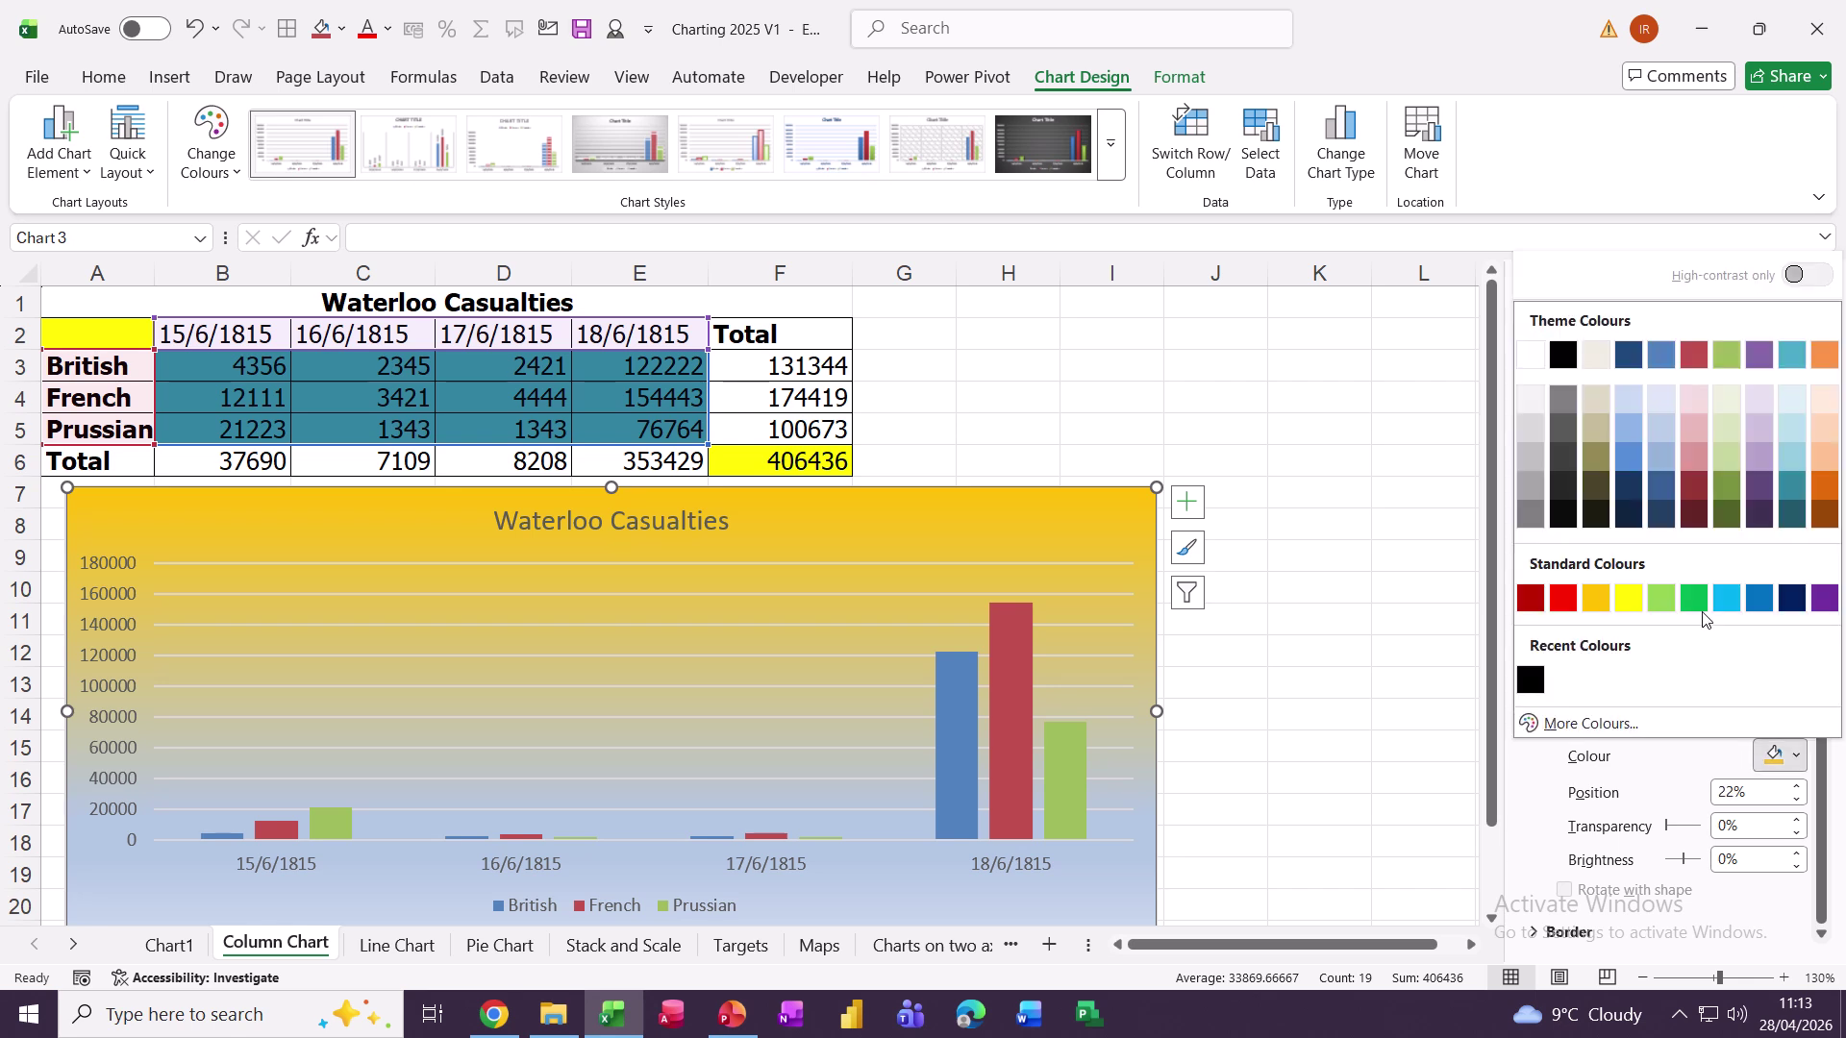
pyautogui.click(1628, 486)
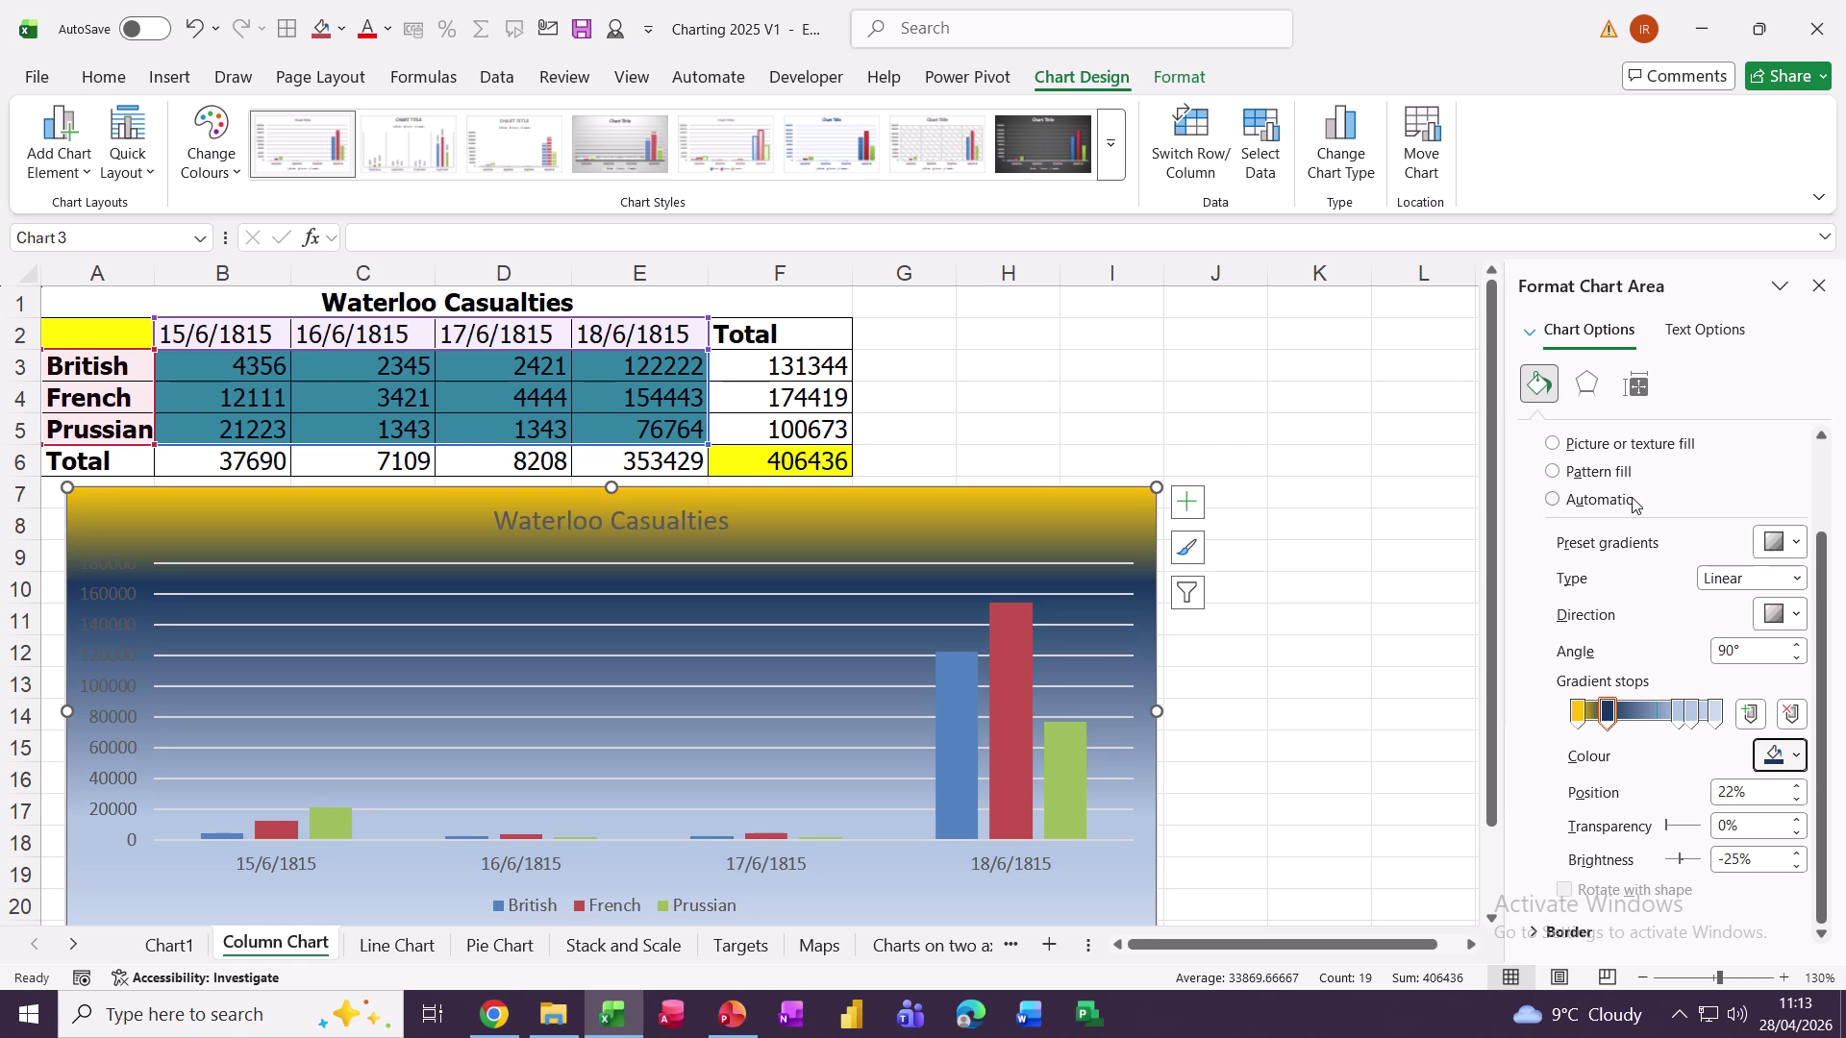
pyautogui.click(1653, 714)
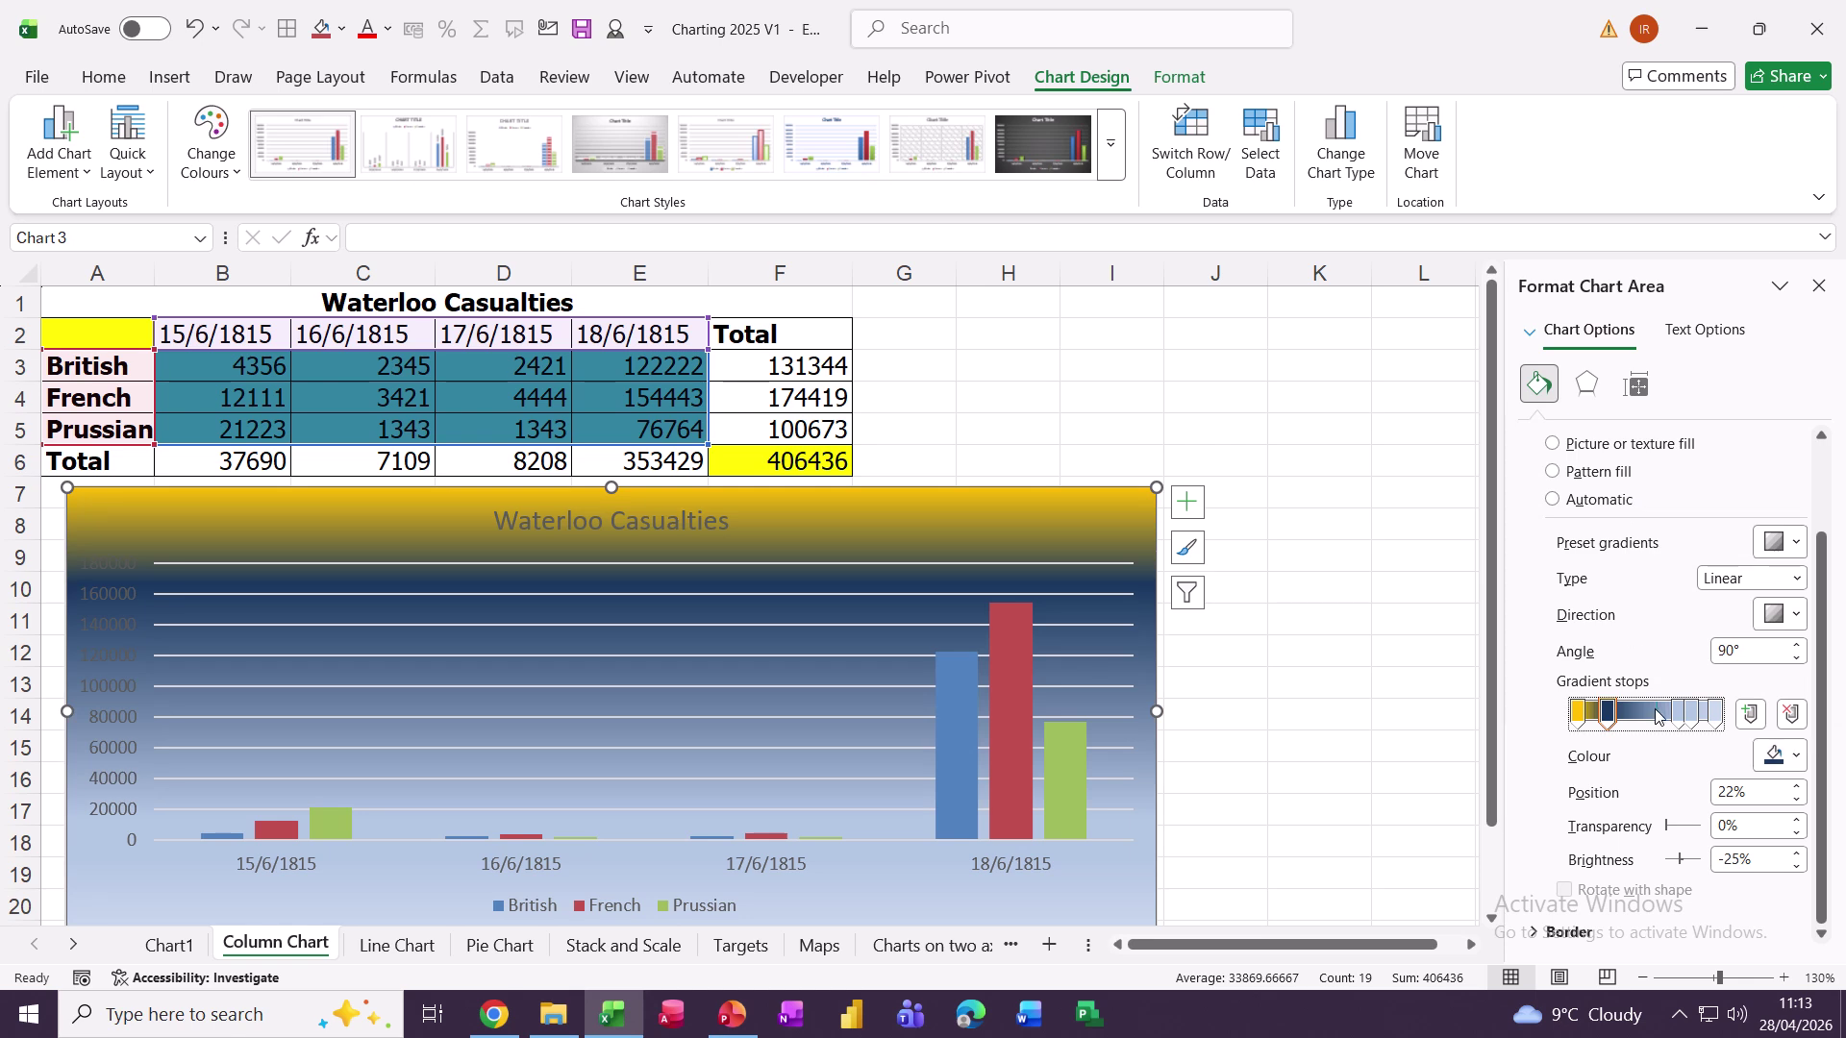
pyautogui.click(1778, 755)
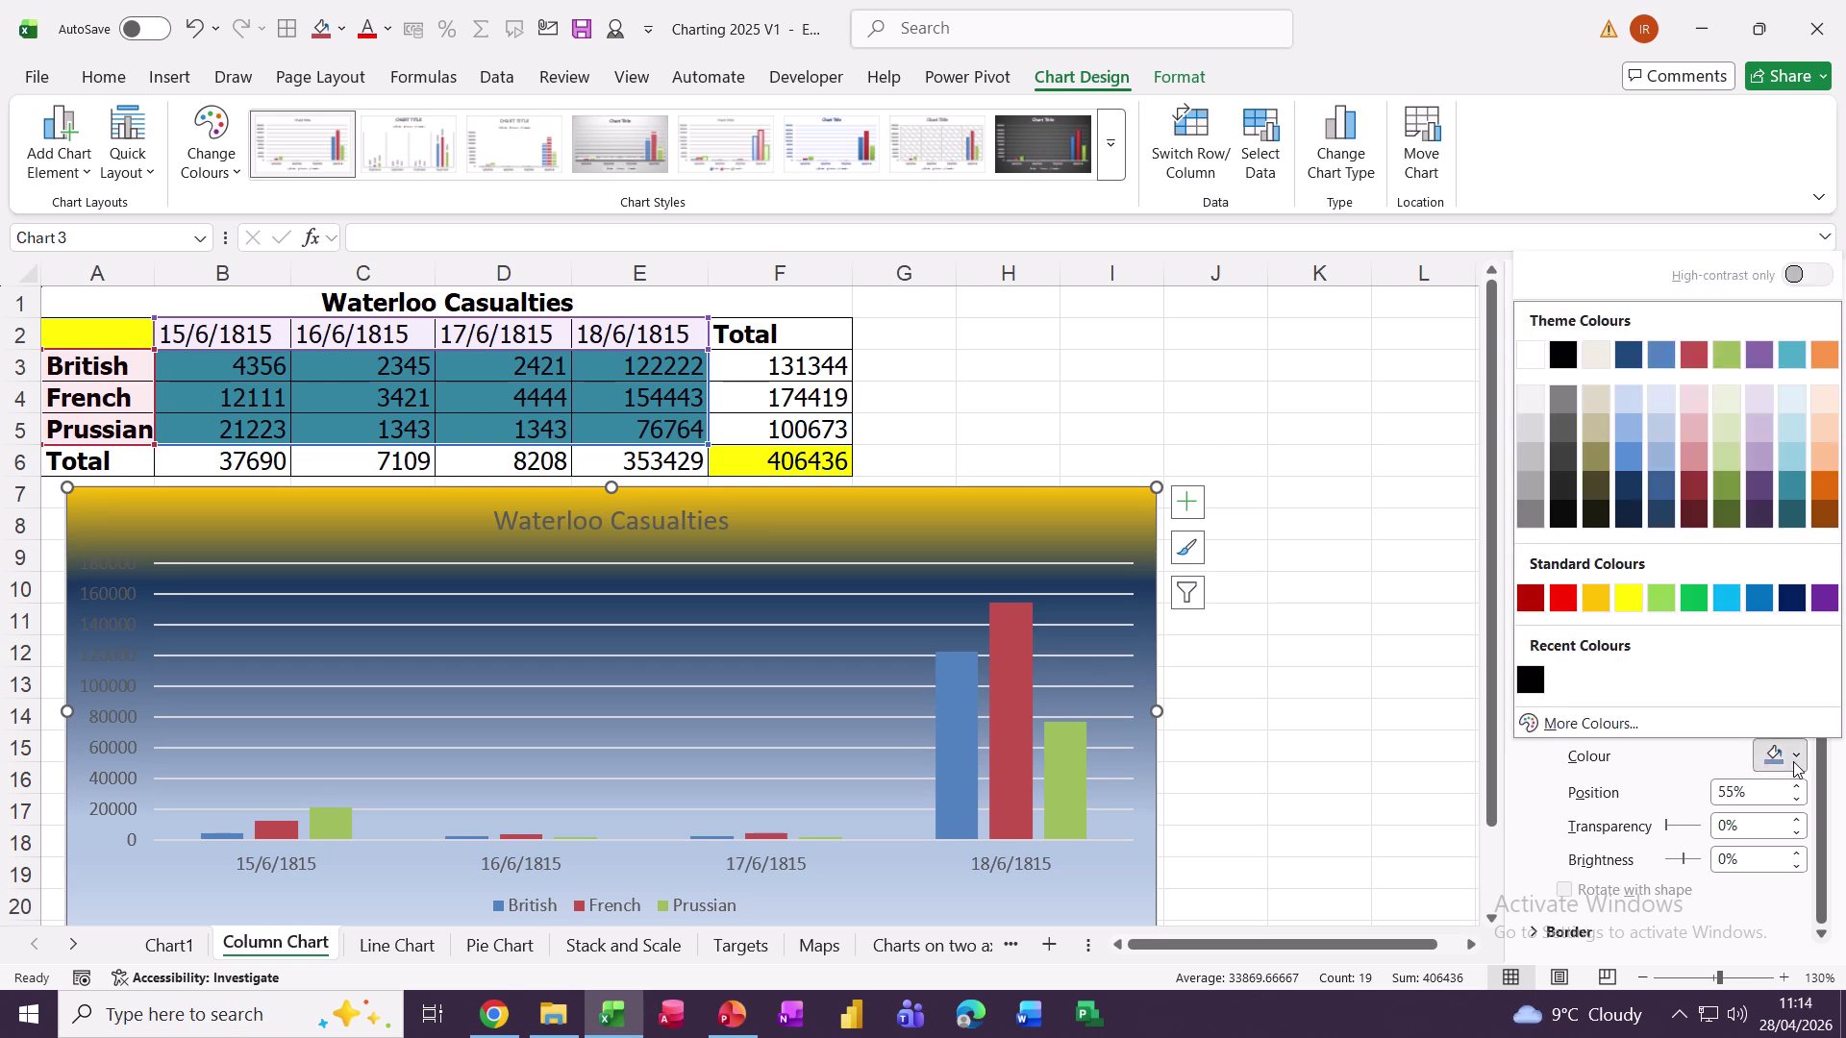
pyautogui.click(1658, 600)
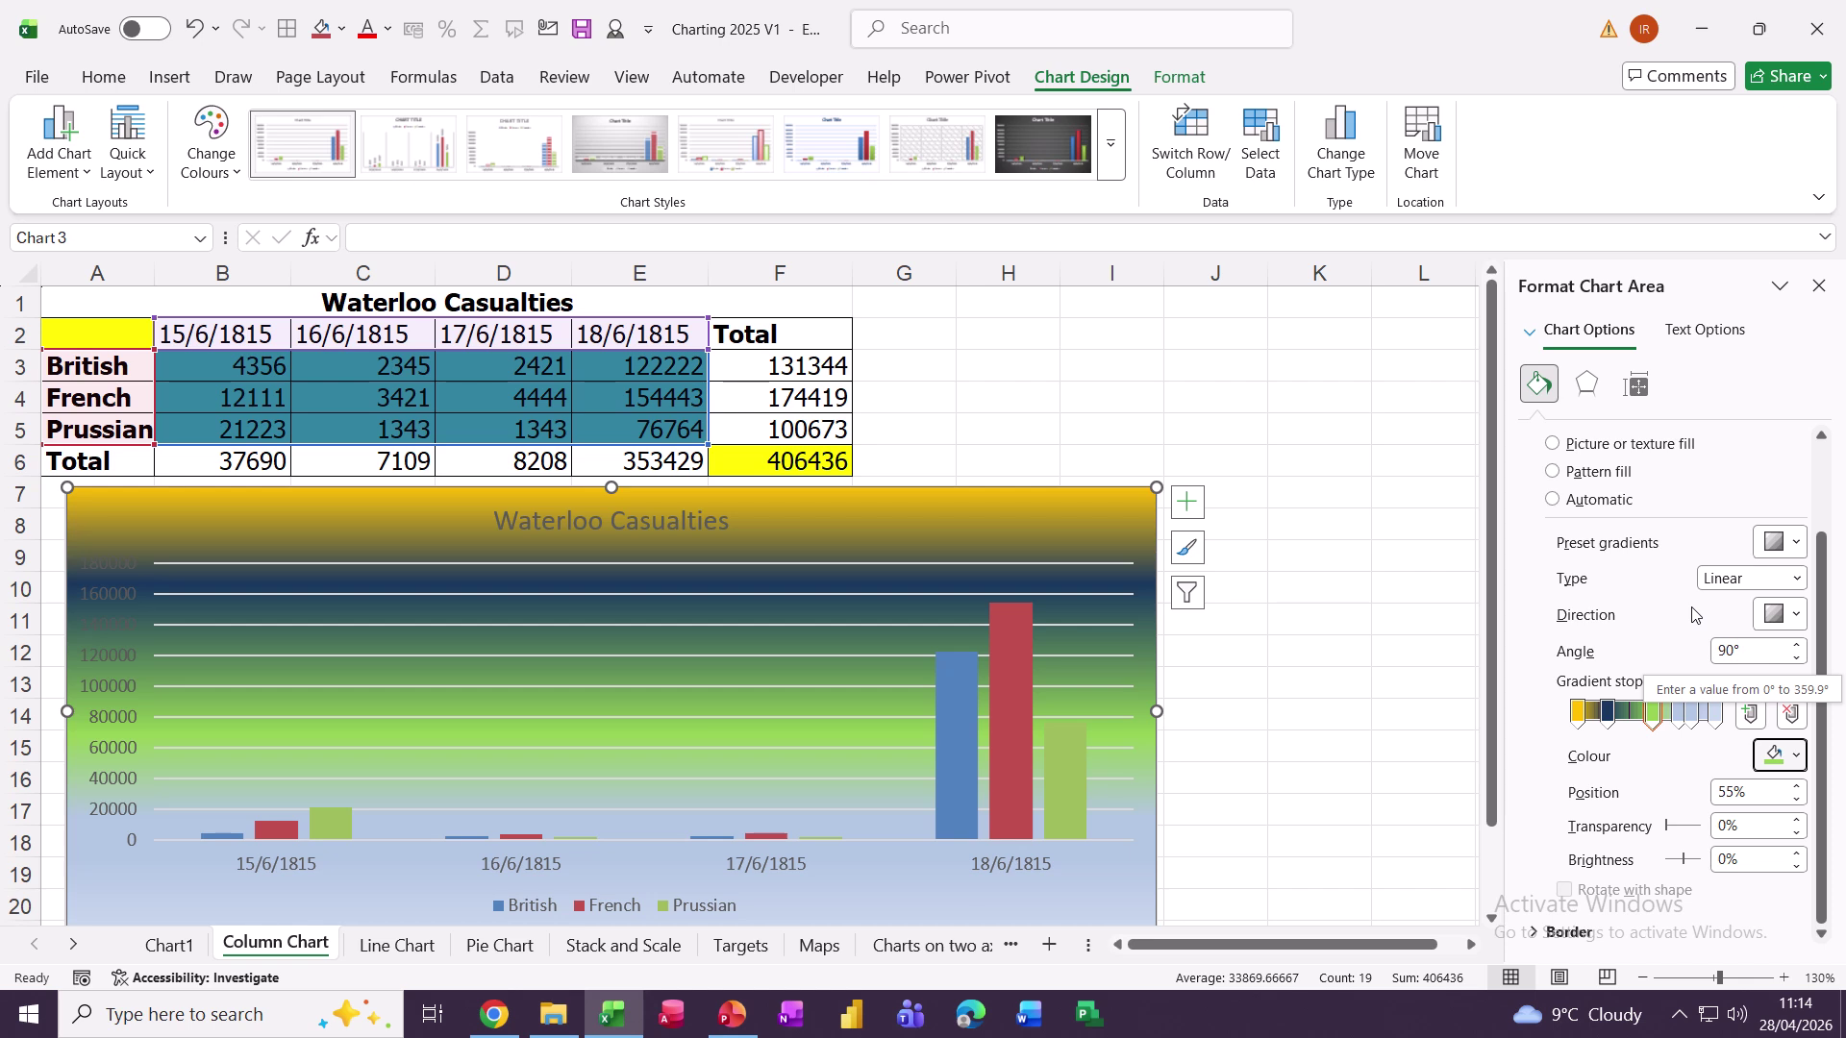
# Step: Change the chart area's gradient type to Radial with the direction running from the centre
pyautogui.click(1792, 615)
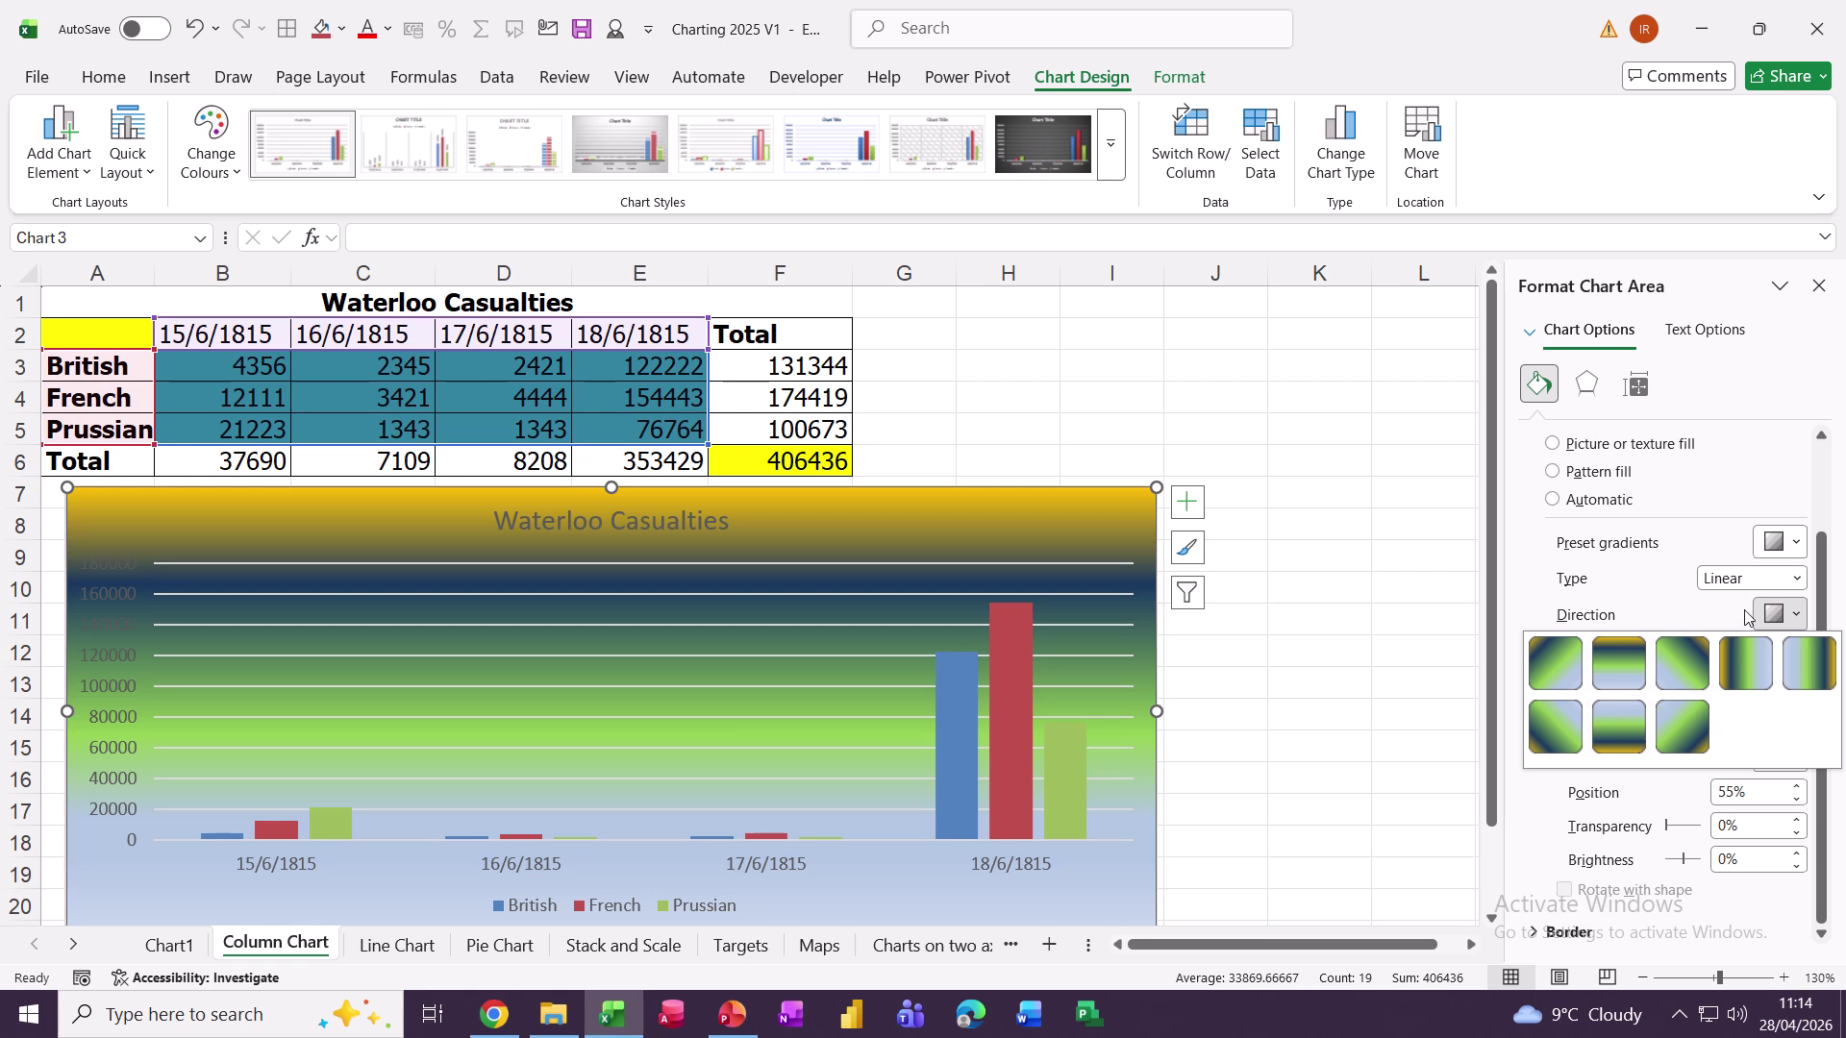
pyautogui.click(1797, 579)
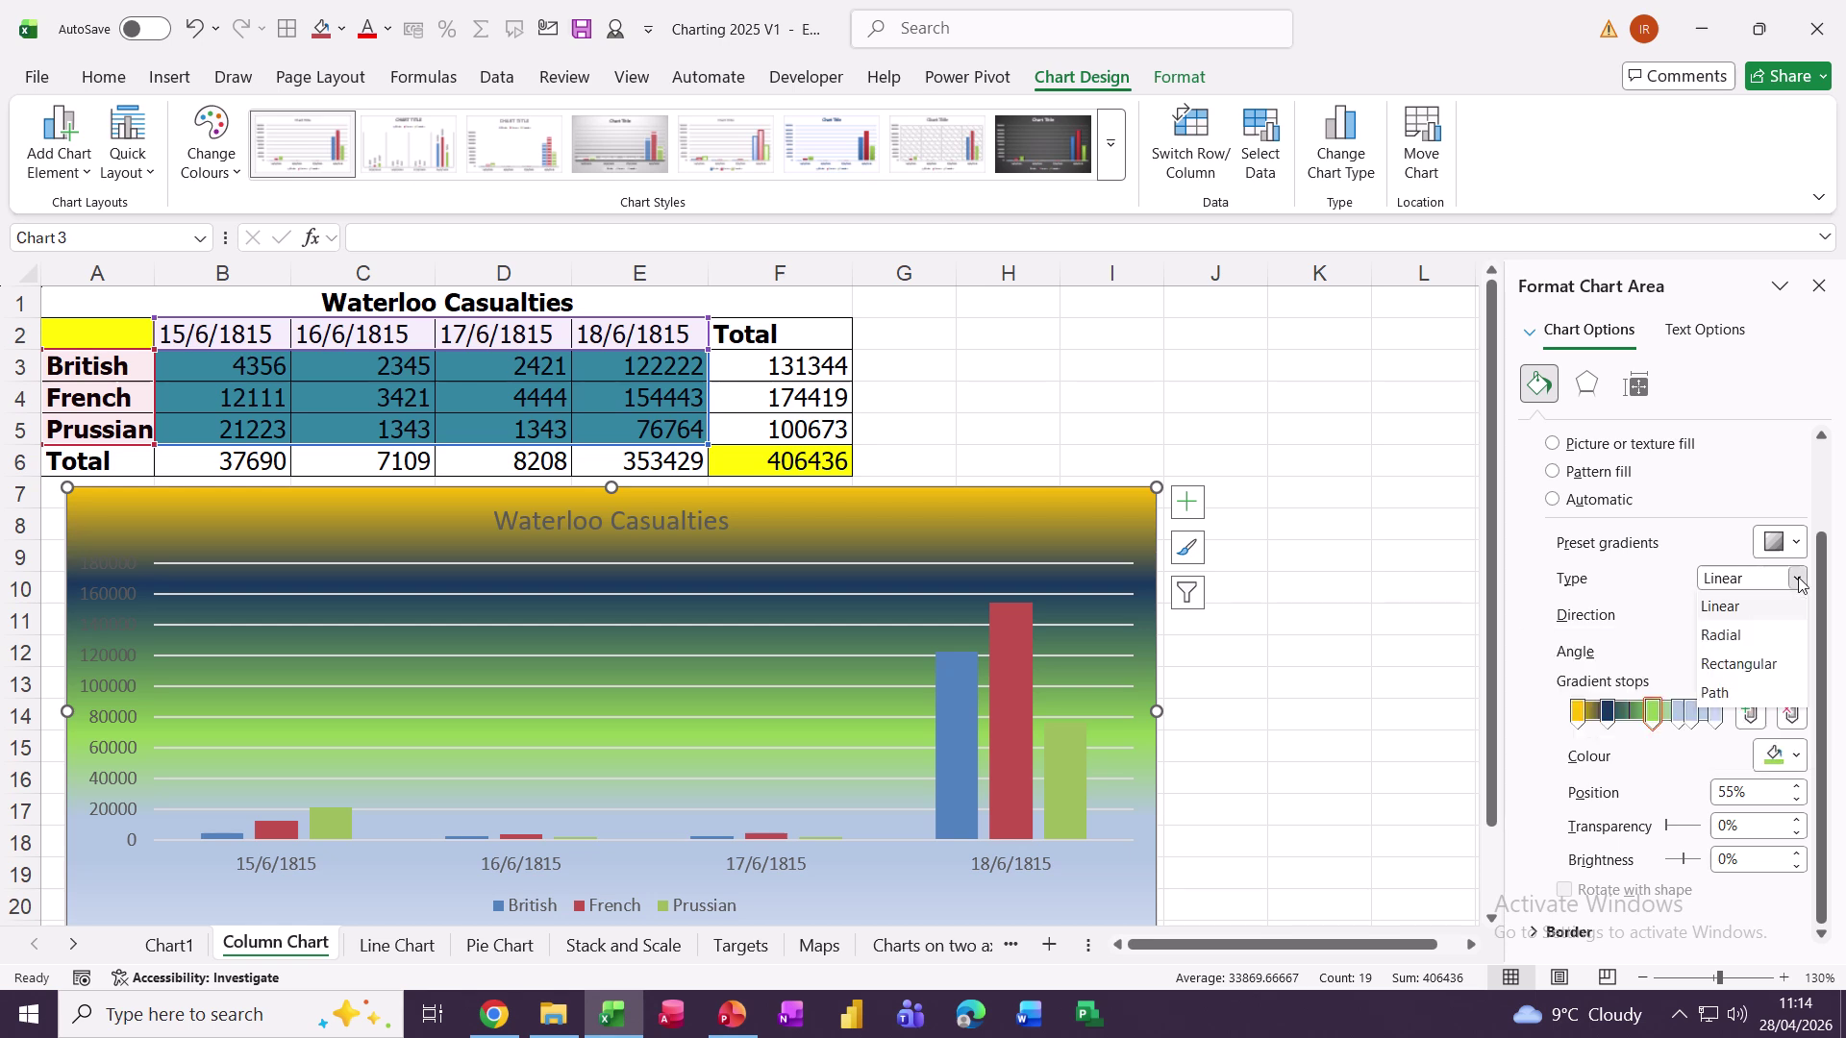
pyautogui.click(1709, 638)
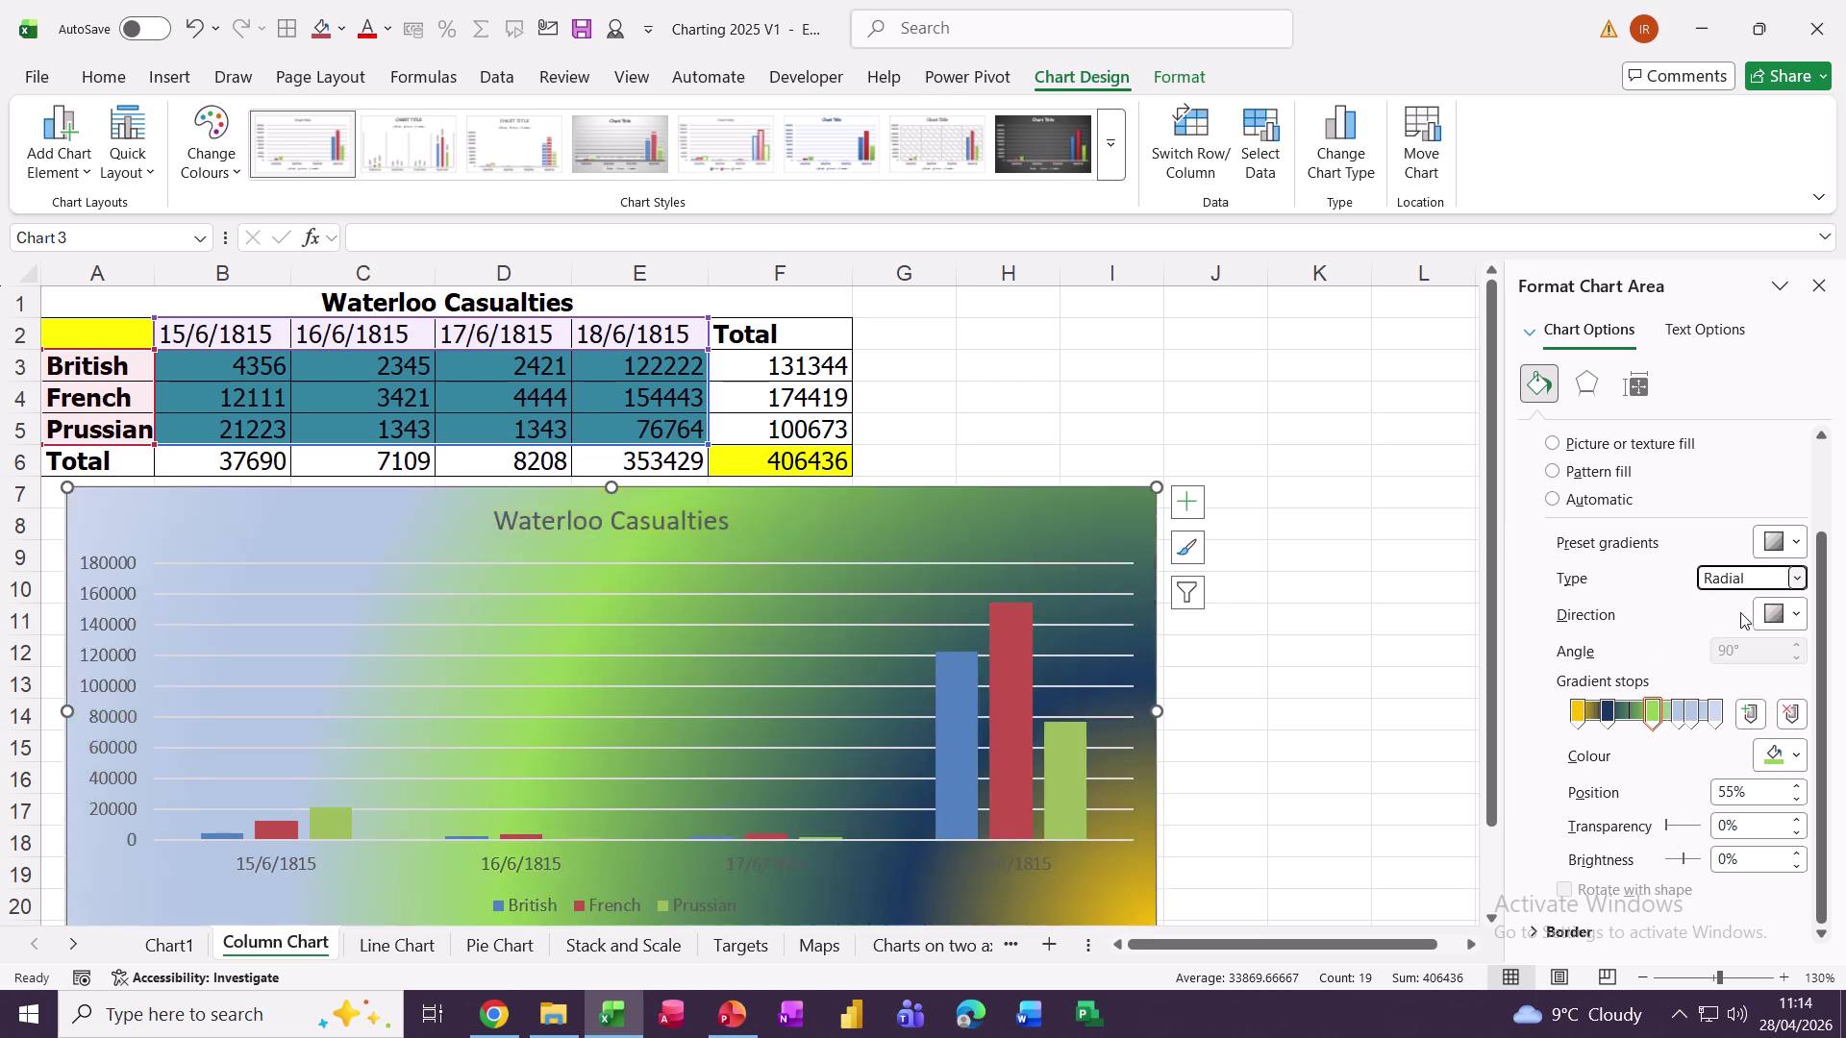
pyautogui.click(1797, 615)
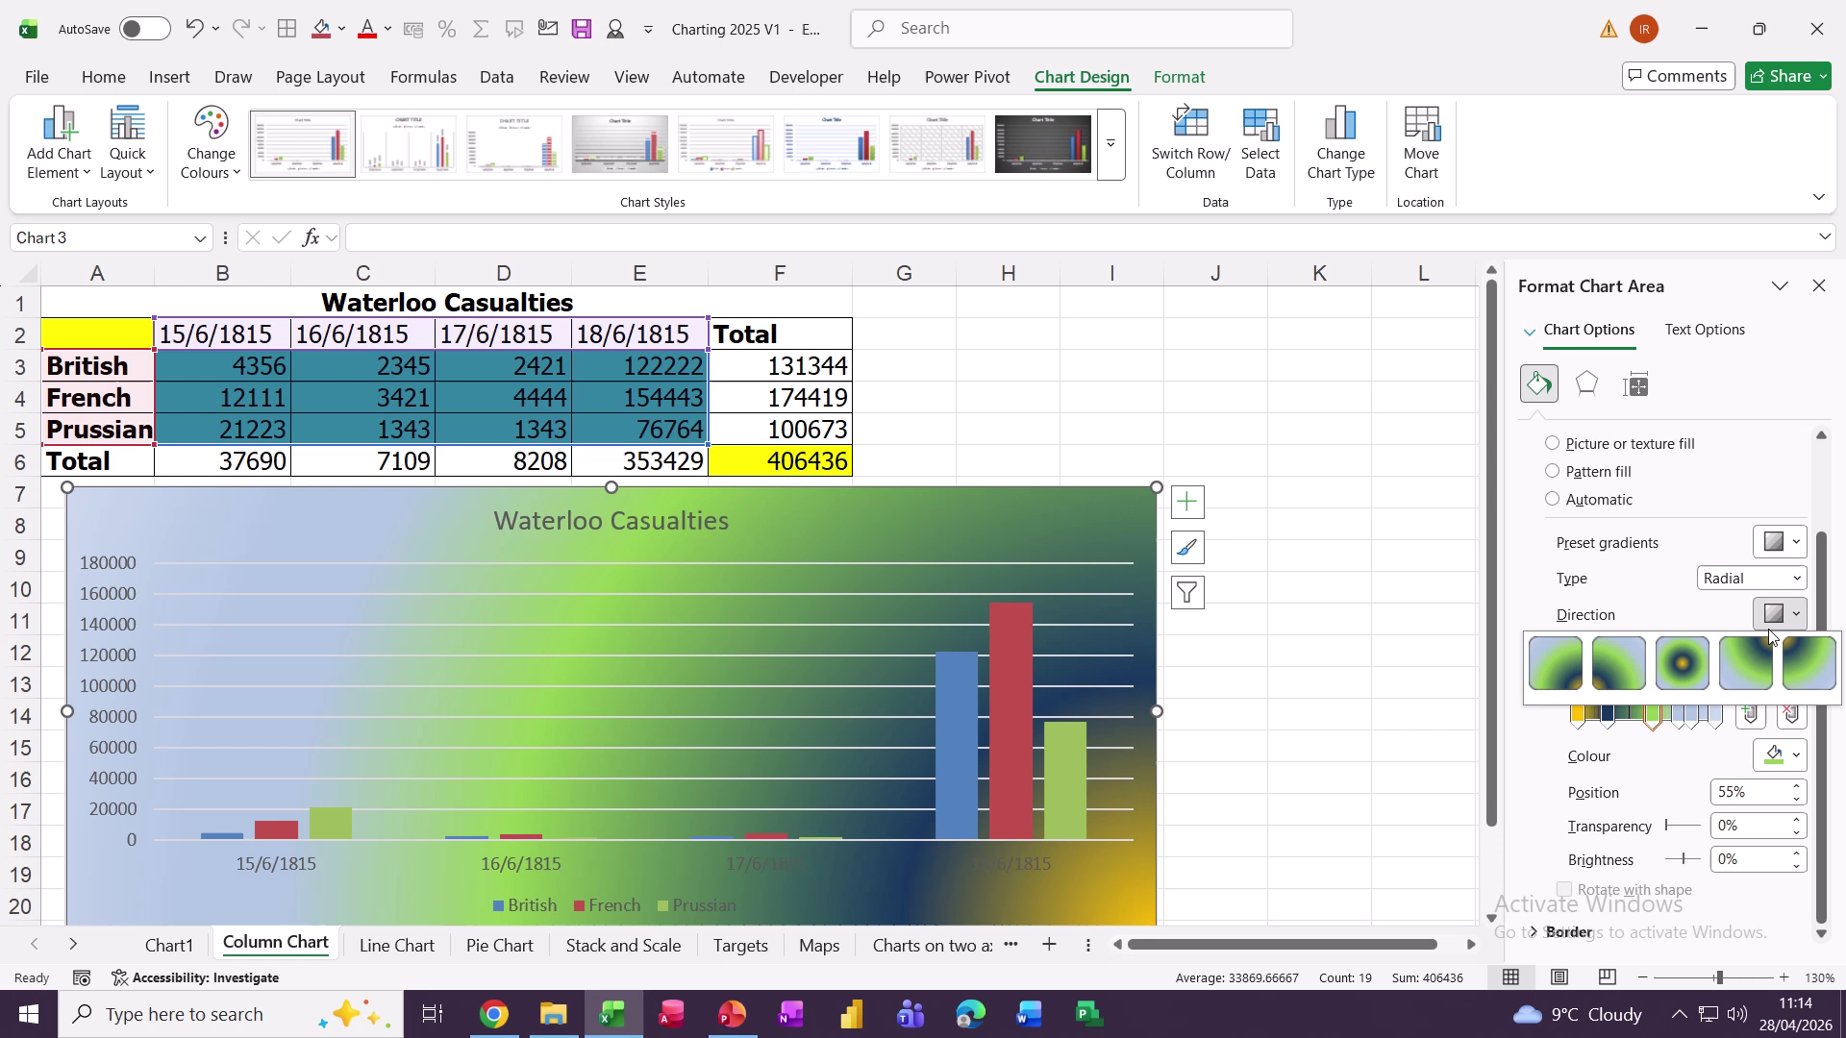
pyautogui.click(1677, 663)
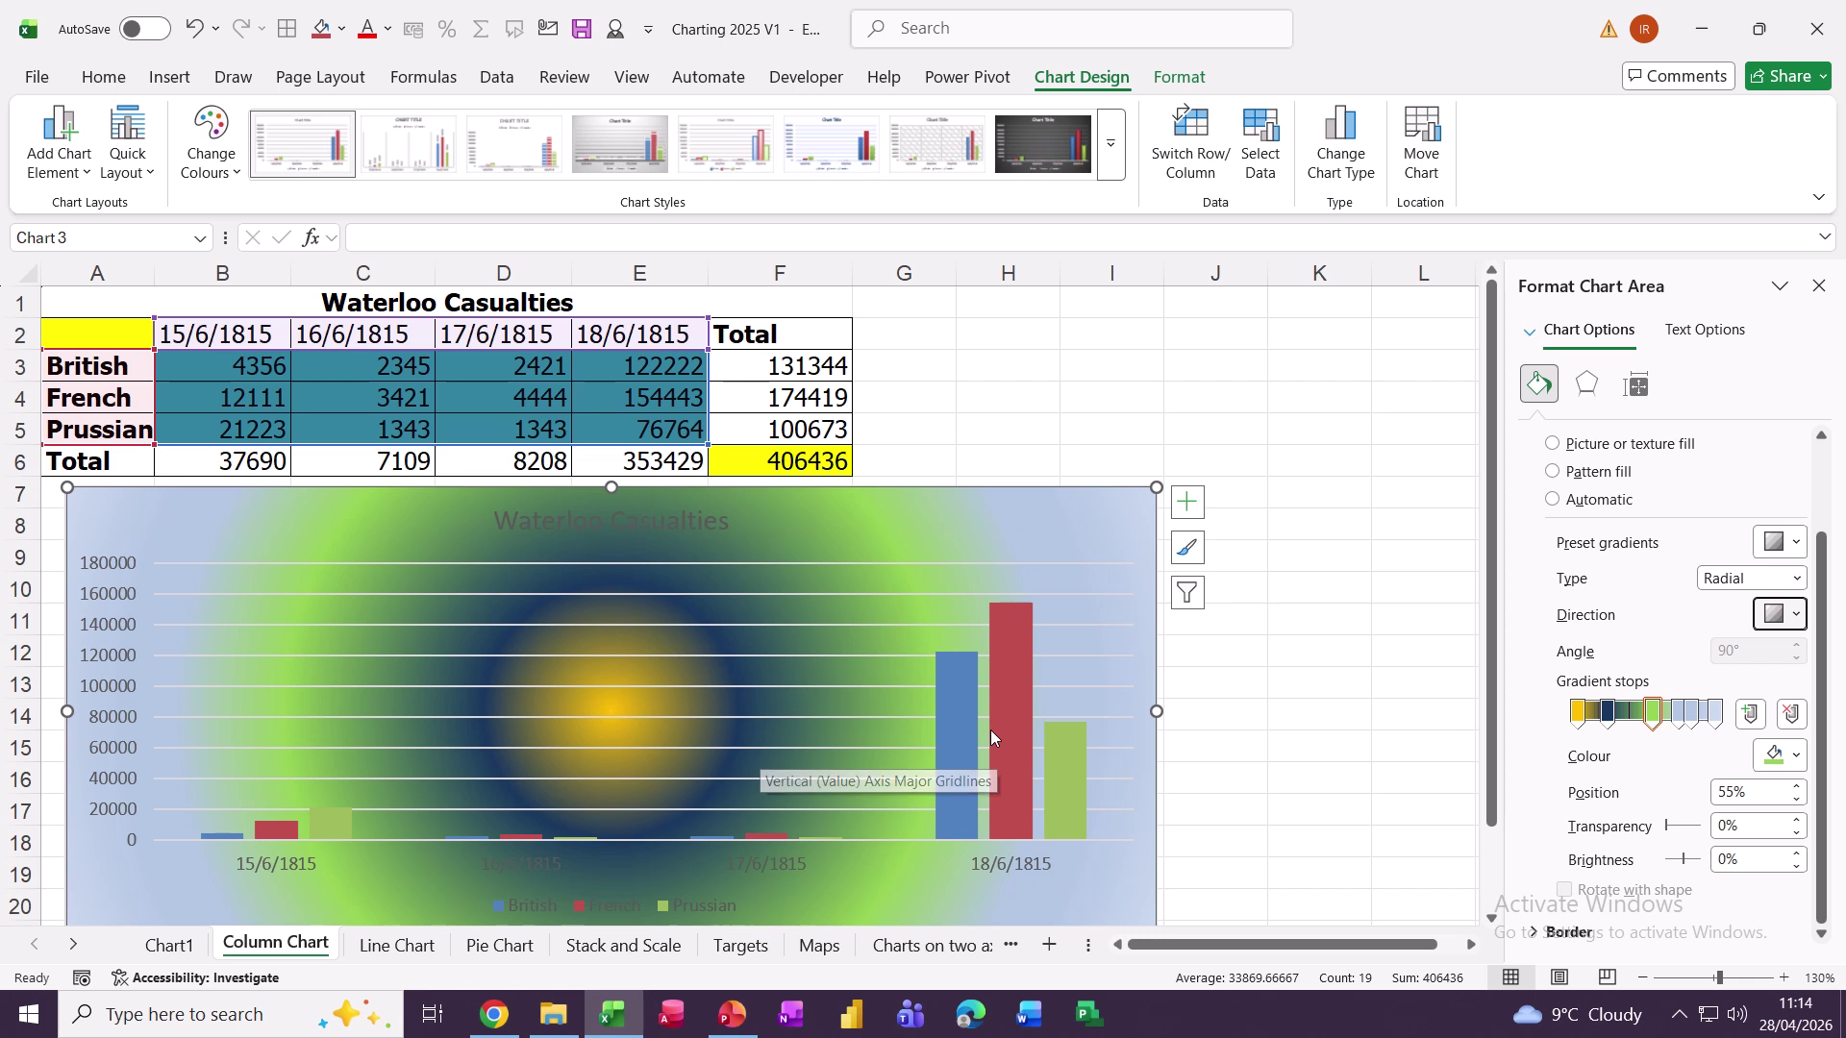
# Step: Switch the chart area to a picture or texture fill and look through the preset textures without choosing one
pyautogui.scroll(1, 1635, 538)
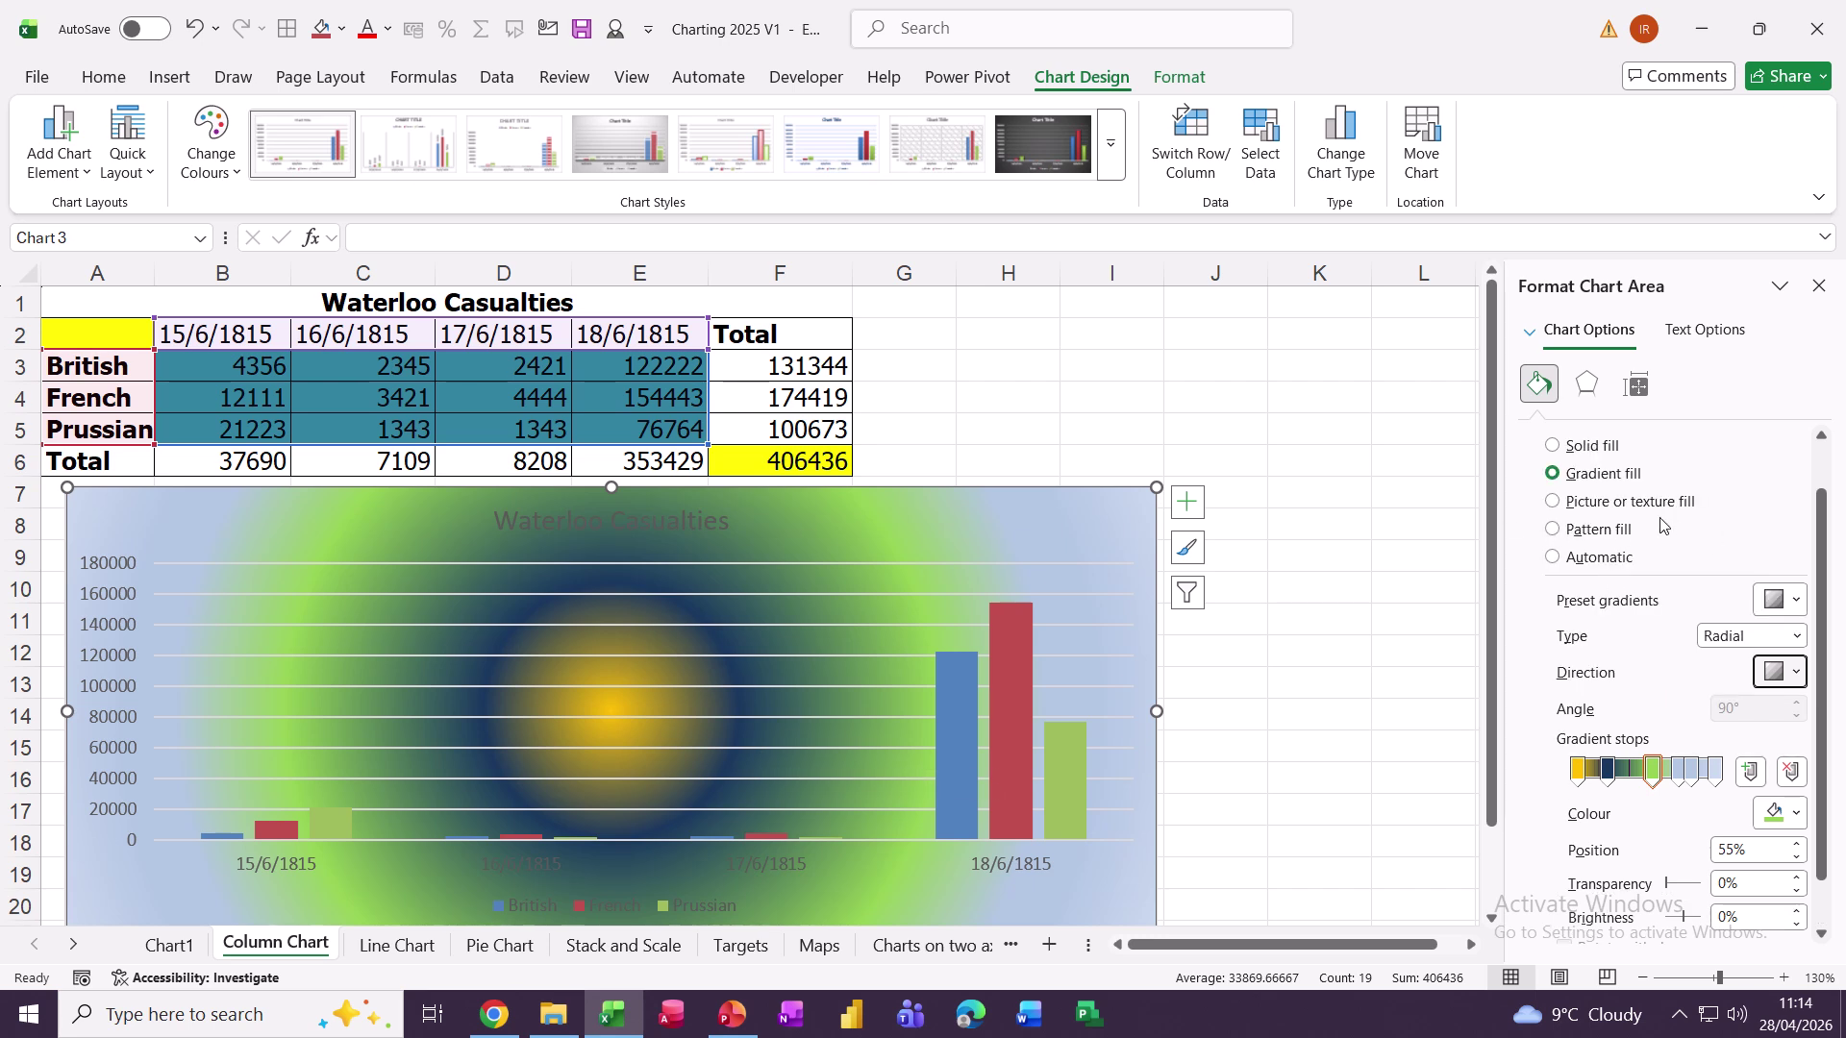
pyautogui.click(1554, 504)
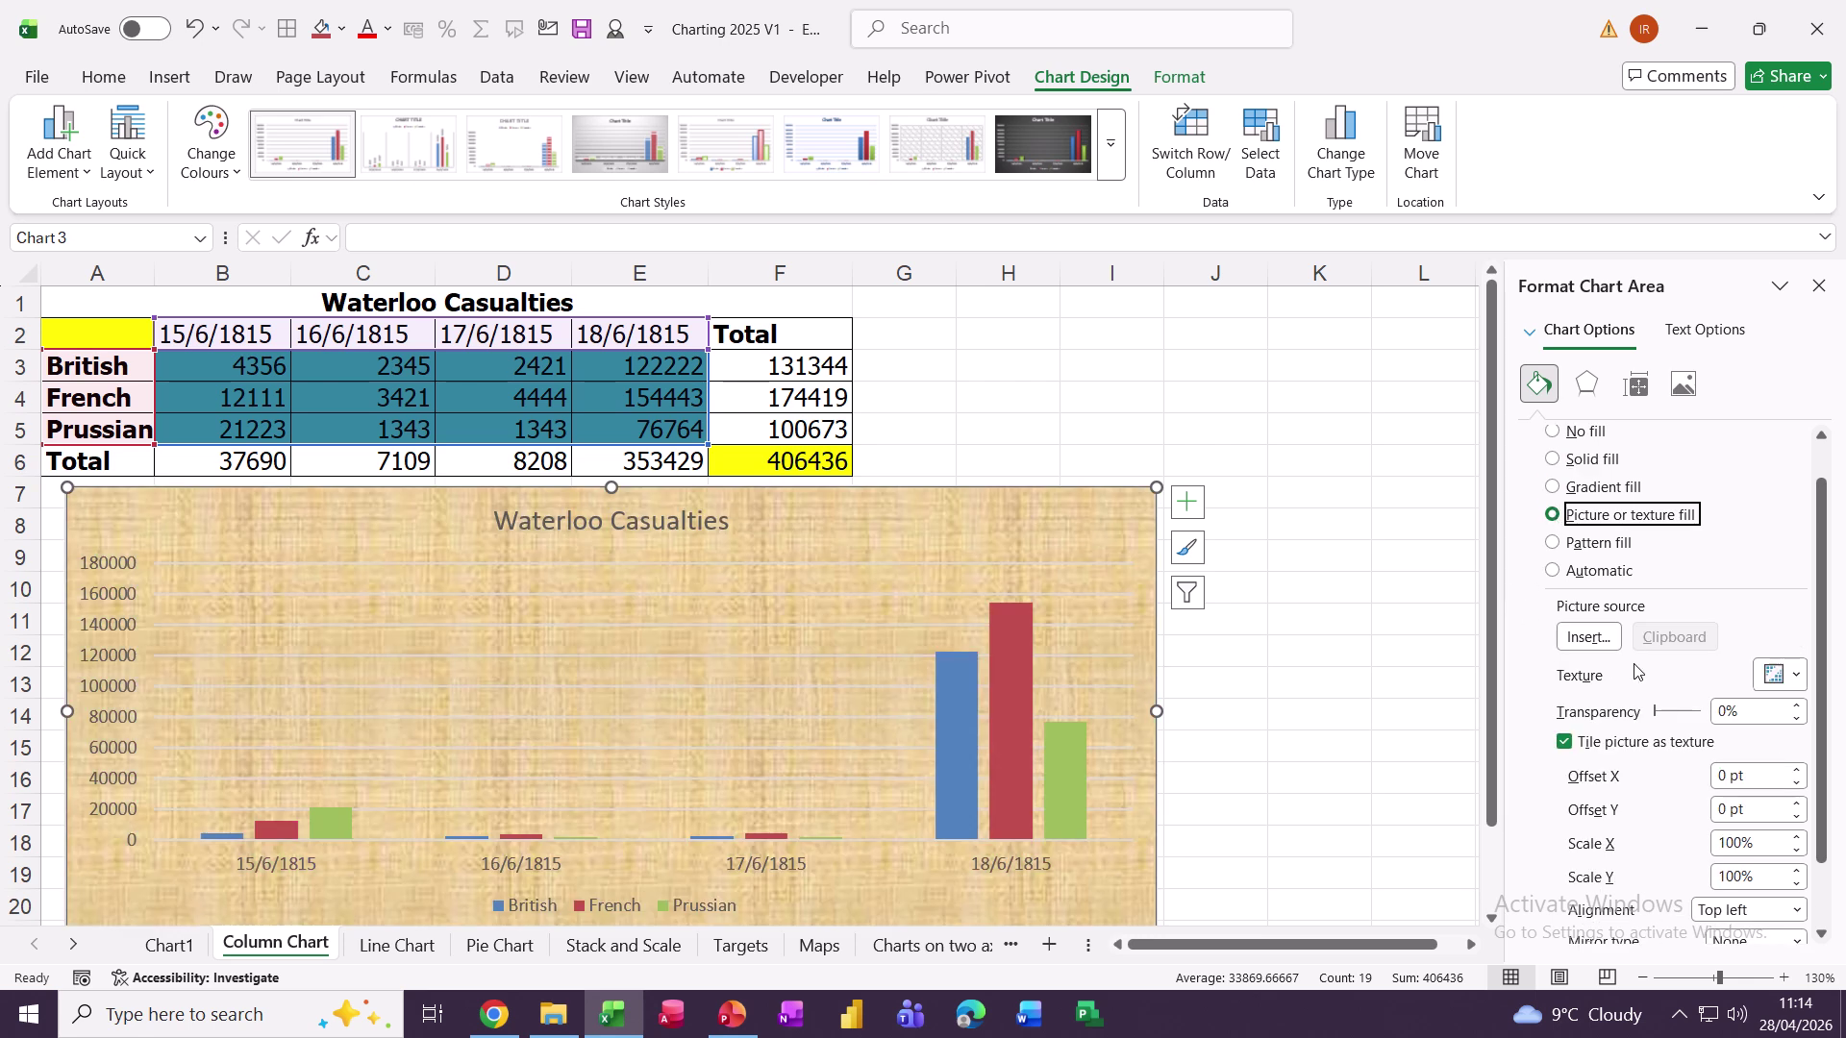
pyautogui.click(1796, 676)
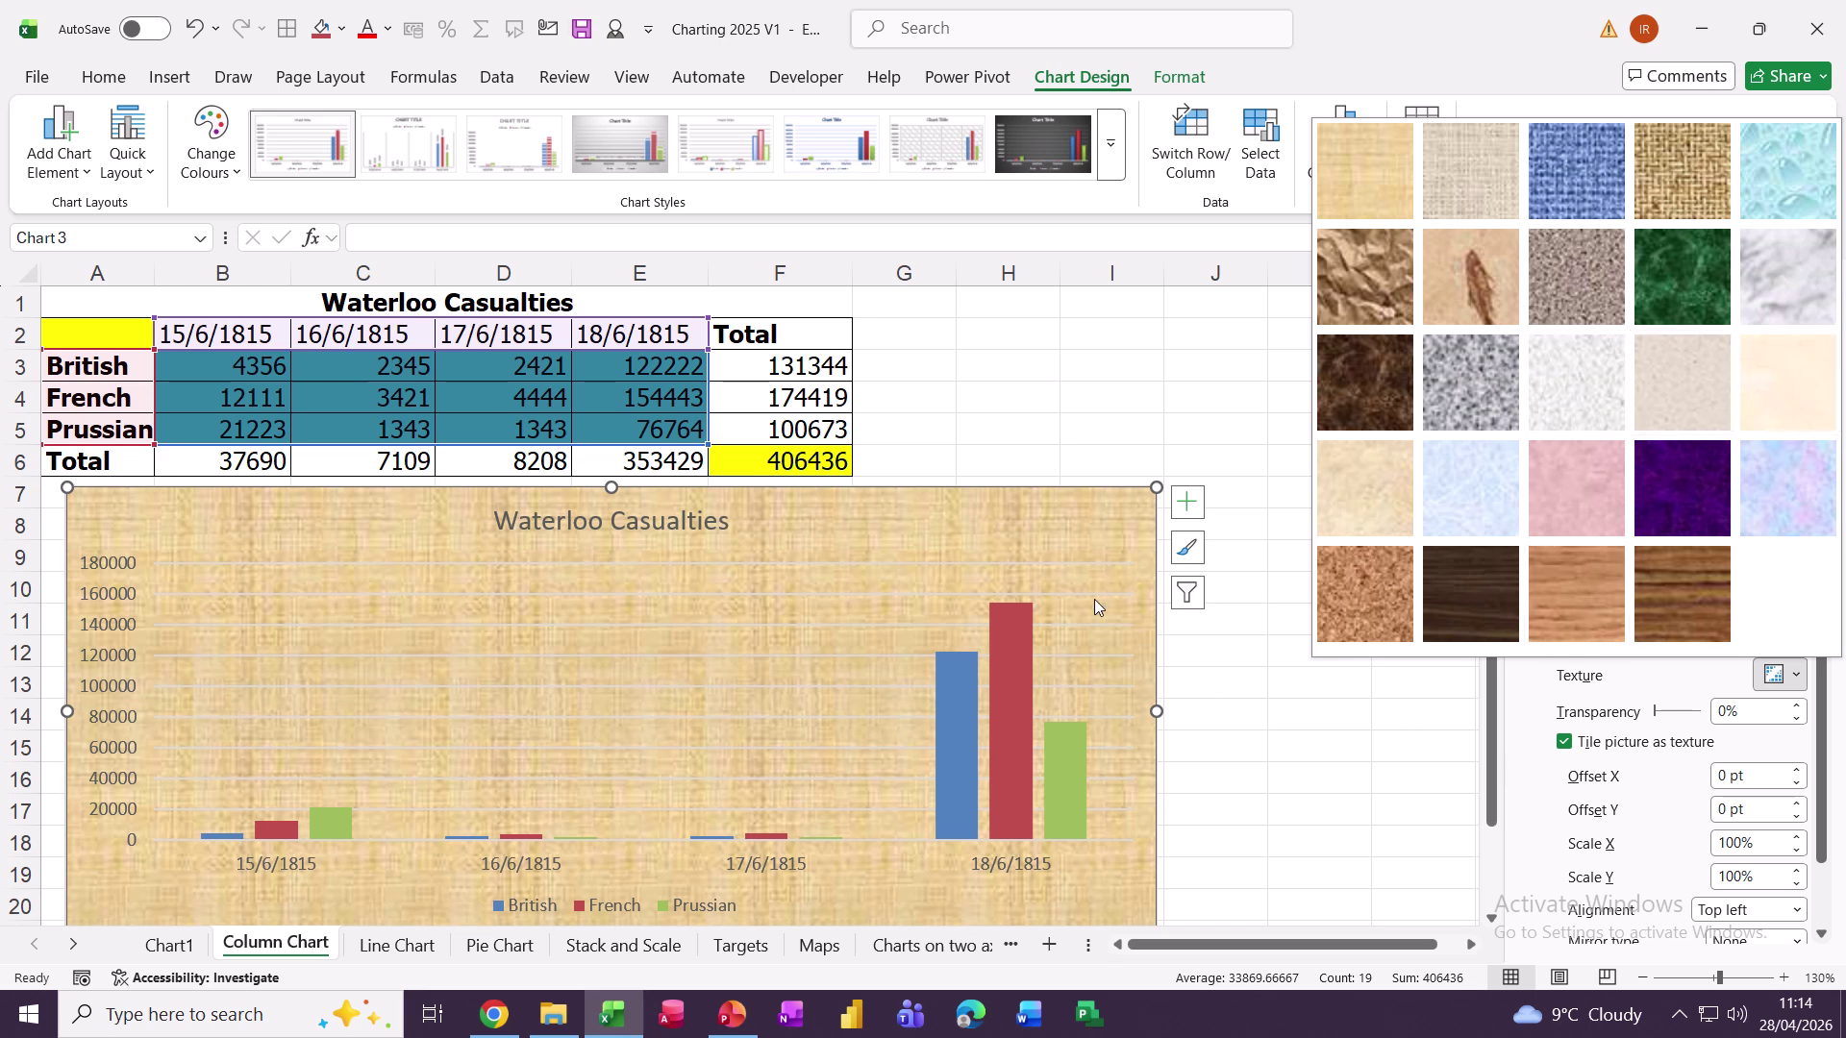
pyautogui.press('Escape')
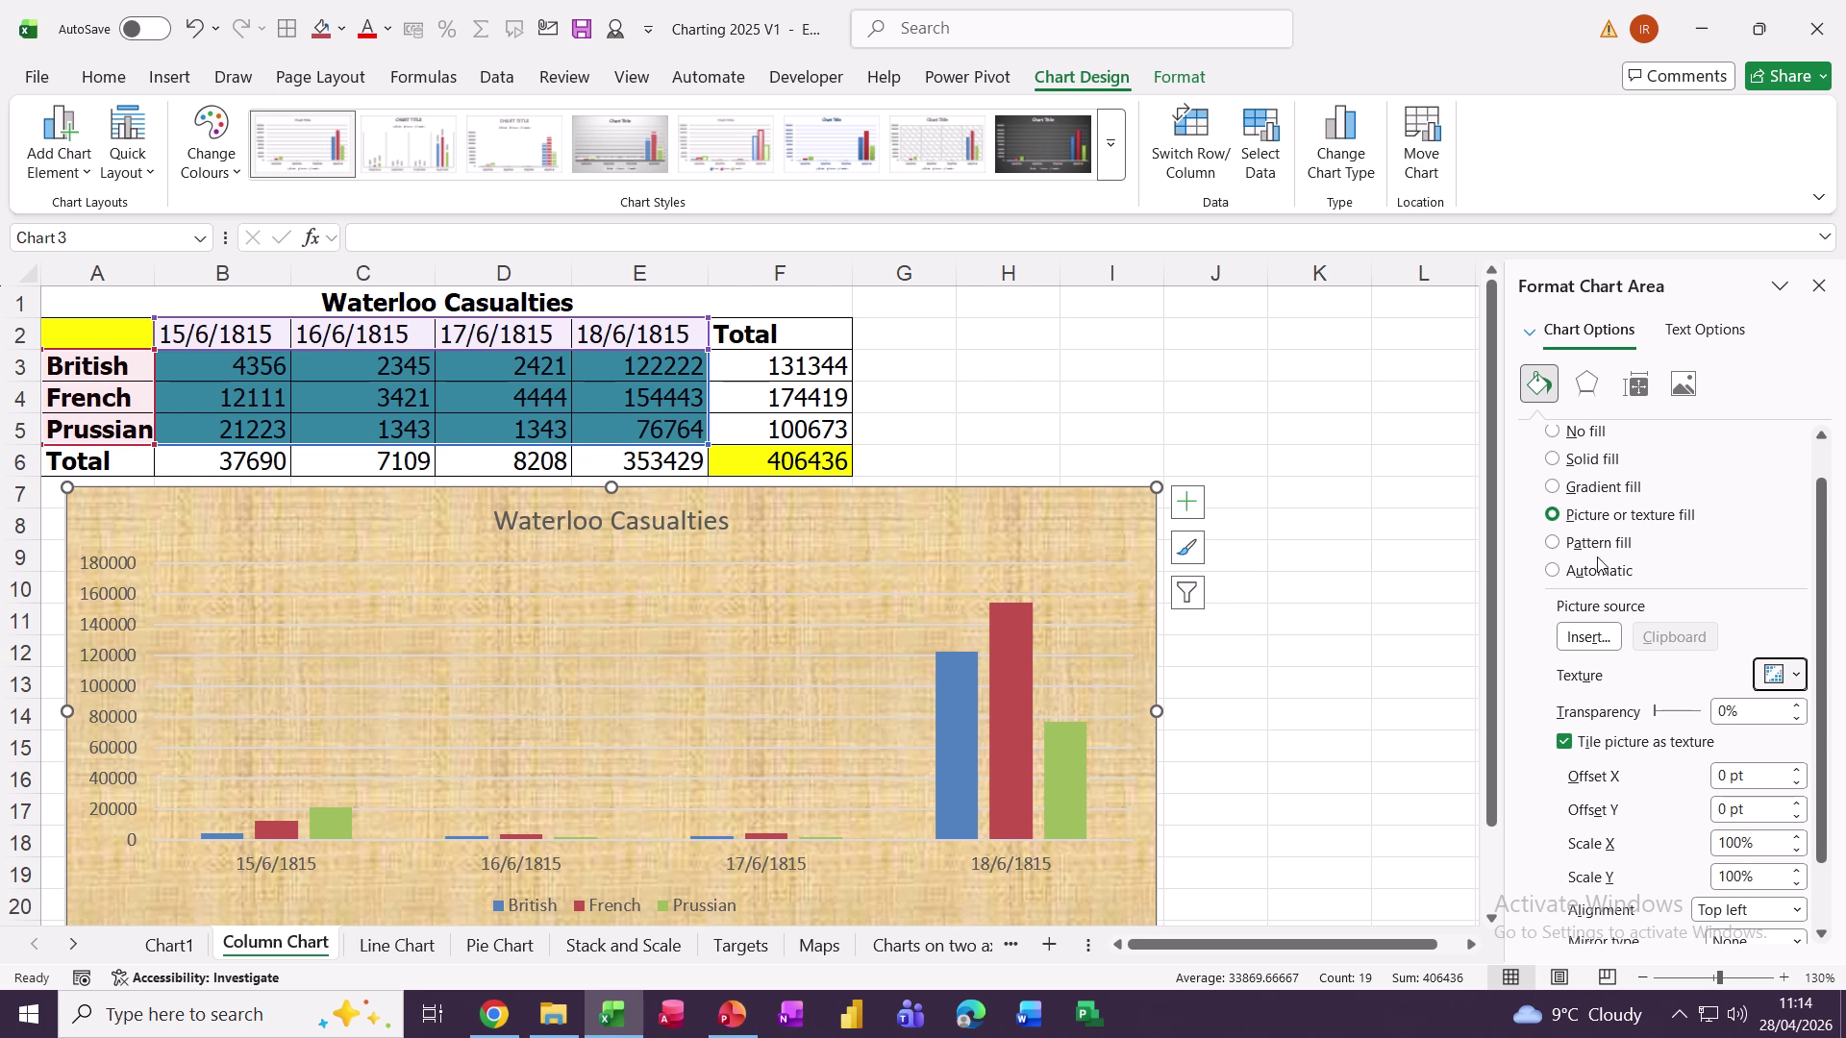
# Step: Fill the chart area with the cavalry charge picture from a file inside the Access Training Examples Aug 2025 folder
pyautogui.click(1581, 639)
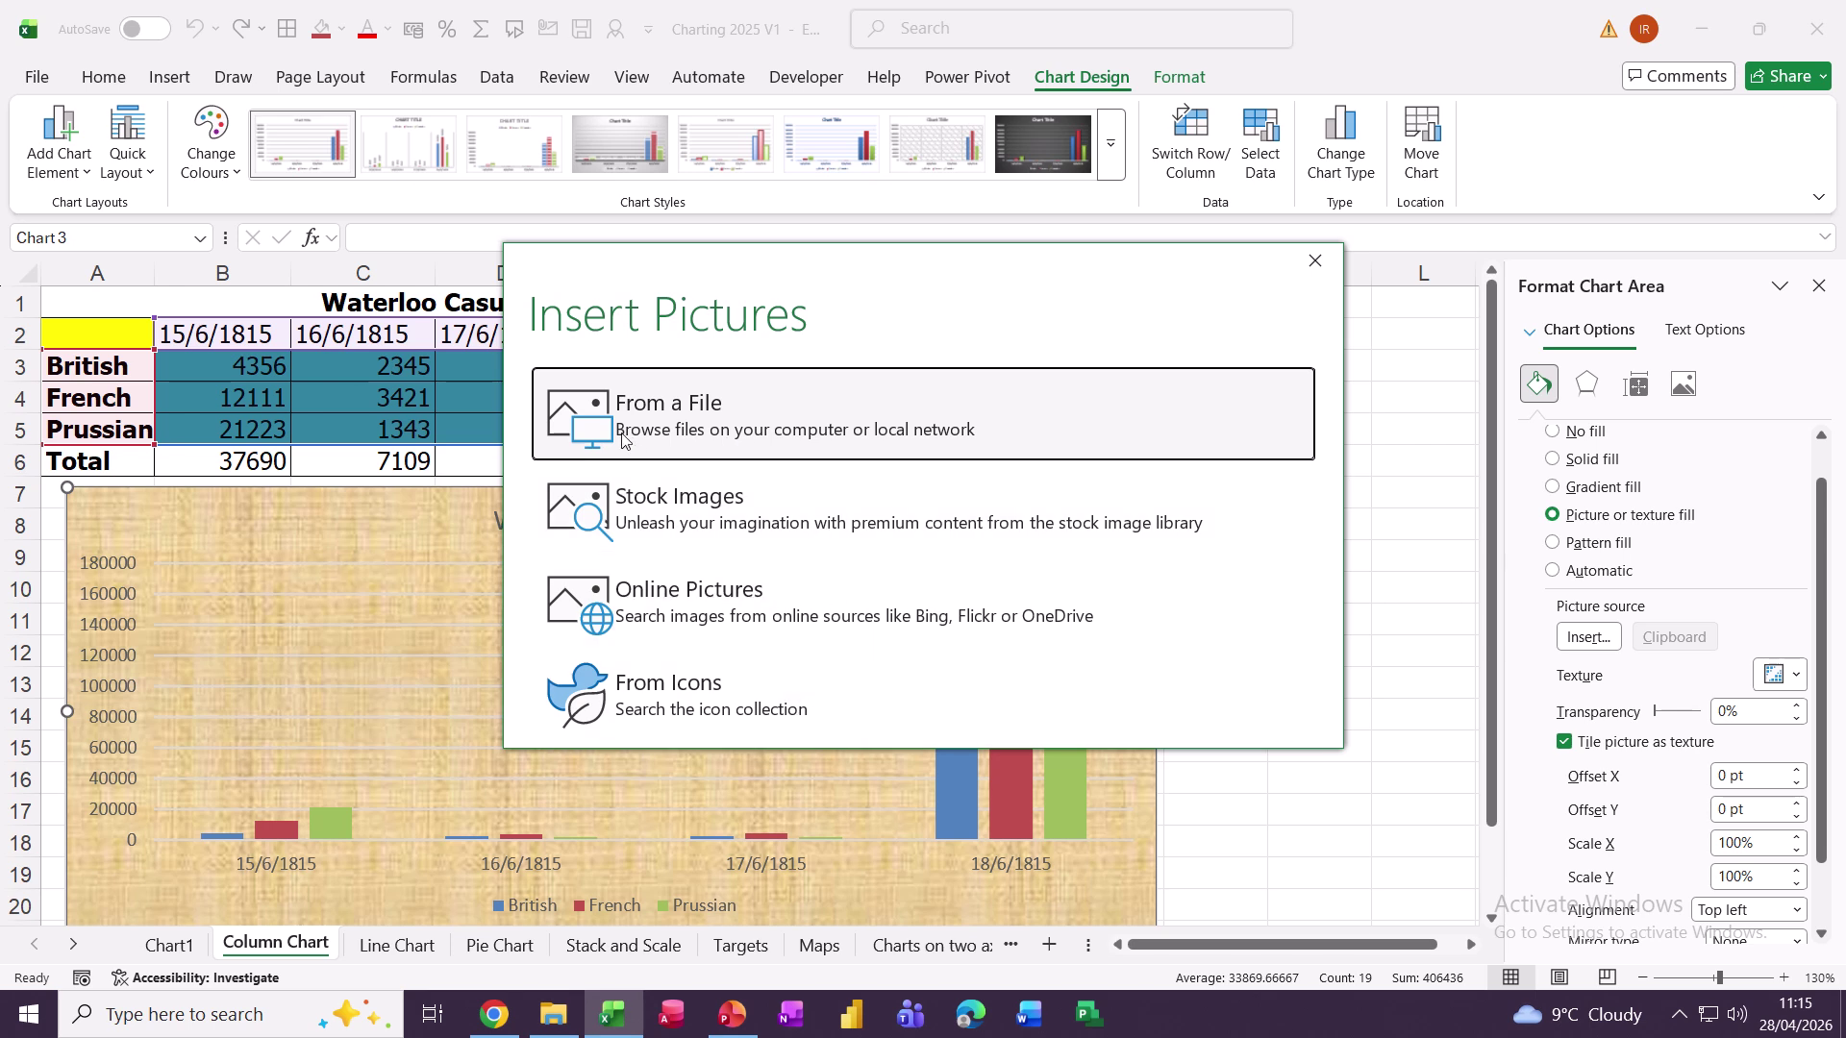
pyautogui.click(772, 424)
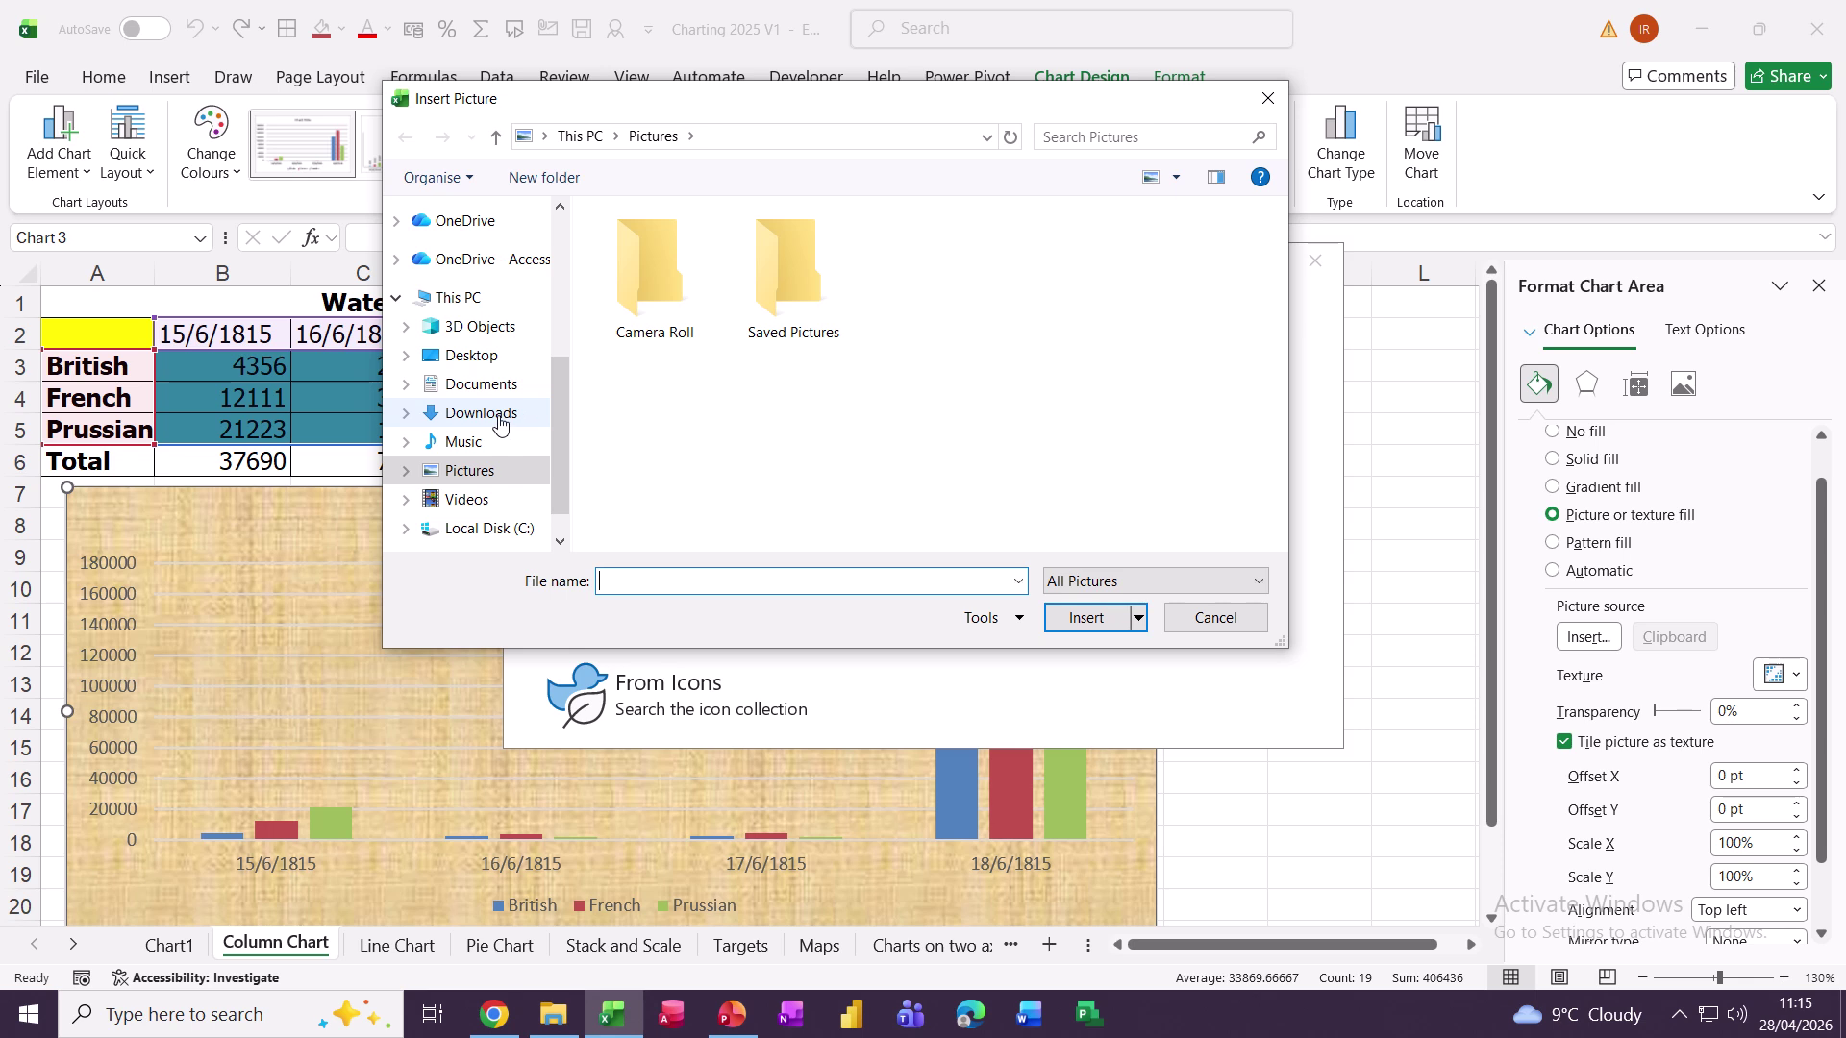
pyautogui.click(464, 390)
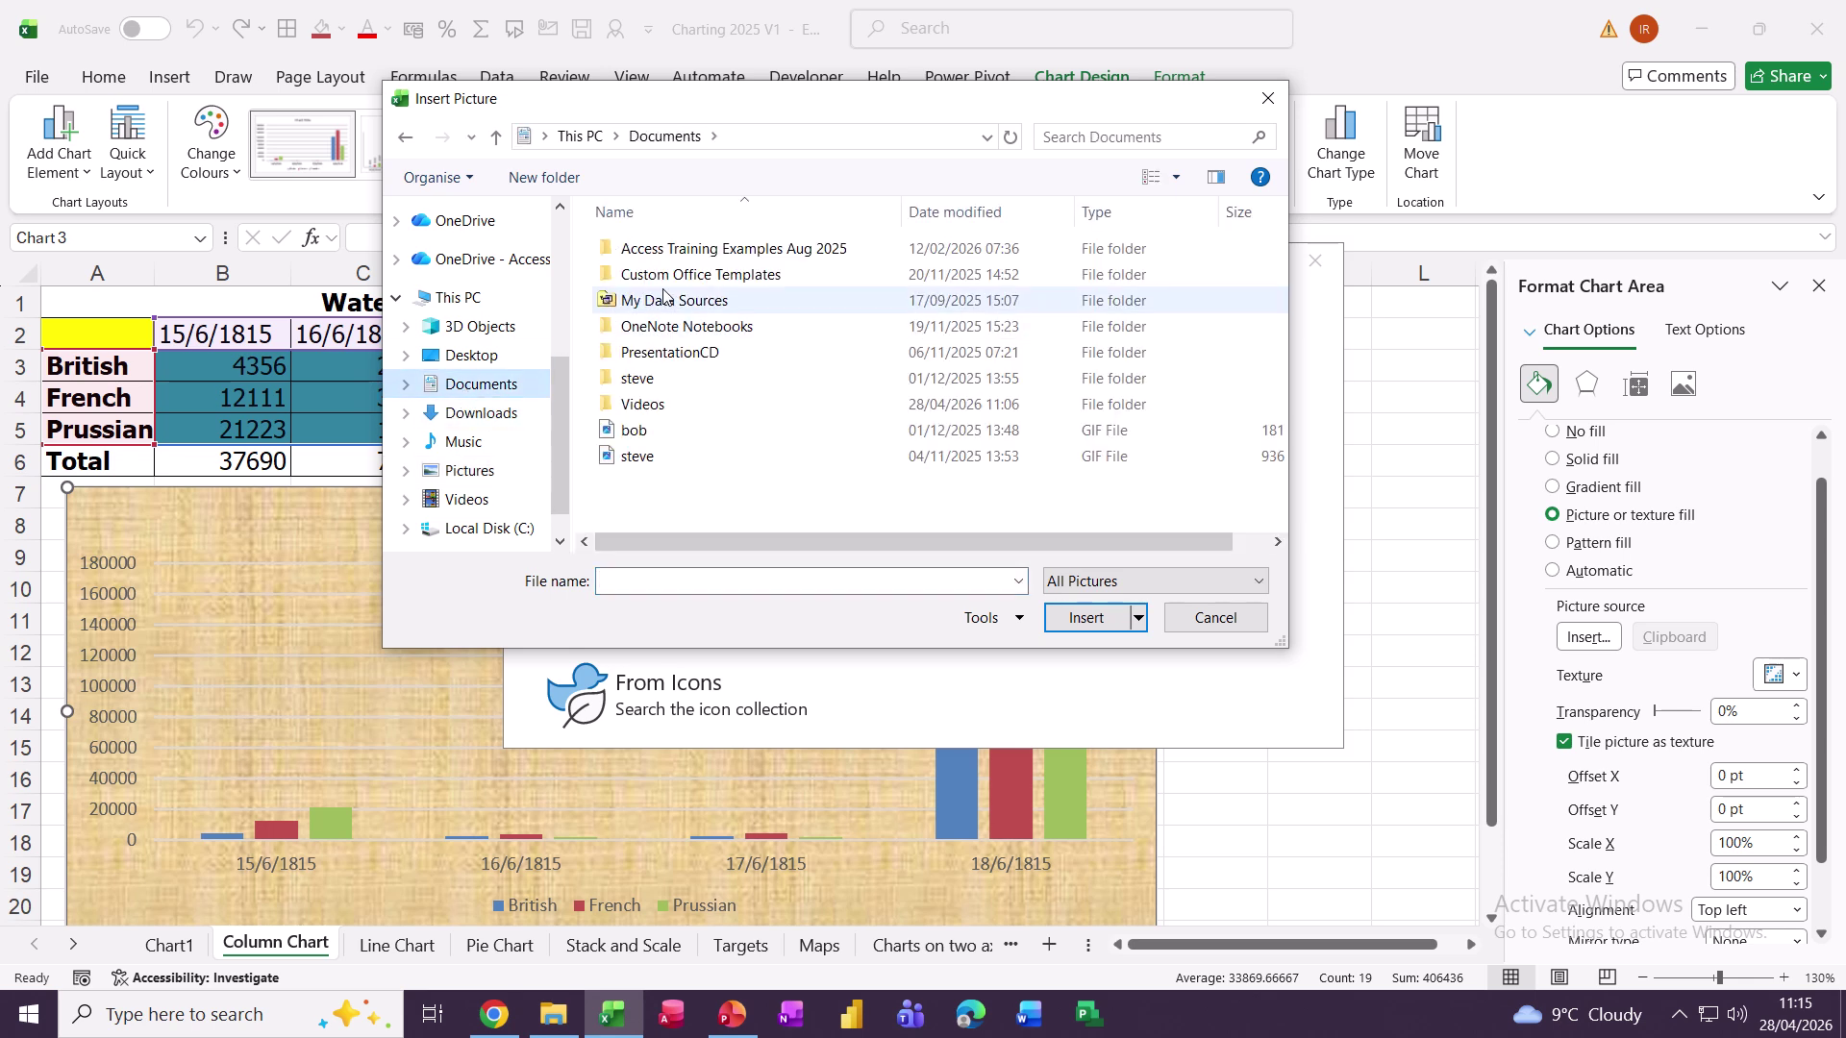
pyautogui.doubleClick(655, 252)
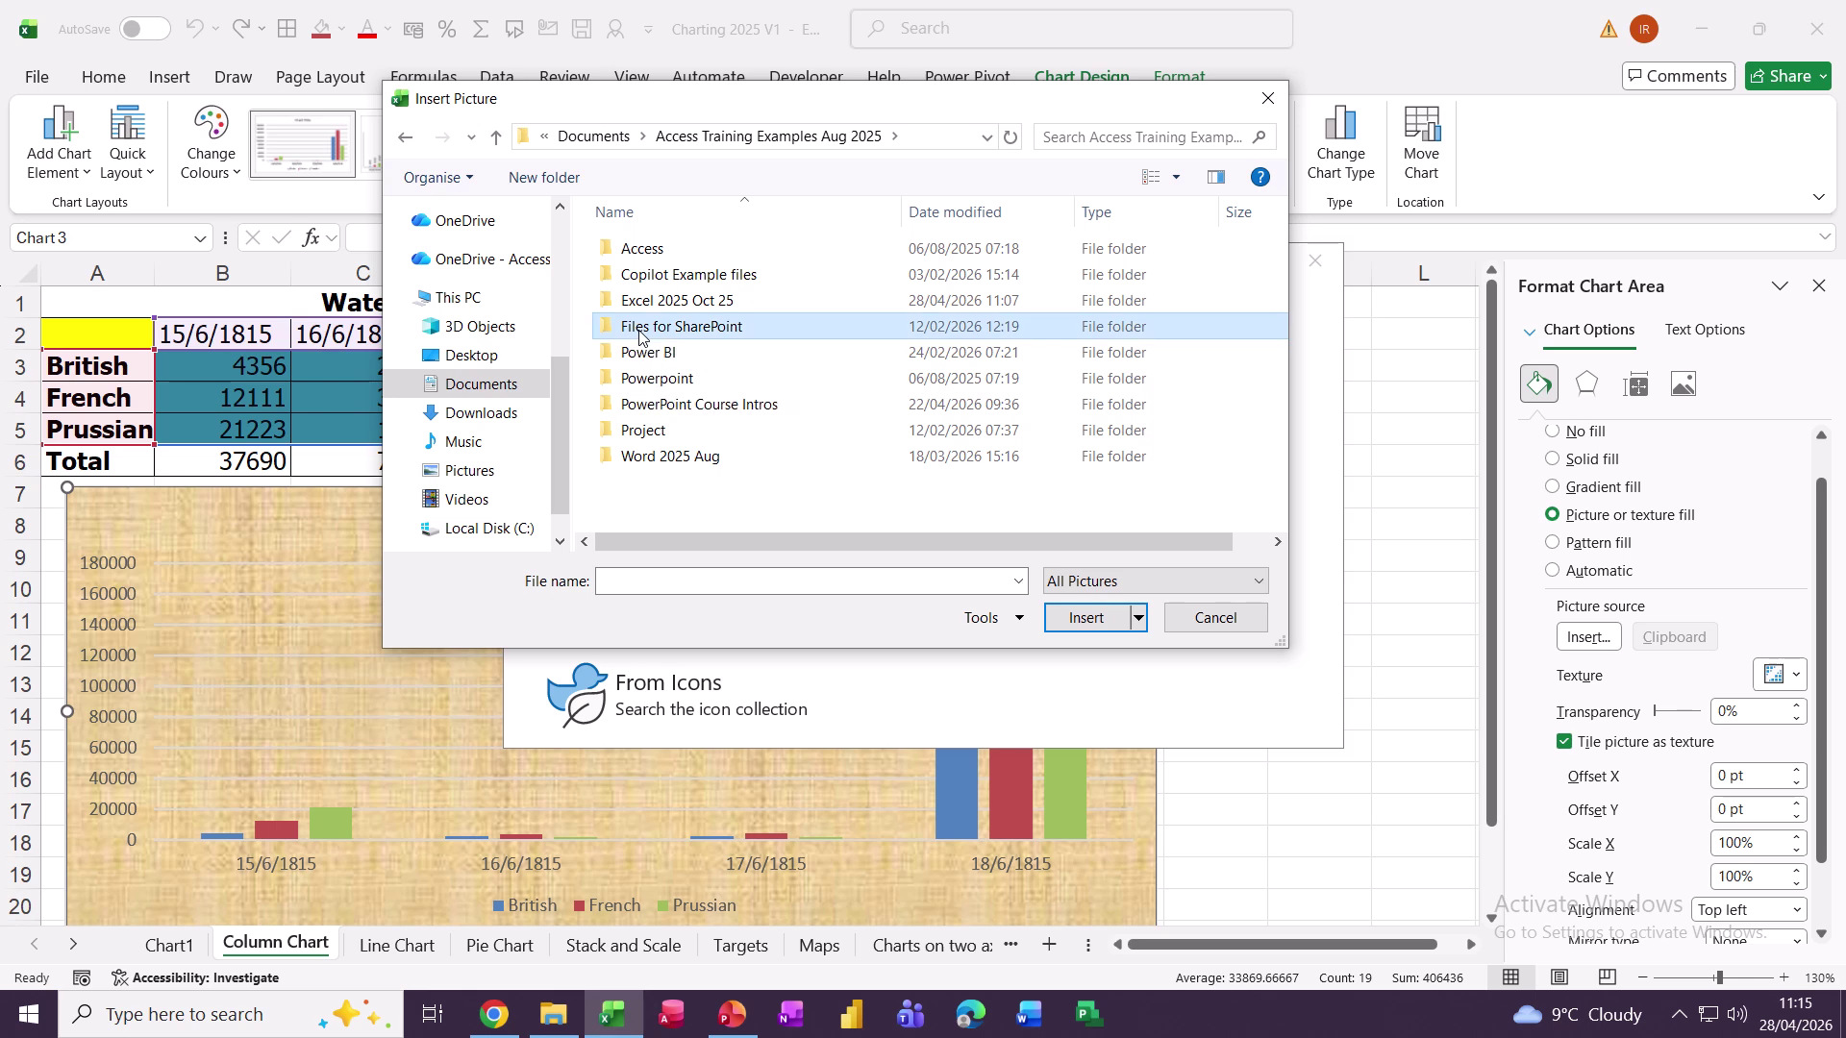
pyautogui.doubleClick(661, 332)
pyautogui.doubleClick(759, 306)
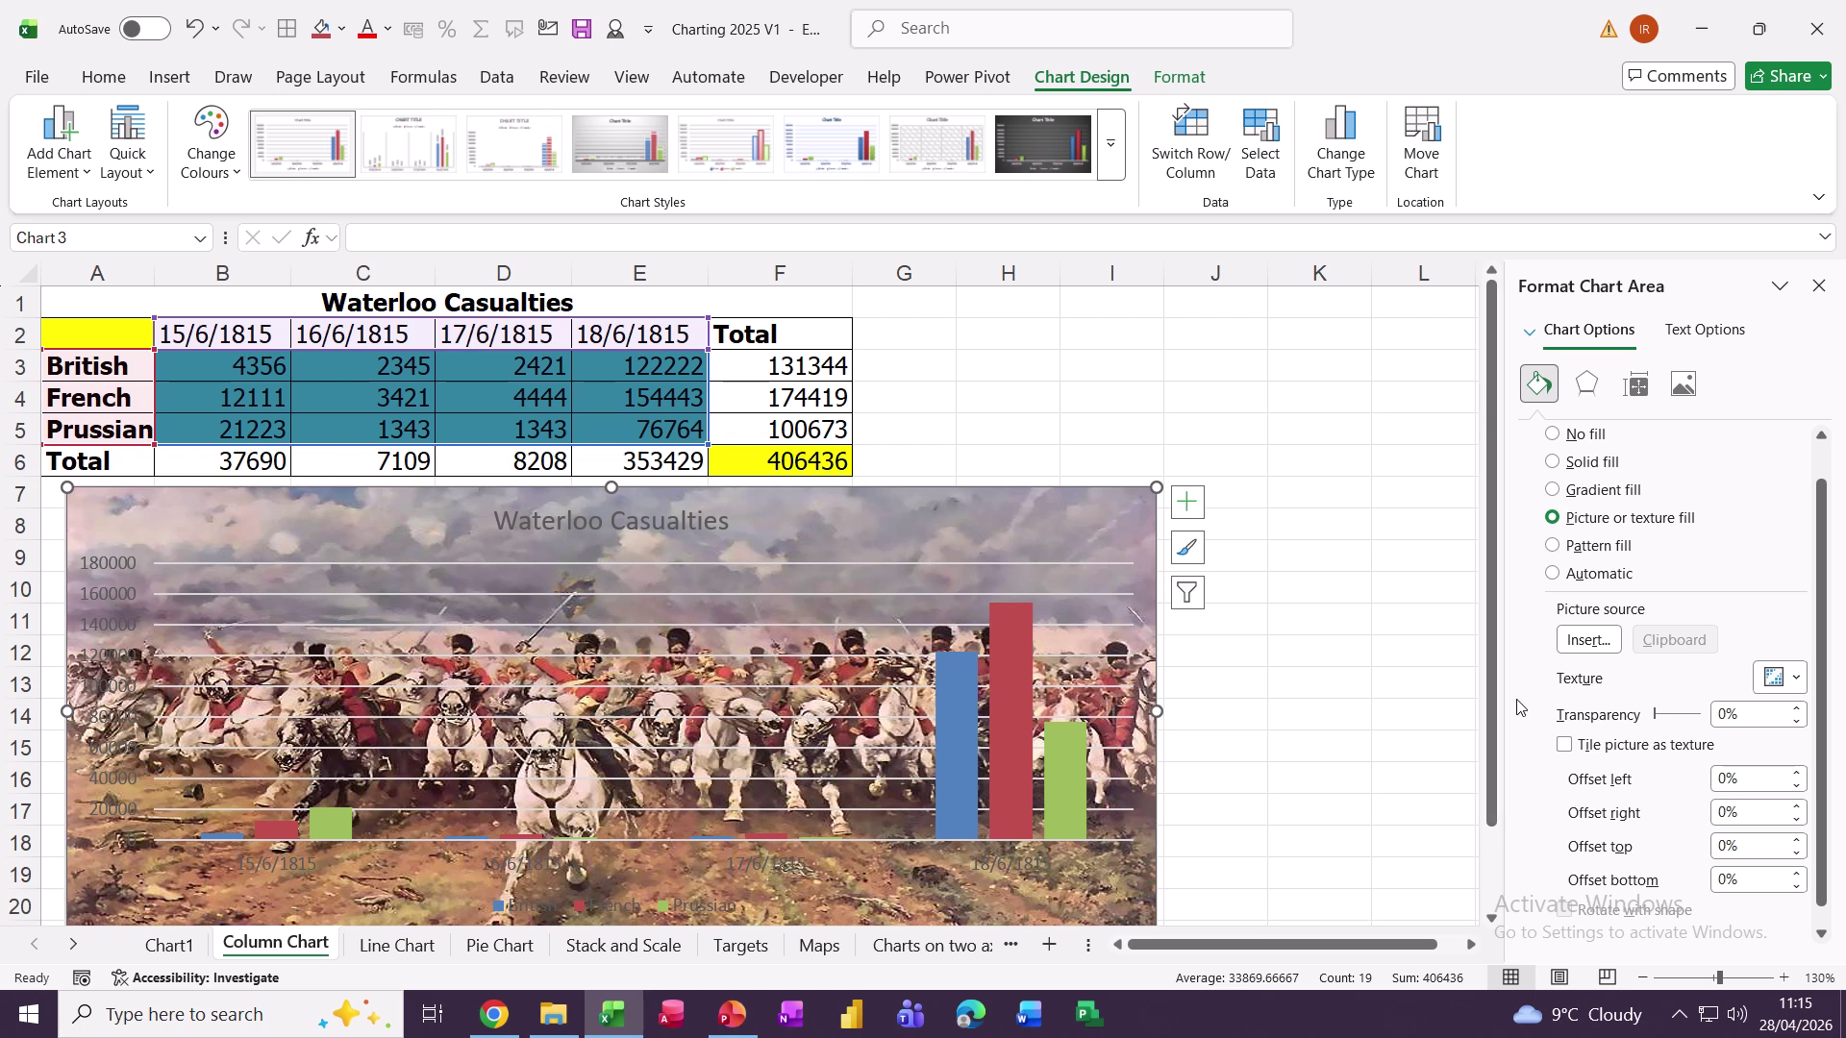
# Step: Set the transparency of the chart area's picture fill to 51%
pyautogui.click(1671, 719)
pyautogui.moveTo(1671, 719); pyautogui.dragTo(1680, 721)
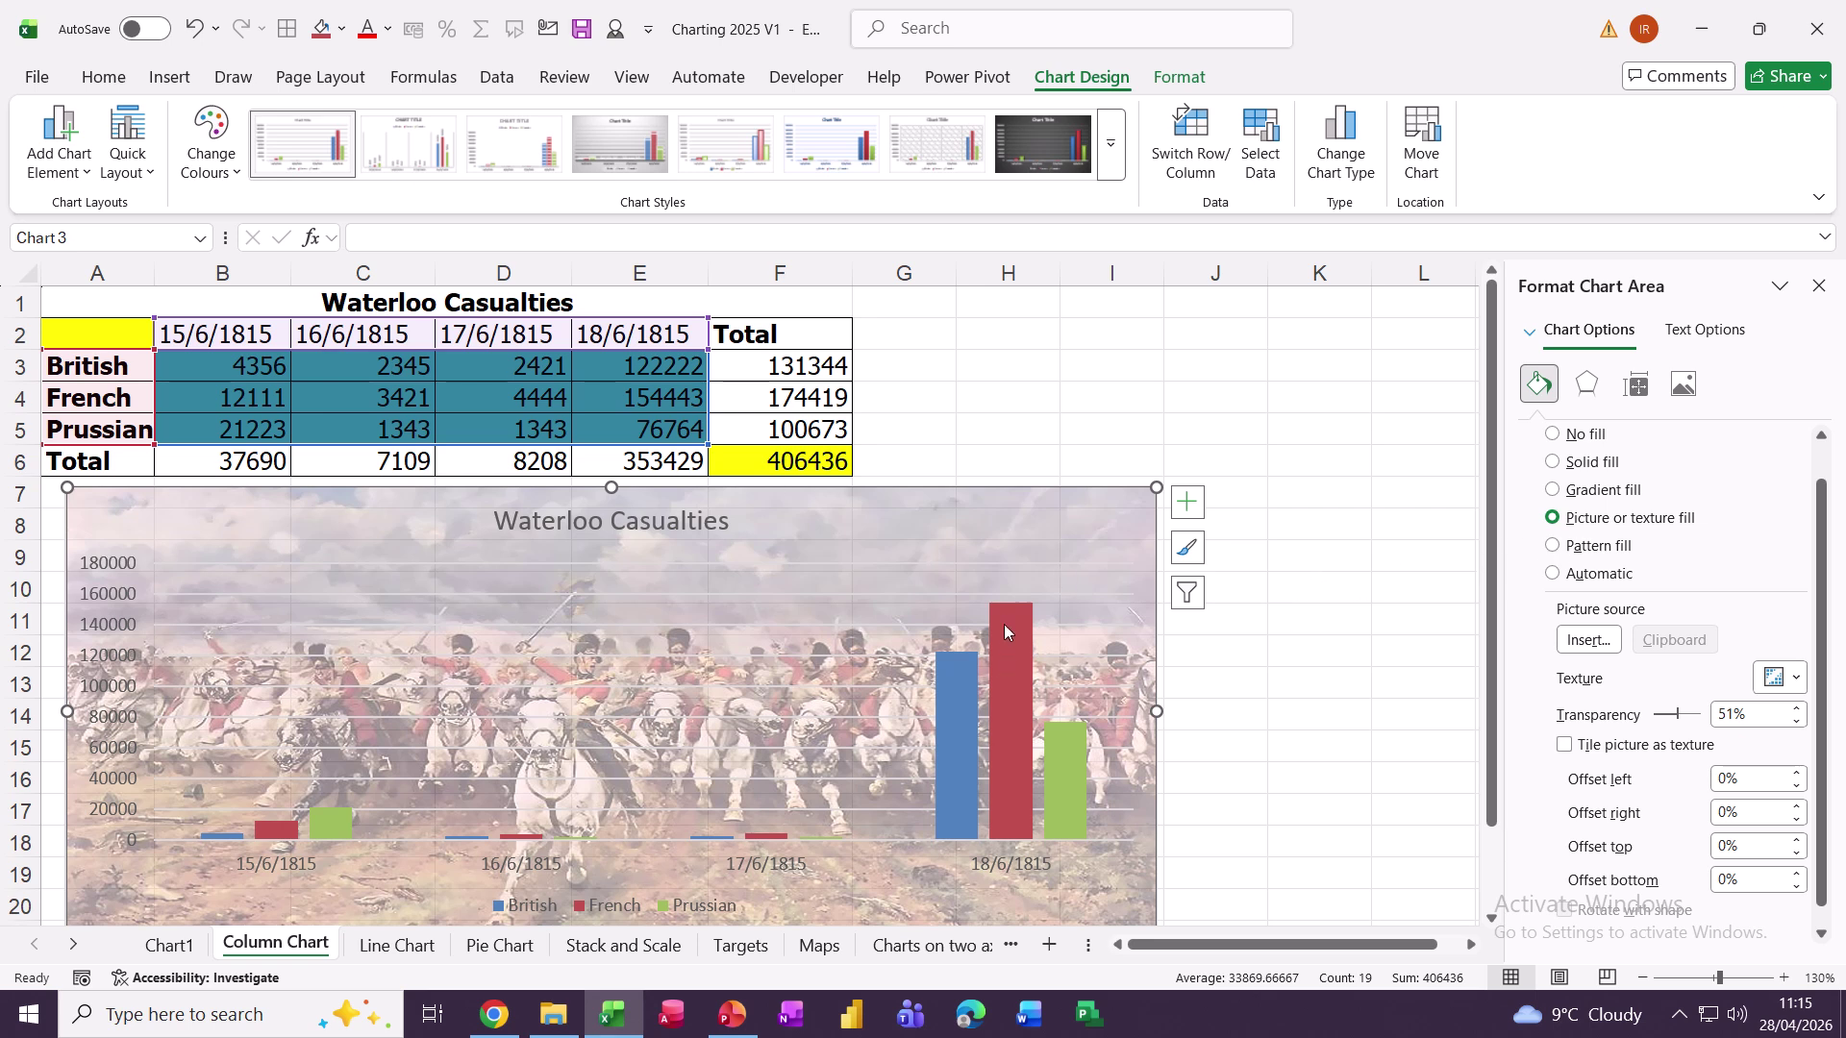
pyautogui.moveTo(1001, 619)
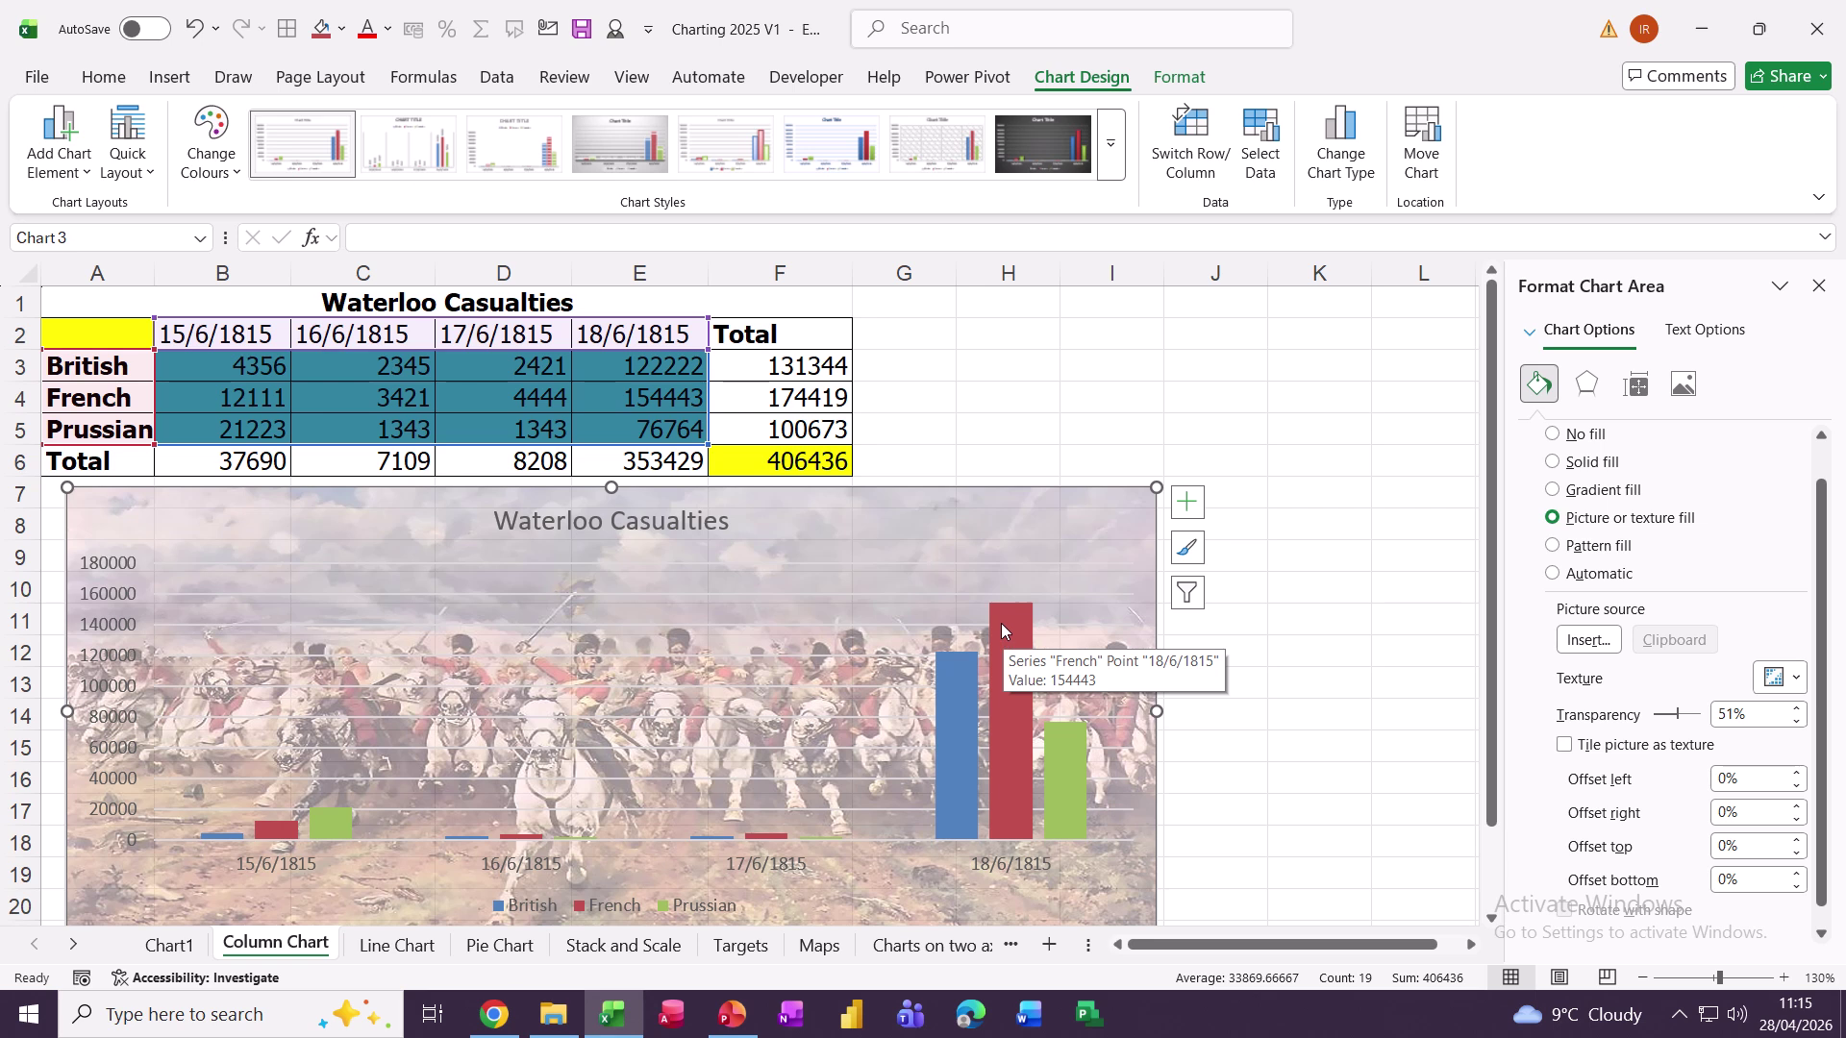
# Step: Add data labels to the French series only in the Waterloo Casualties column chart
pyautogui.click(1001, 624)
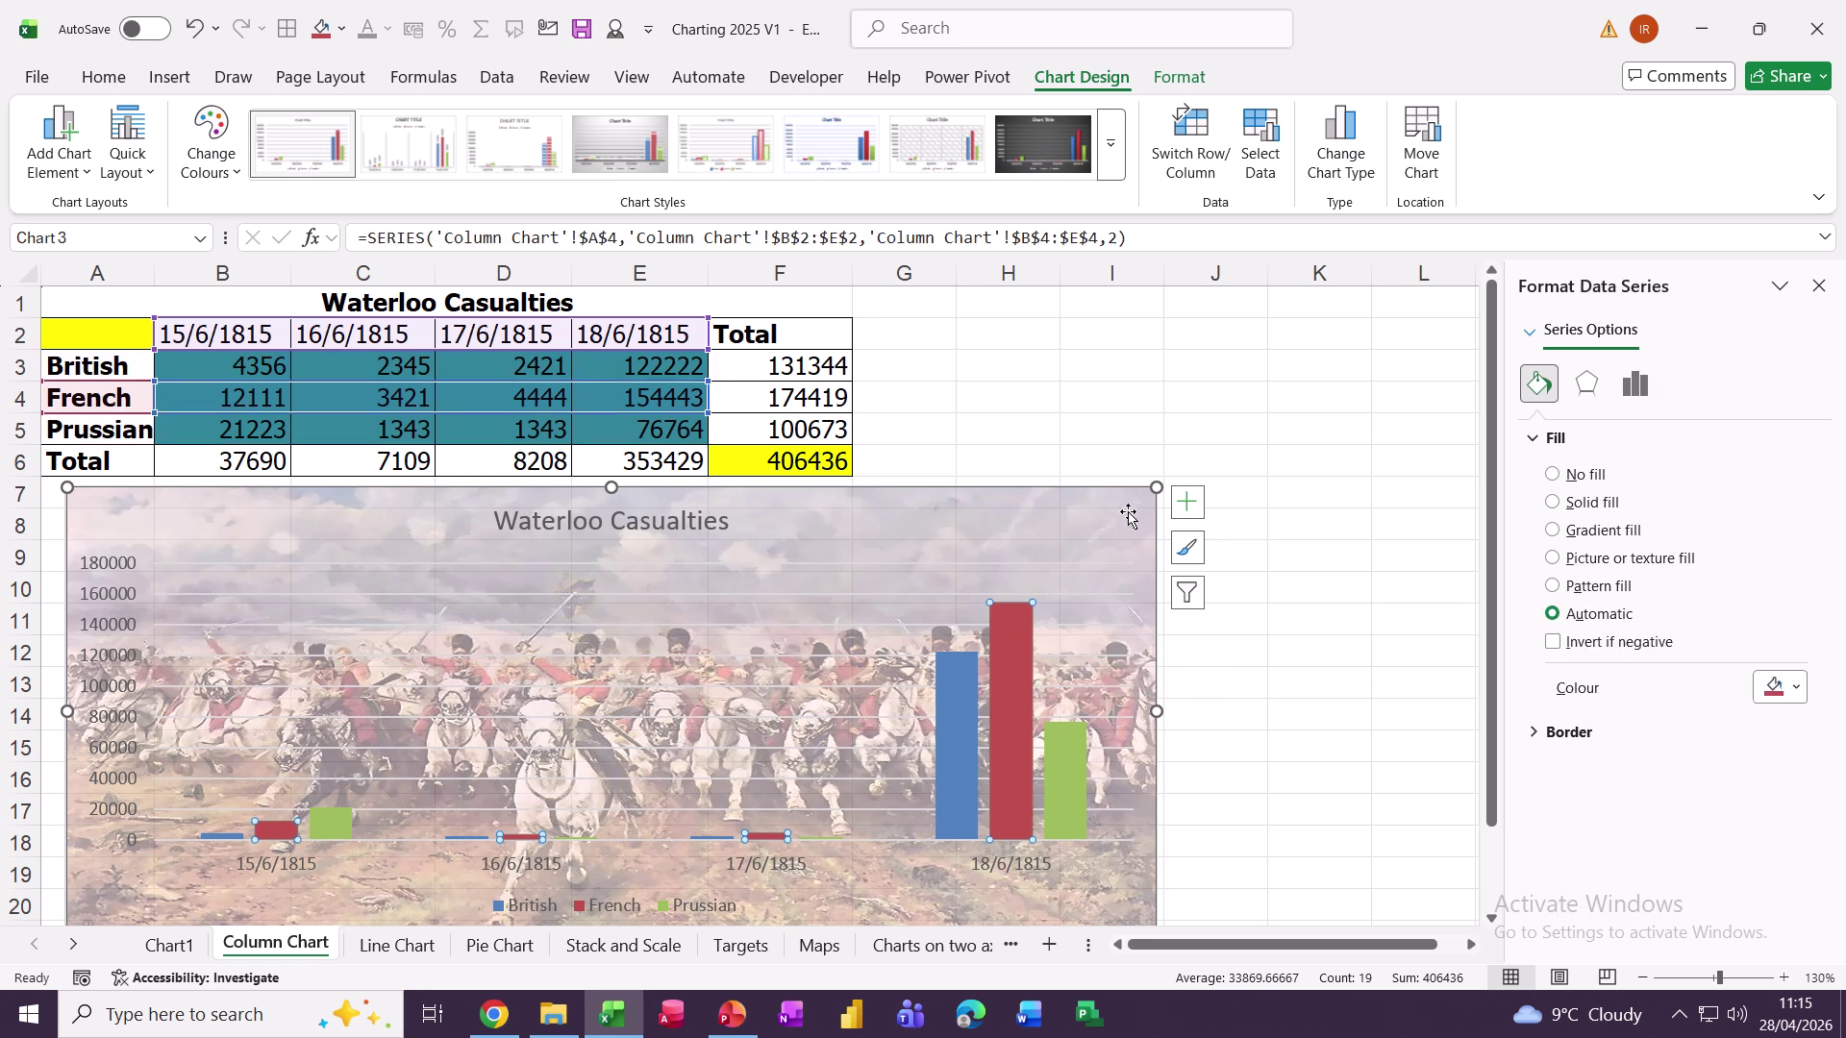
pyautogui.click(1186, 503)
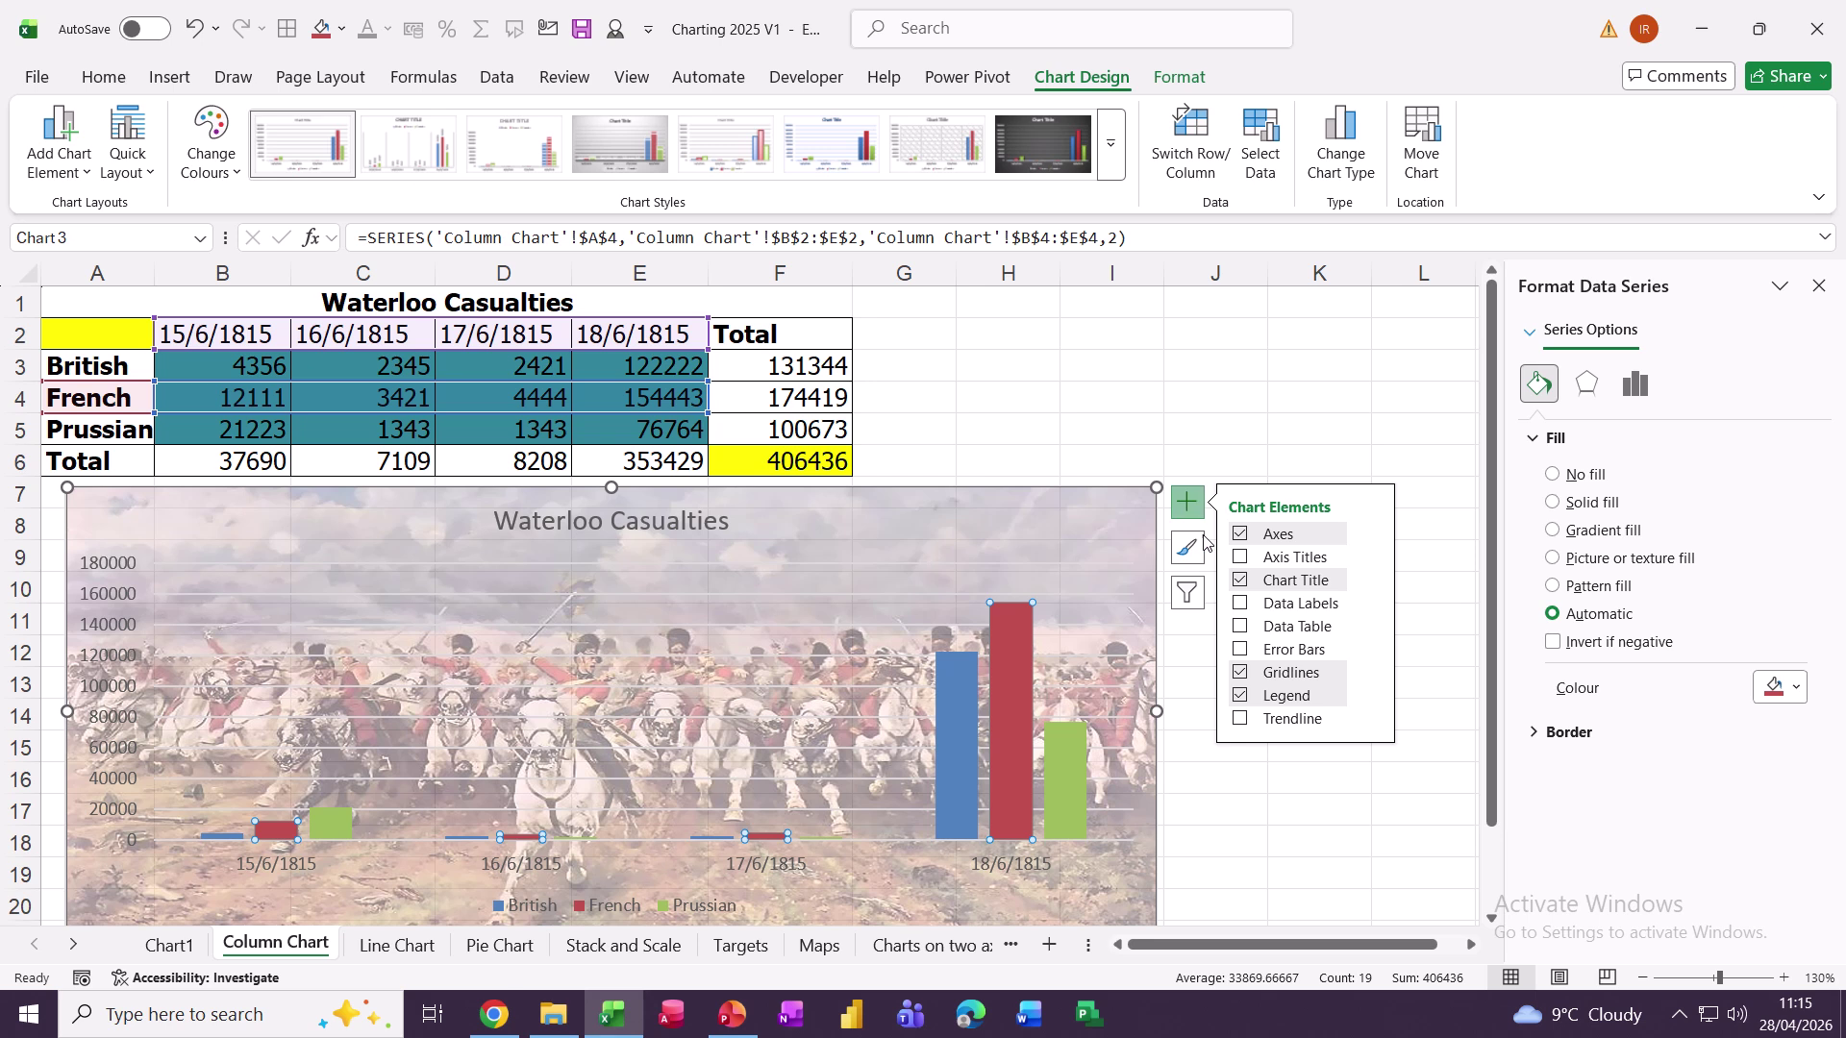
pyautogui.click(1239, 606)
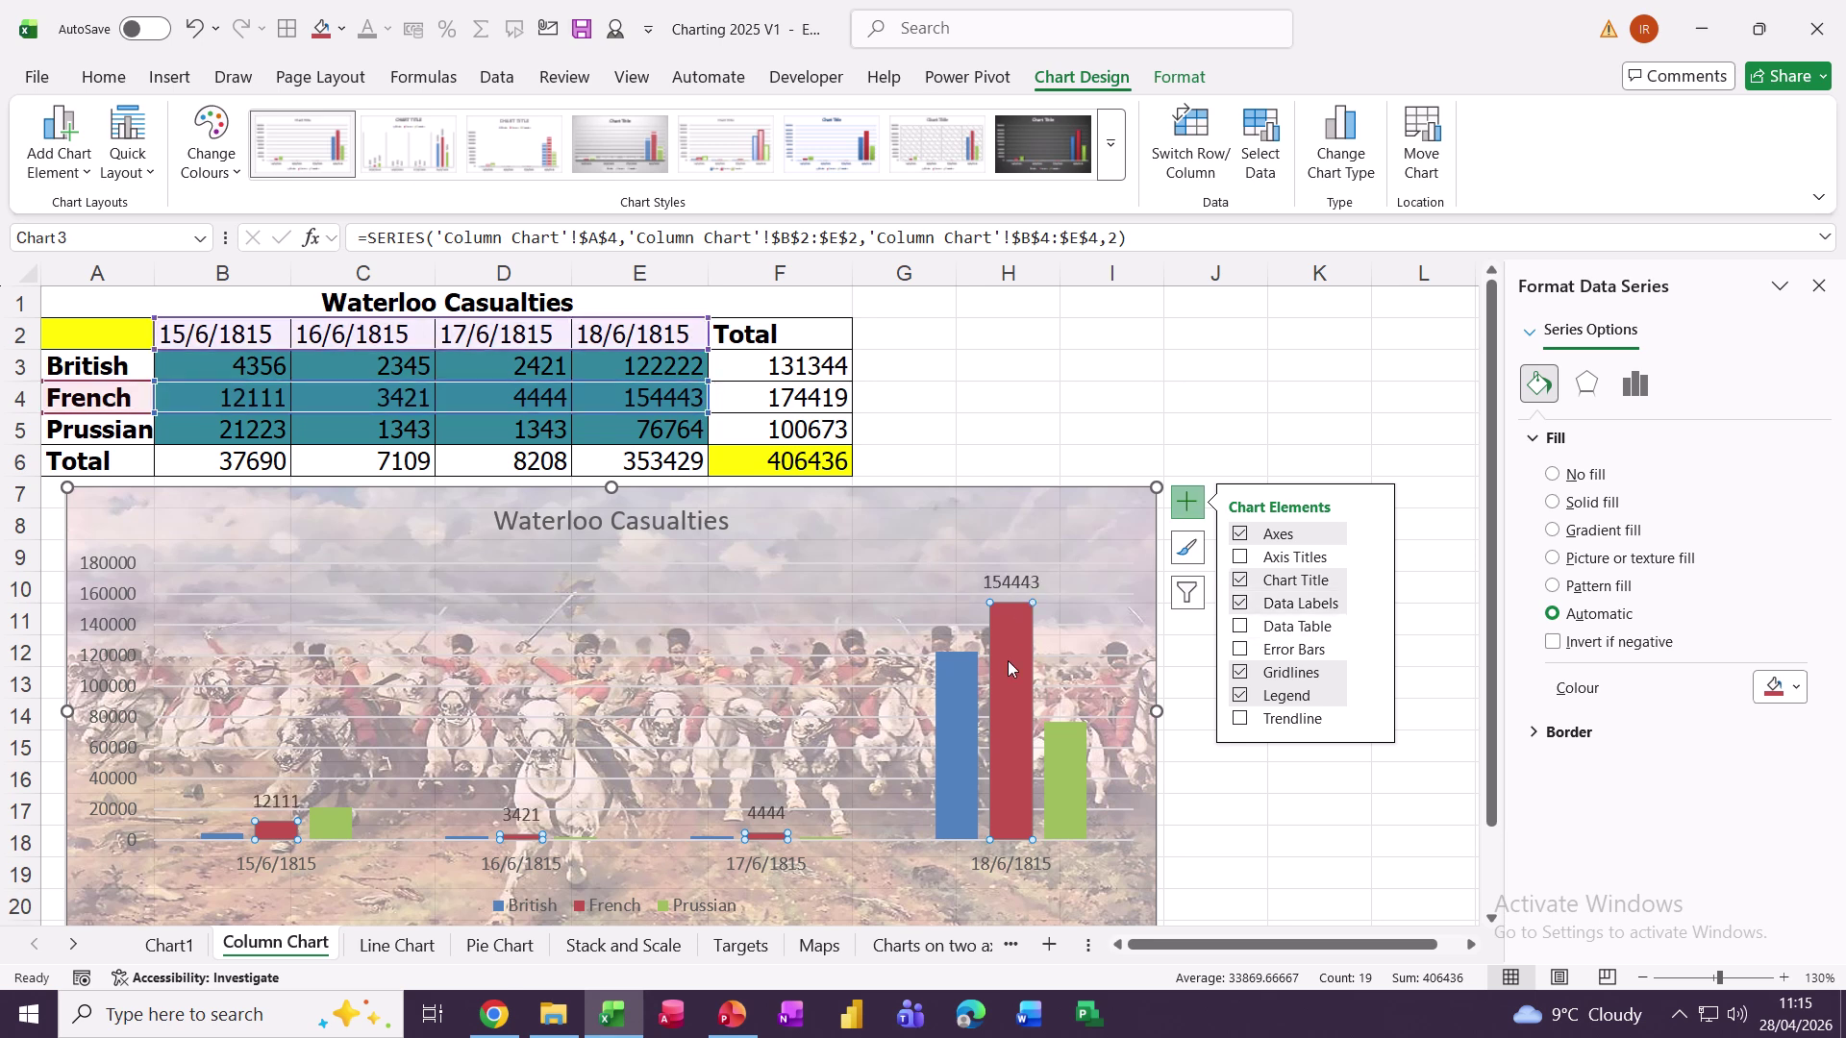
pyautogui.moveTo(1006, 704)
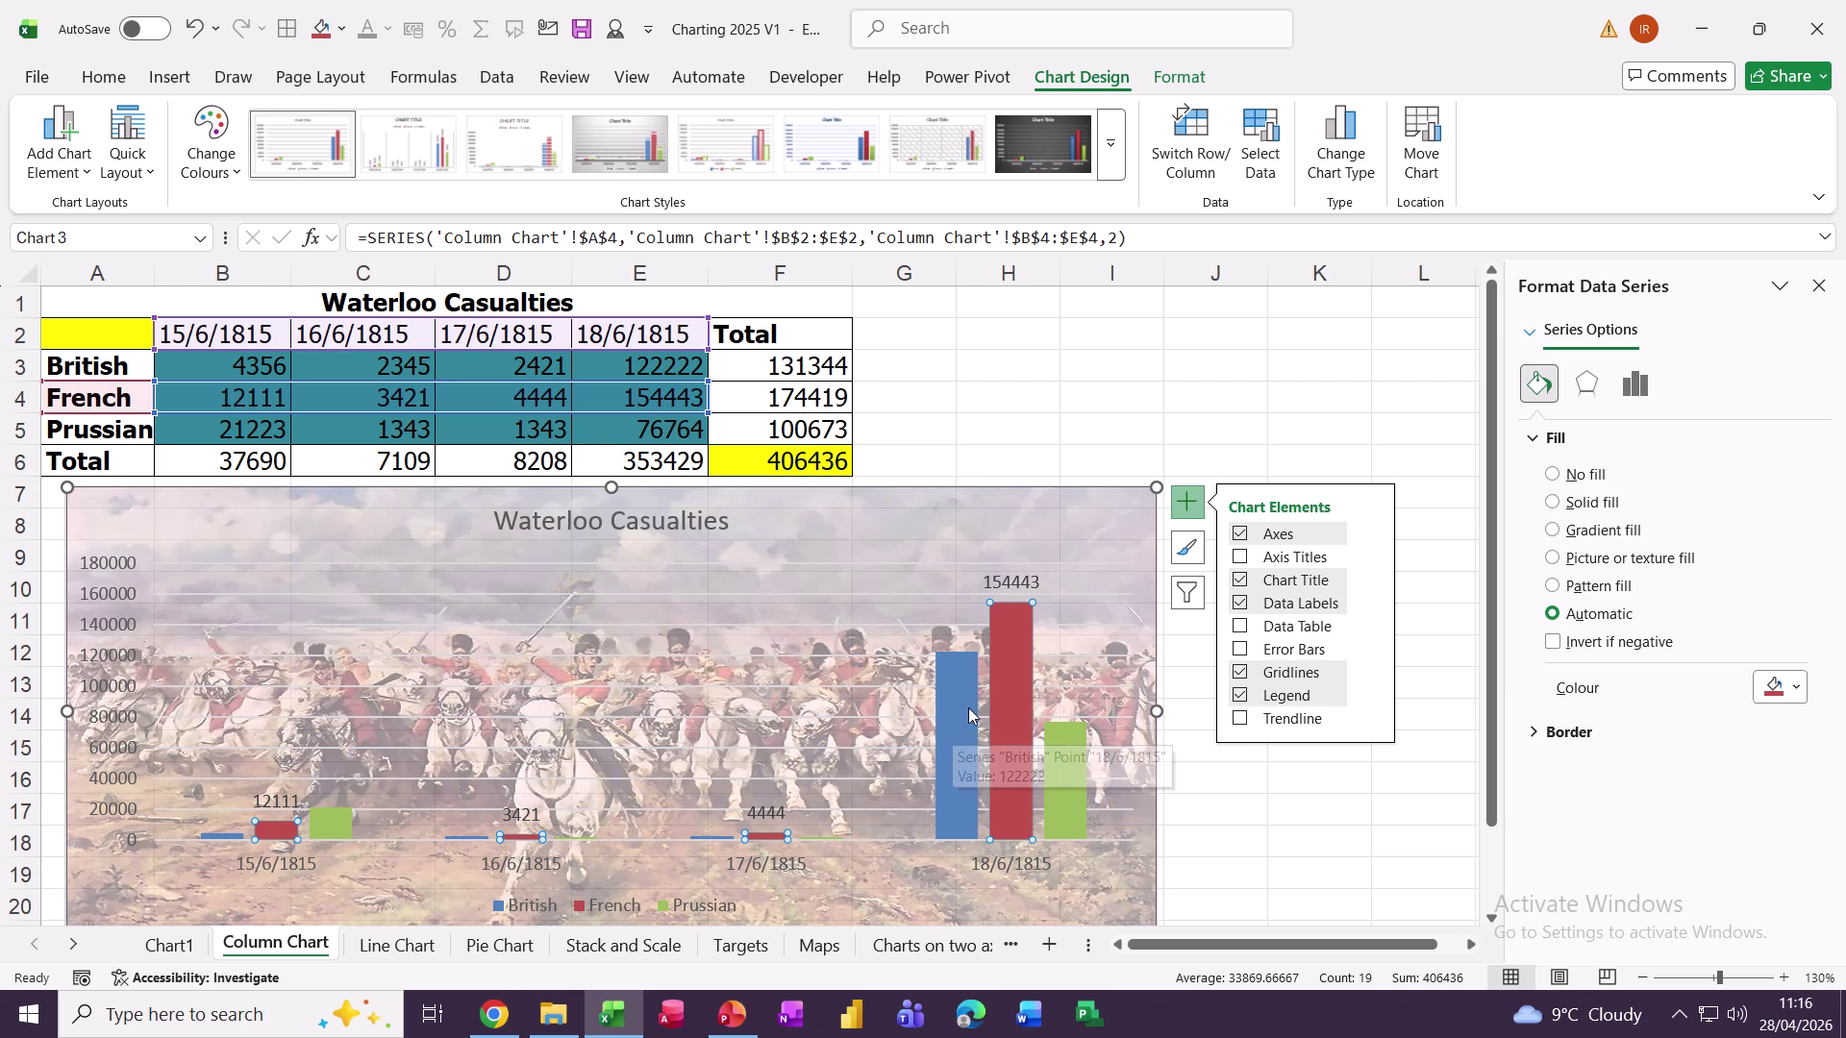
pyautogui.click(965, 448)
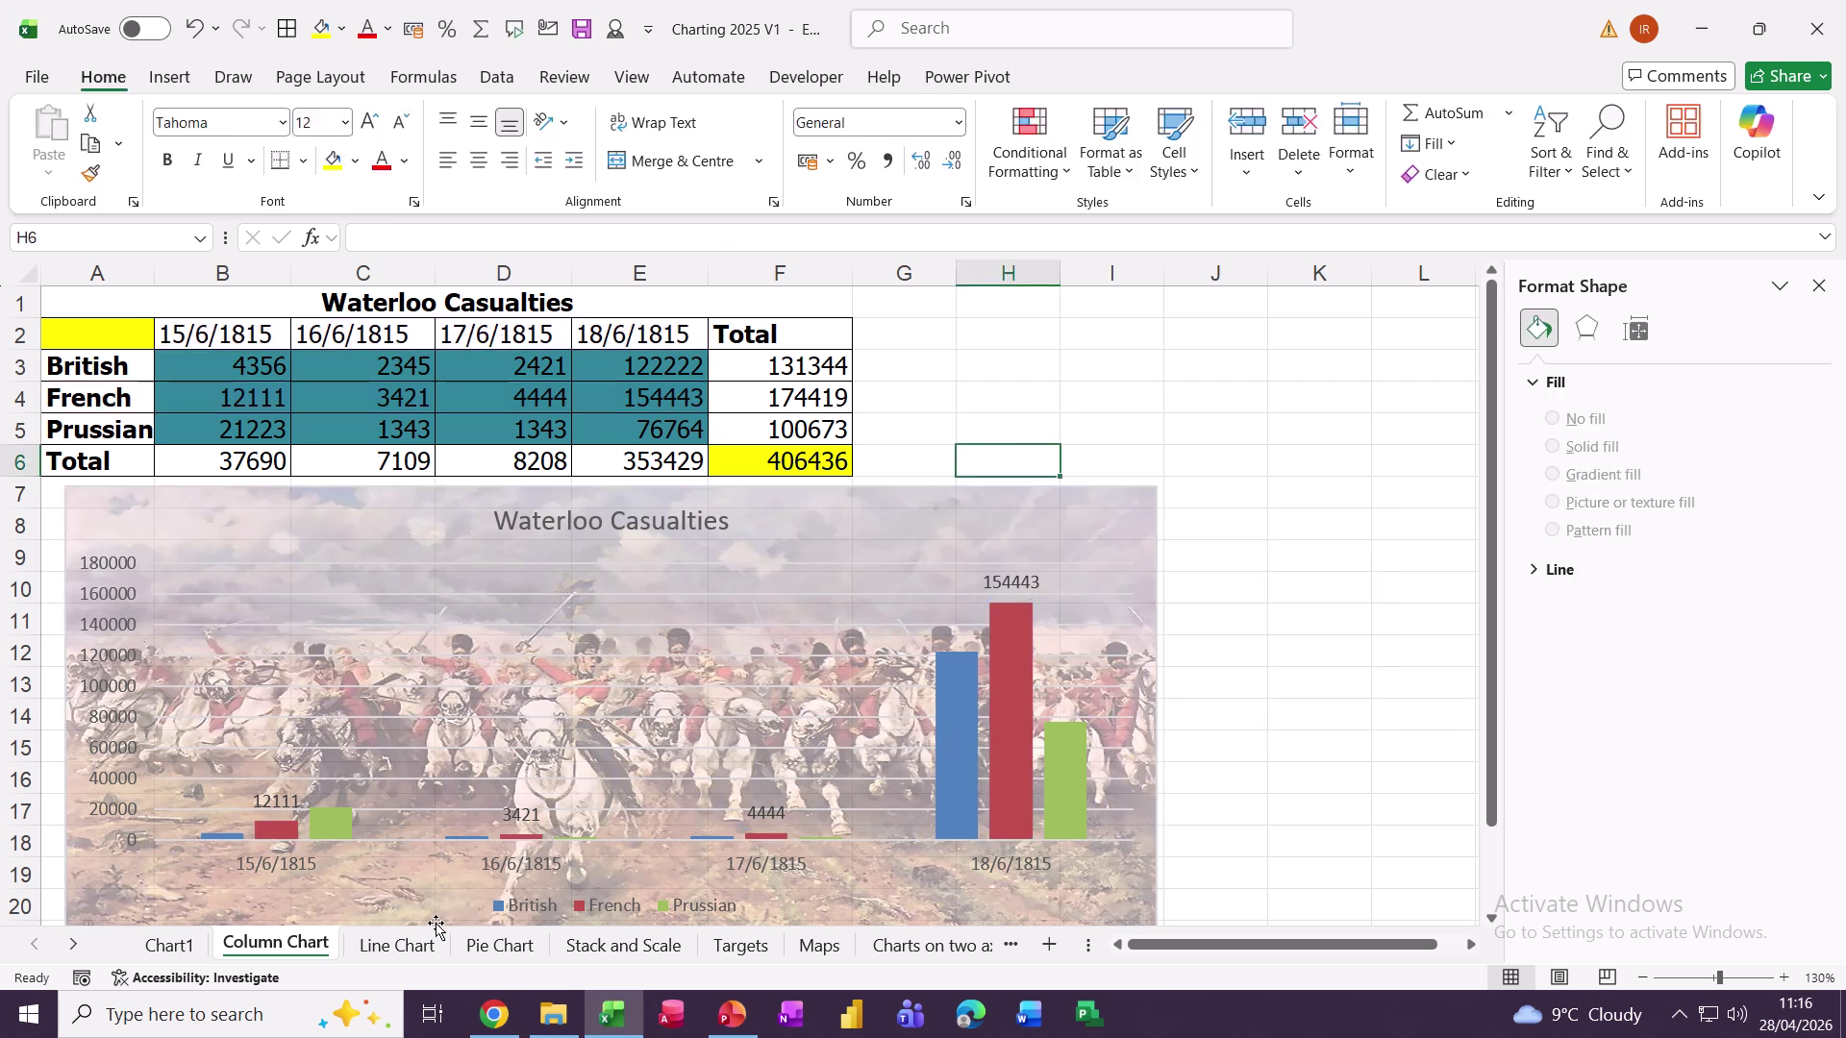
# Step: Delete the existing Sales Target chart from the Line Chart sheet, with the formatting pane closed
pyautogui.click(396, 946)
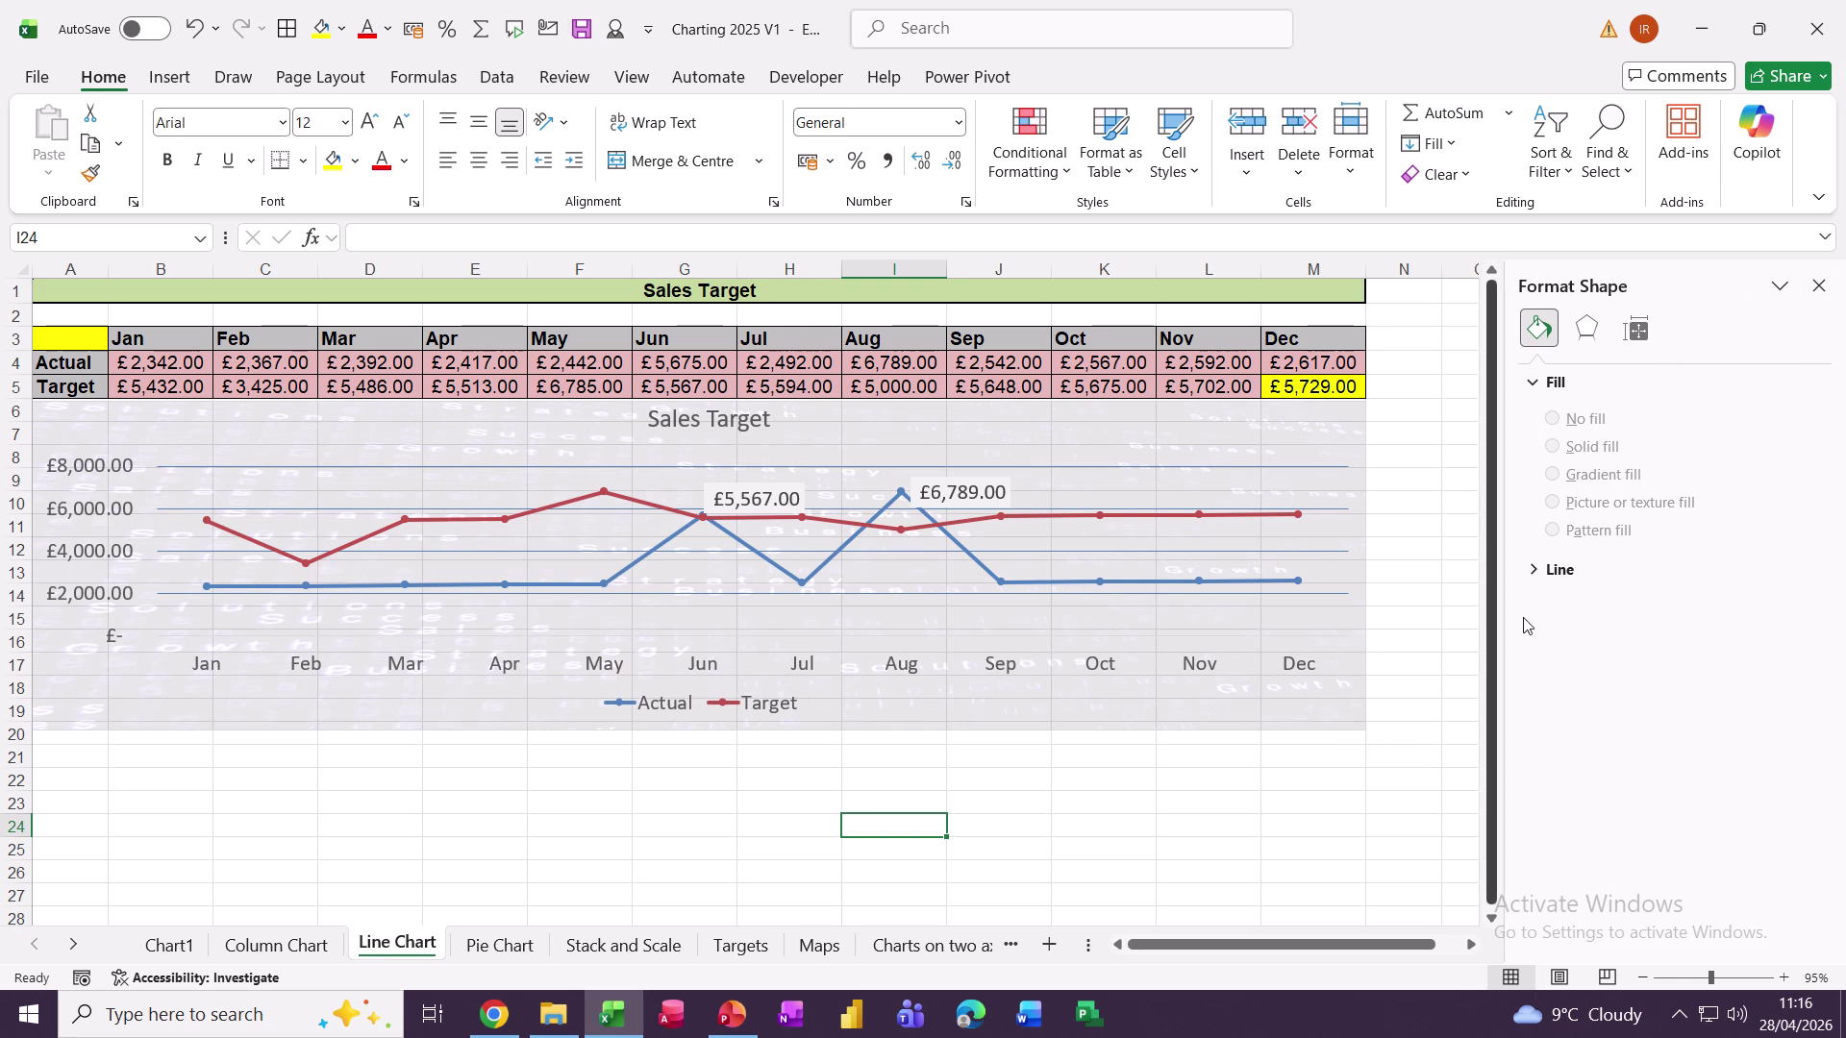
pyautogui.click(1818, 286)
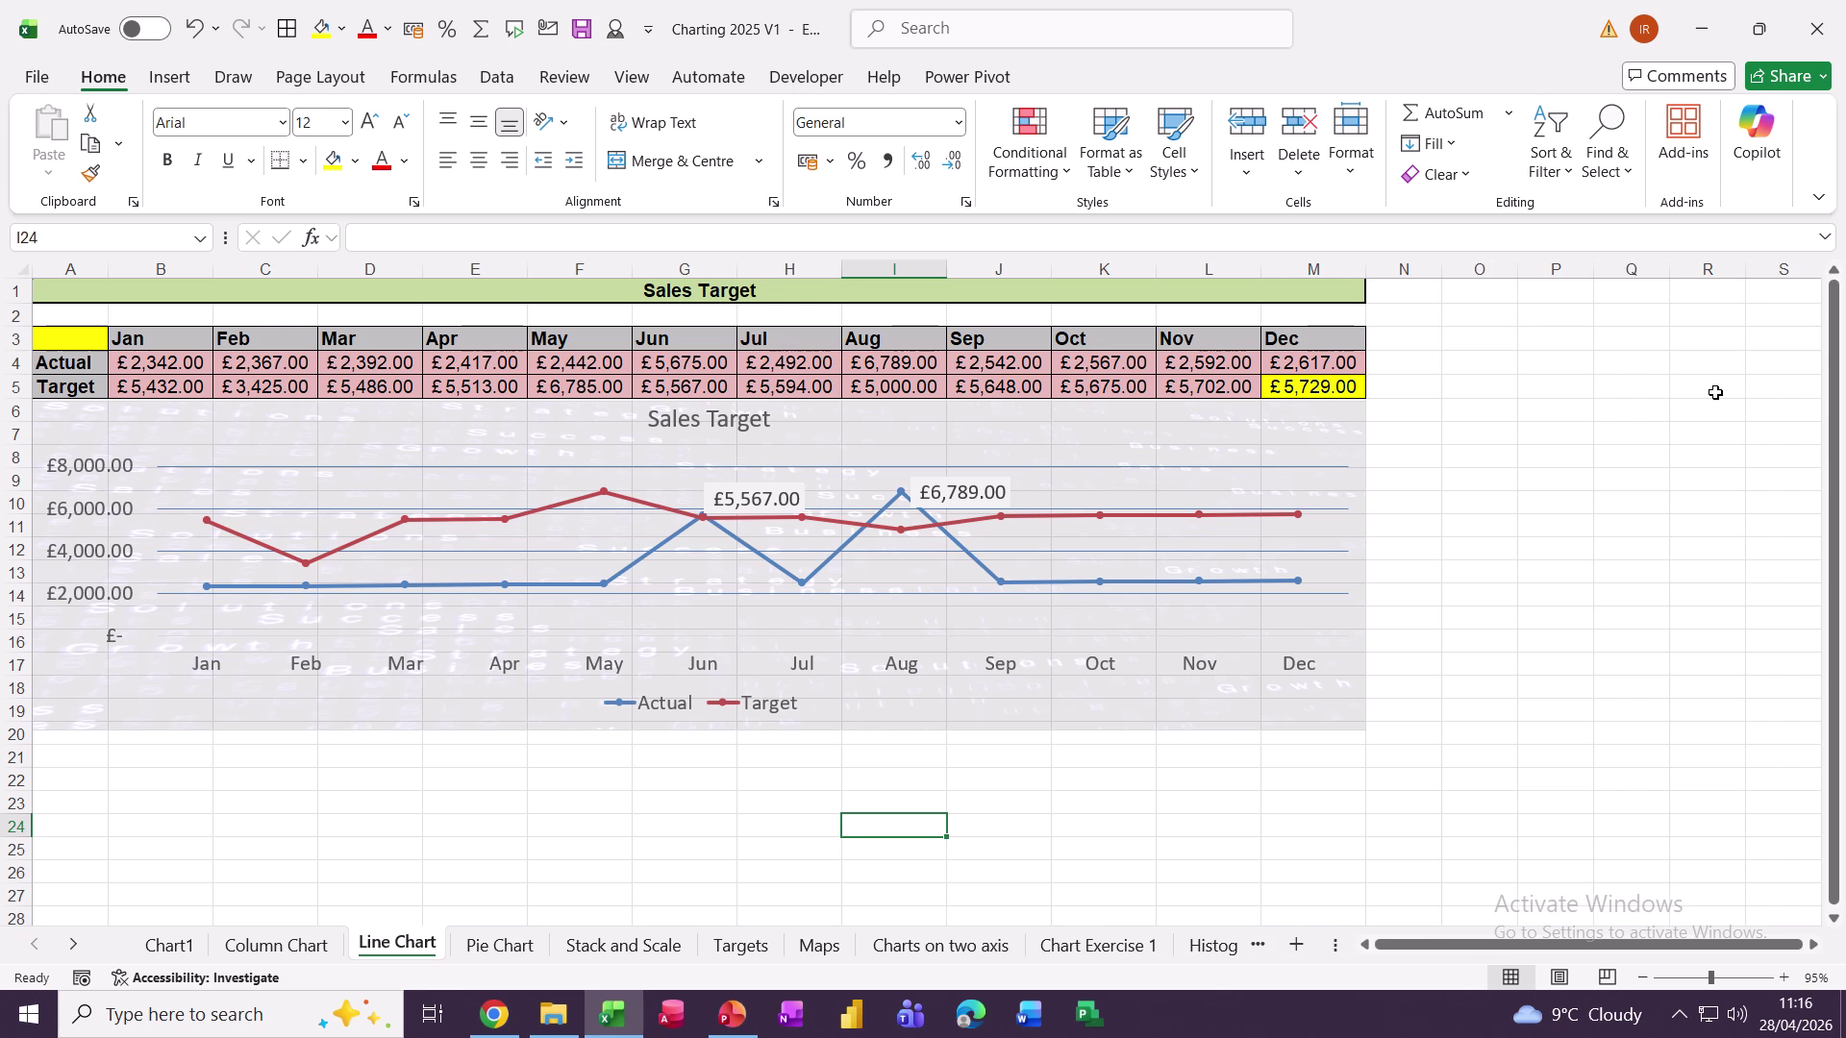
pyautogui.click(1250, 731)
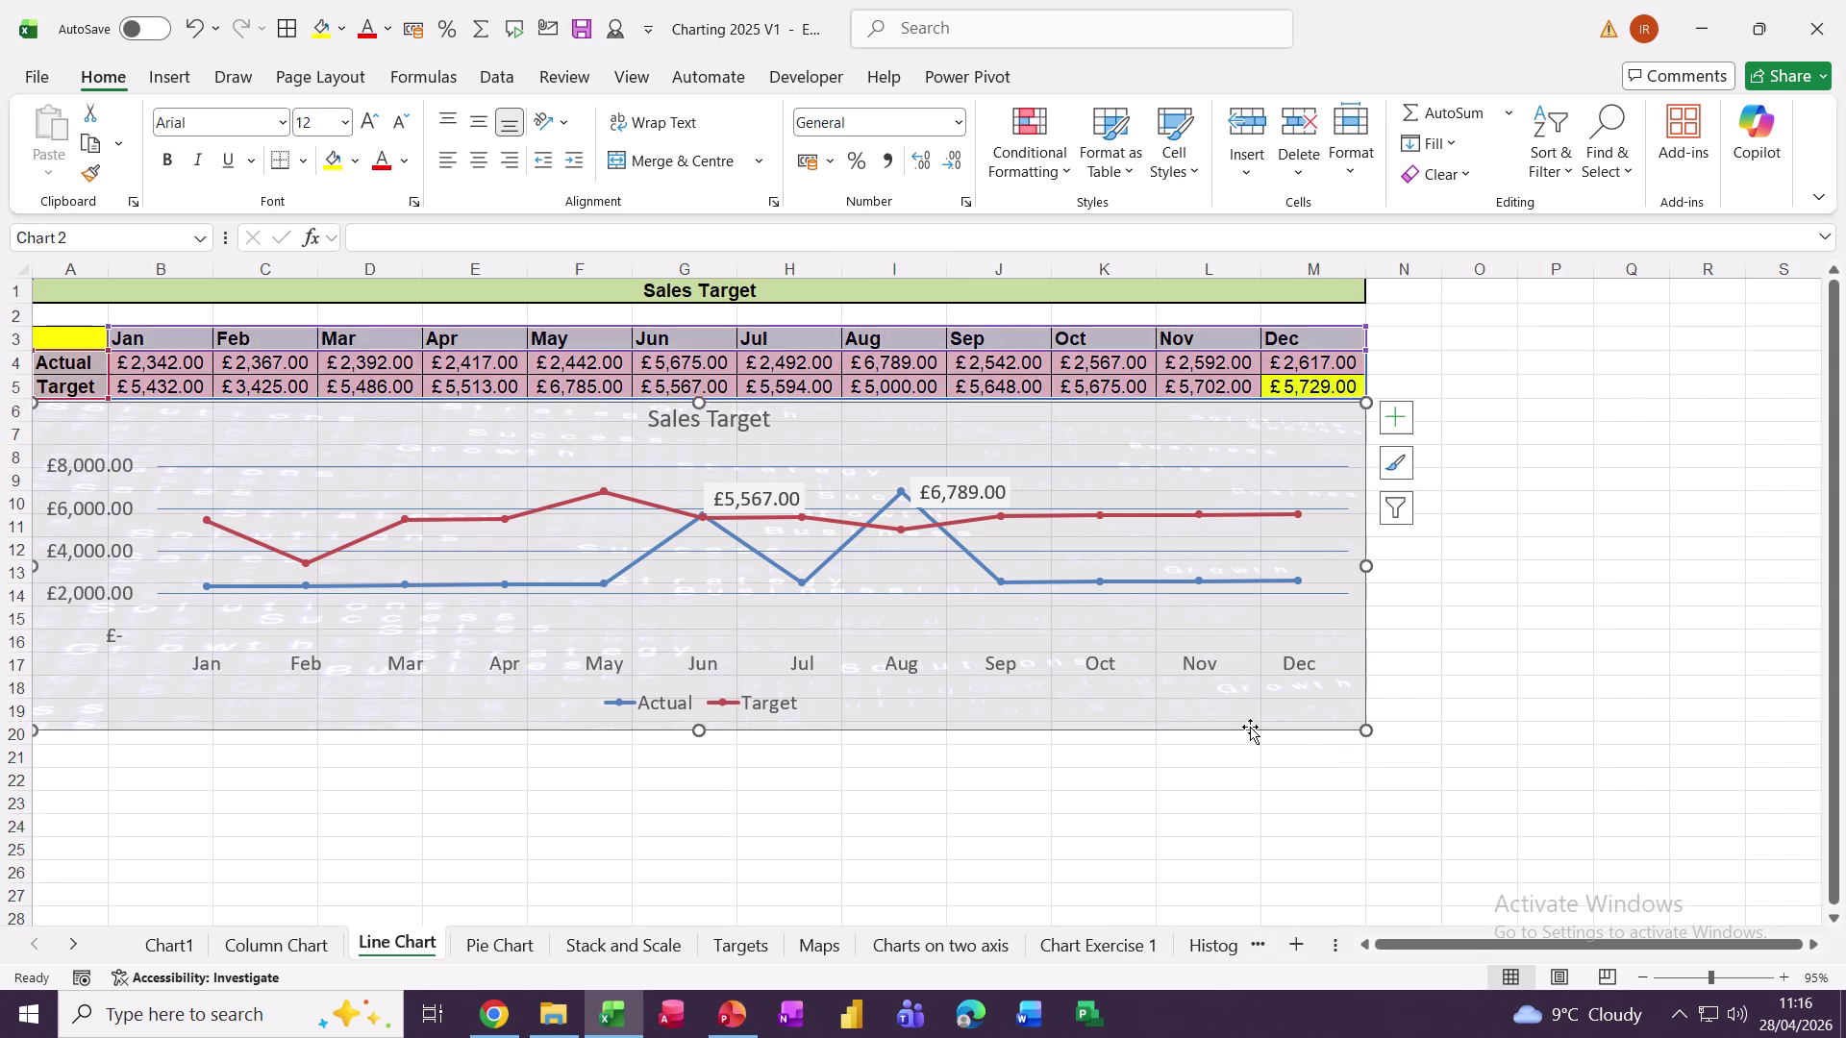
pyautogui.press('Delete')
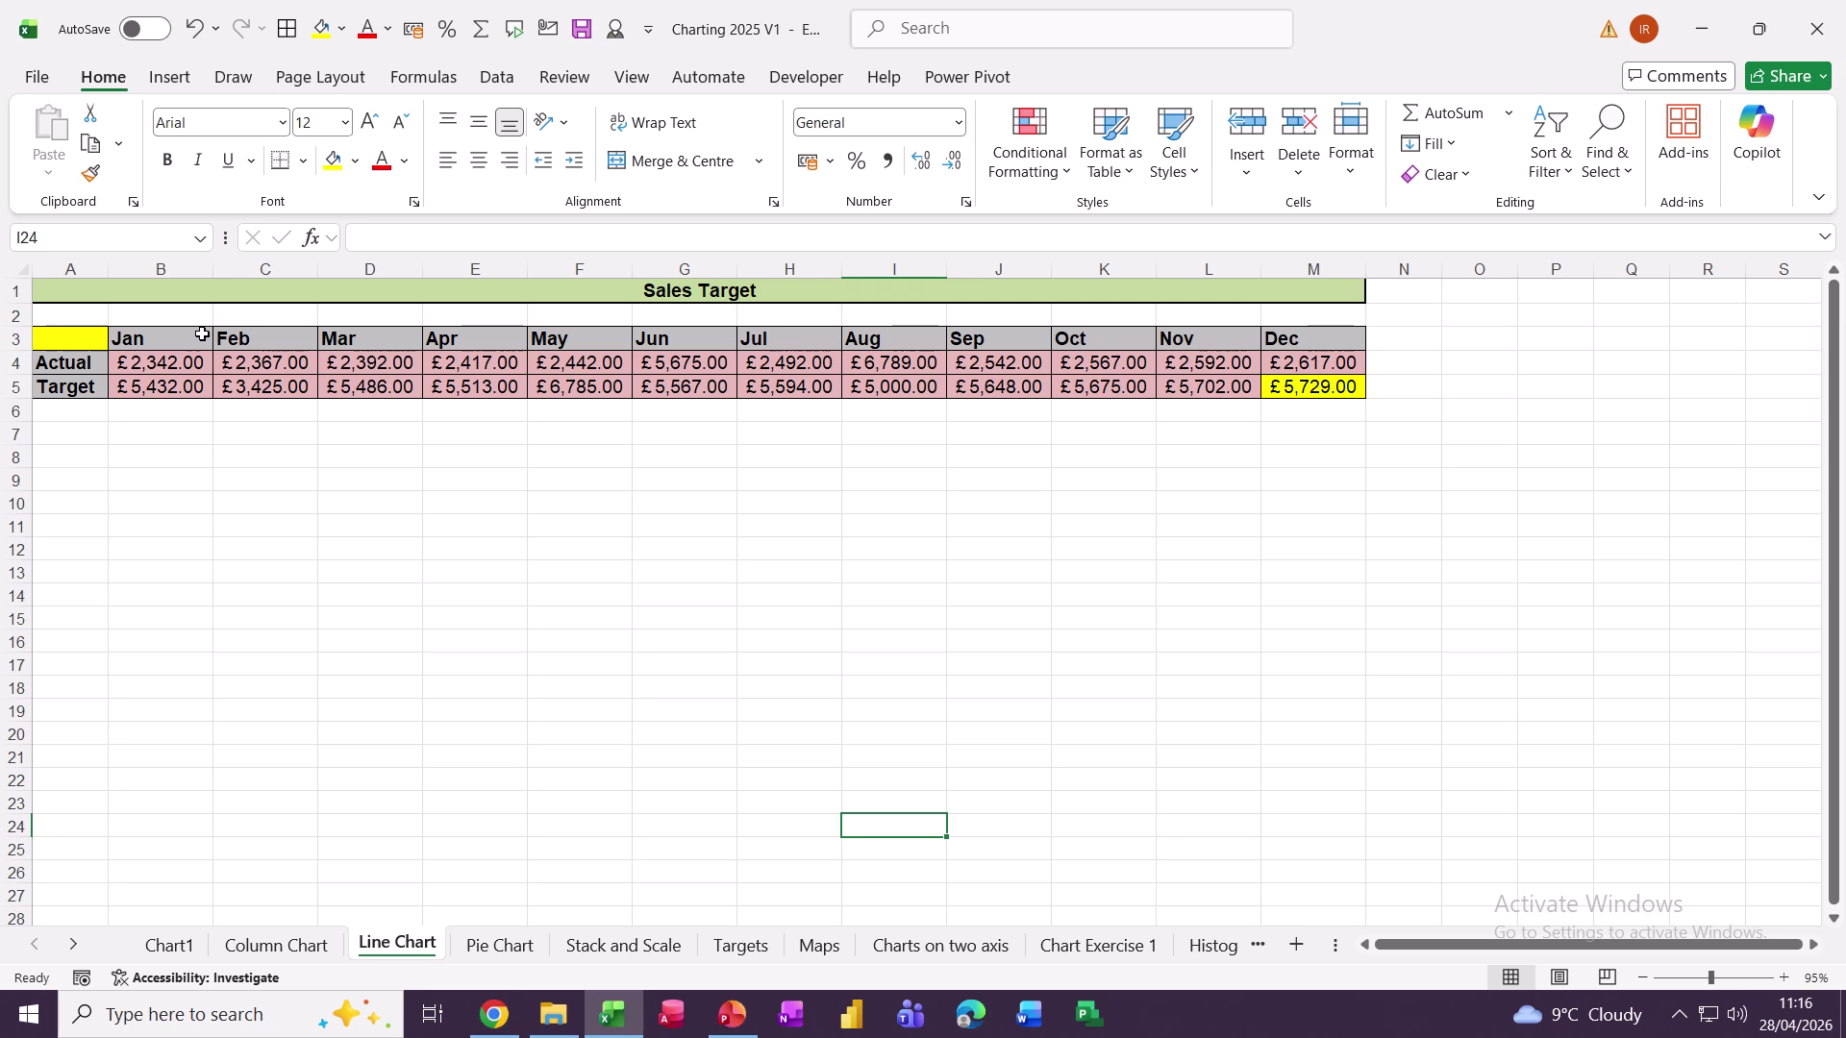
# Step: Insert a 2D line chart with markers from A3:M5 and widen it on both sides to span roughly columns A to M
pyautogui.moveTo(59, 332); pyautogui.dragTo(1332, 390)
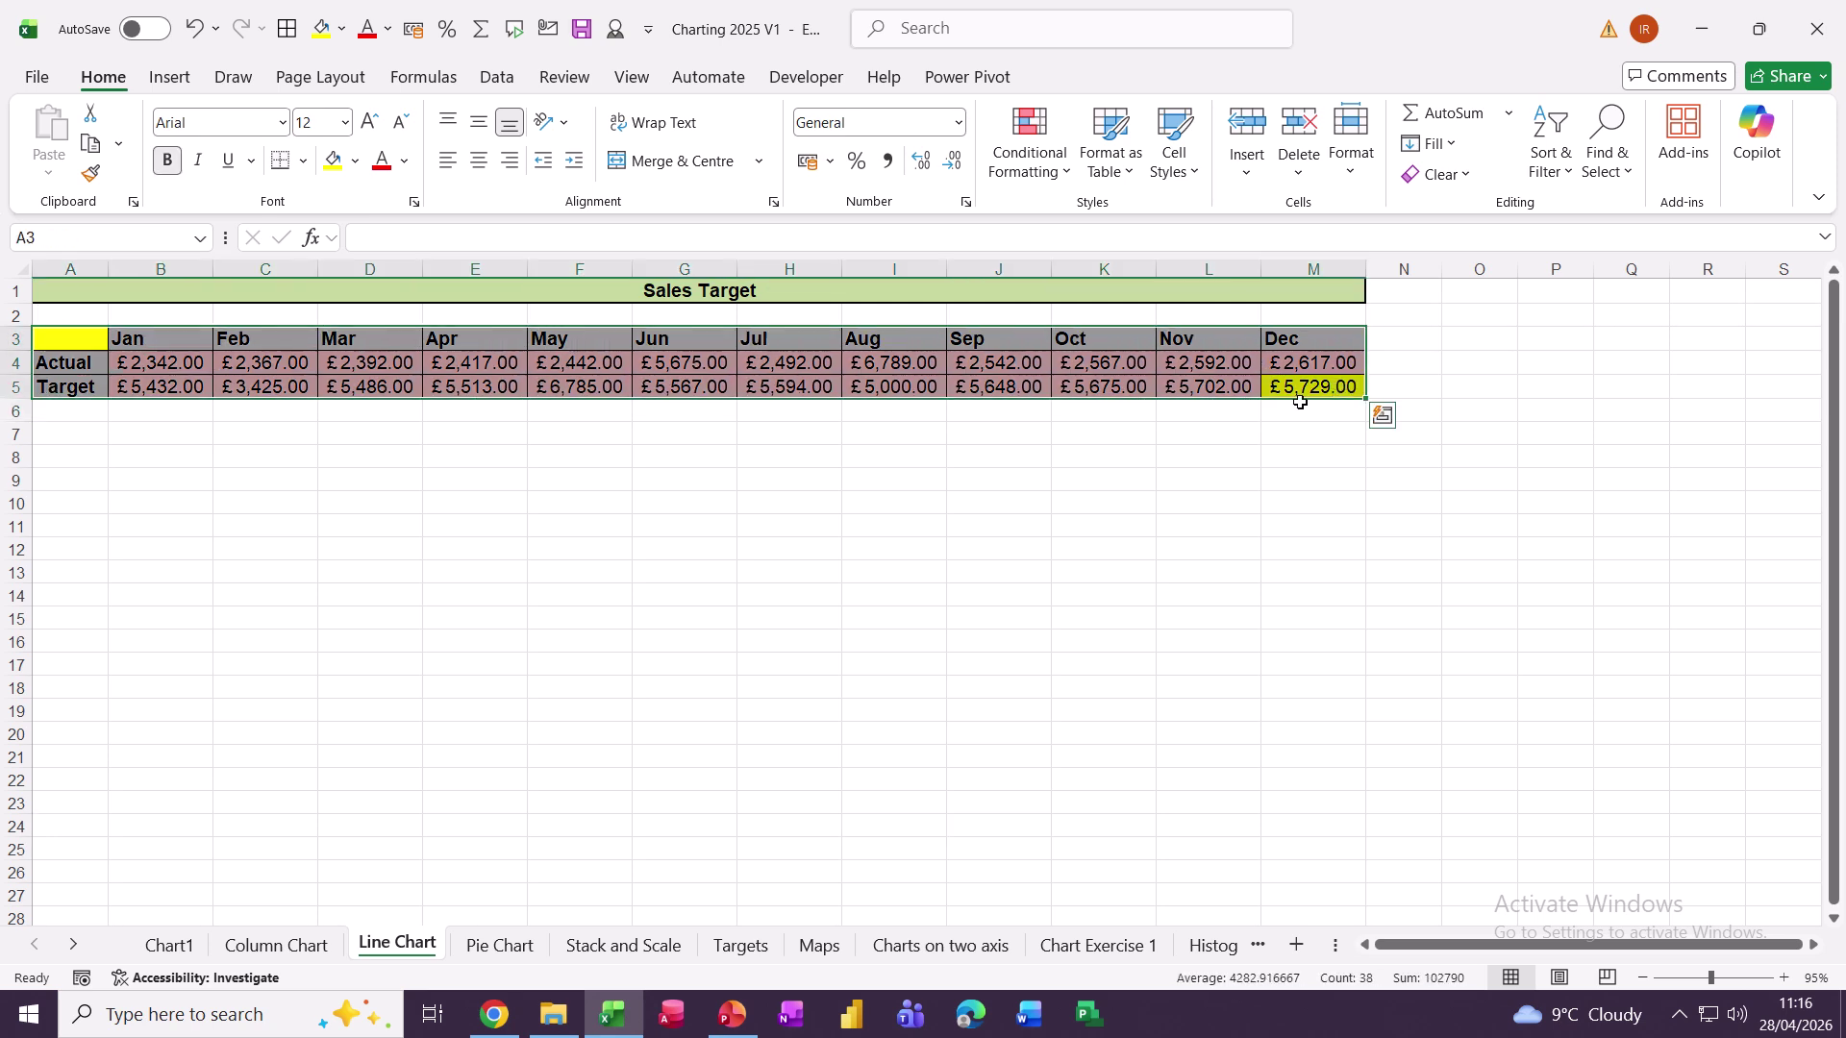
pyautogui.click(165, 80)
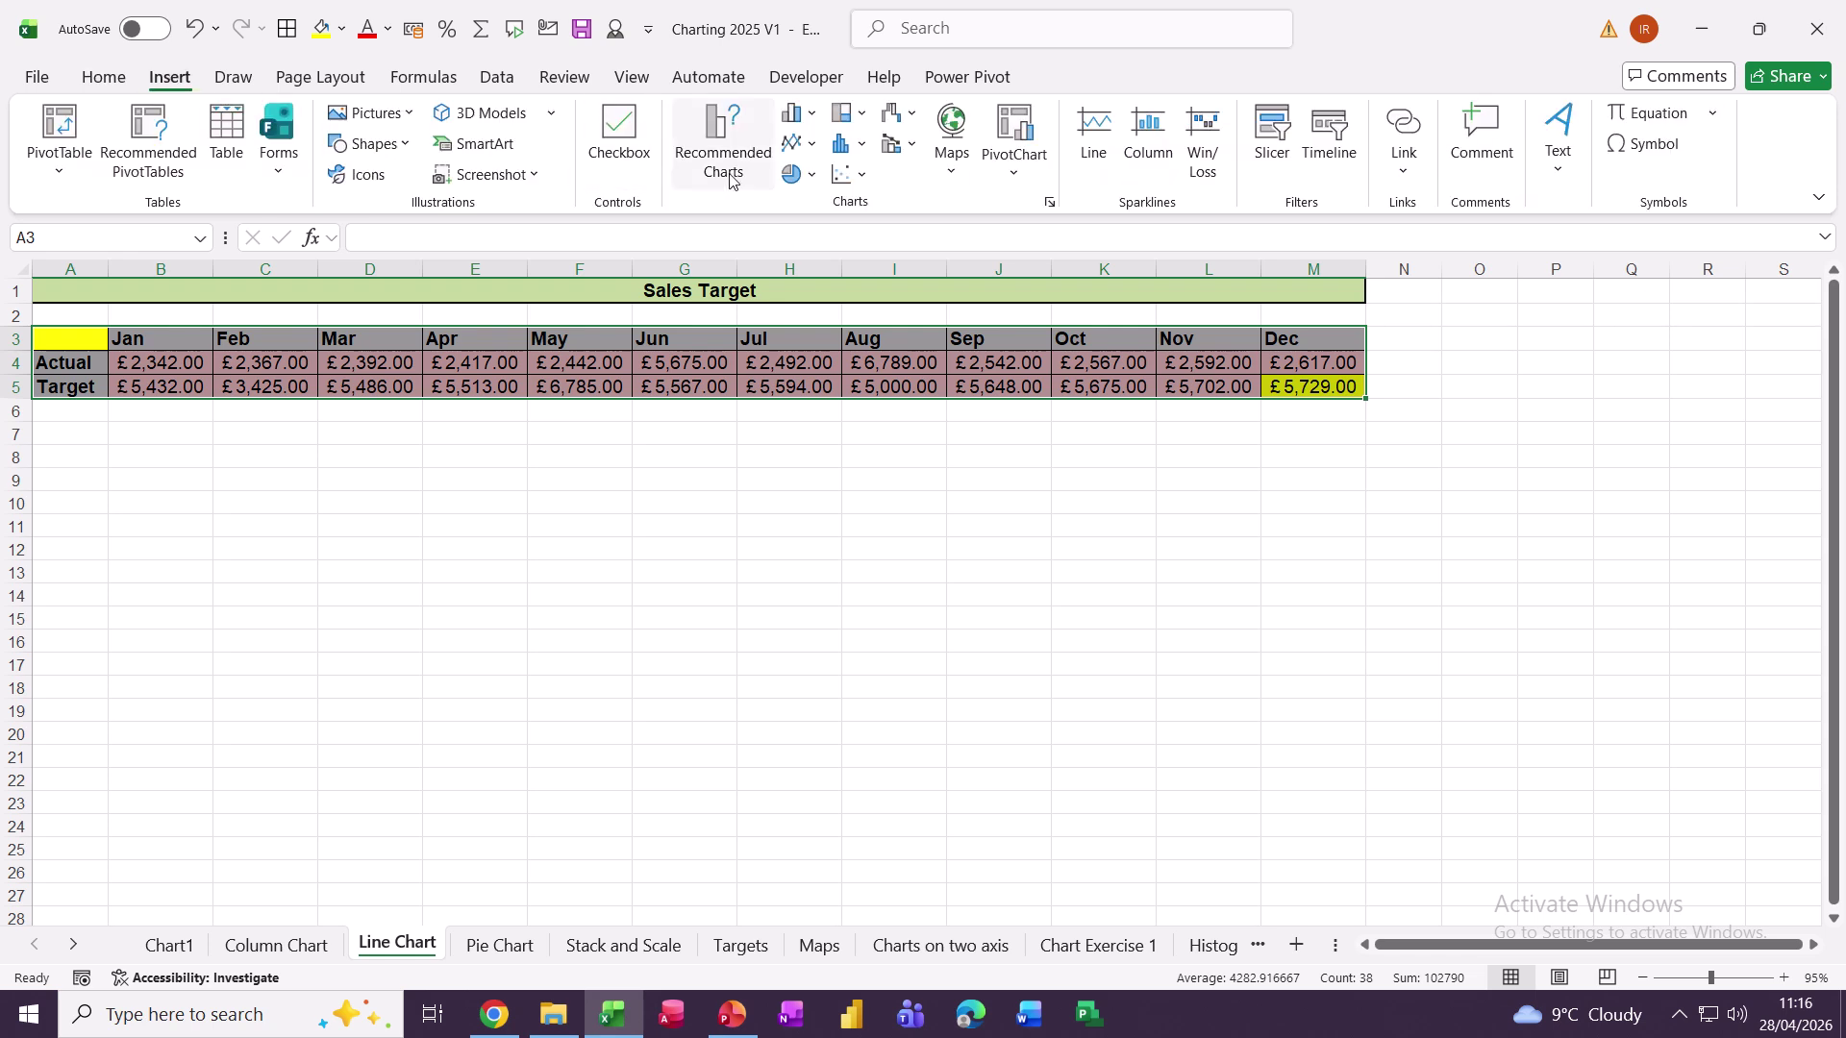
pyautogui.click(813, 146)
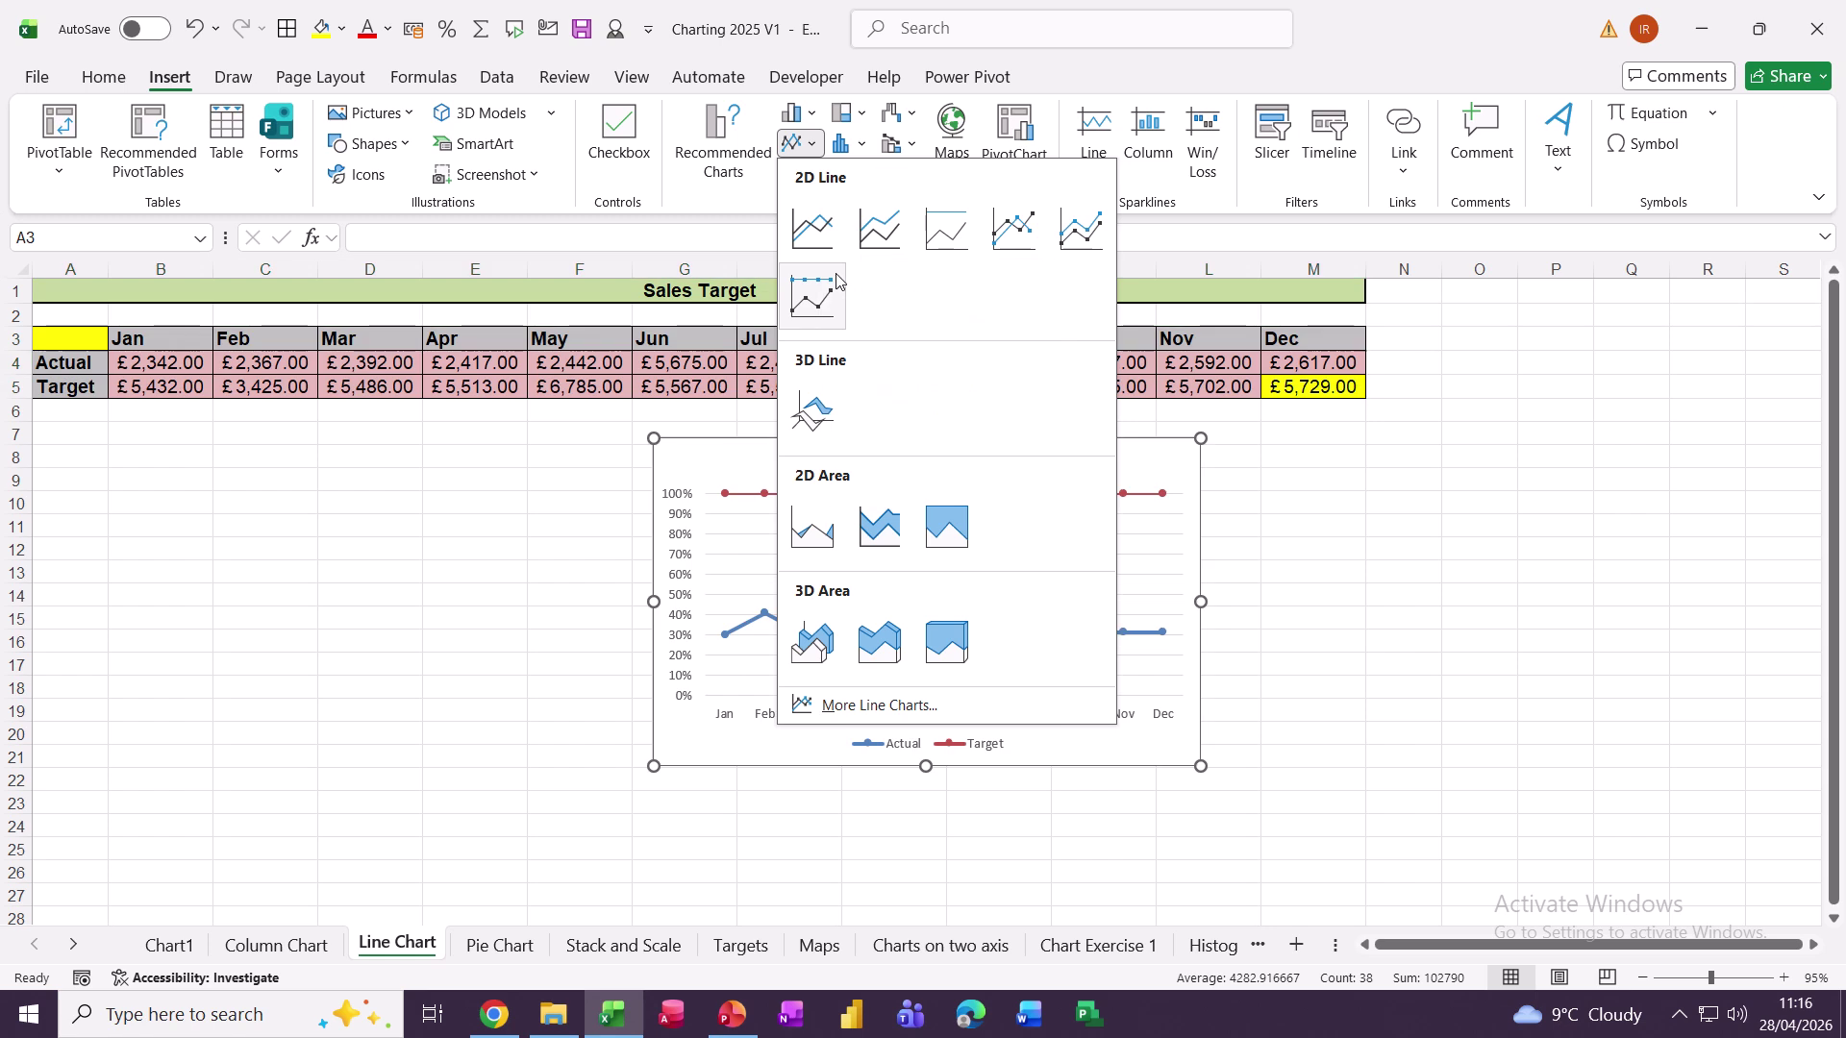
pyautogui.click(1013, 230)
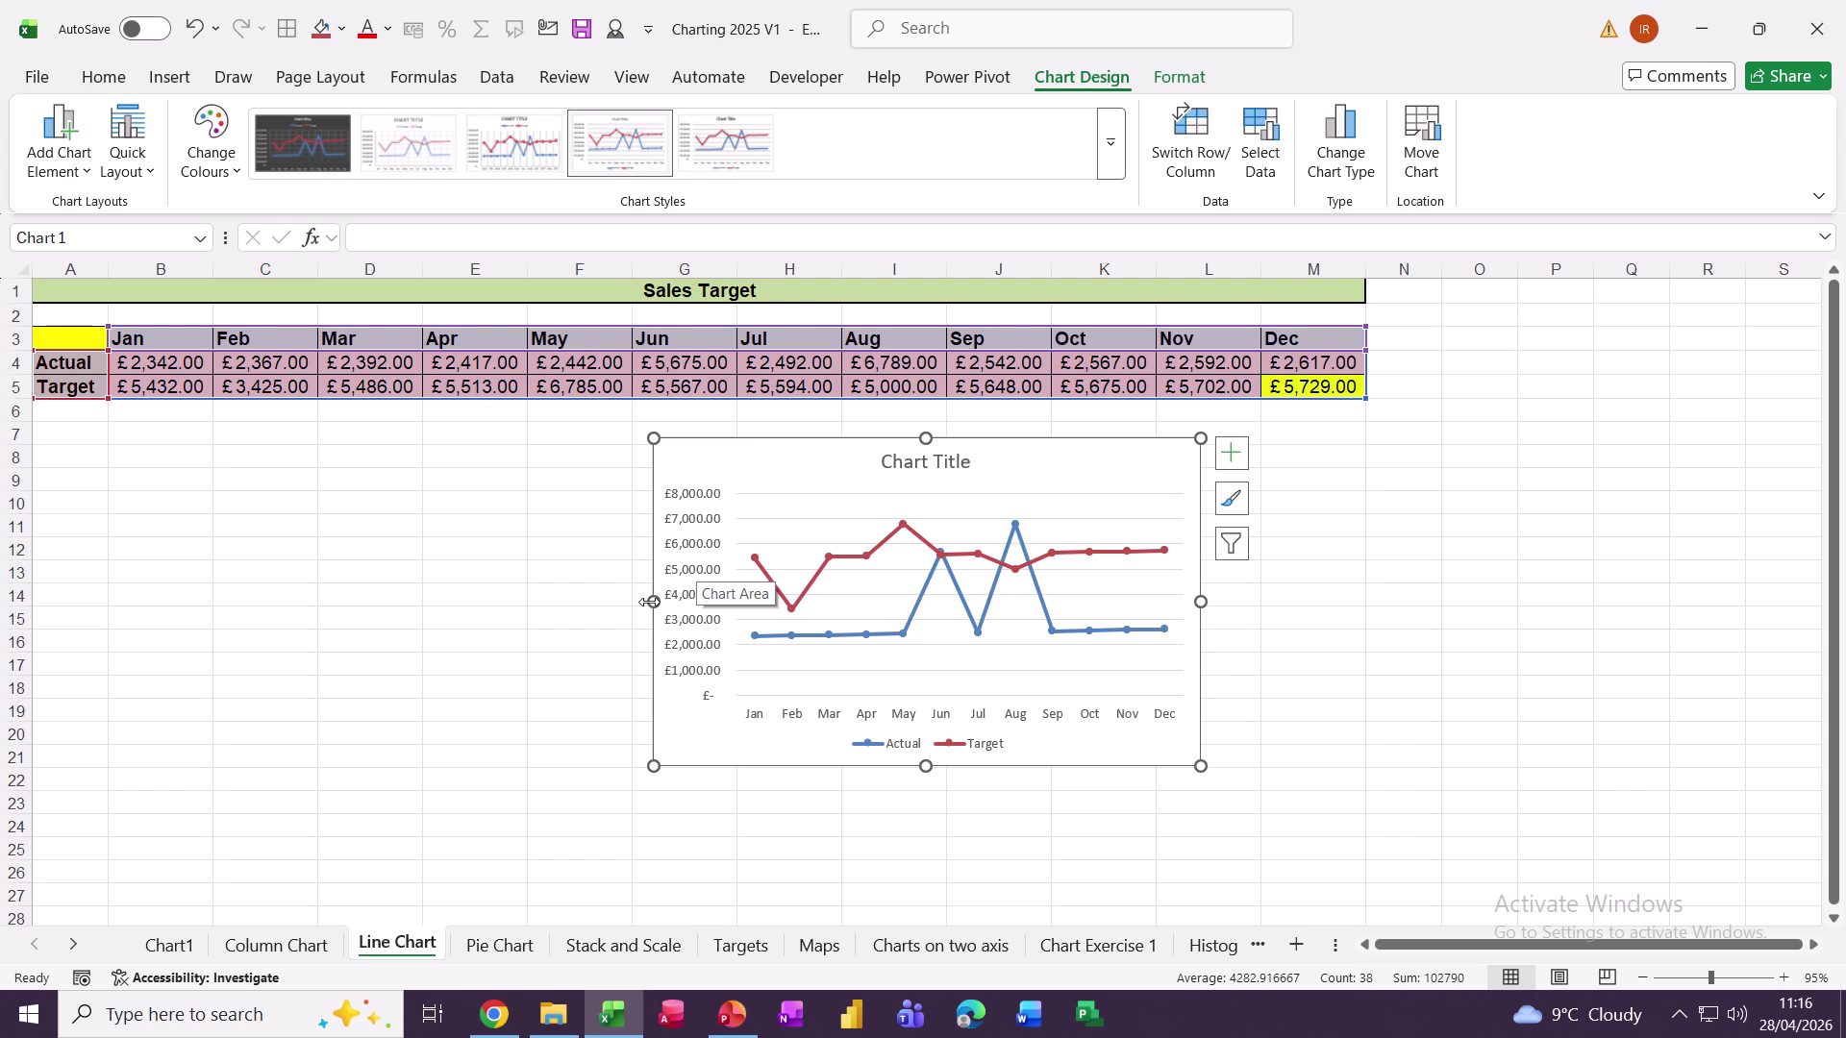
pyautogui.moveTo(652, 601); pyautogui.dragTo(103, 588)
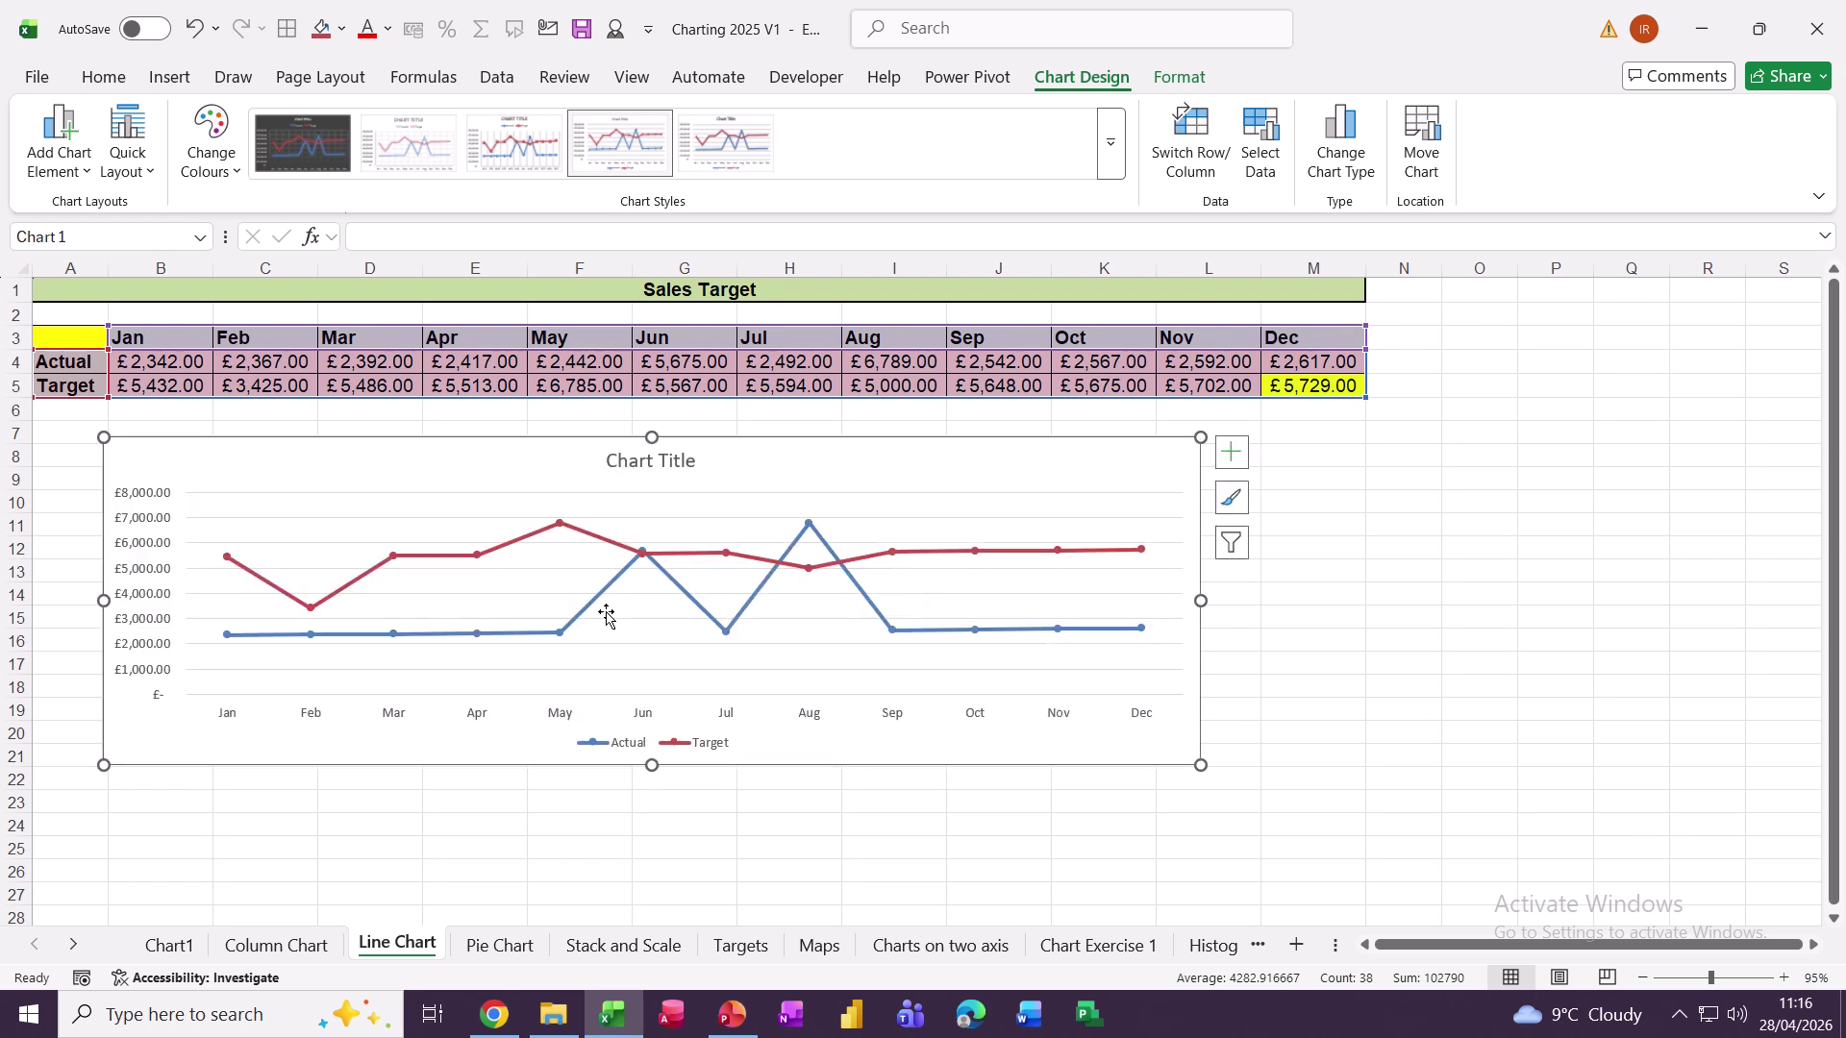
pyautogui.moveTo(1200, 600); pyautogui.dragTo(1376, 596)
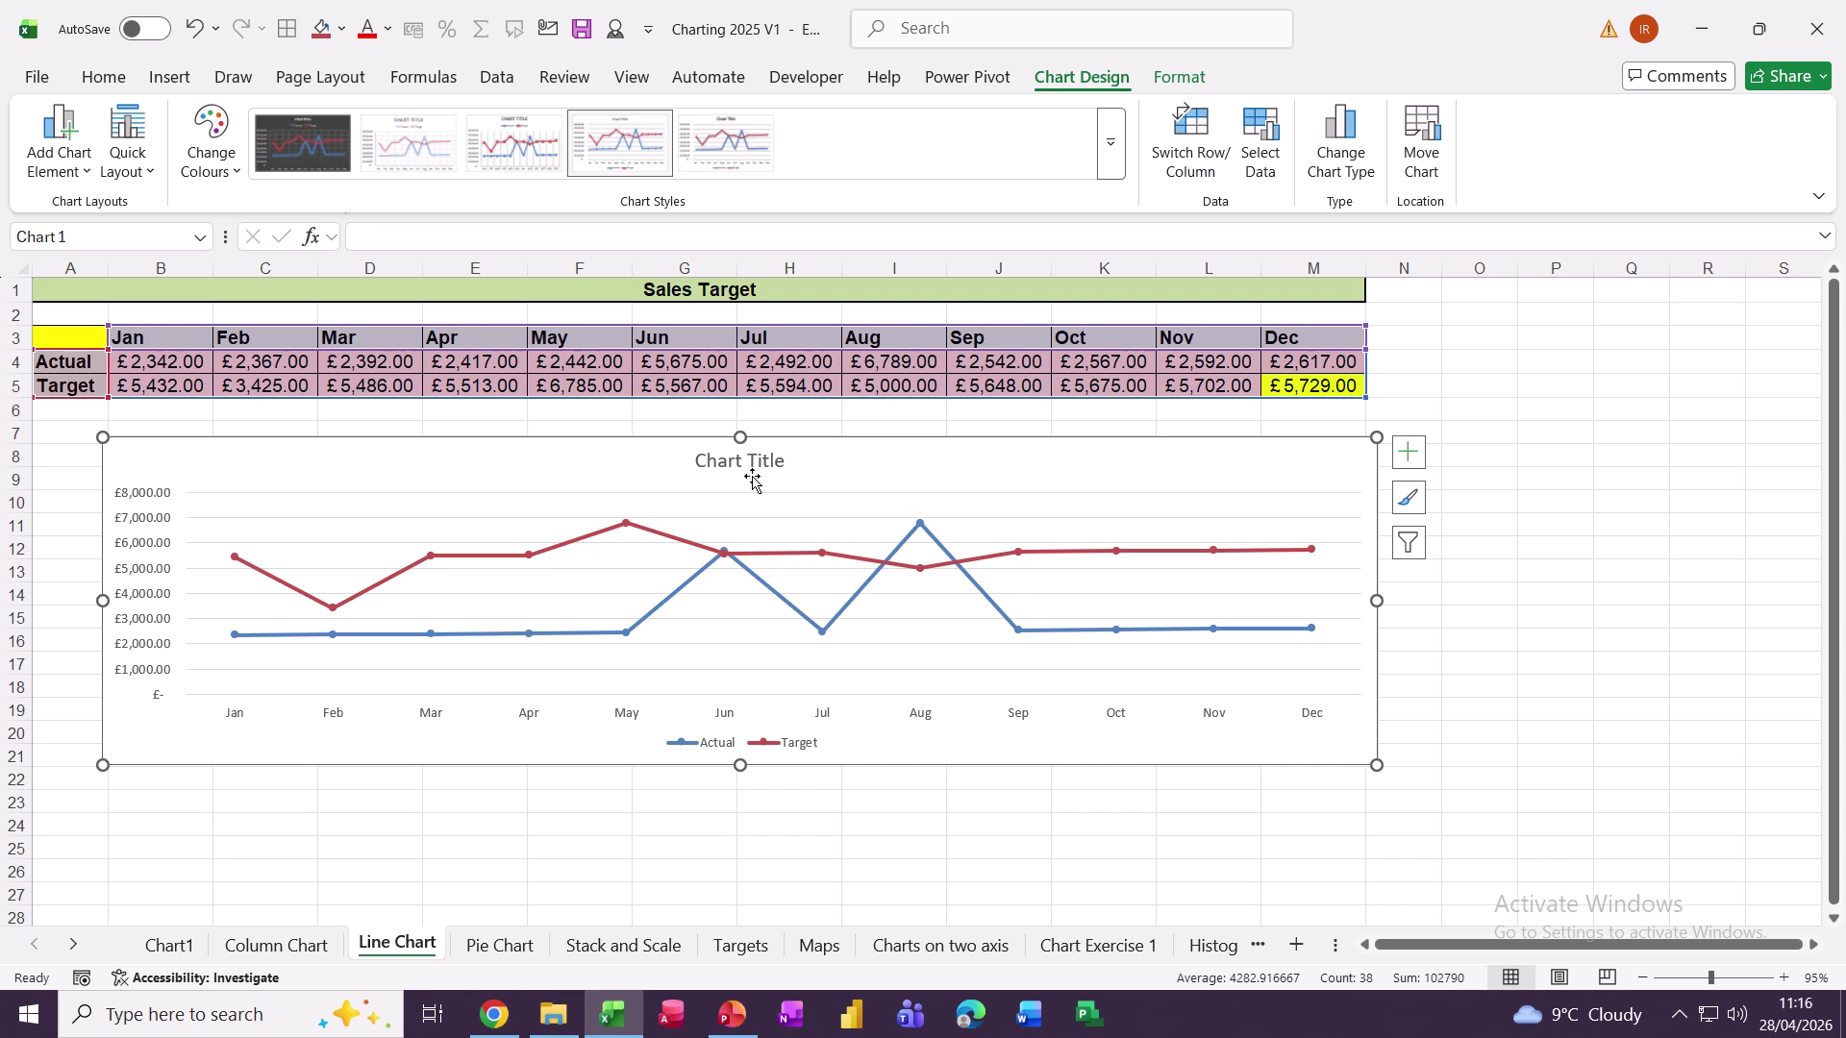
# Step: Link the line chart's title to the Sales Target heading in the merged cell A1
pyautogui.click(715, 461)
pyautogui.click(486, 236)
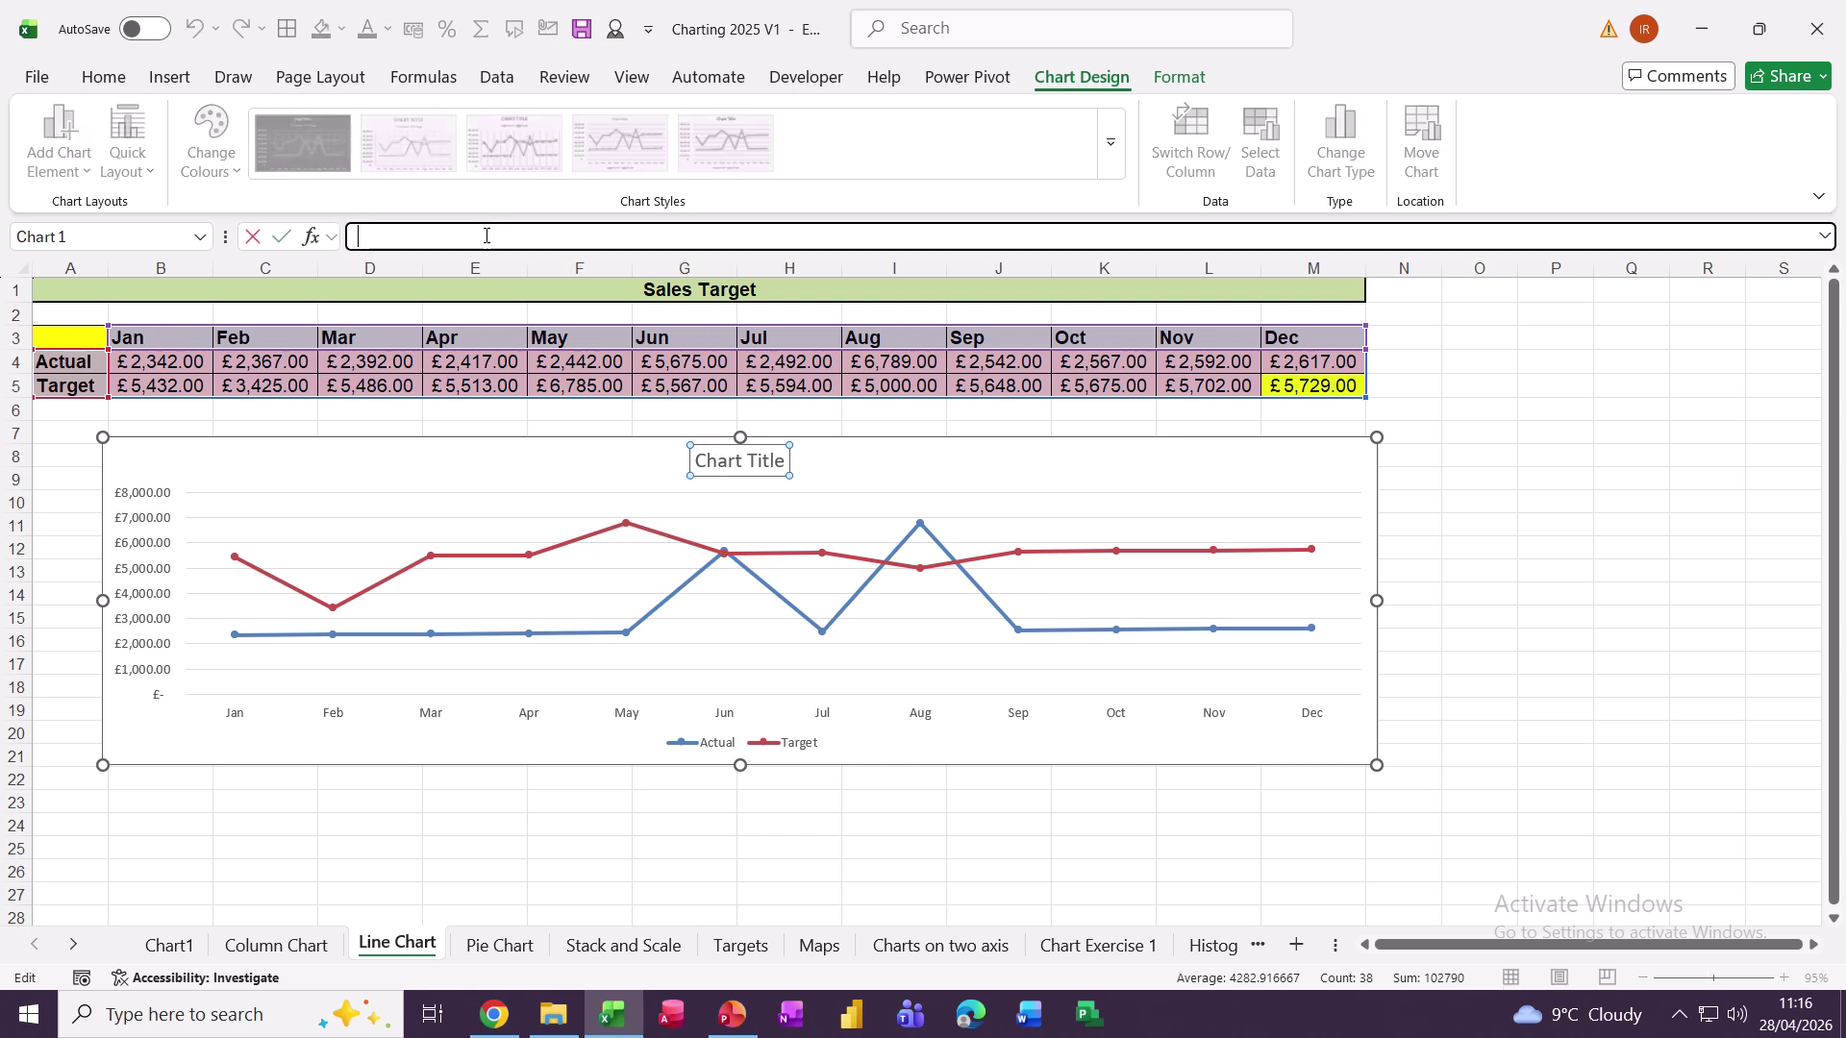
pyautogui.write('=')
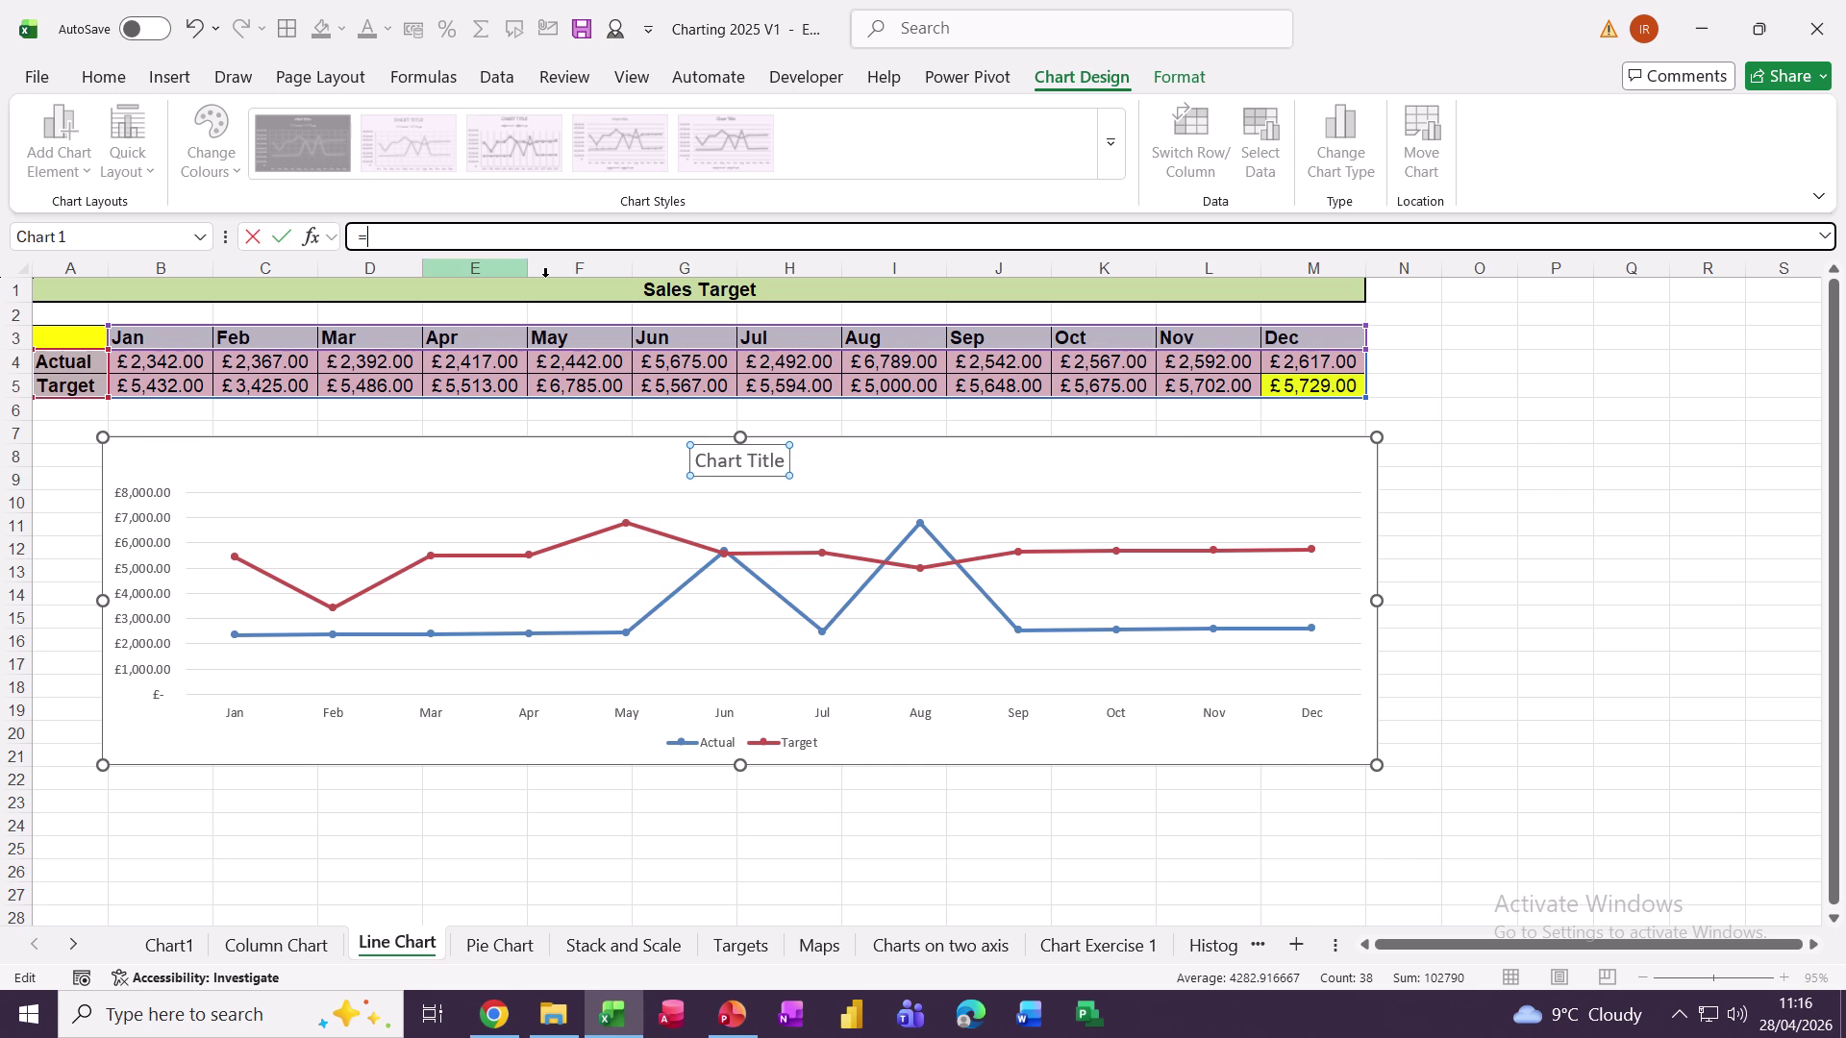
pyautogui.click(627, 291)
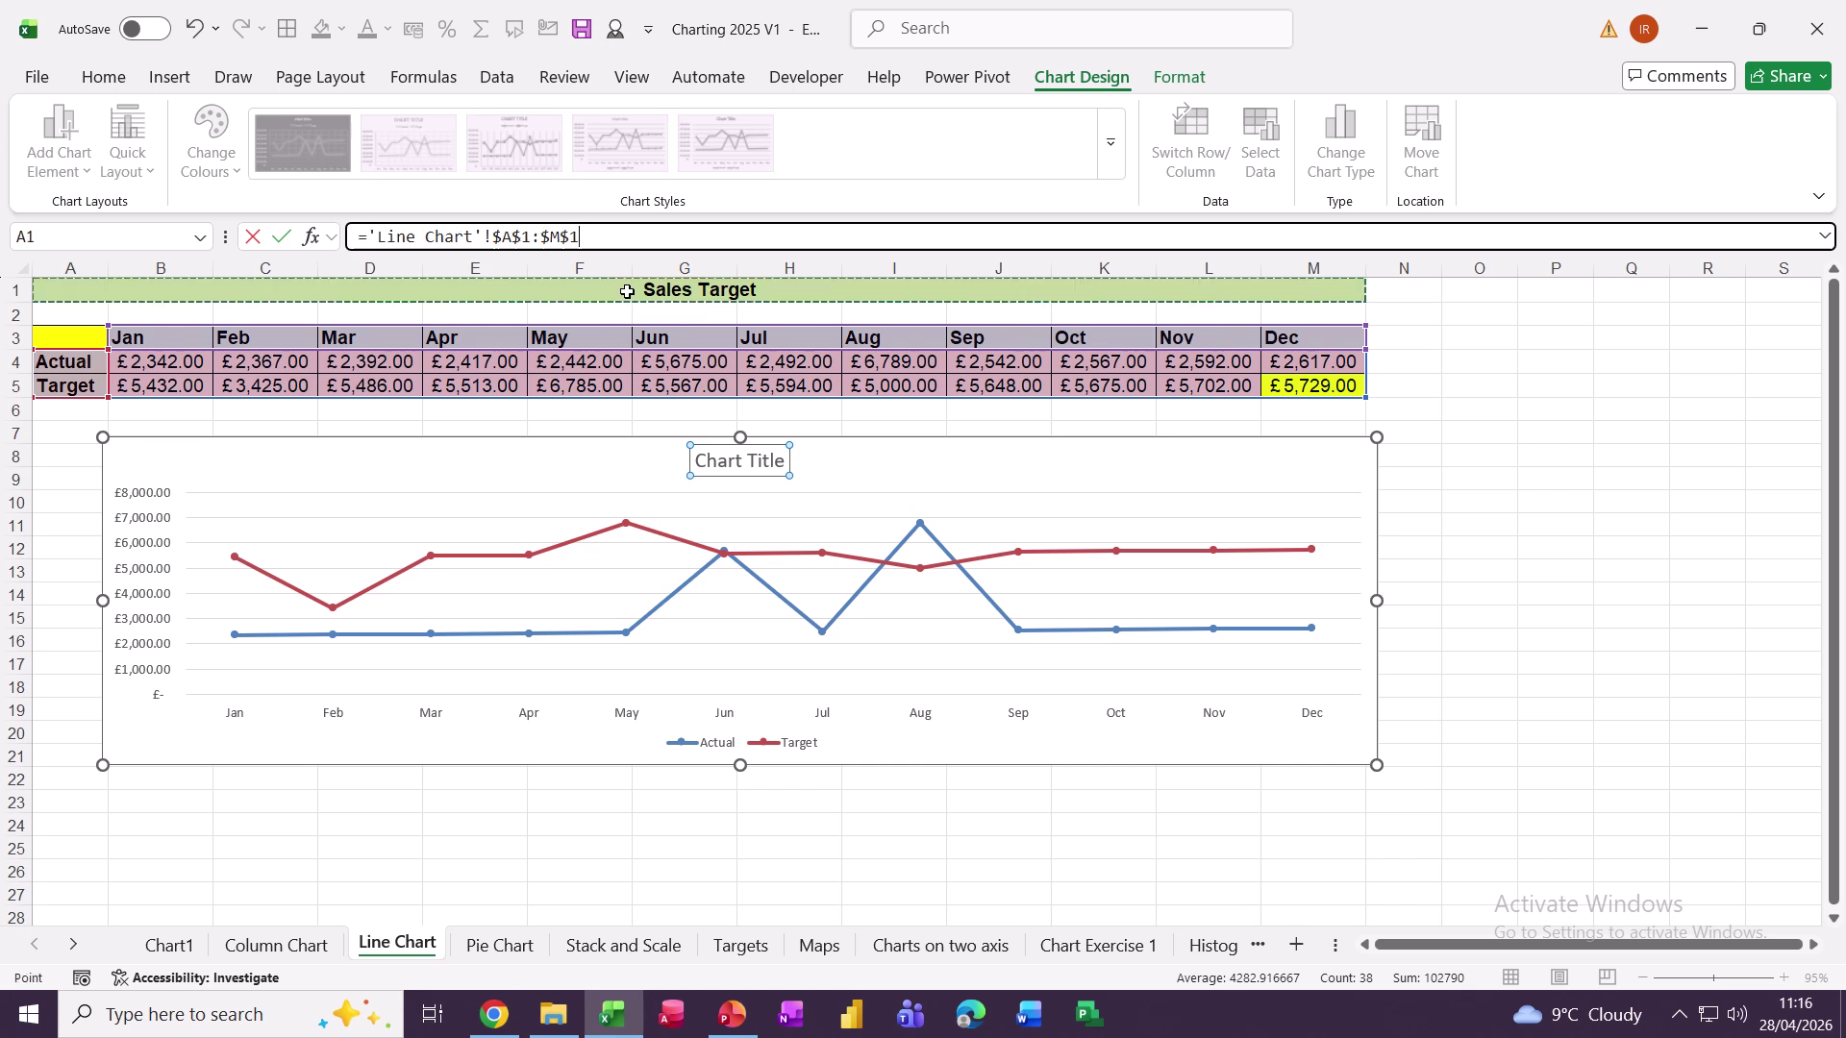
pyautogui.click(285, 242)
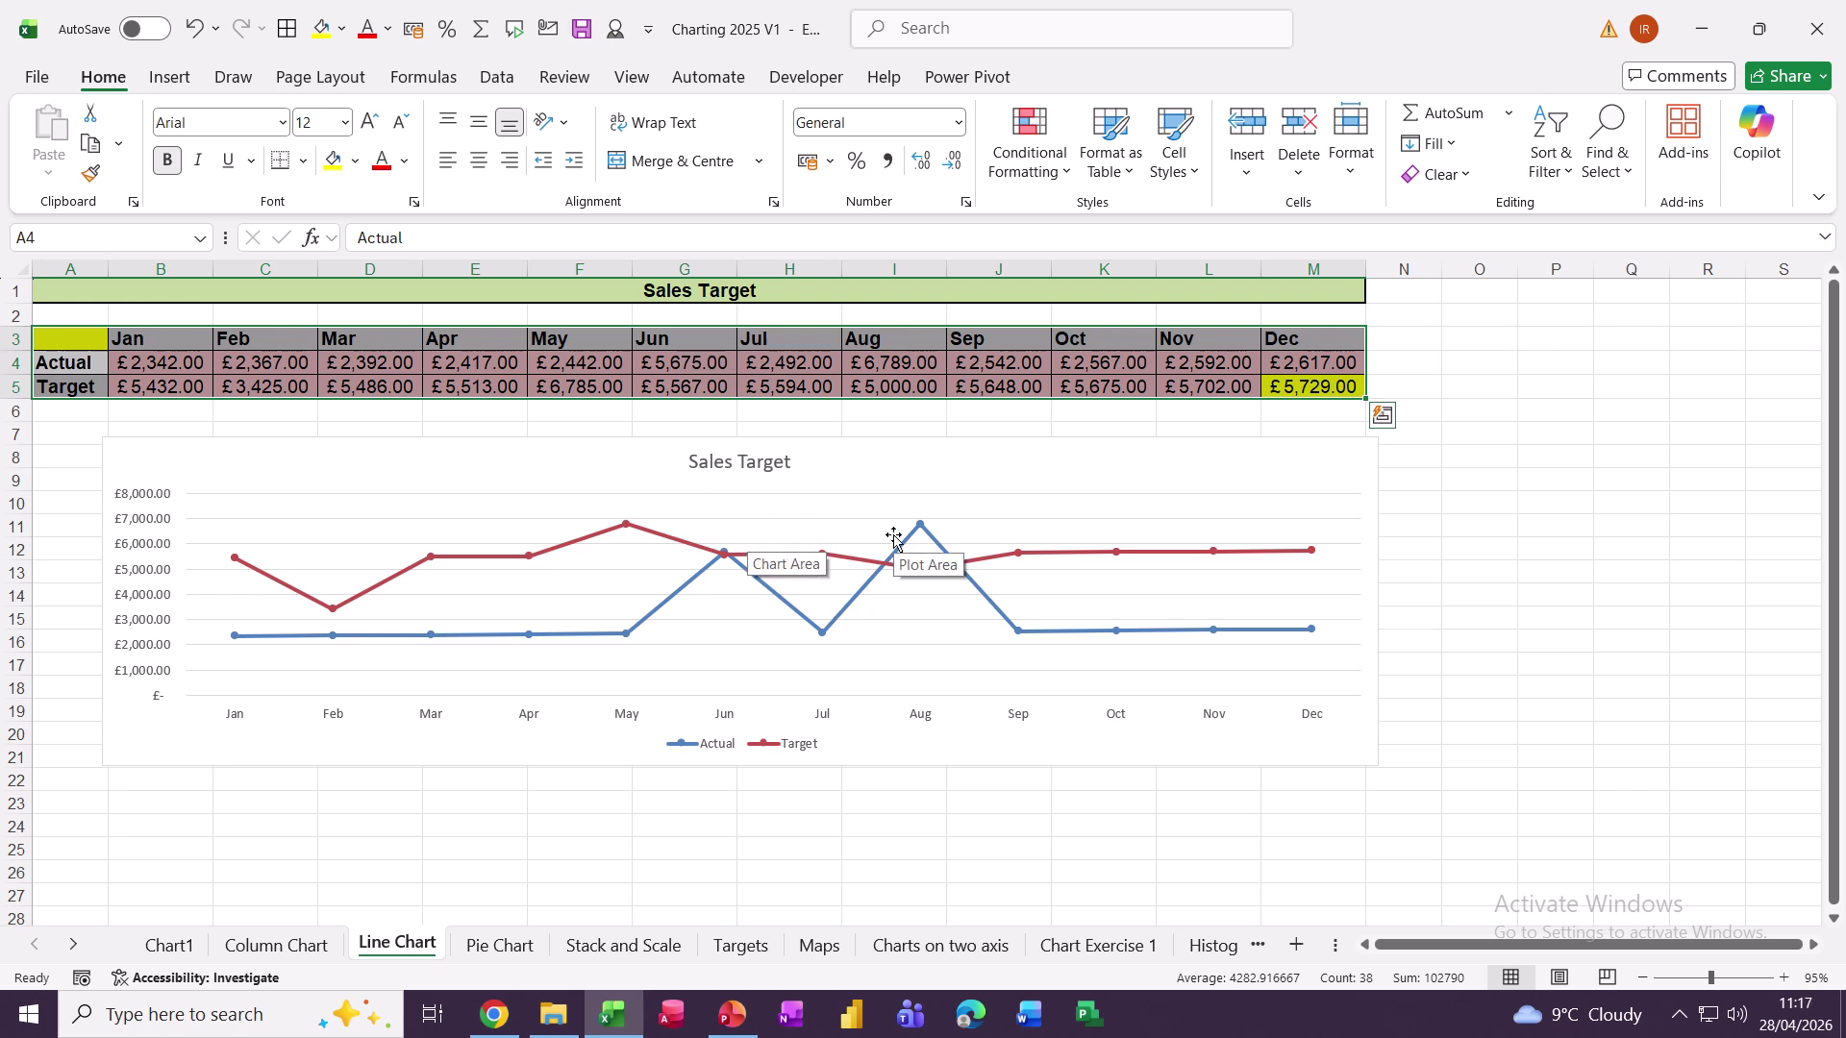
# Step: Change the Sales Target chart to a Clustered Column – Line combo, with Actual as columns and Target as a line
pyautogui.click(647, 620)
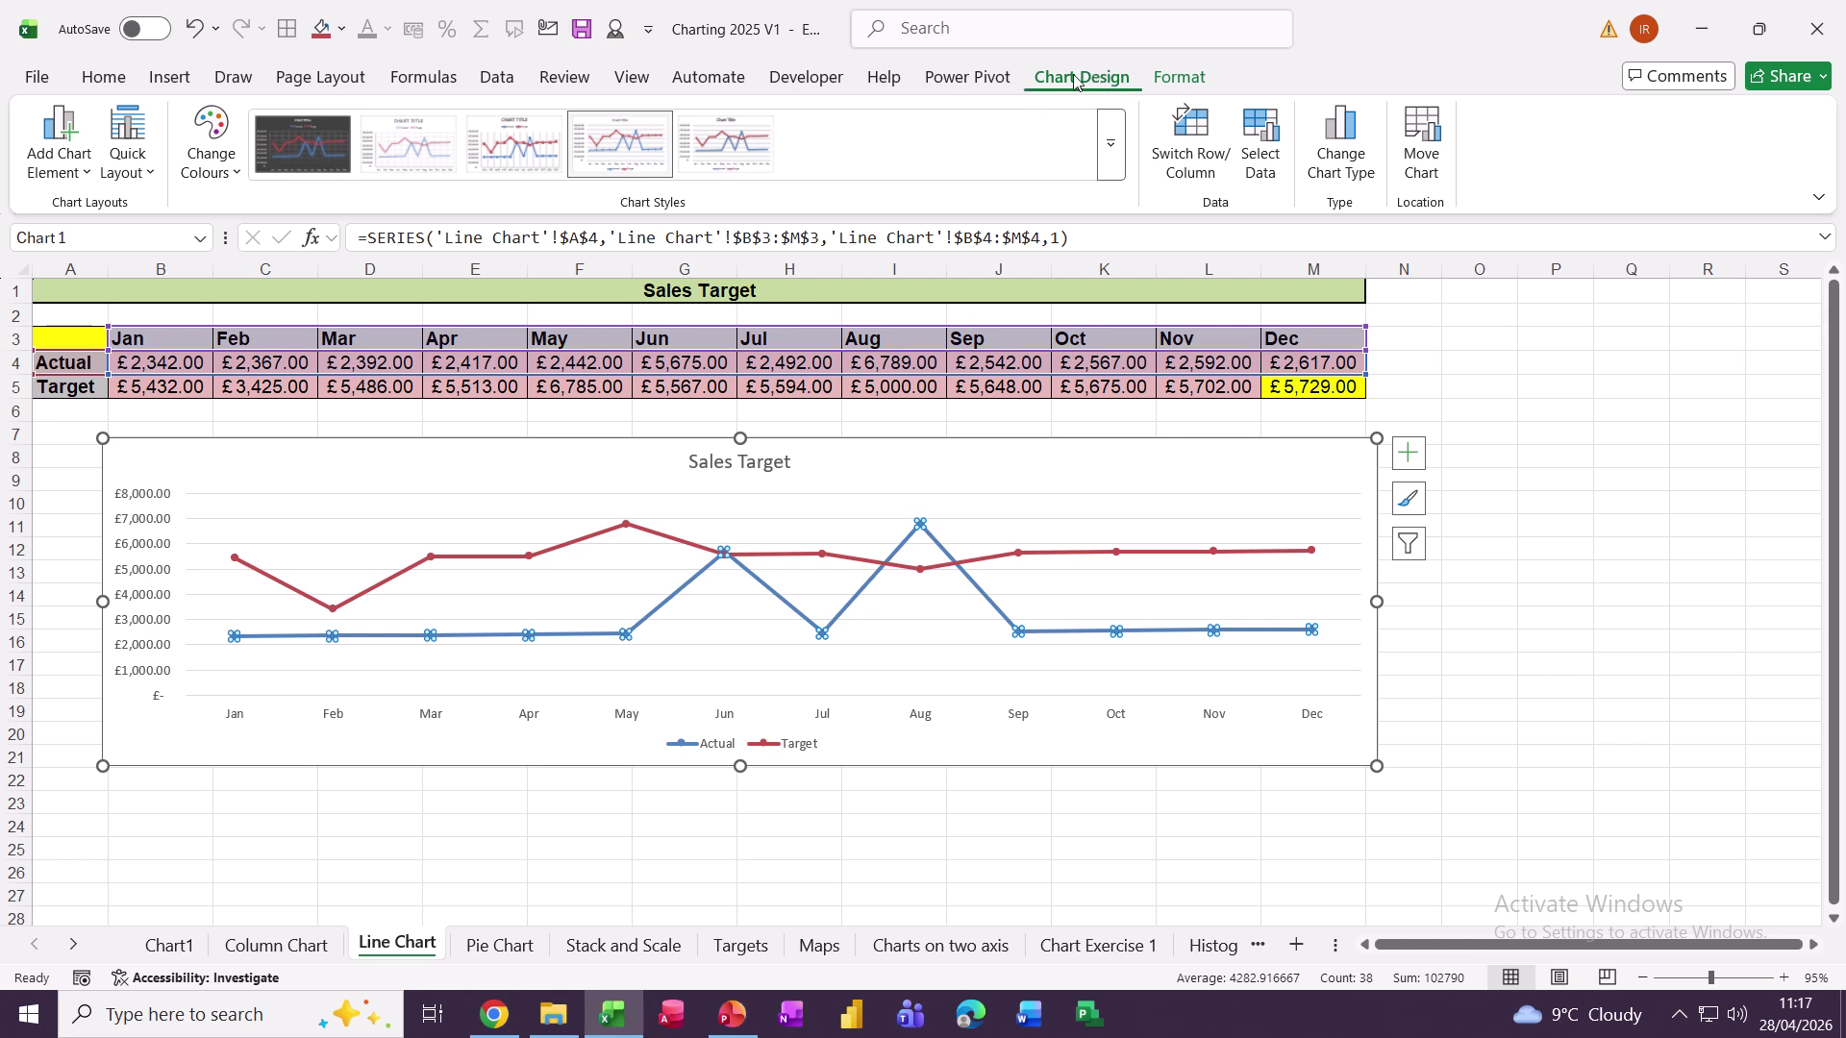
pyautogui.click(1339, 133)
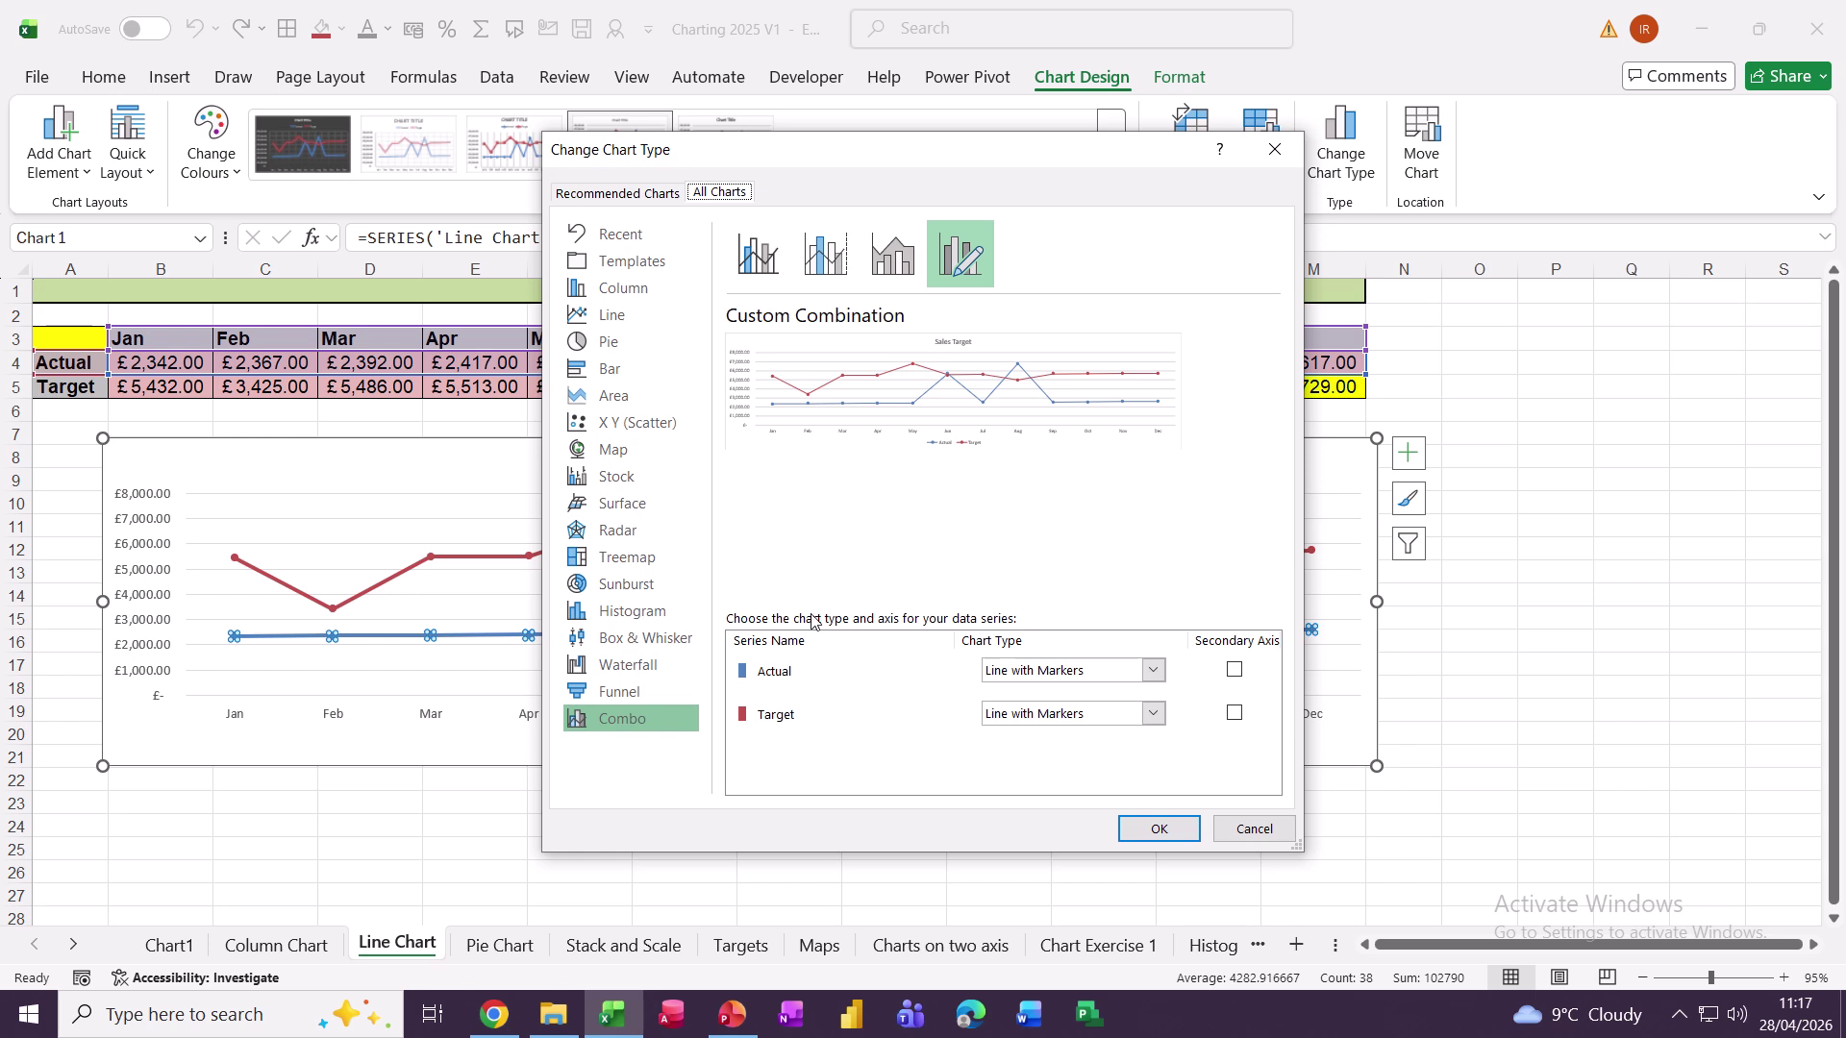
pyautogui.click(760, 259)
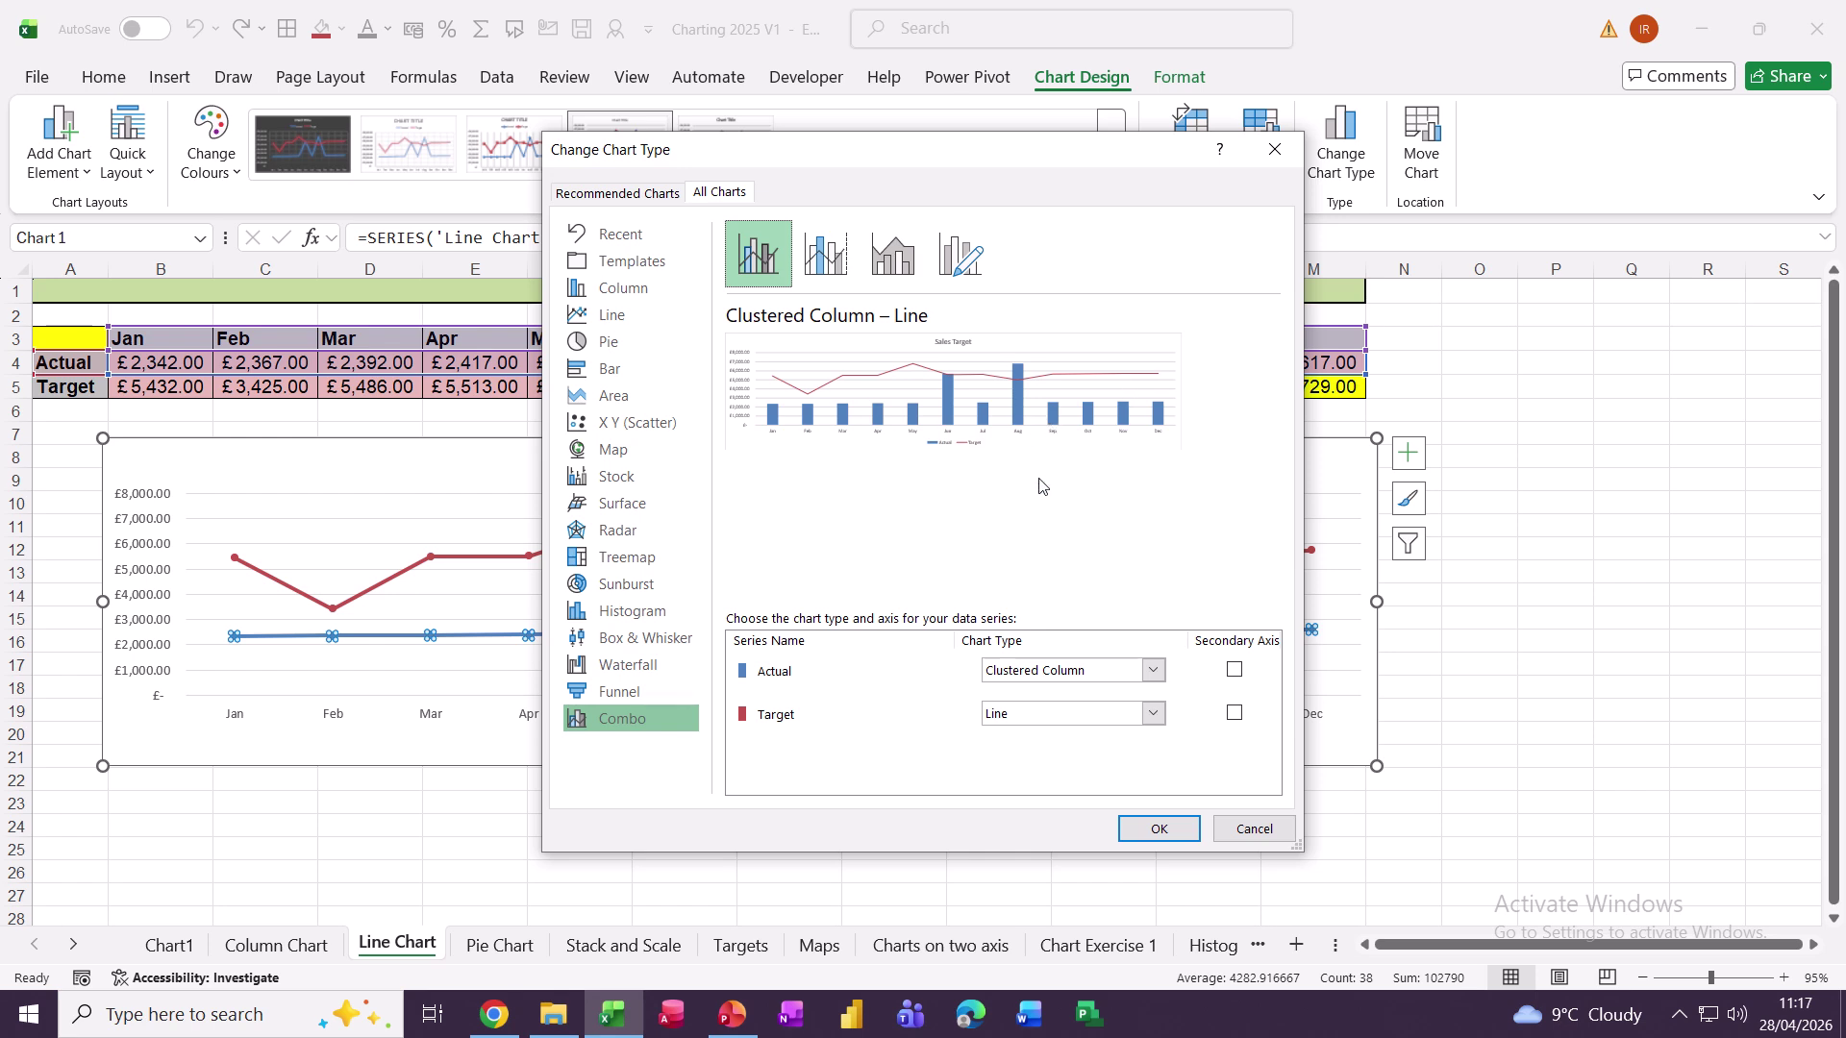
pyautogui.click(1122, 825)
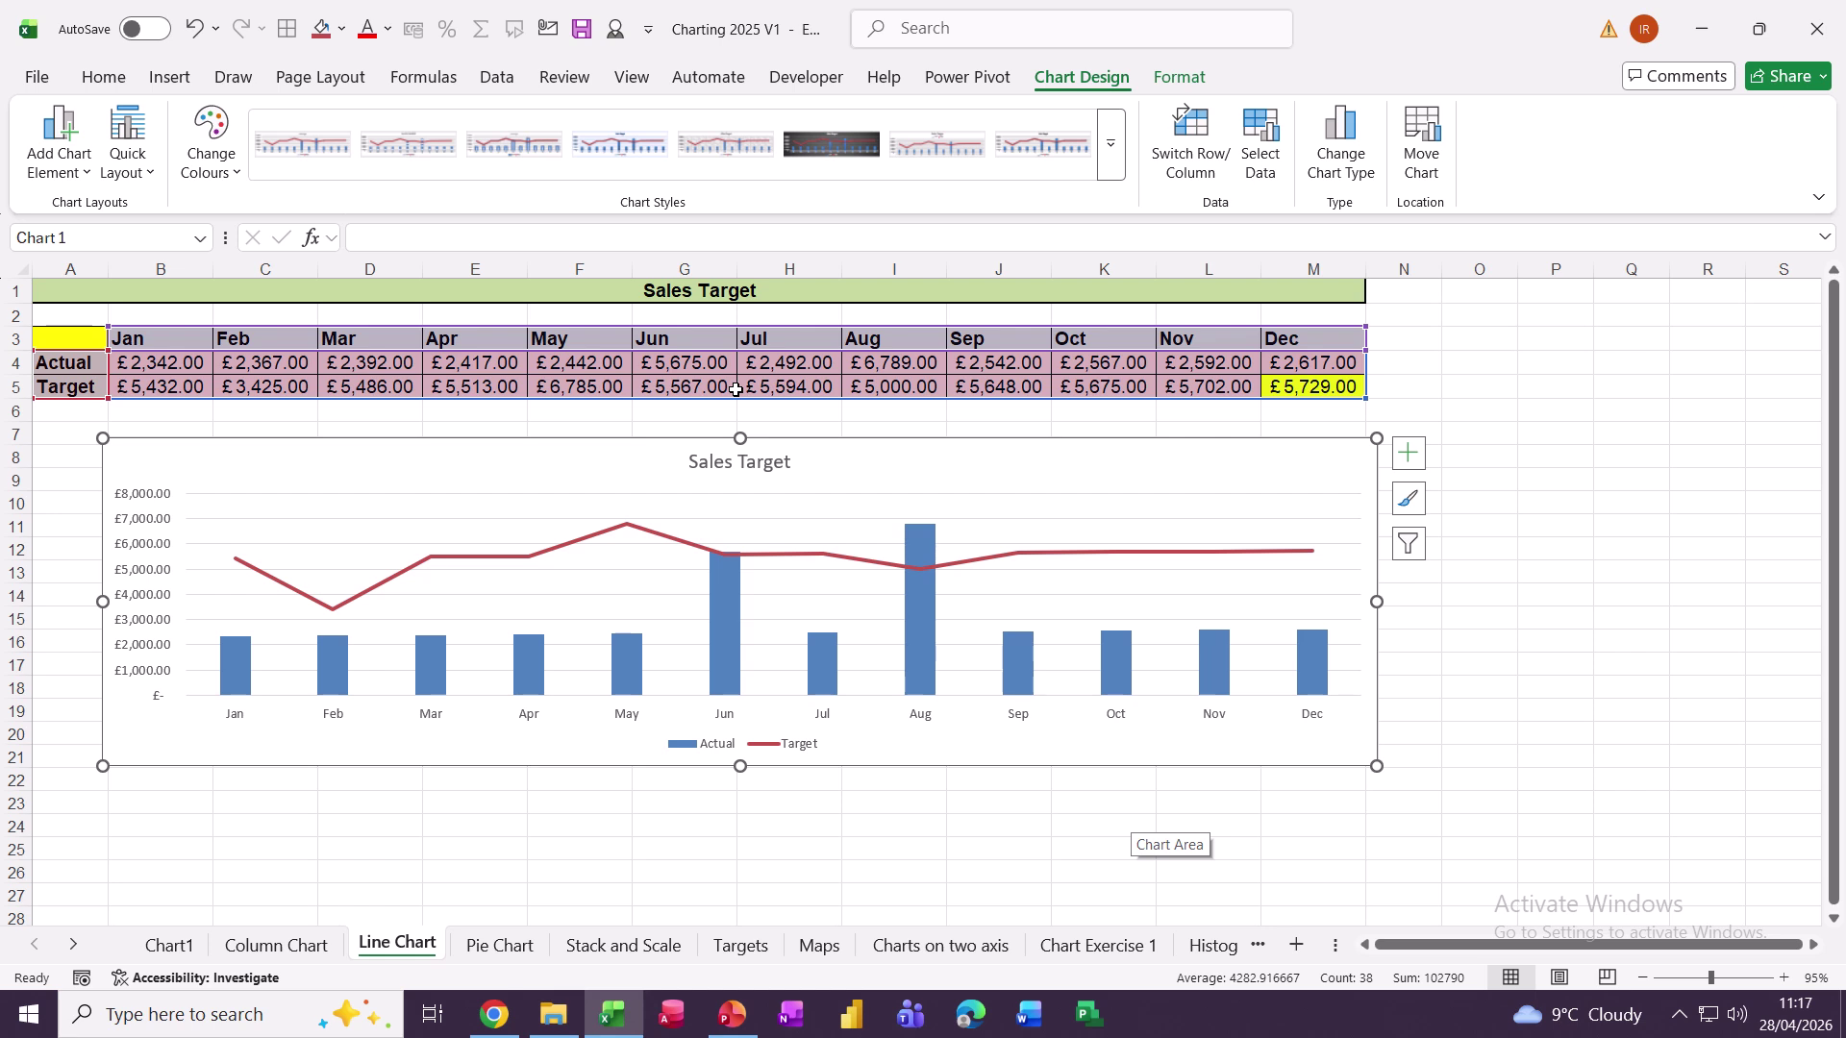
# Step: Delete the existing Male and Female pie charts from the Pie Chart sheet
pyautogui.click(480, 951)
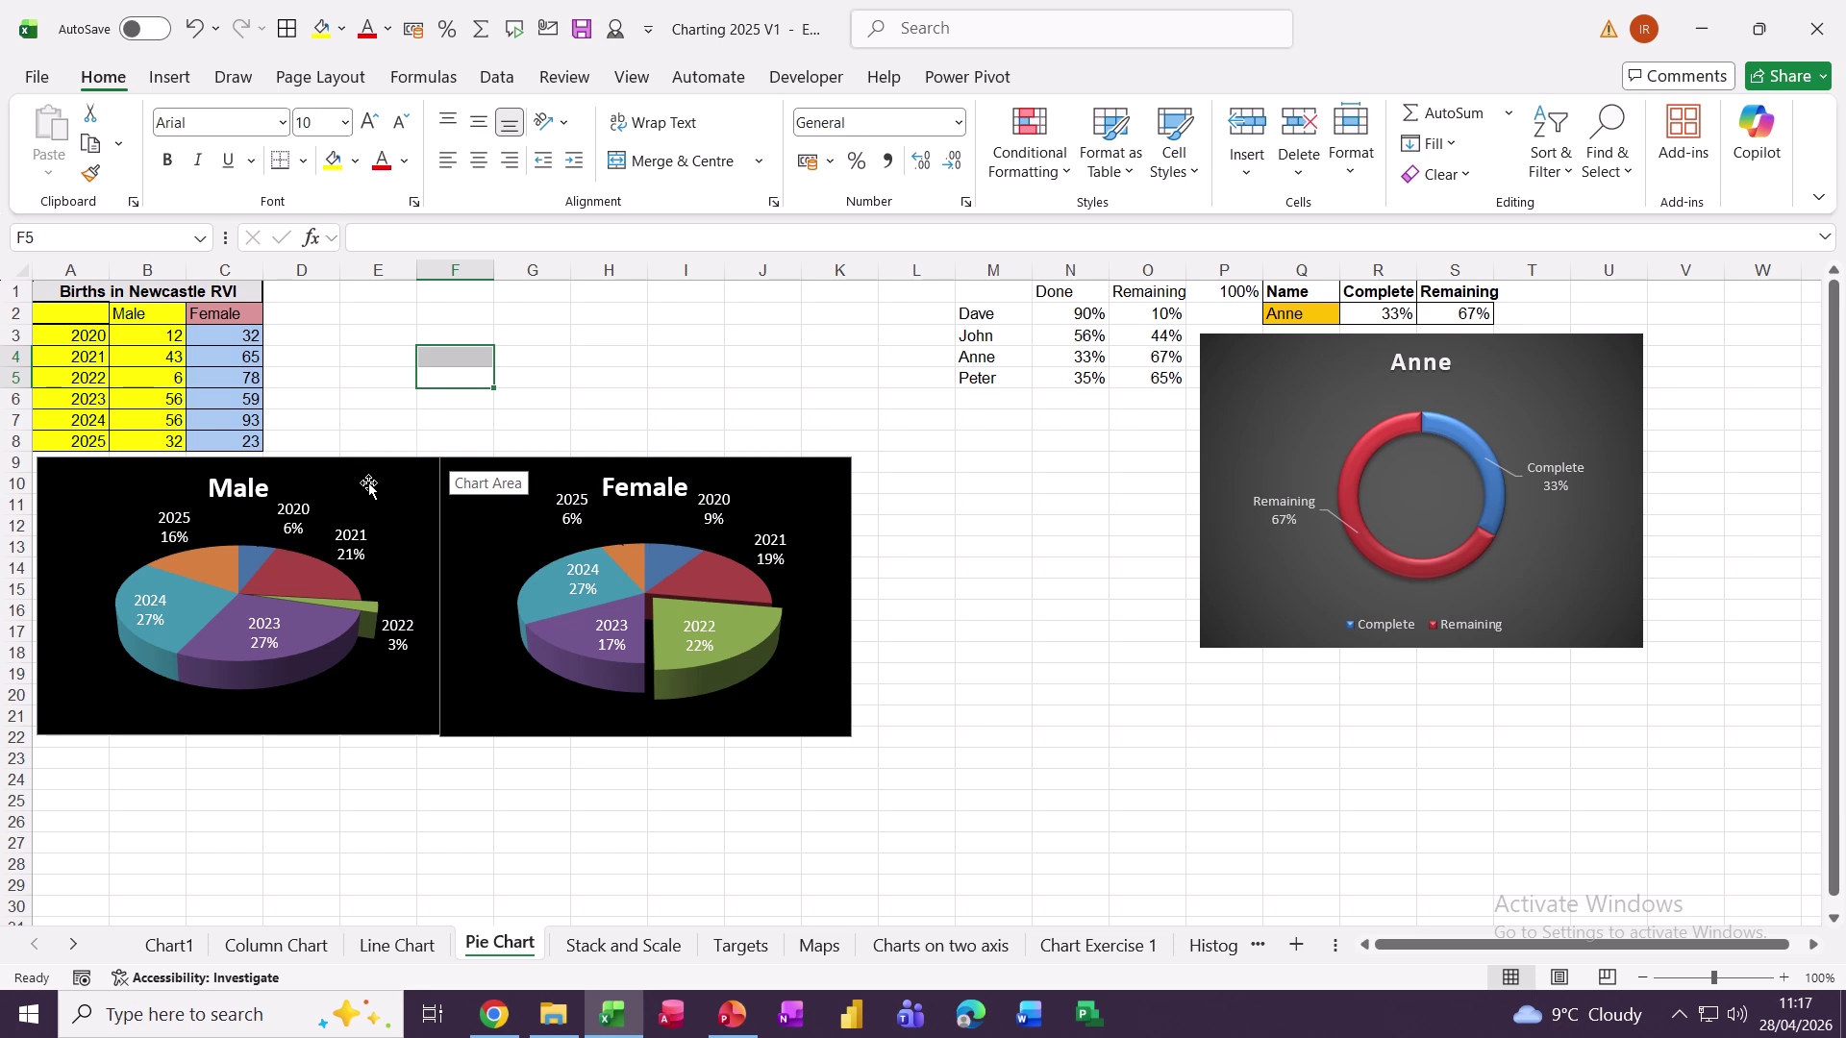
pyautogui.click(409, 466)
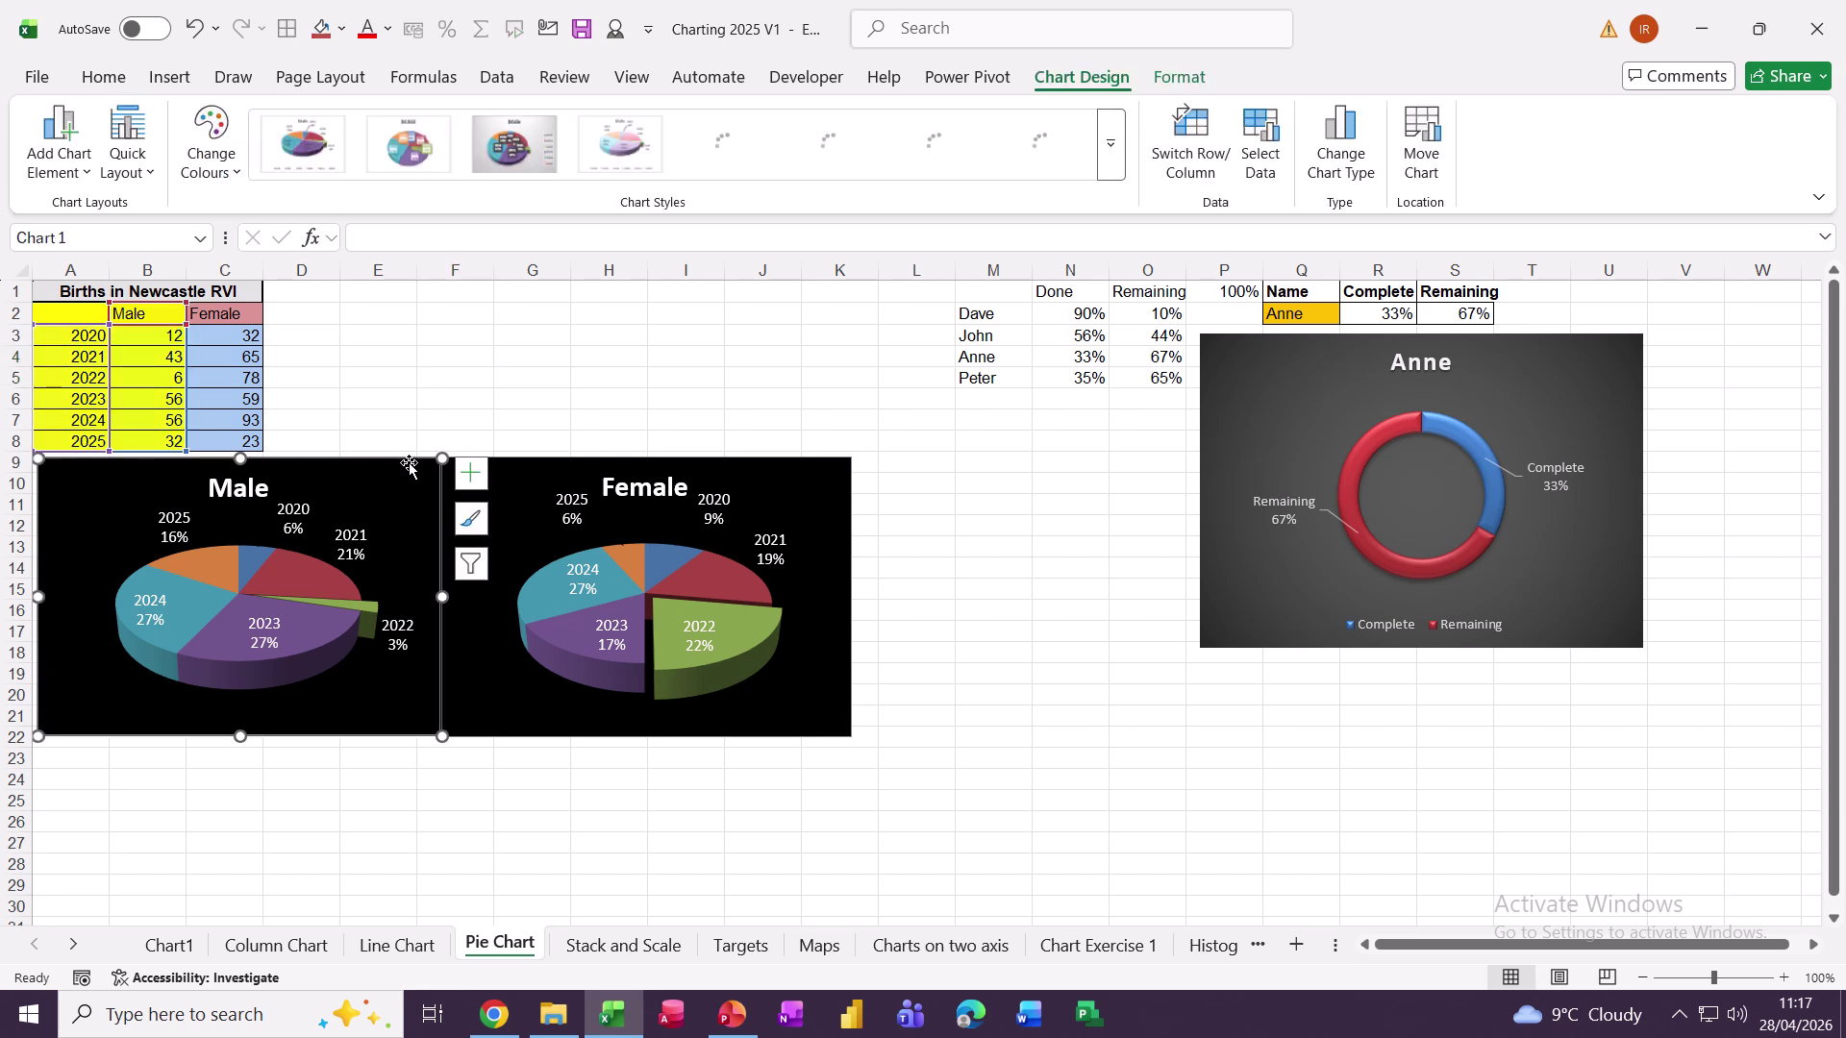
pyautogui.press('Delete')
pyautogui.click(457, 474)
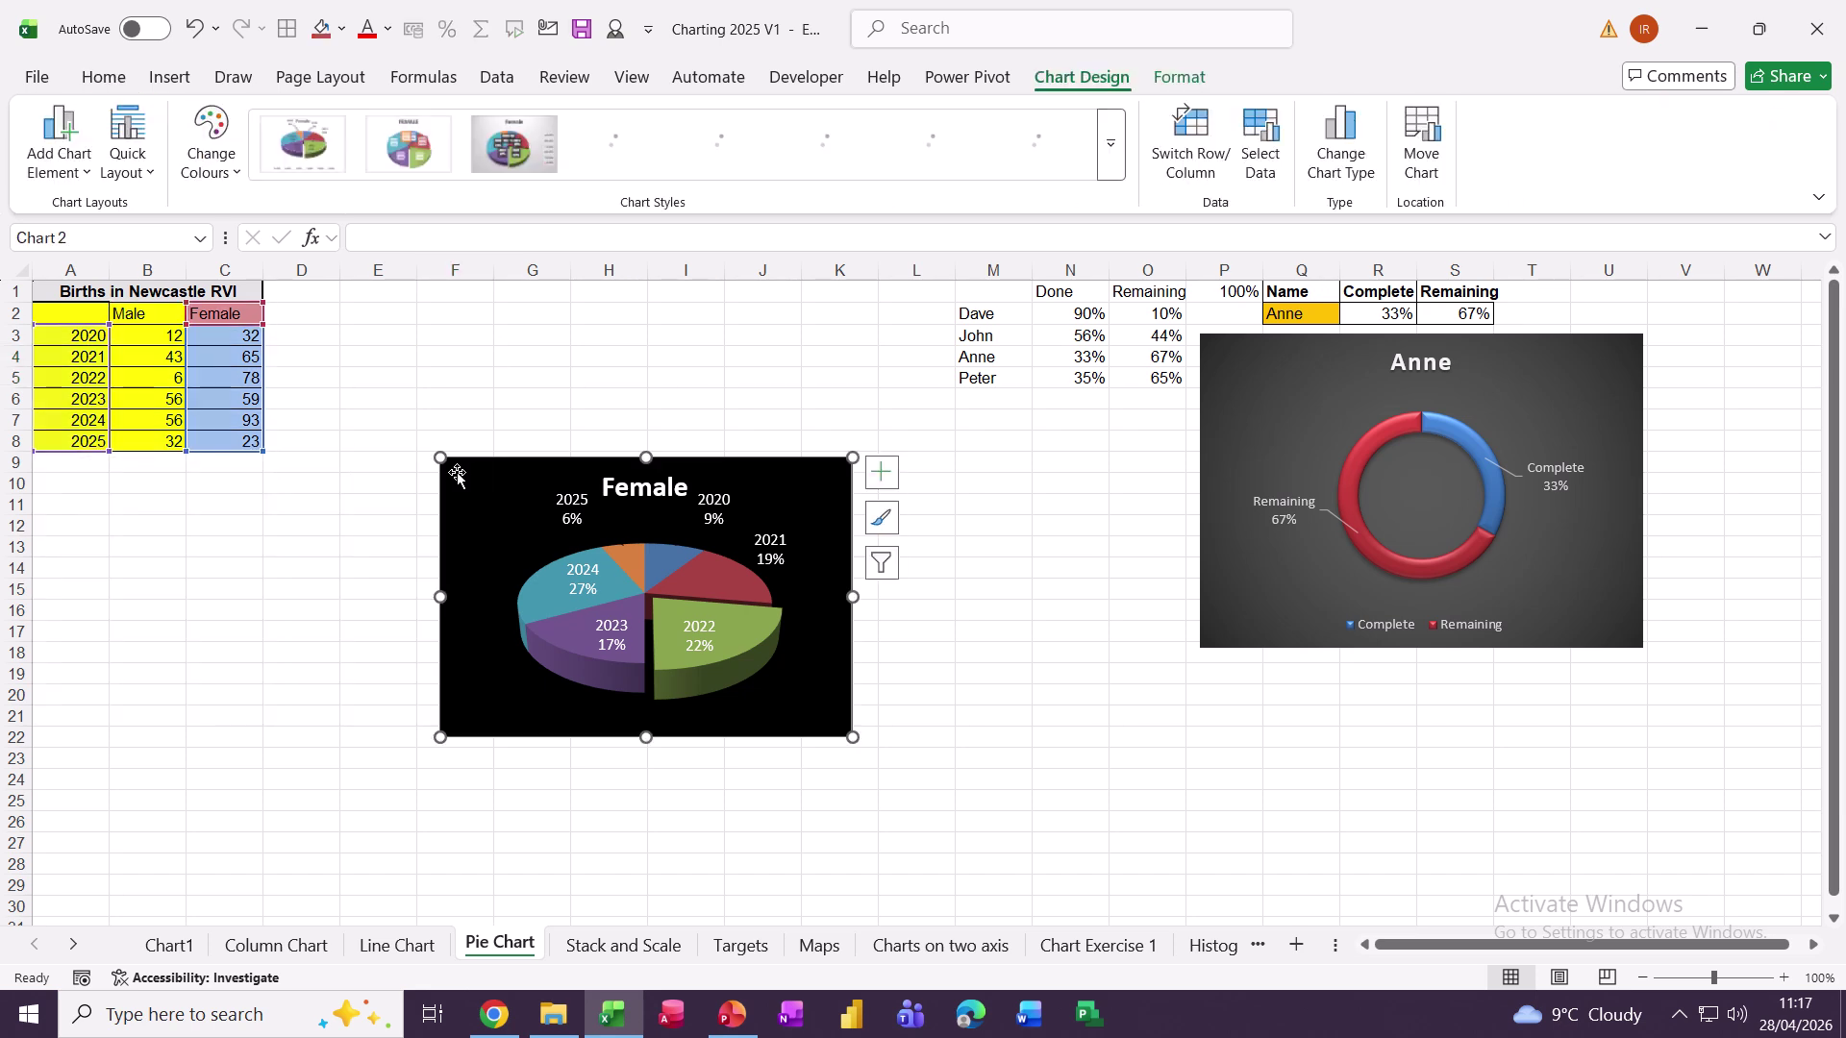
pyautogui.press('Delete')
pyautogui.click(362, 527)
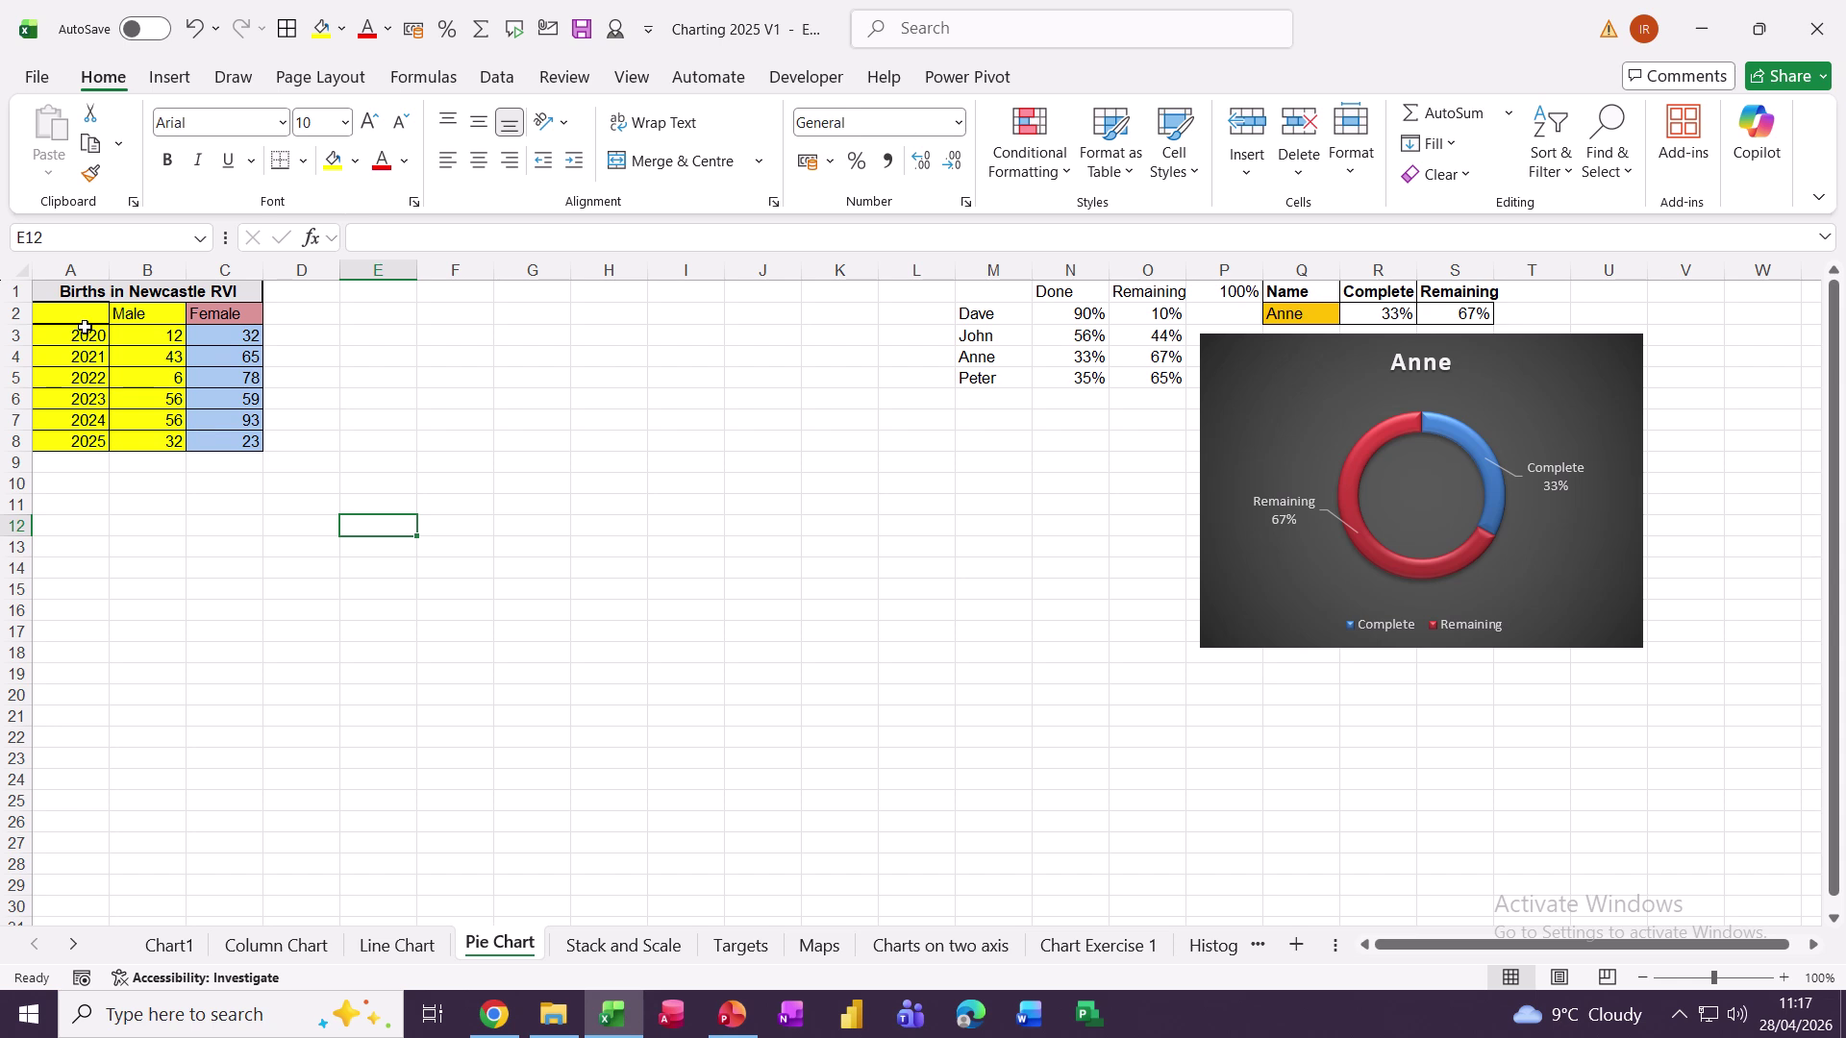
# Step: Insert a 3D pie chart of the male births from A2:B8 and place it just beside the births table
pyautogui.click(54, 315)
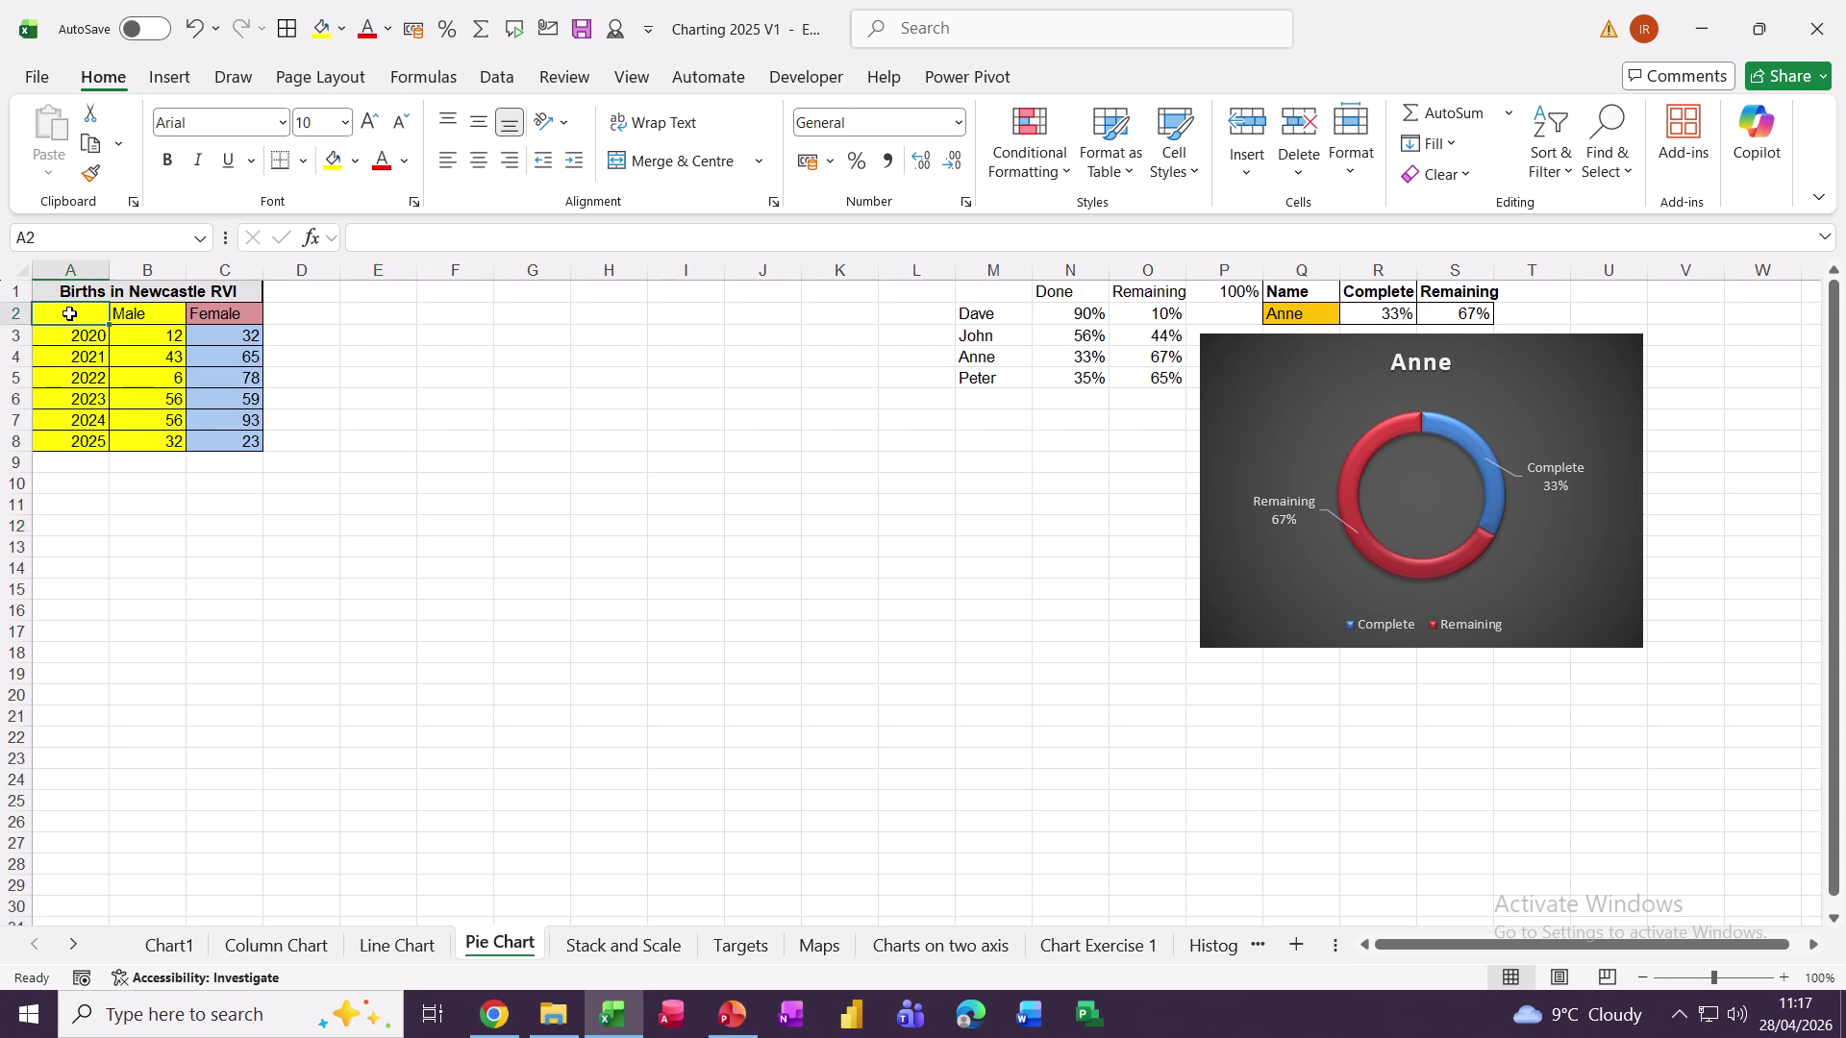
pyautogui.moveTo(94, 316); pyautogui.dragTo(165, 437)
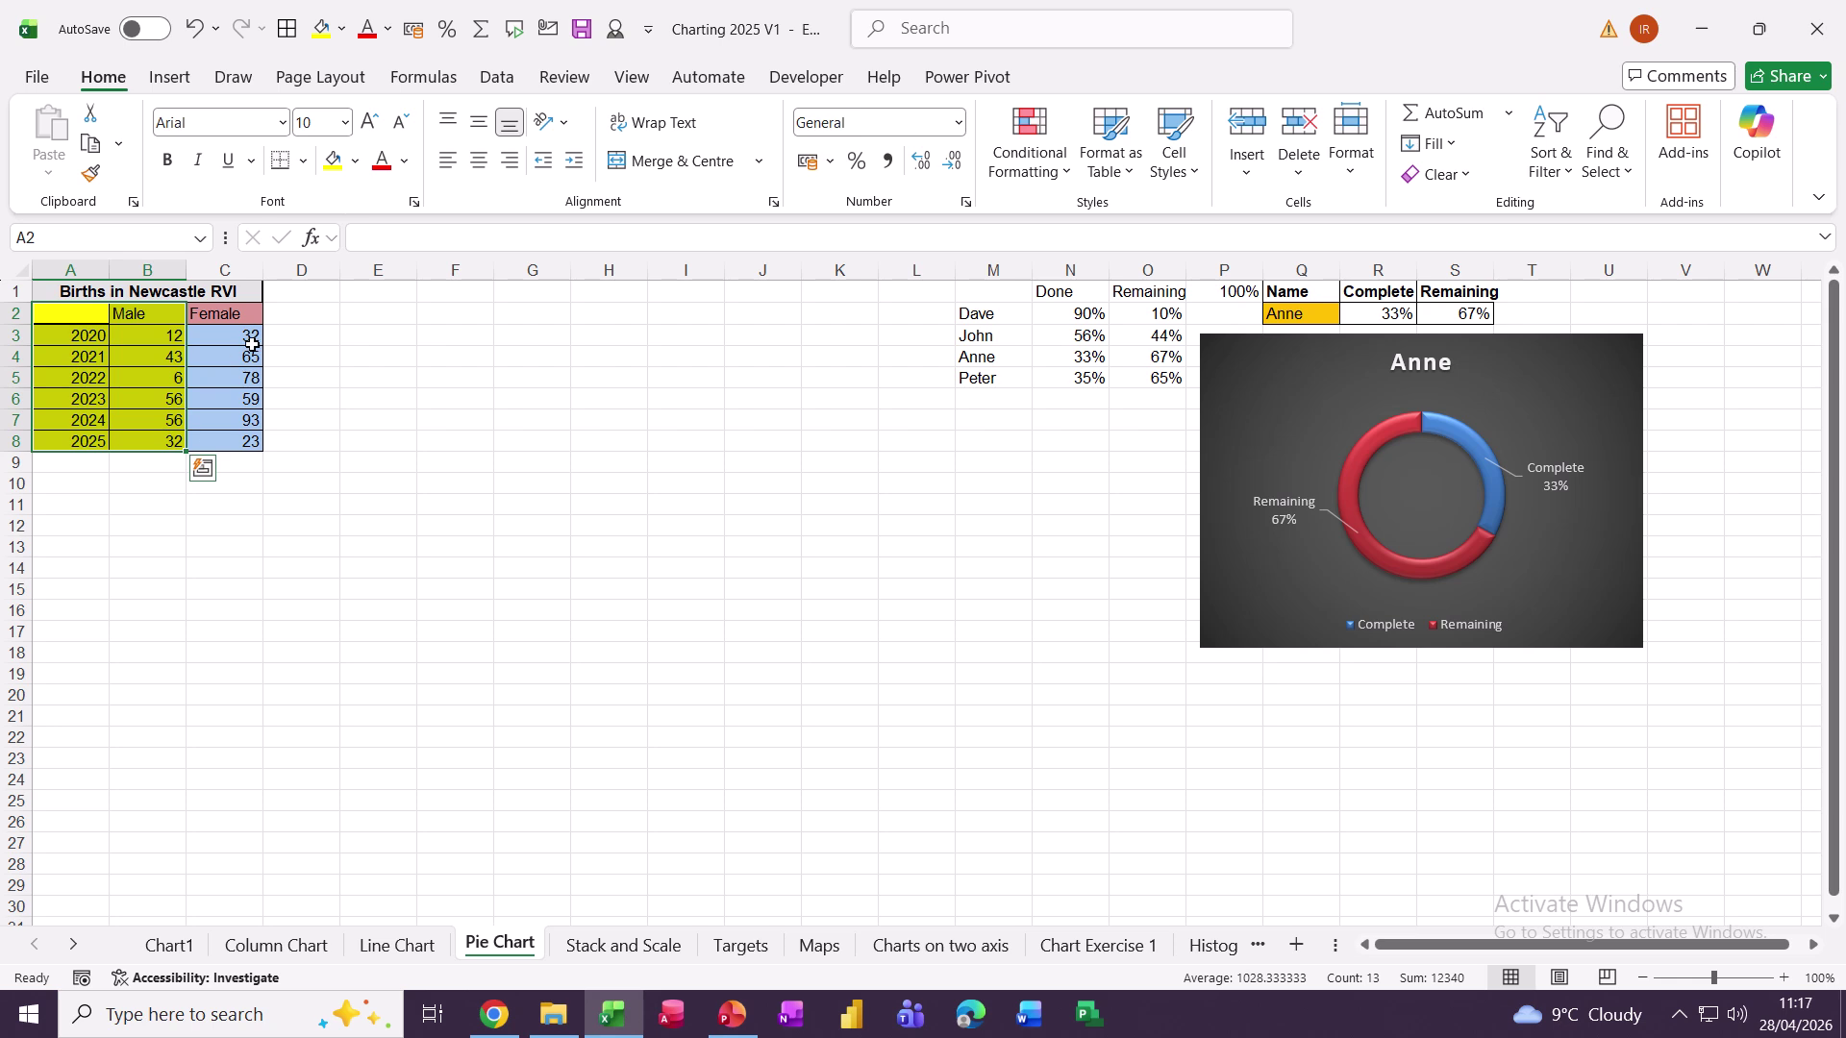
pyautogui.click(169, 77)
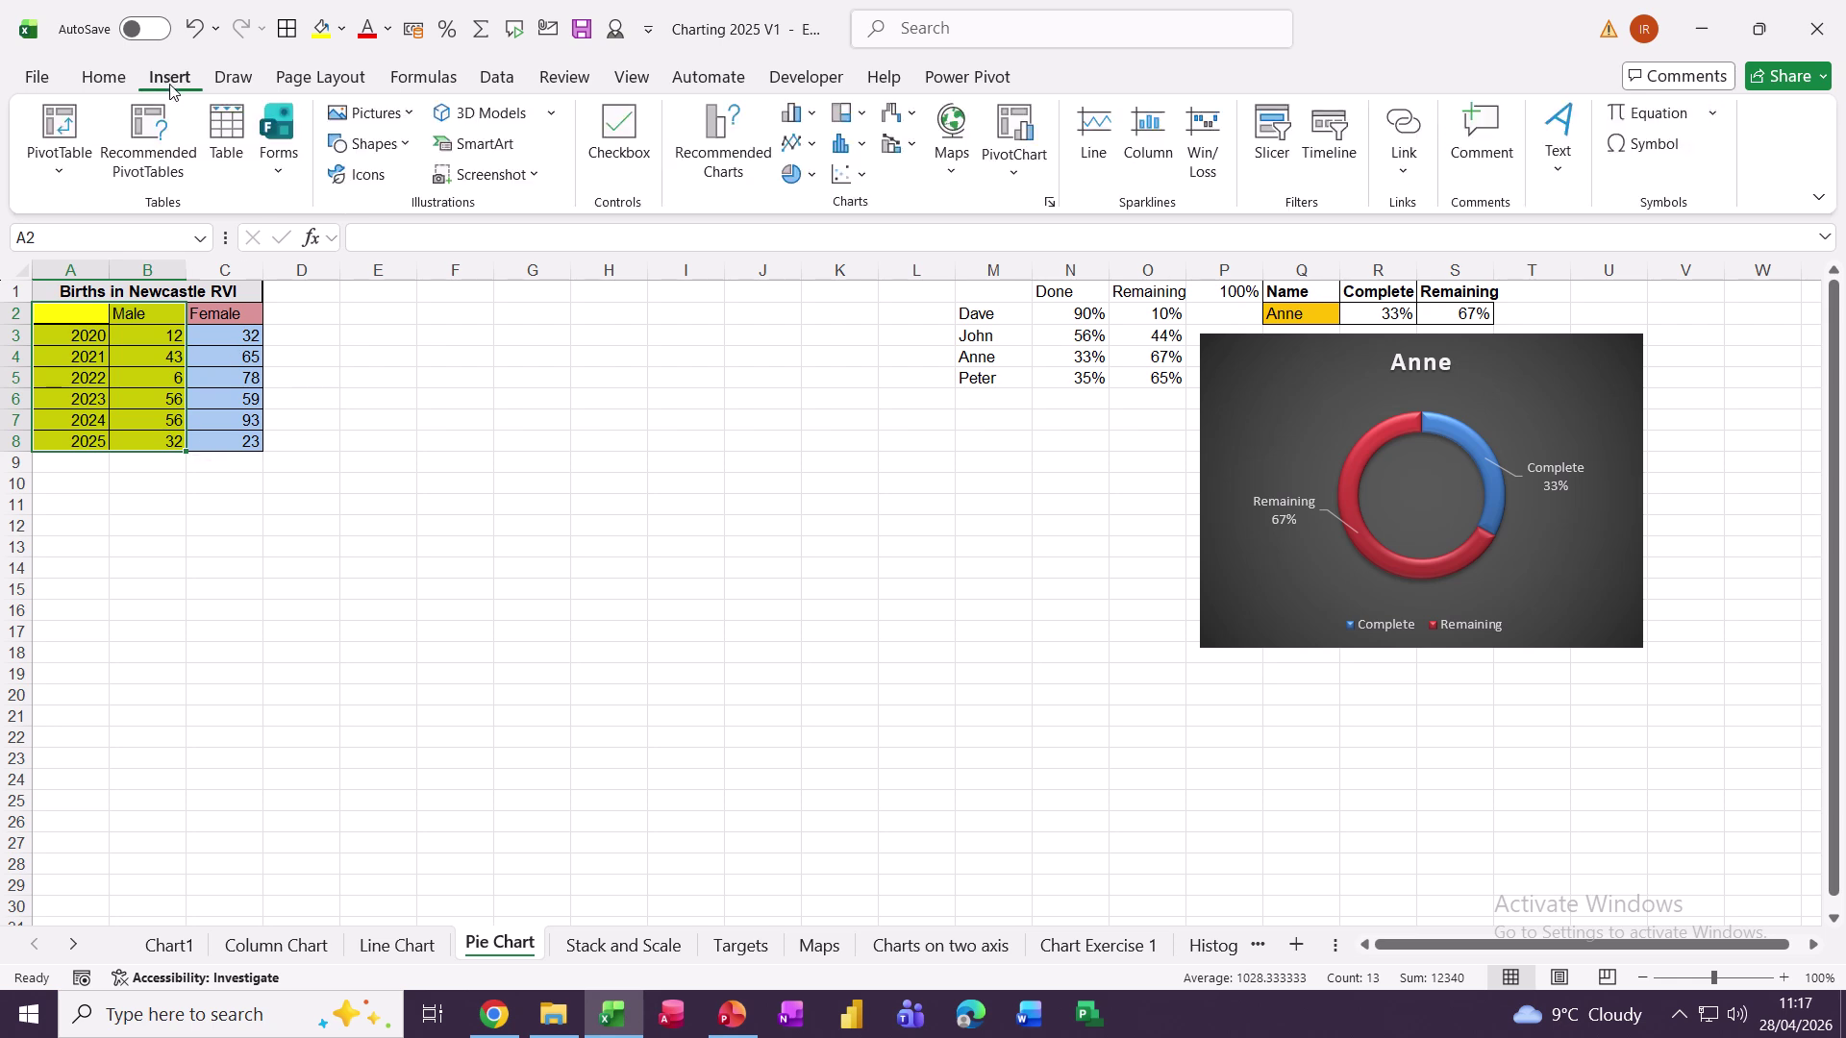
pyautogui.click(802, 175)
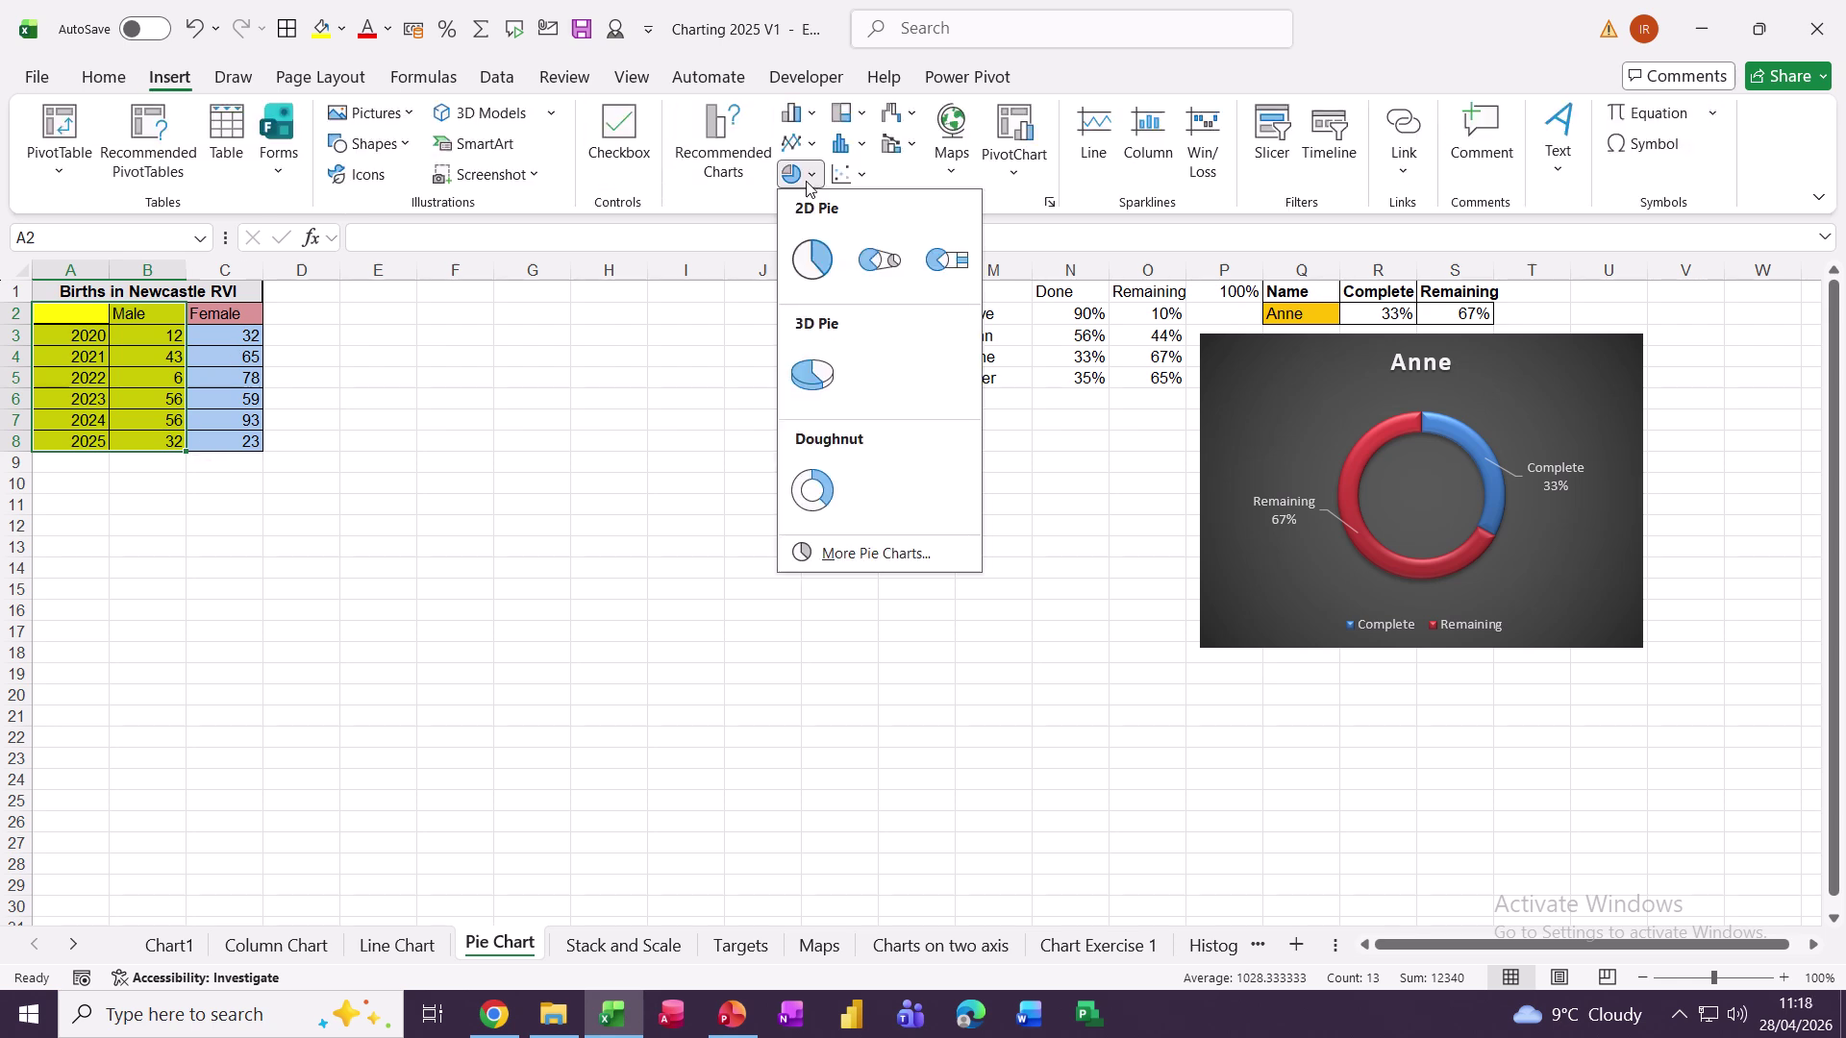
pyautogui.click(816, 385)
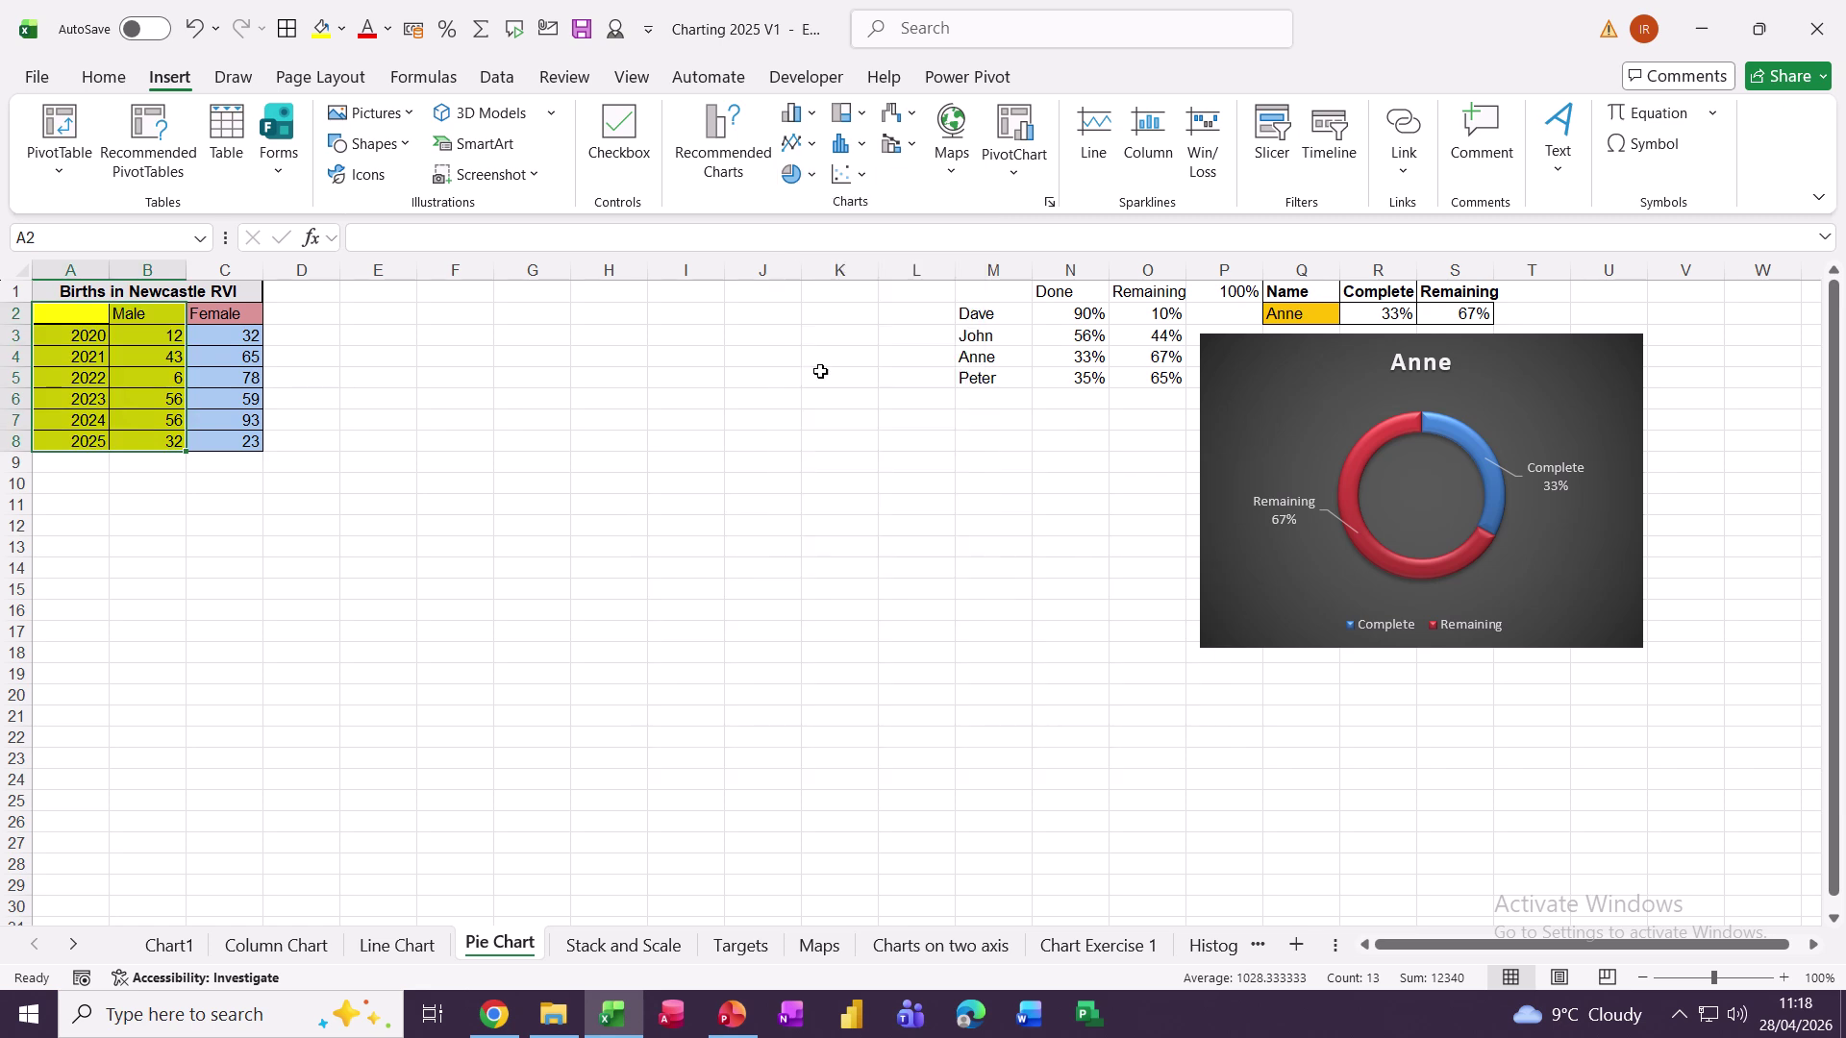
pyautogui.moveTo(766, 465); pyautogui.dragTo(434, 396)
# Step: Remove the legend from the Male pie chart and add data callouts showing each slice's year and percentage
pyautogui.click(491, 691)
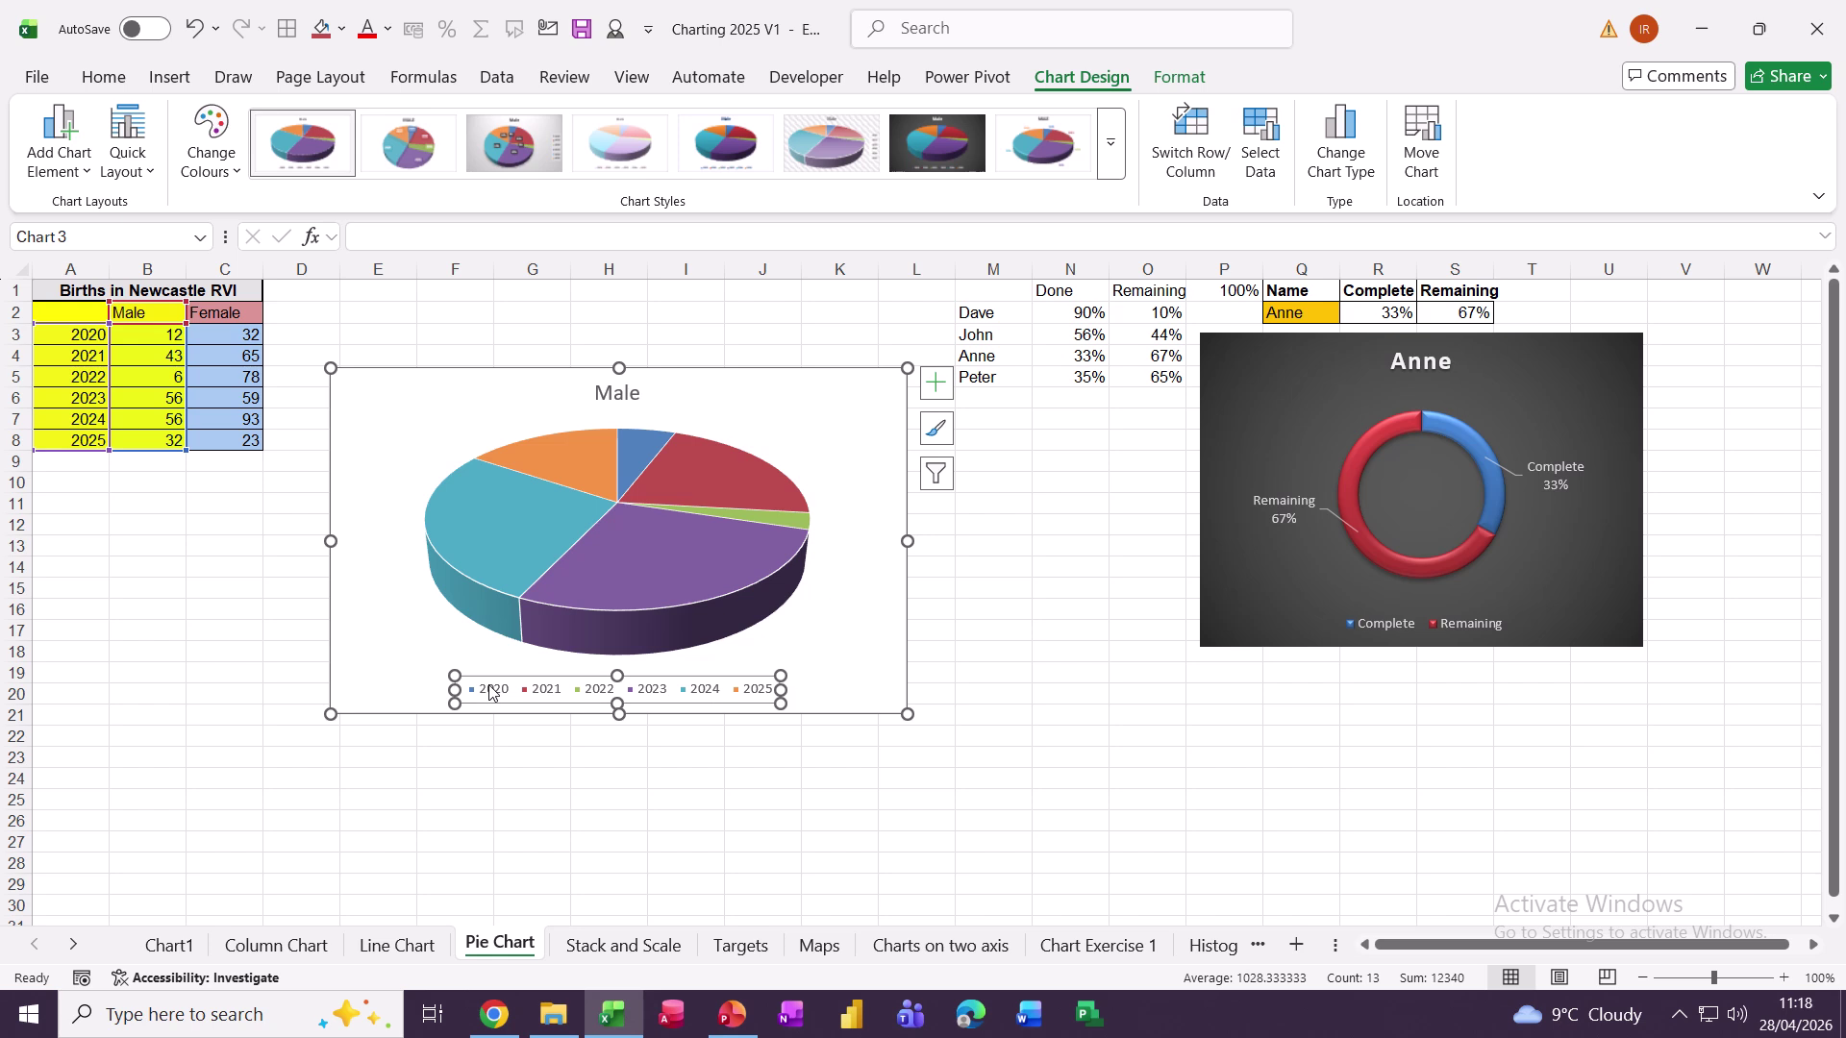
pyautogui.press('Delete')
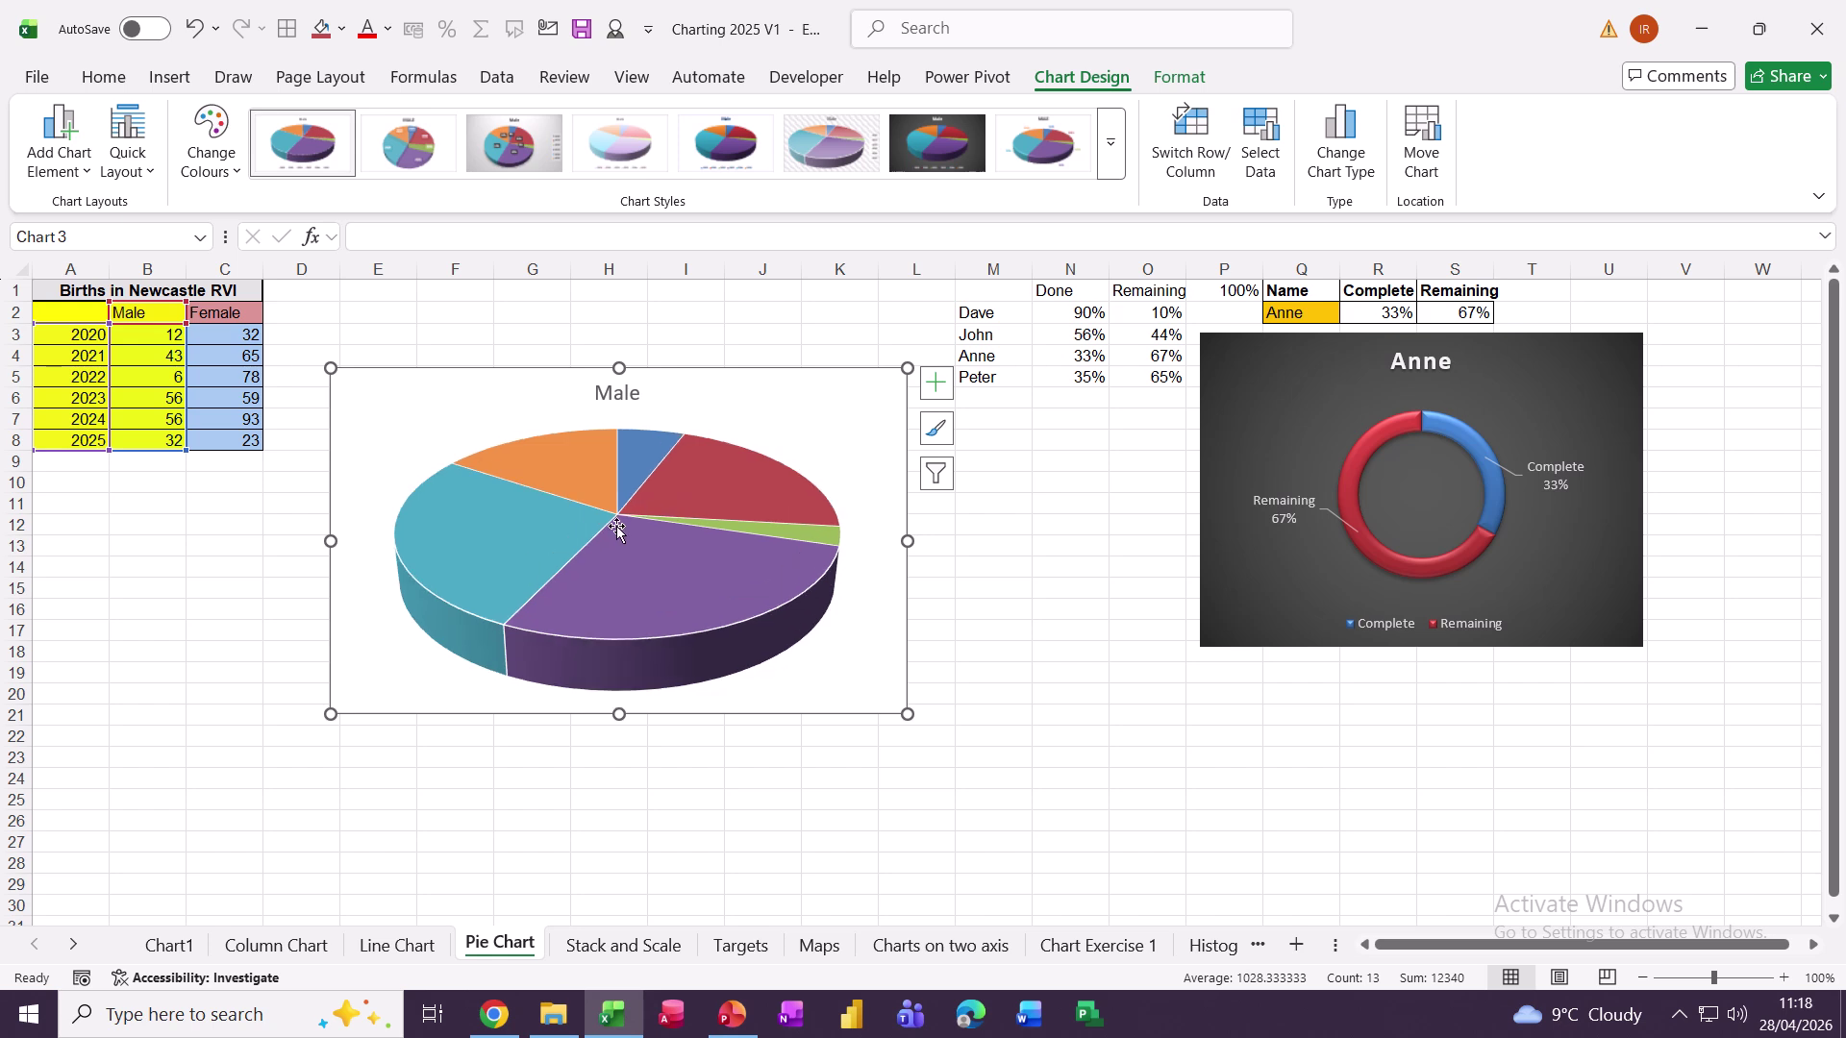
pyautogui.click(933, 385)
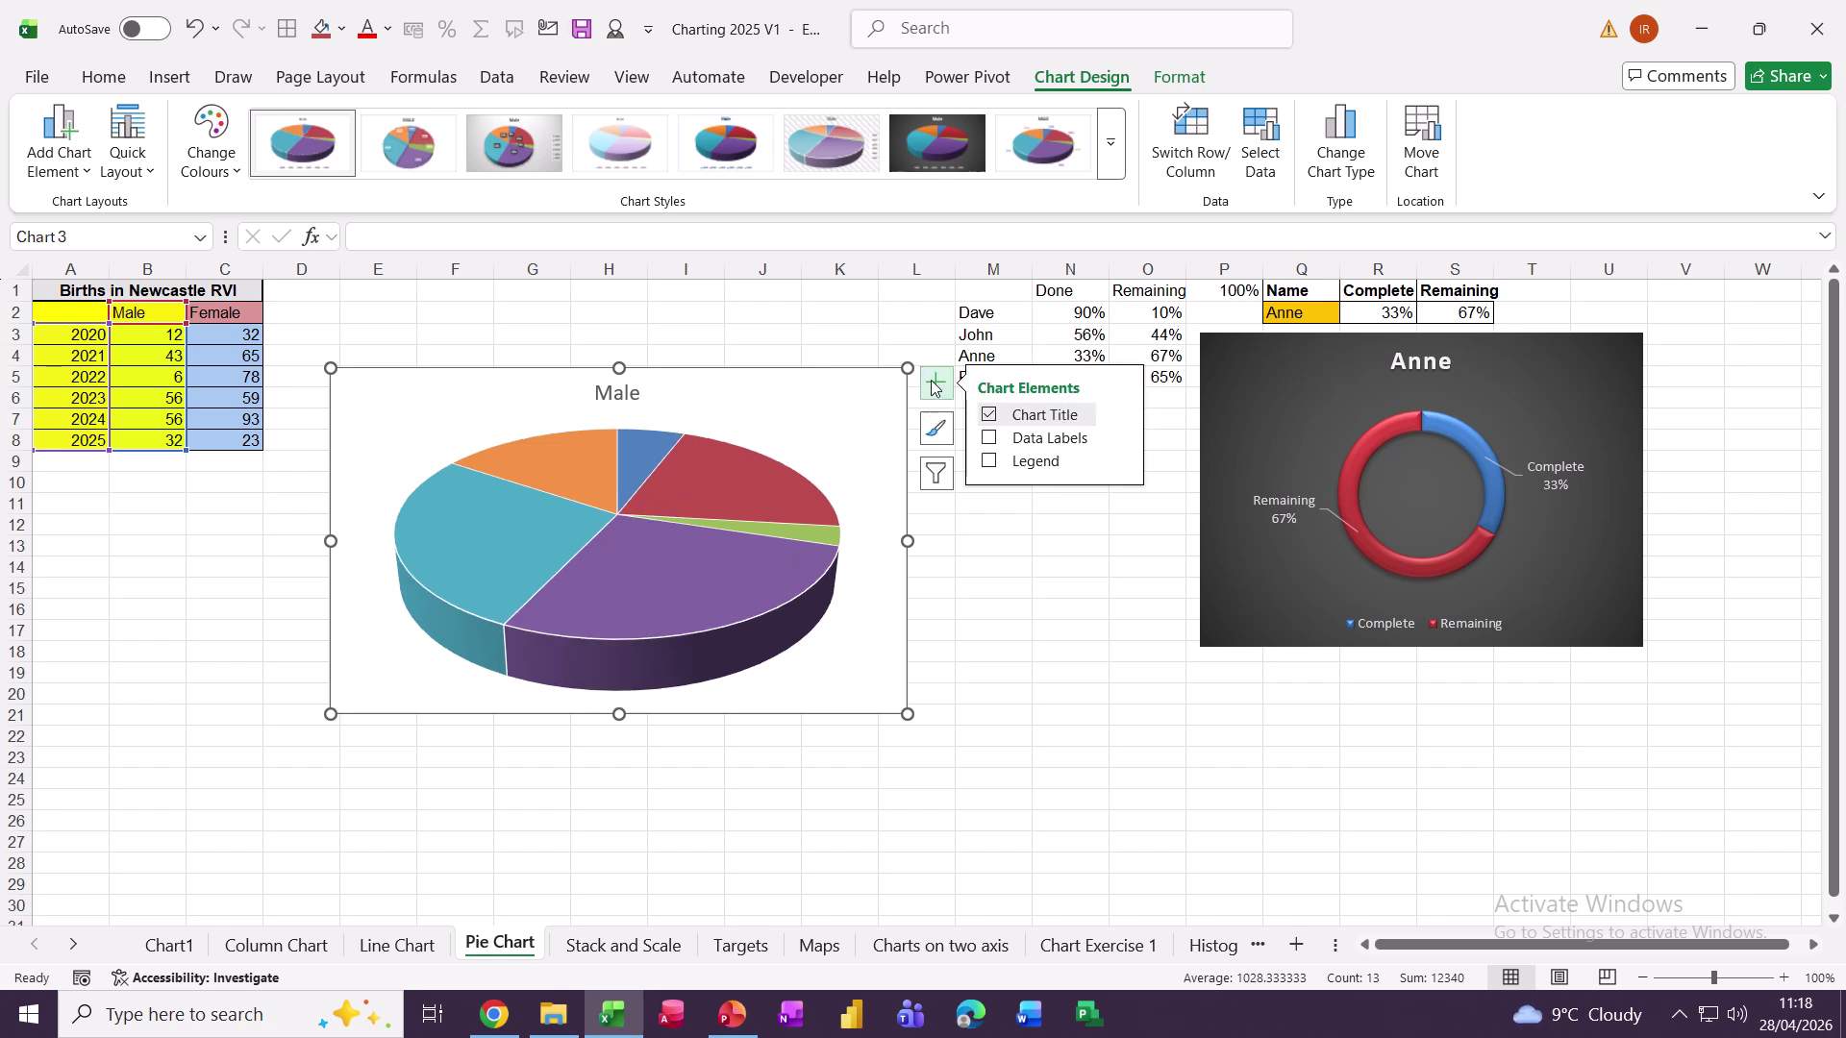
pyautogui.click(1045, 441)
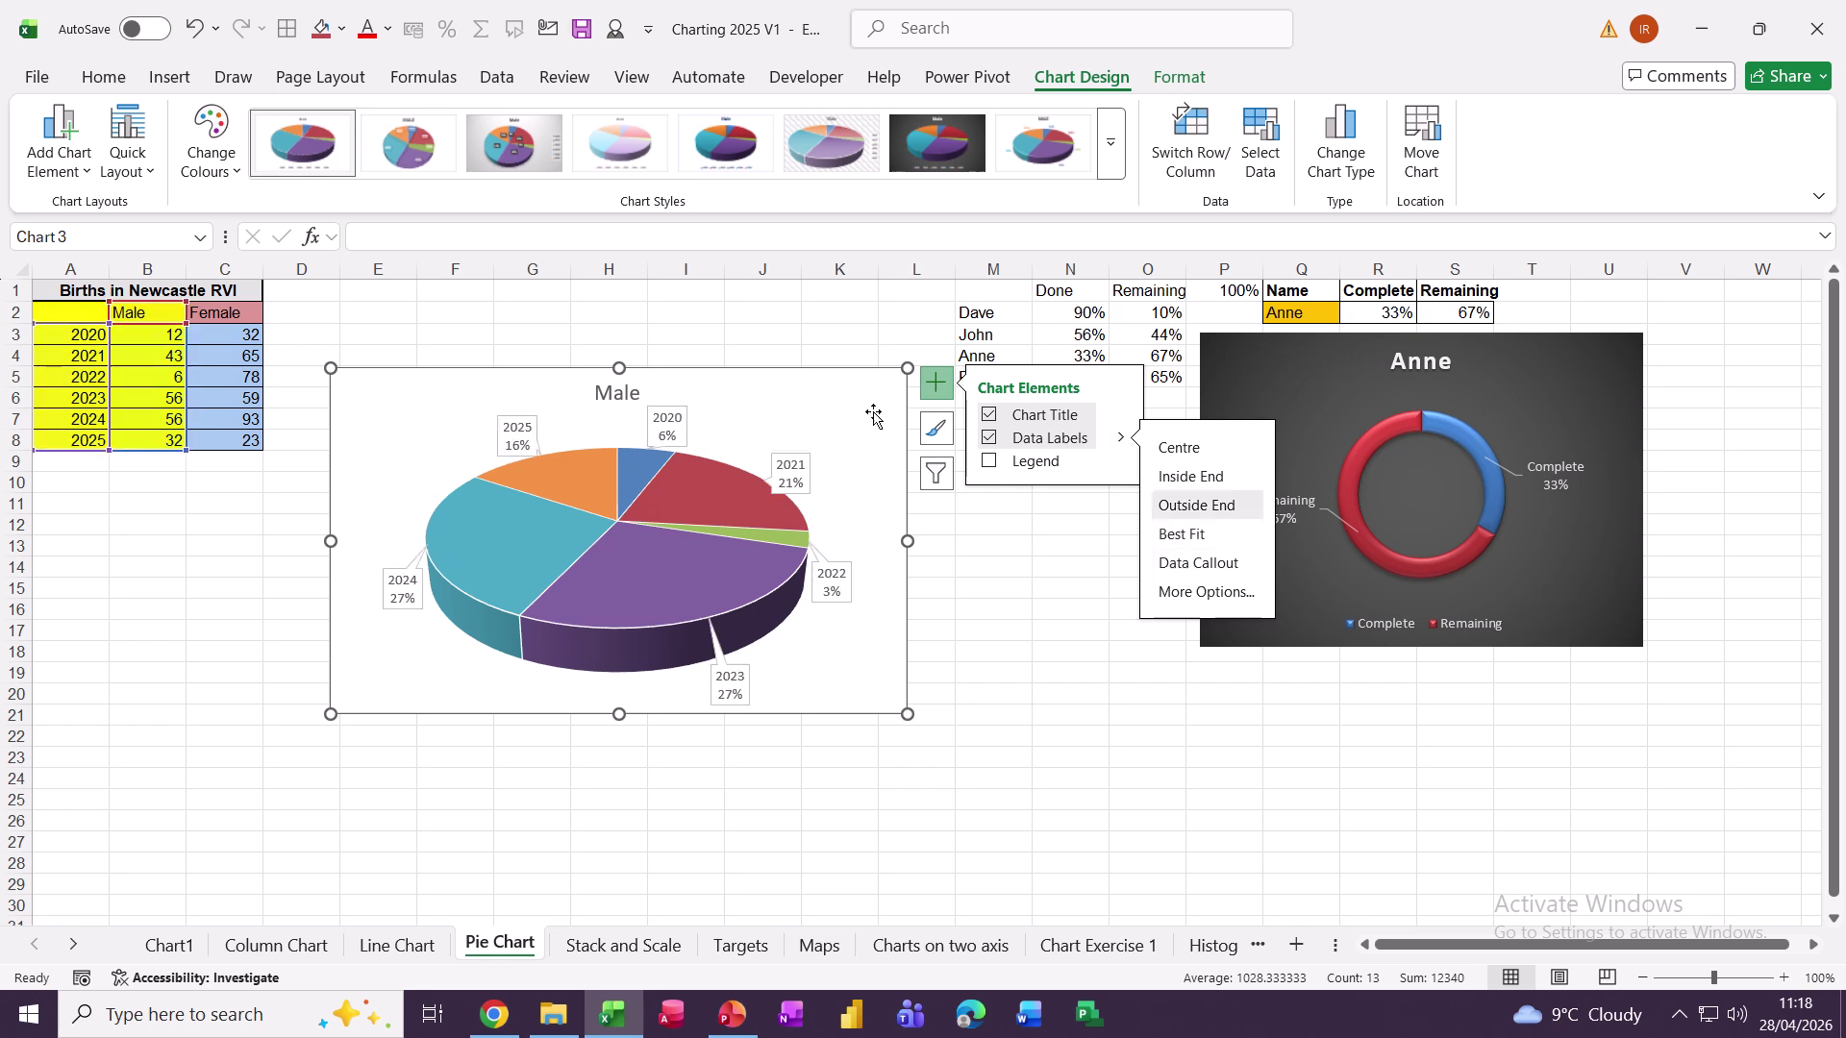
pyautogui.click(993, 614)
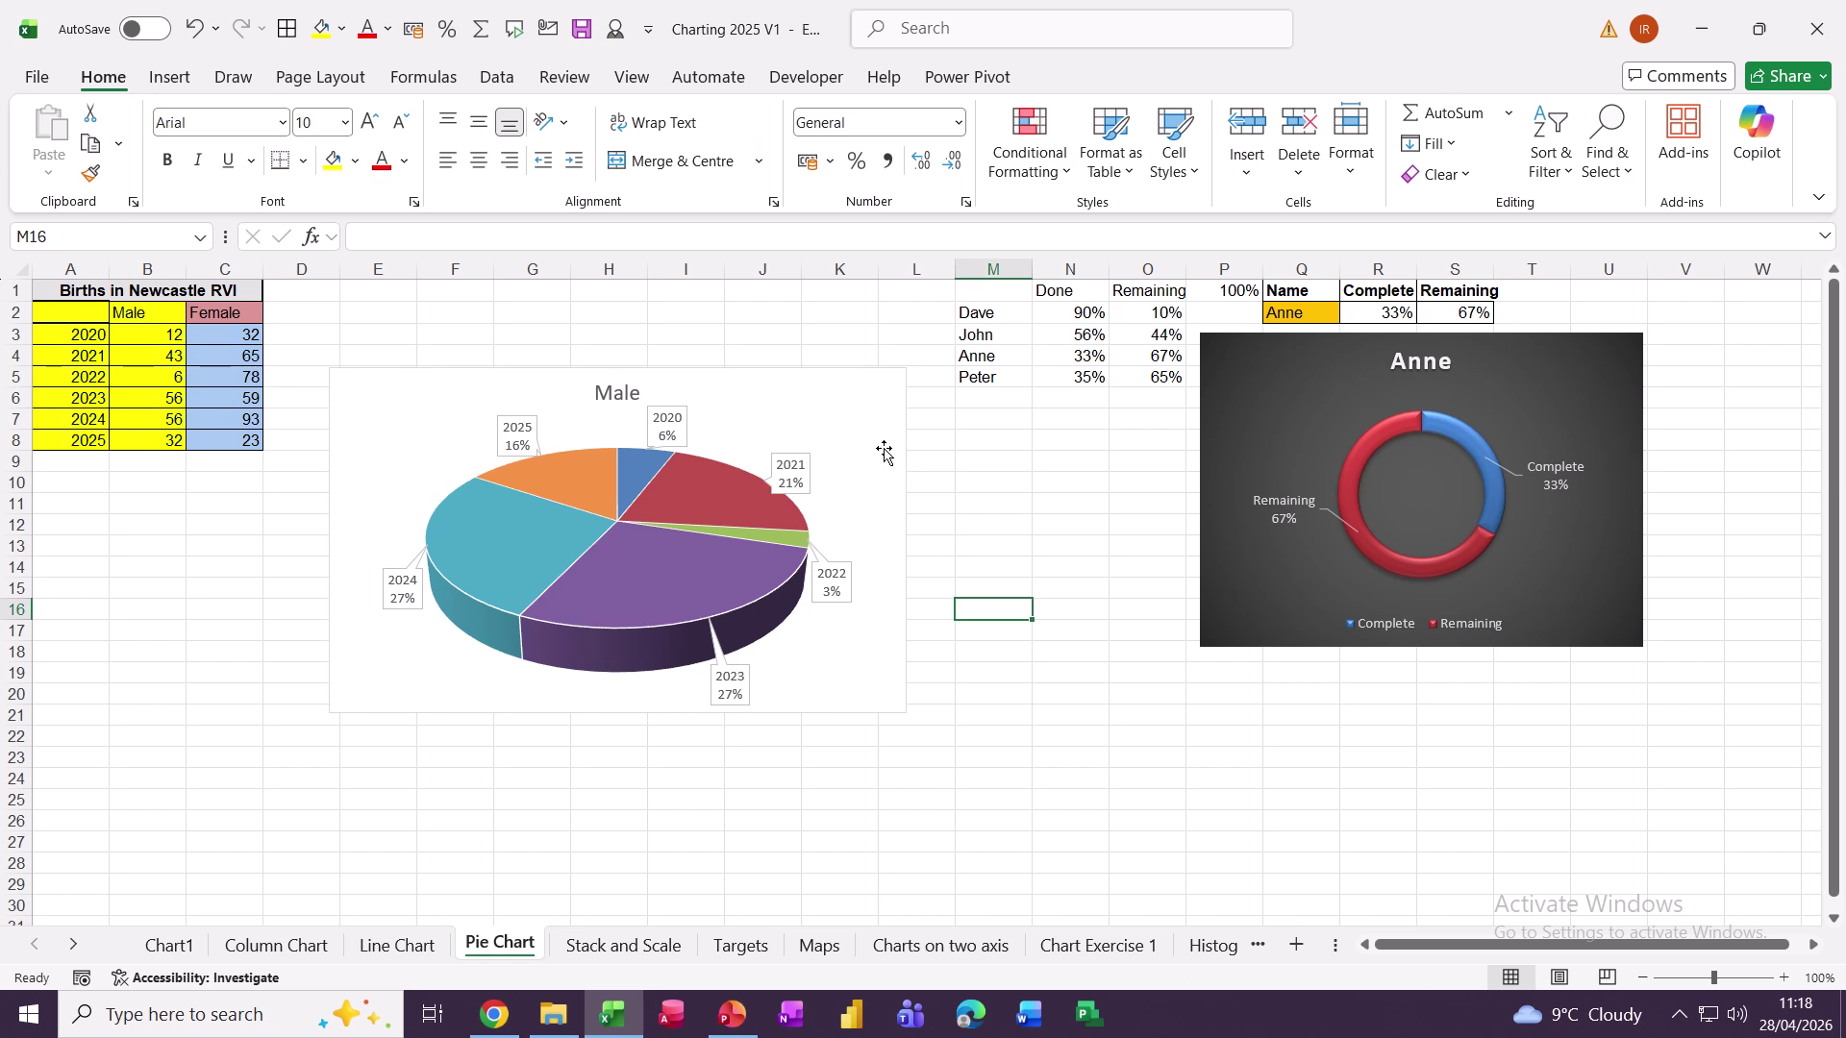
# Step: Pull the 2022 slice slightly out of the Male pie
pyautogui.click(892, 478)
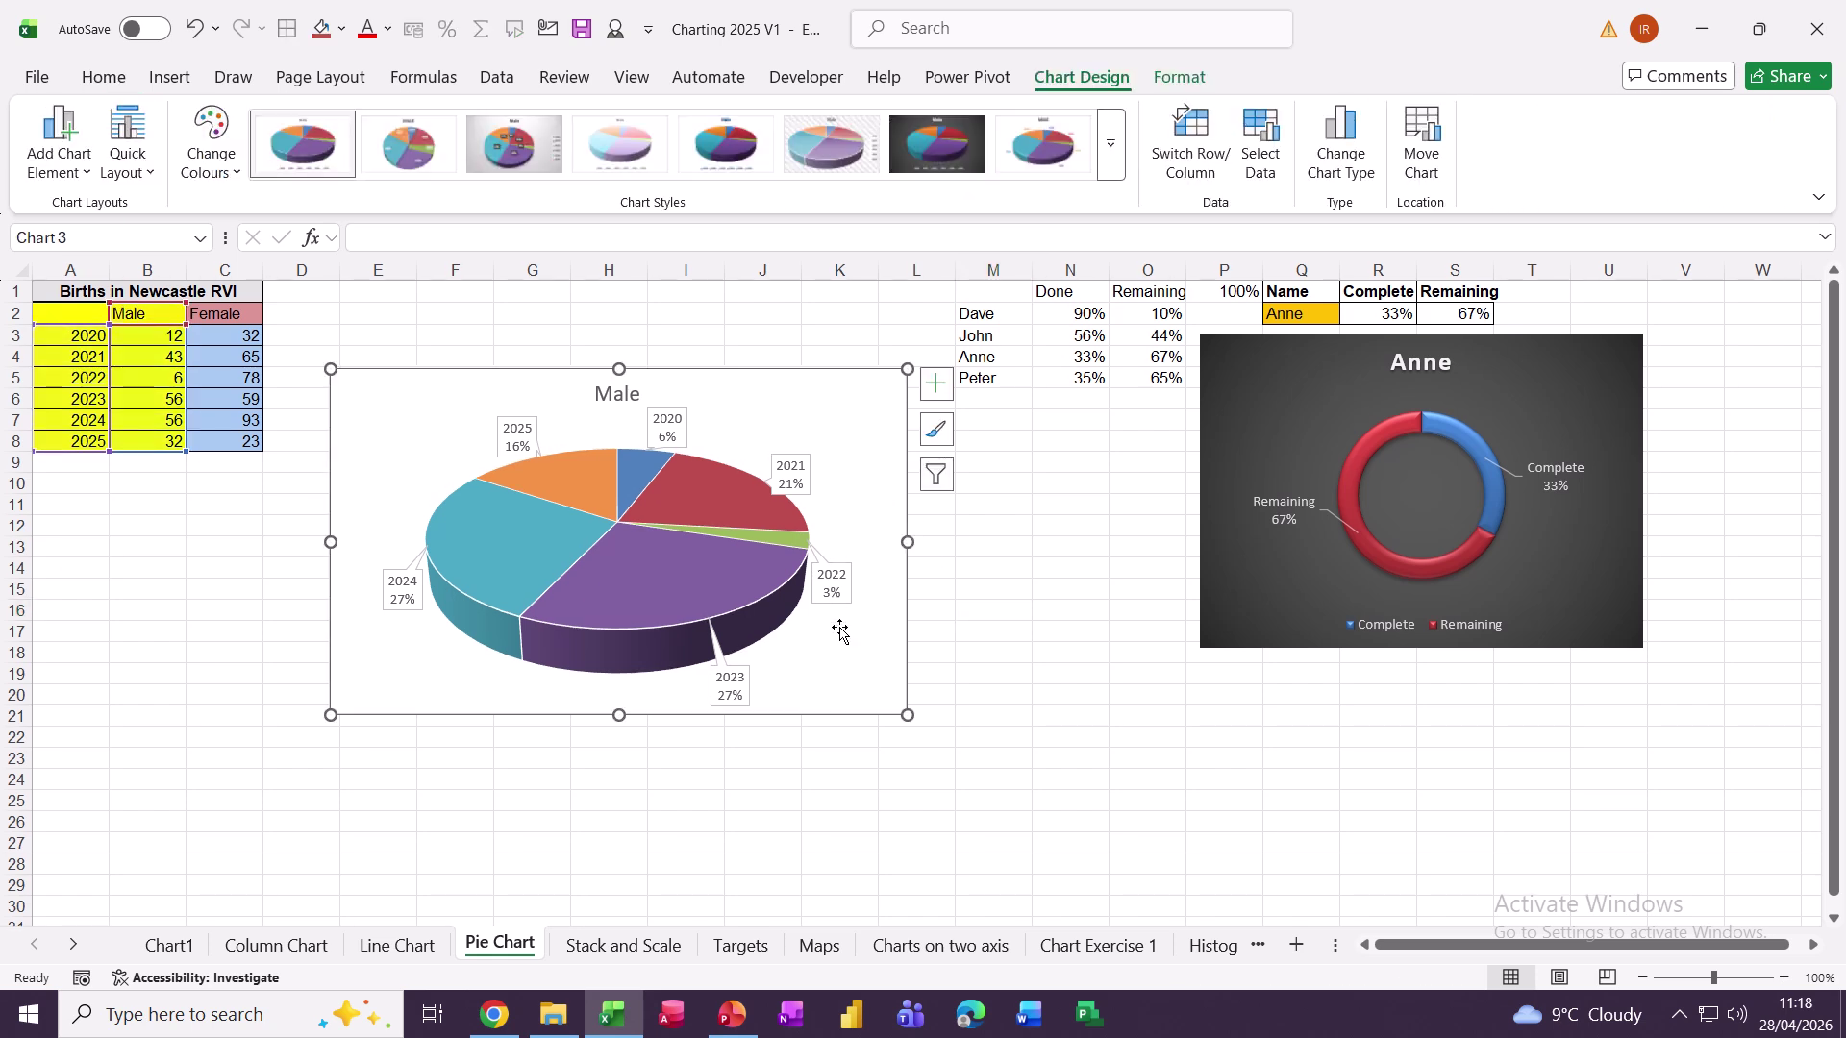
pyautogui.click(791, 539)
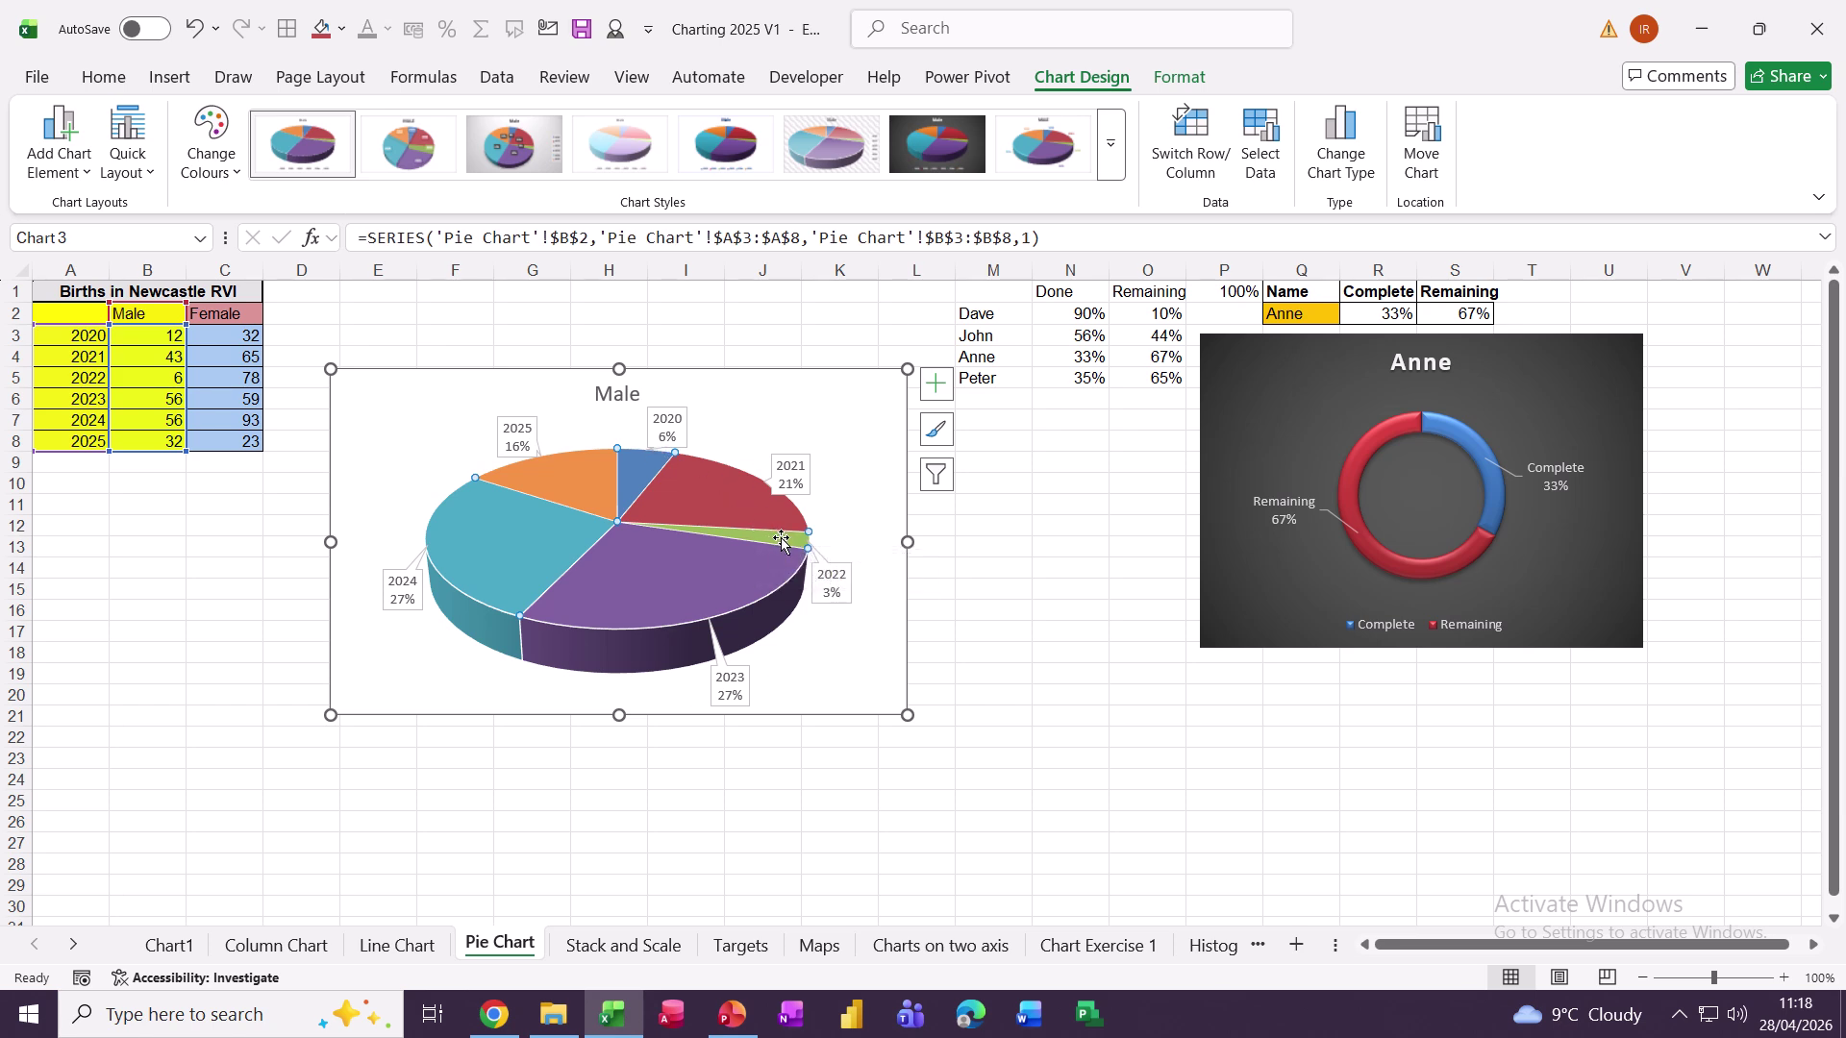
pyautogui.click(782, 539)
pyautogui.moveTo(789, 542); pyautogui.dragTo(810, 545)
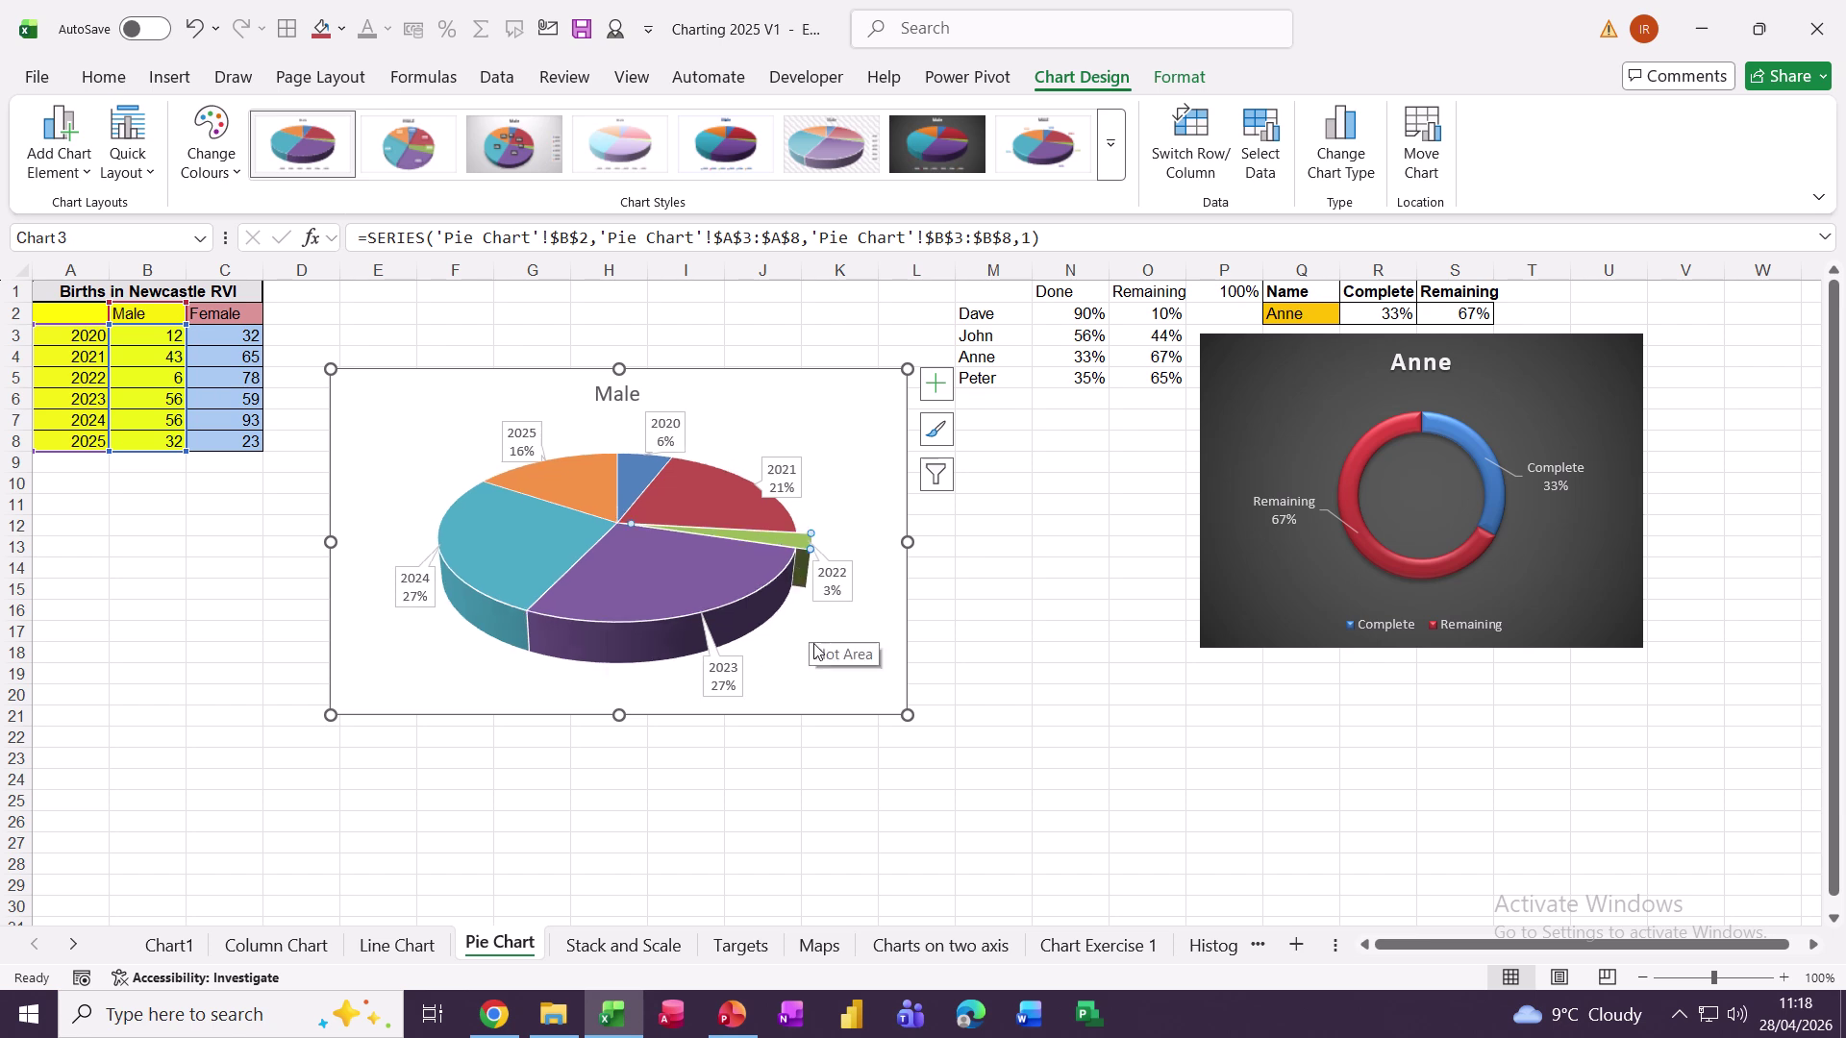
pyautogui.click(846, 404)
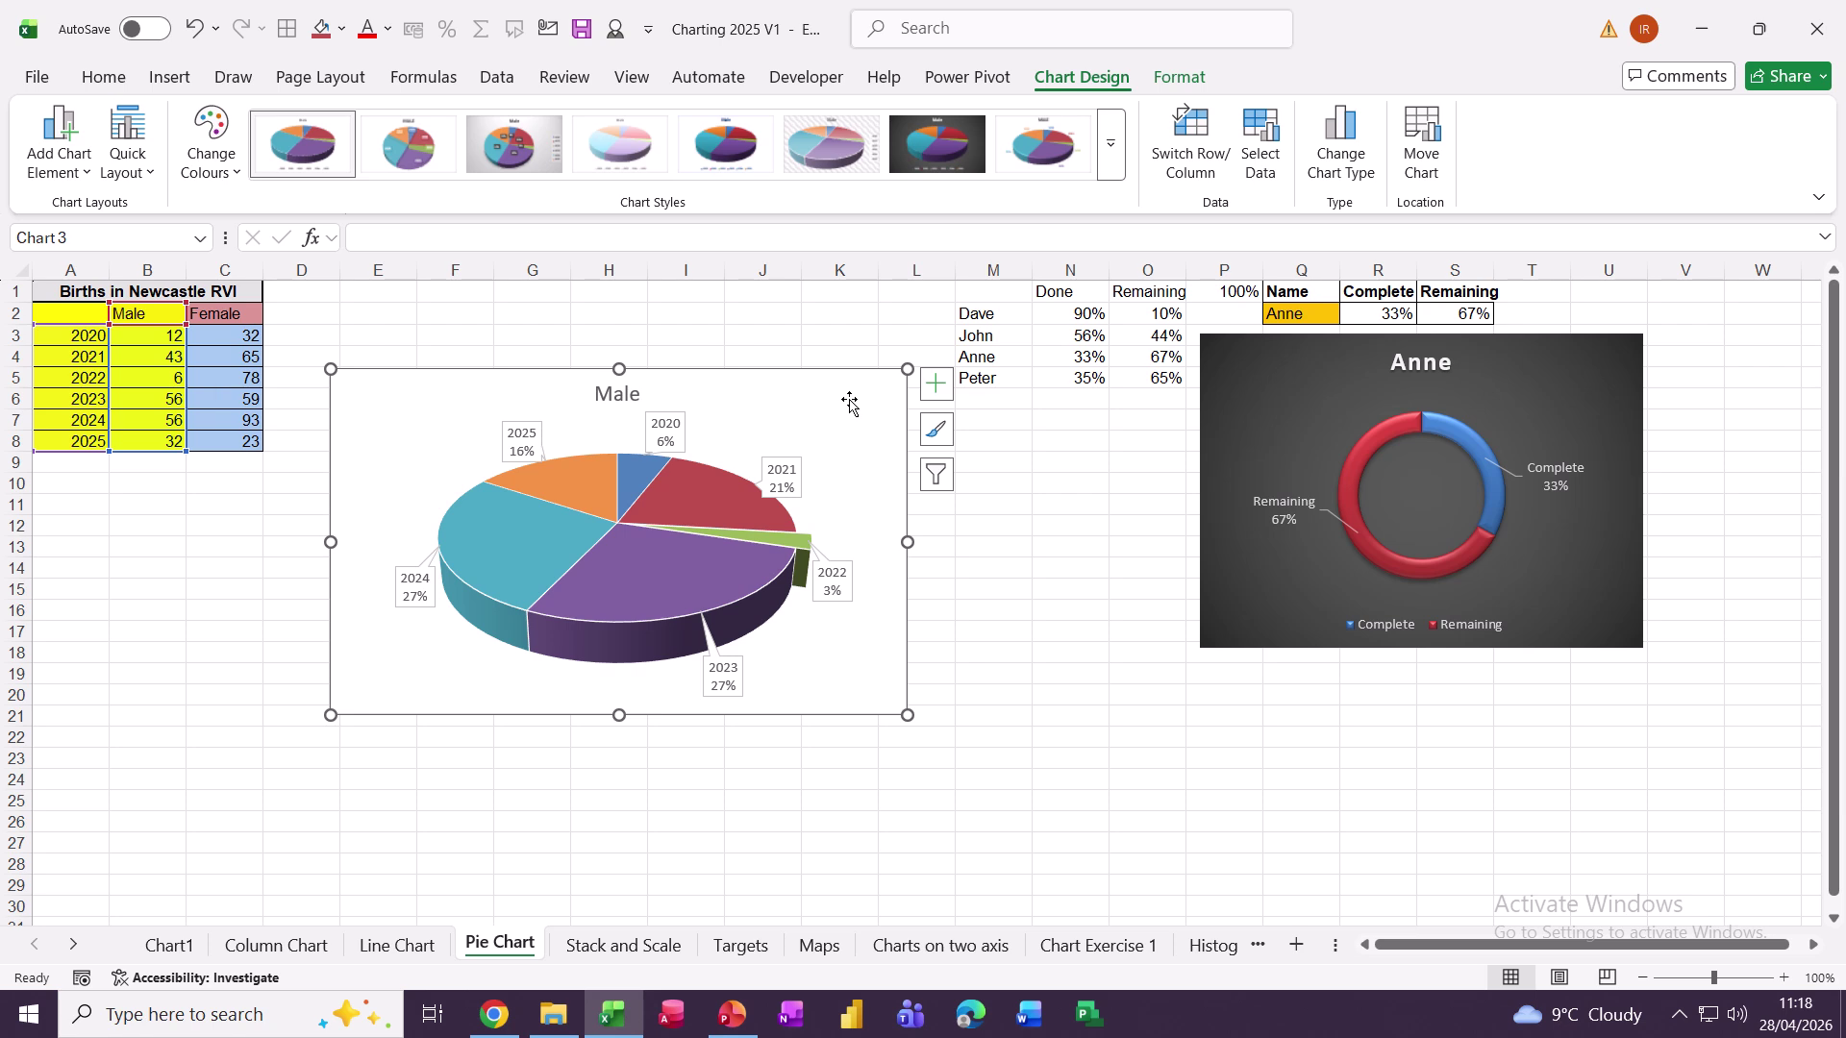
# Step: Resize the Male chart to 7 cm high by 7 cm wide and move it directly below the births table
pyautogui.click(1165, 81)
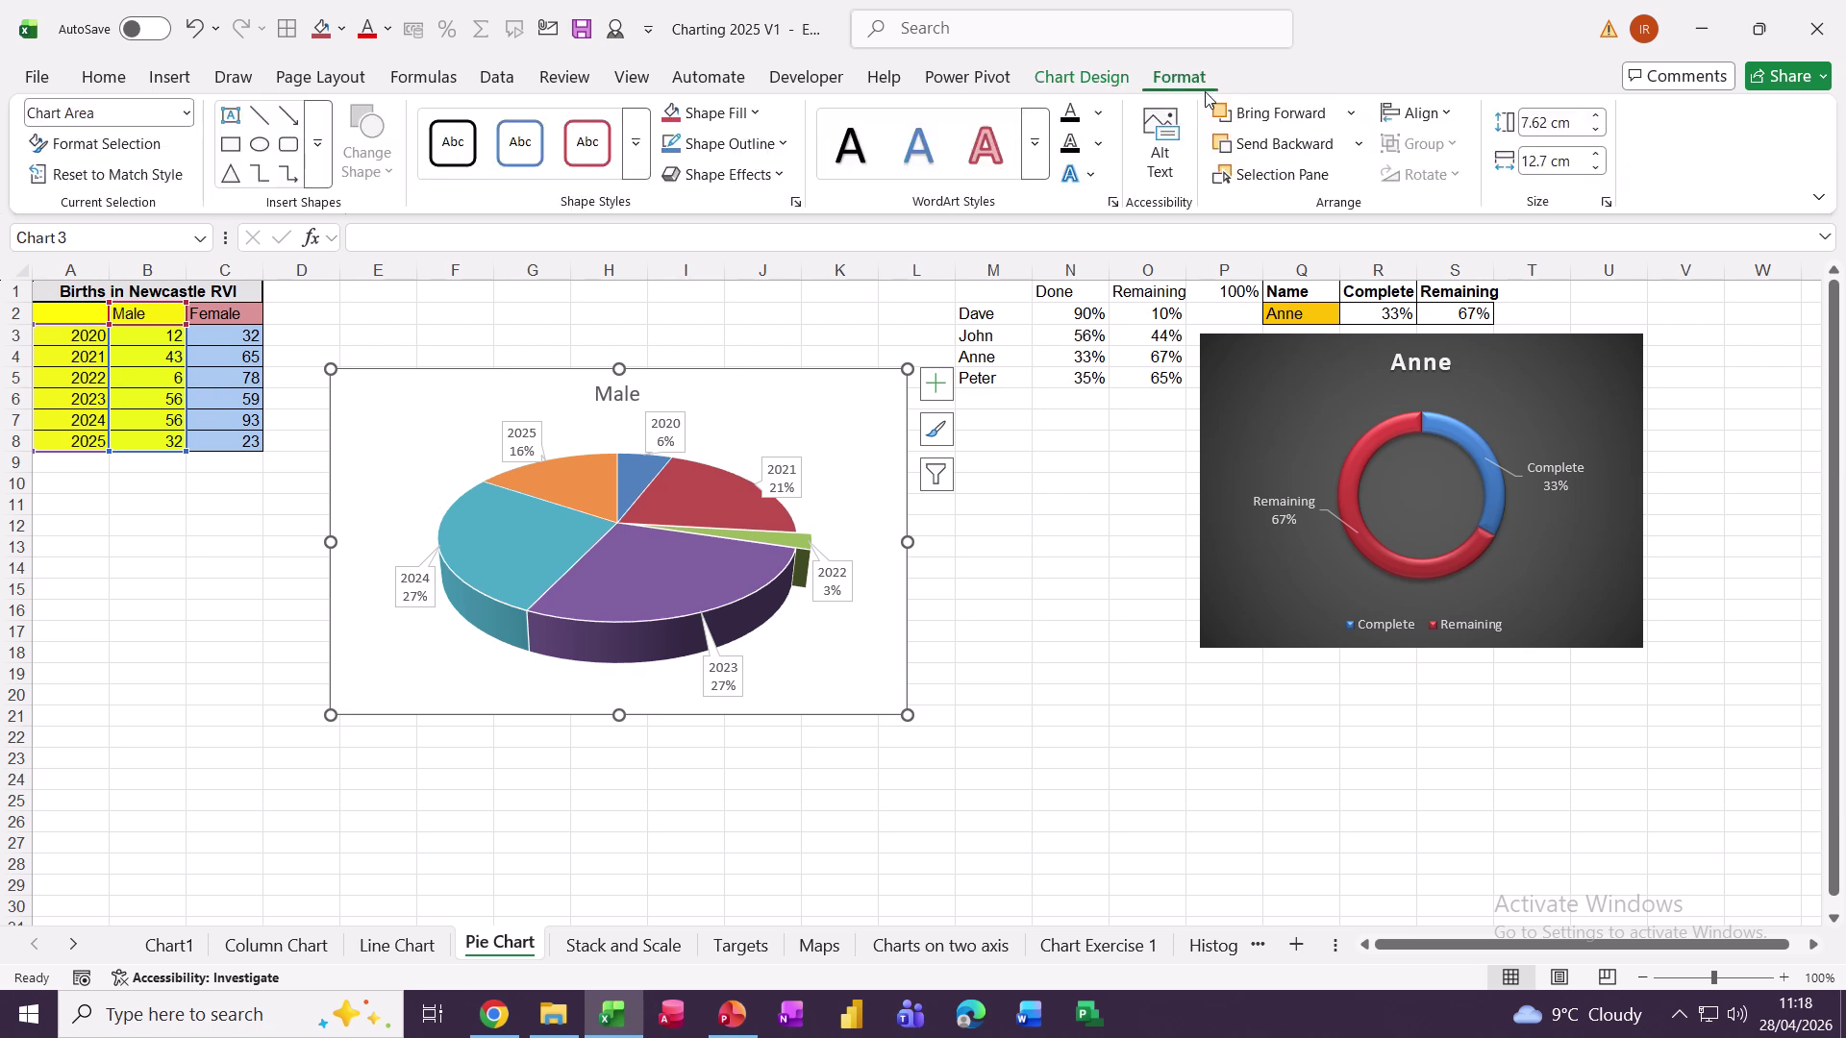
pyautogui.click(1536, 125)
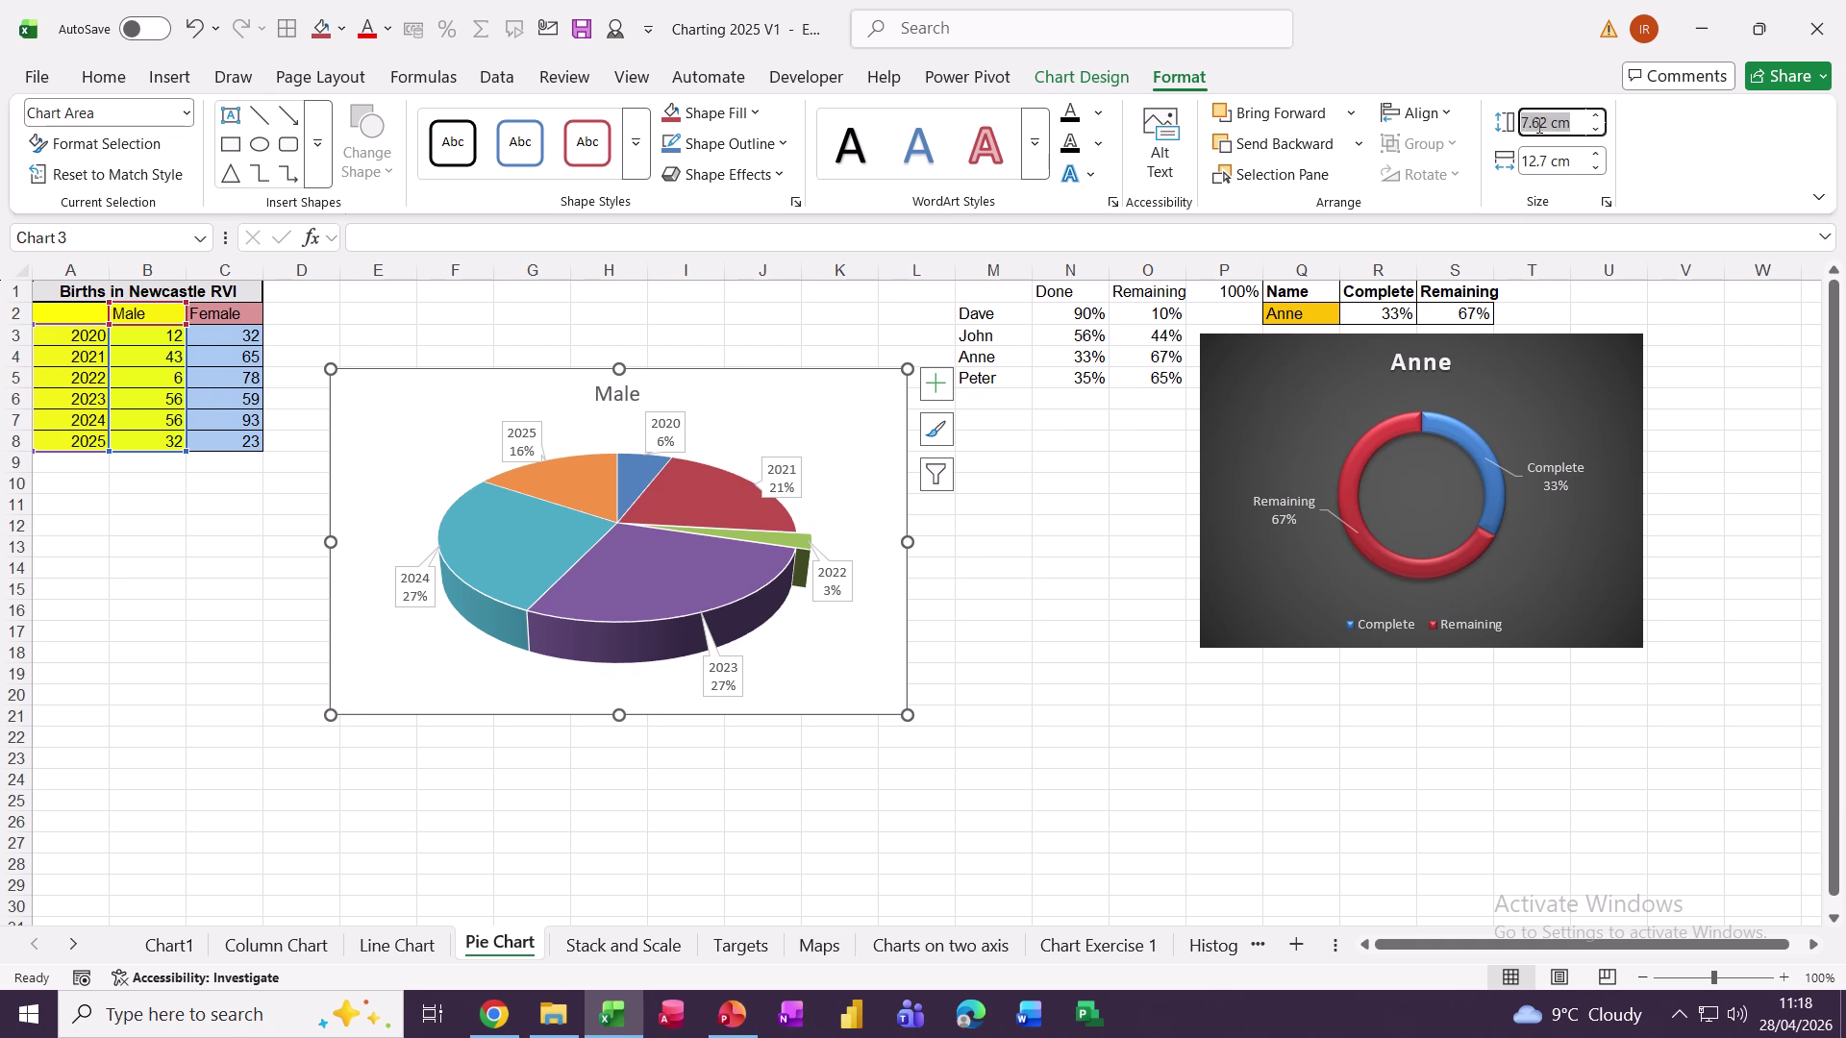
pyautogui.write('7')
pyautogui.press('Return')
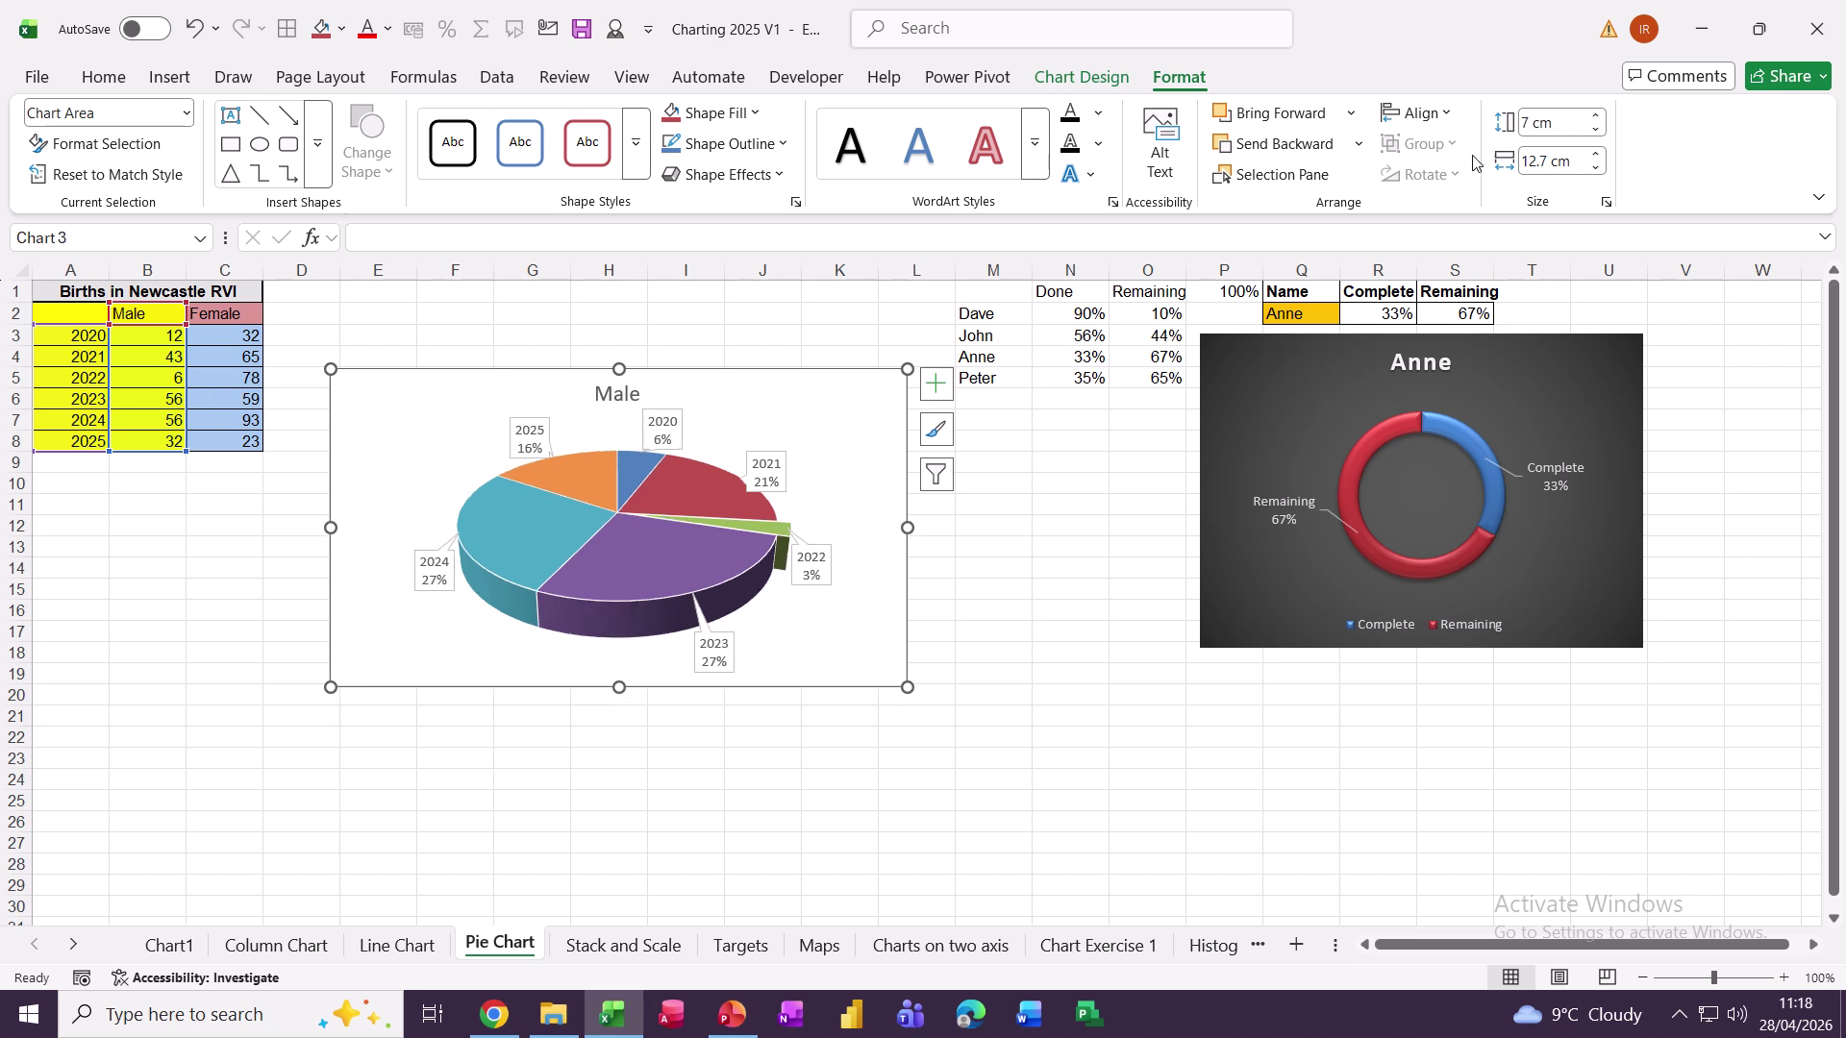
pyautogui.click(1558, 159)
pyautogui.moveTo(1553, 157); pyautogui.dragTo(1516, 159)
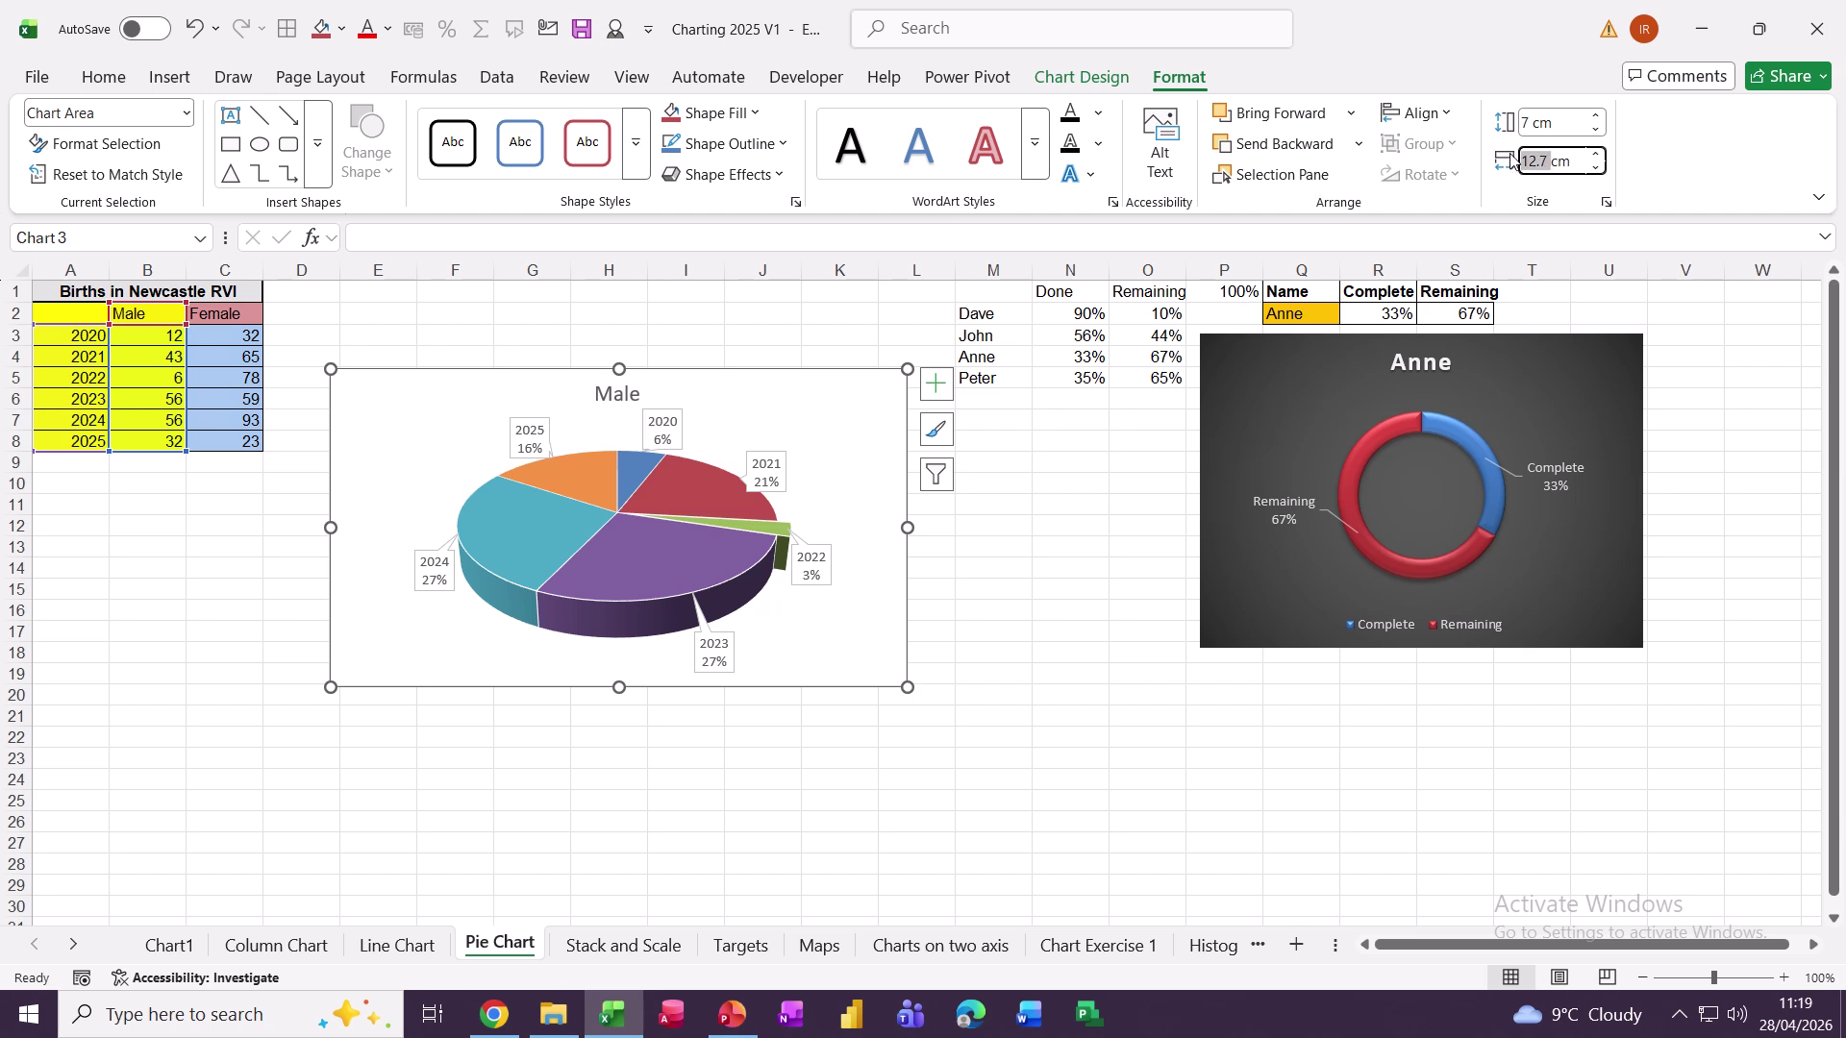
pyautogui.write('7')
pyautogui.press('Return')
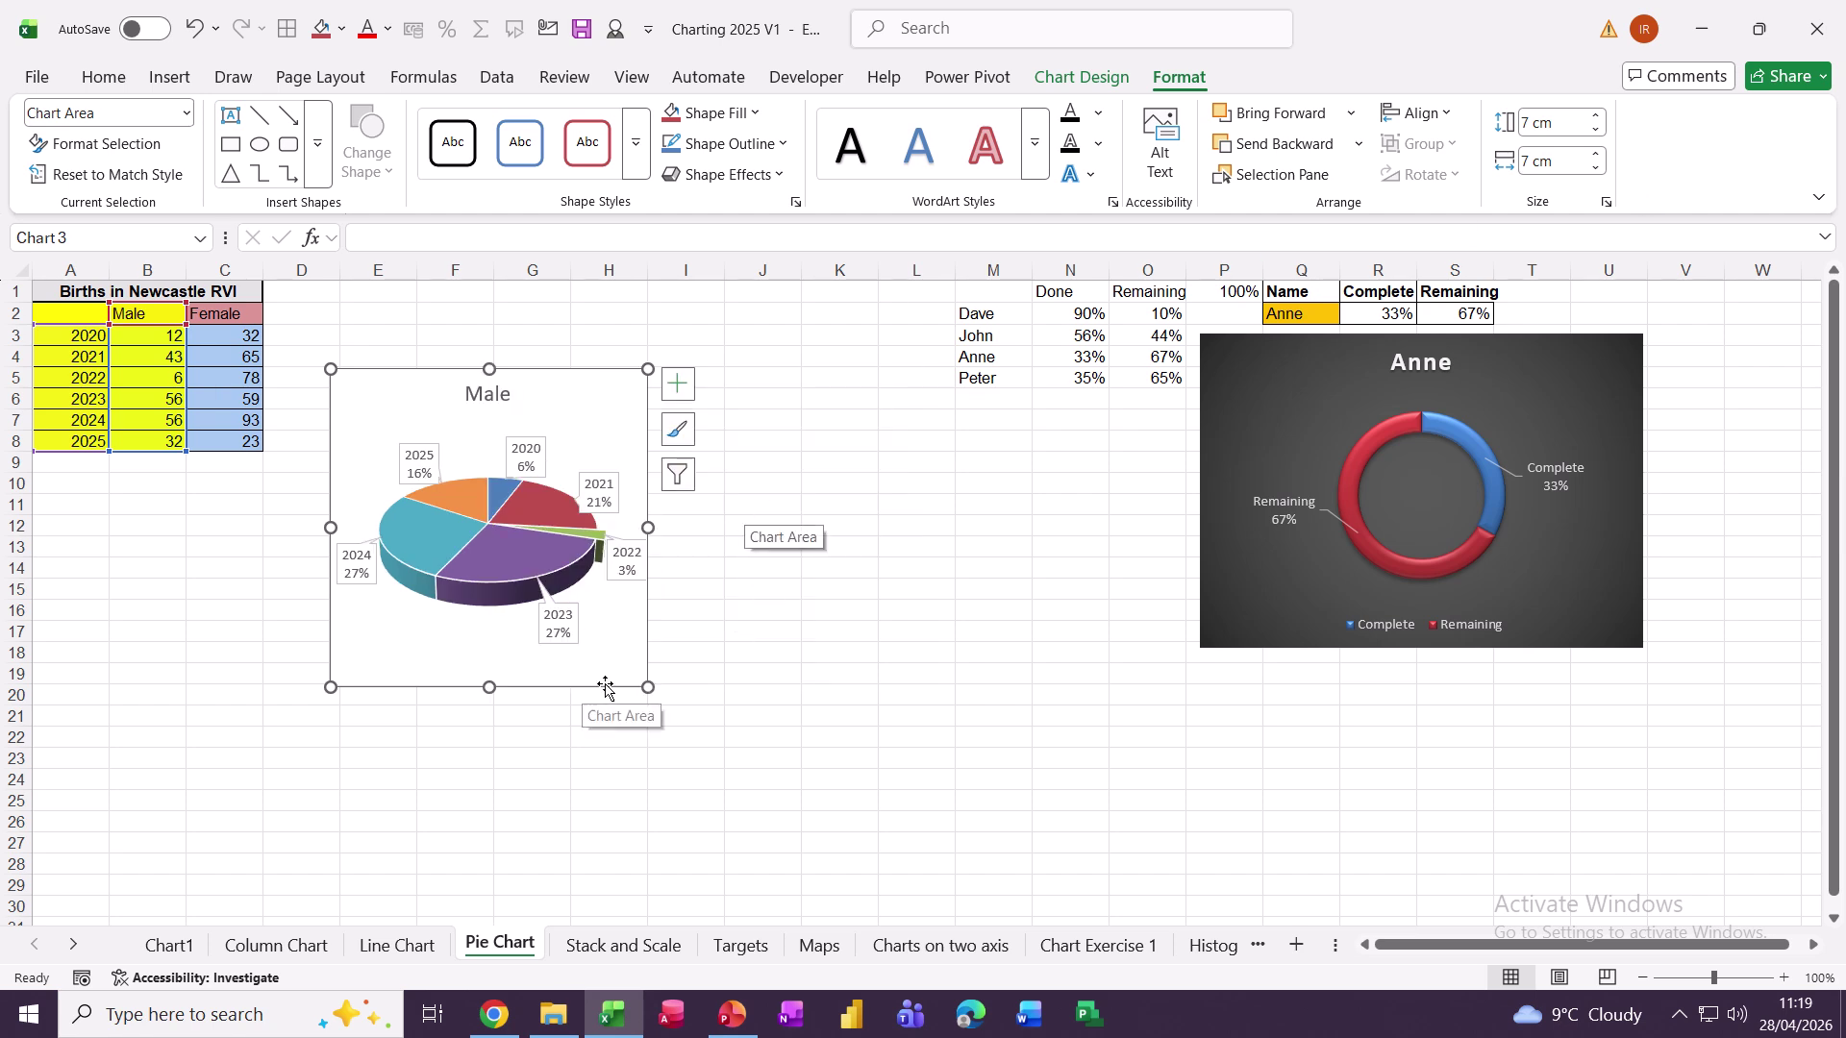
pyautogui.moveTo(605, 688); pyautogui.dragTo(321, 787)
pyautogui.click(502, 462)
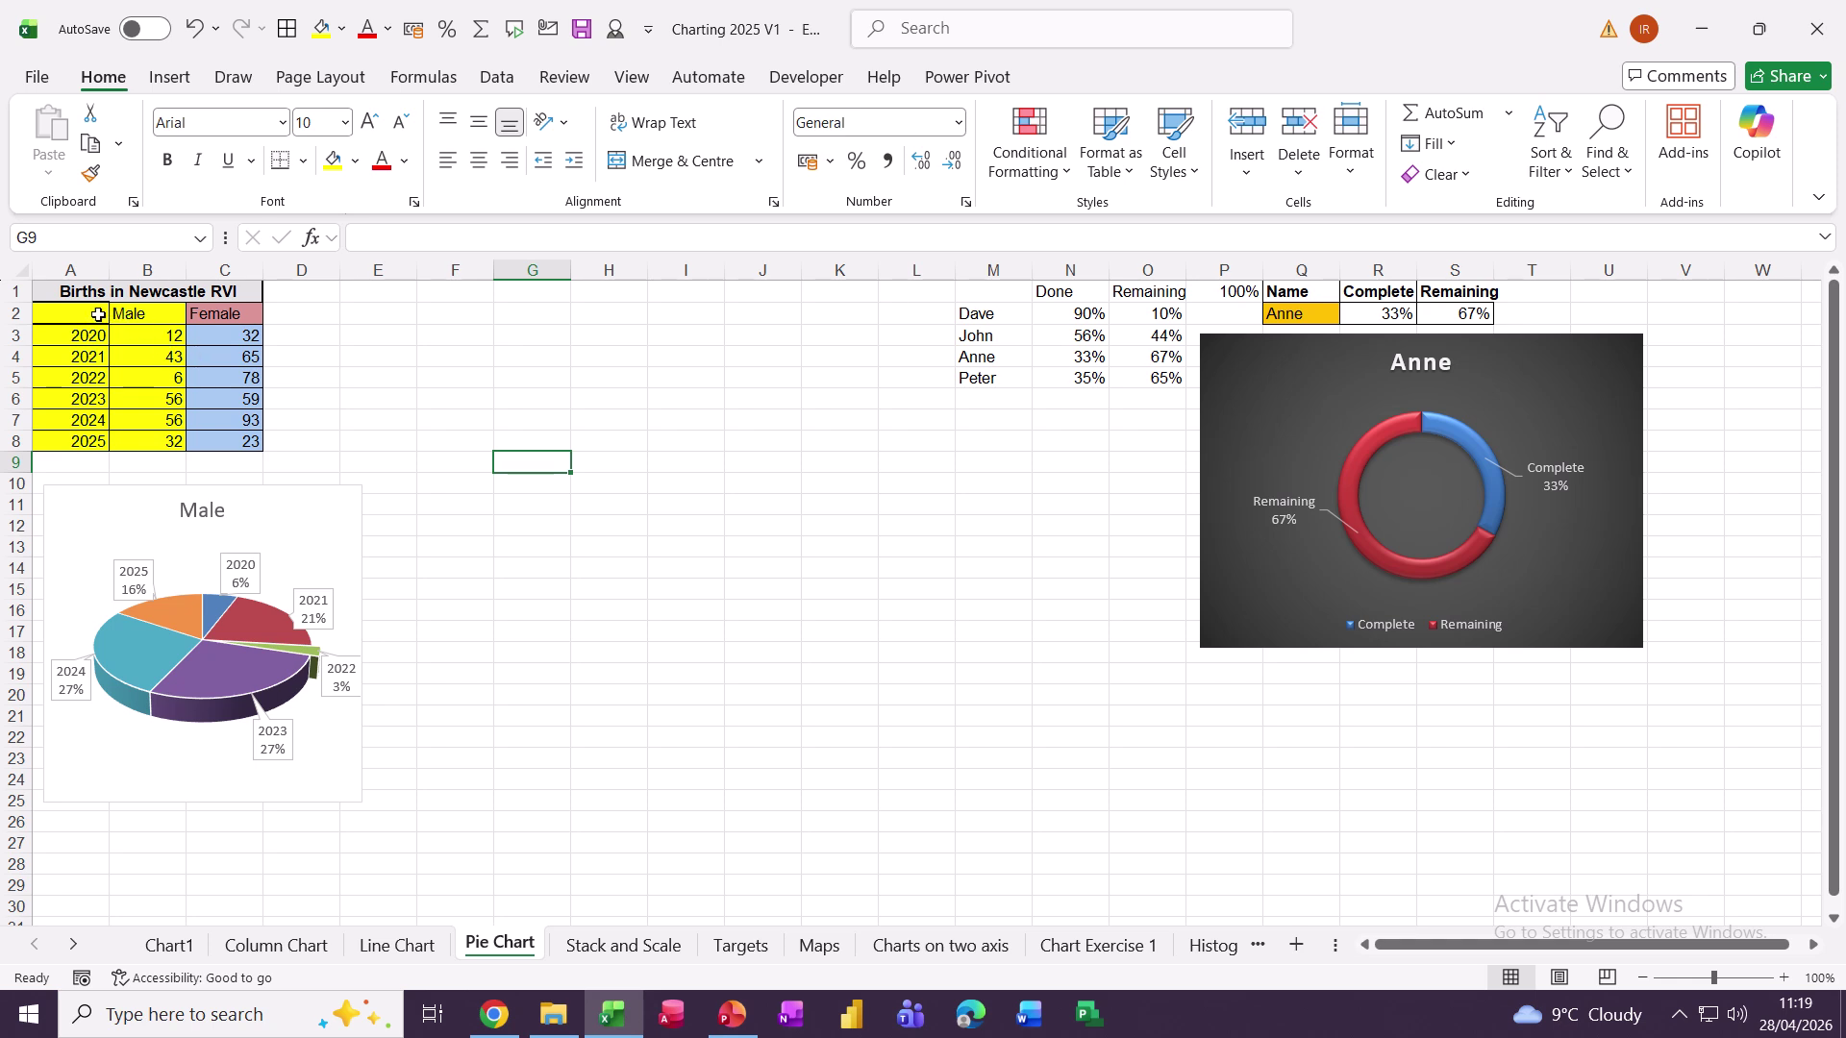
# Step: Insert a 3D pie chart of the female births from A2:A8 and C2:C8, and move it clear of the Anne doughnut chart
pyautogui.moveTo(56, 310); pyautogui.dragTo(70, 426)
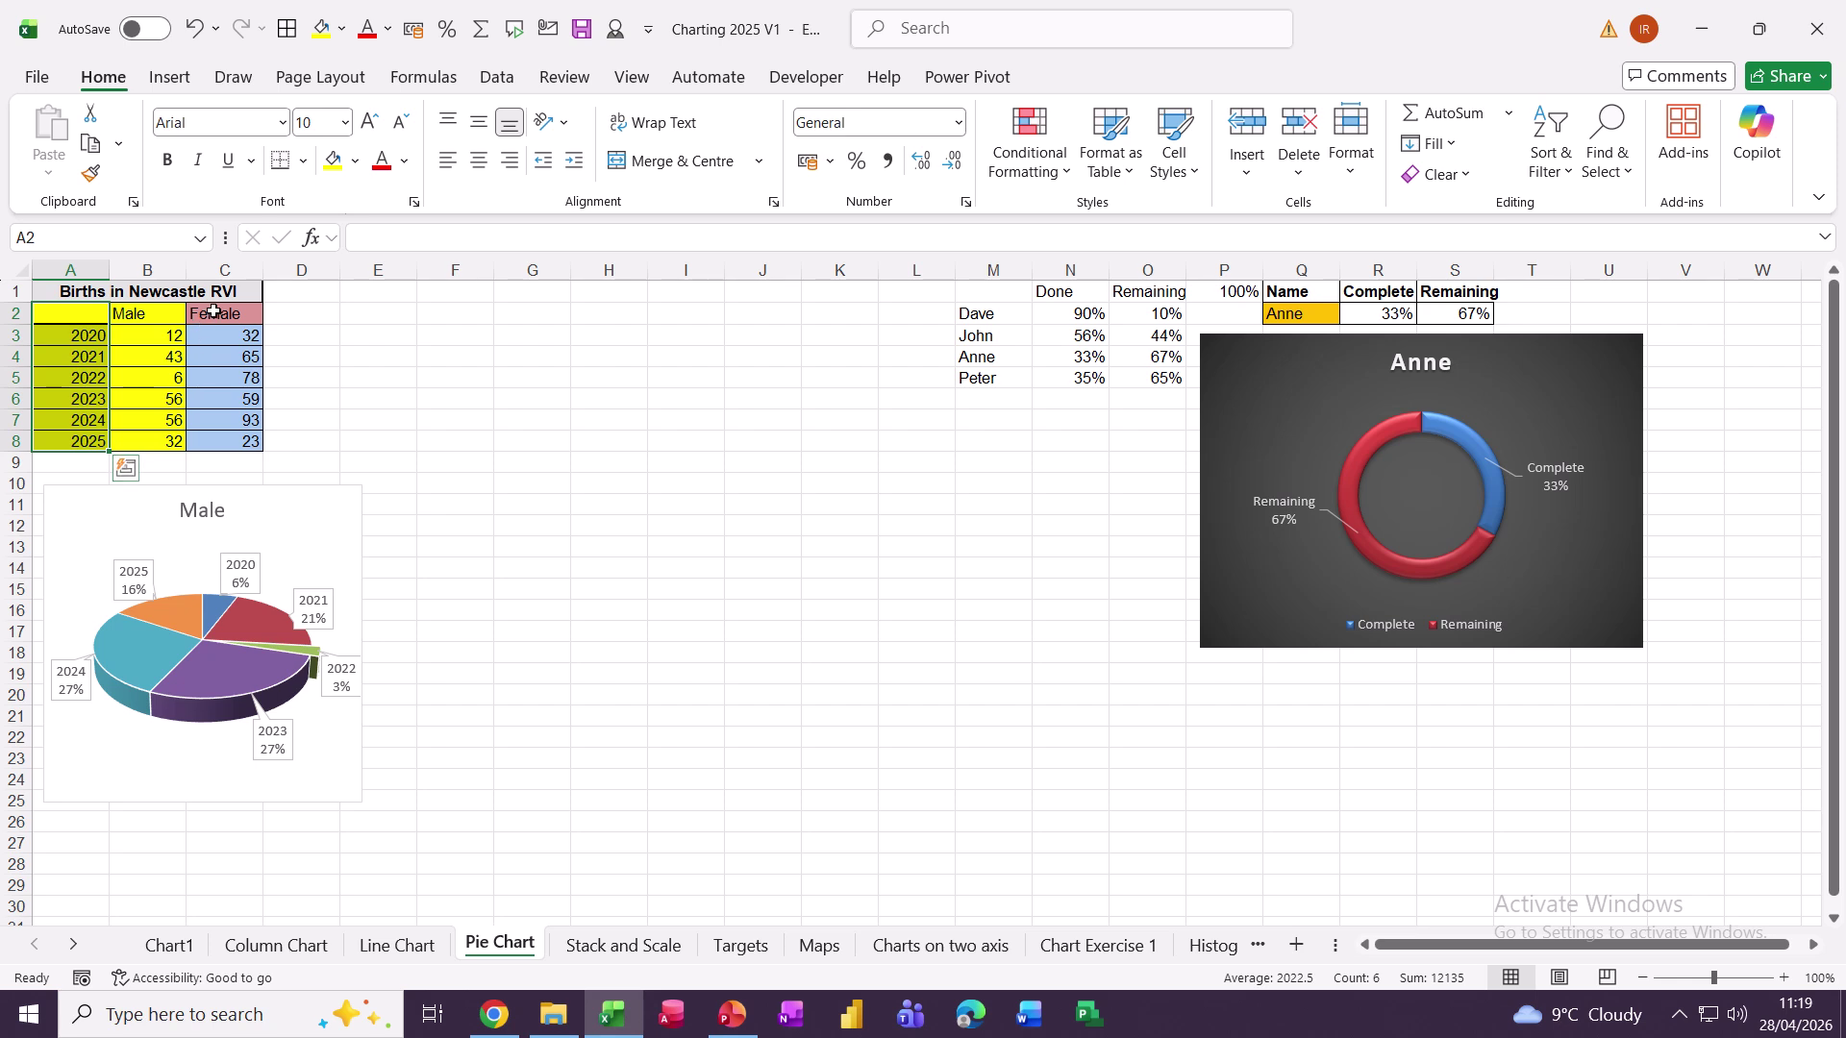
pyautogui.moveTo(214, 312); pyautogui.dragTo(215, 438)
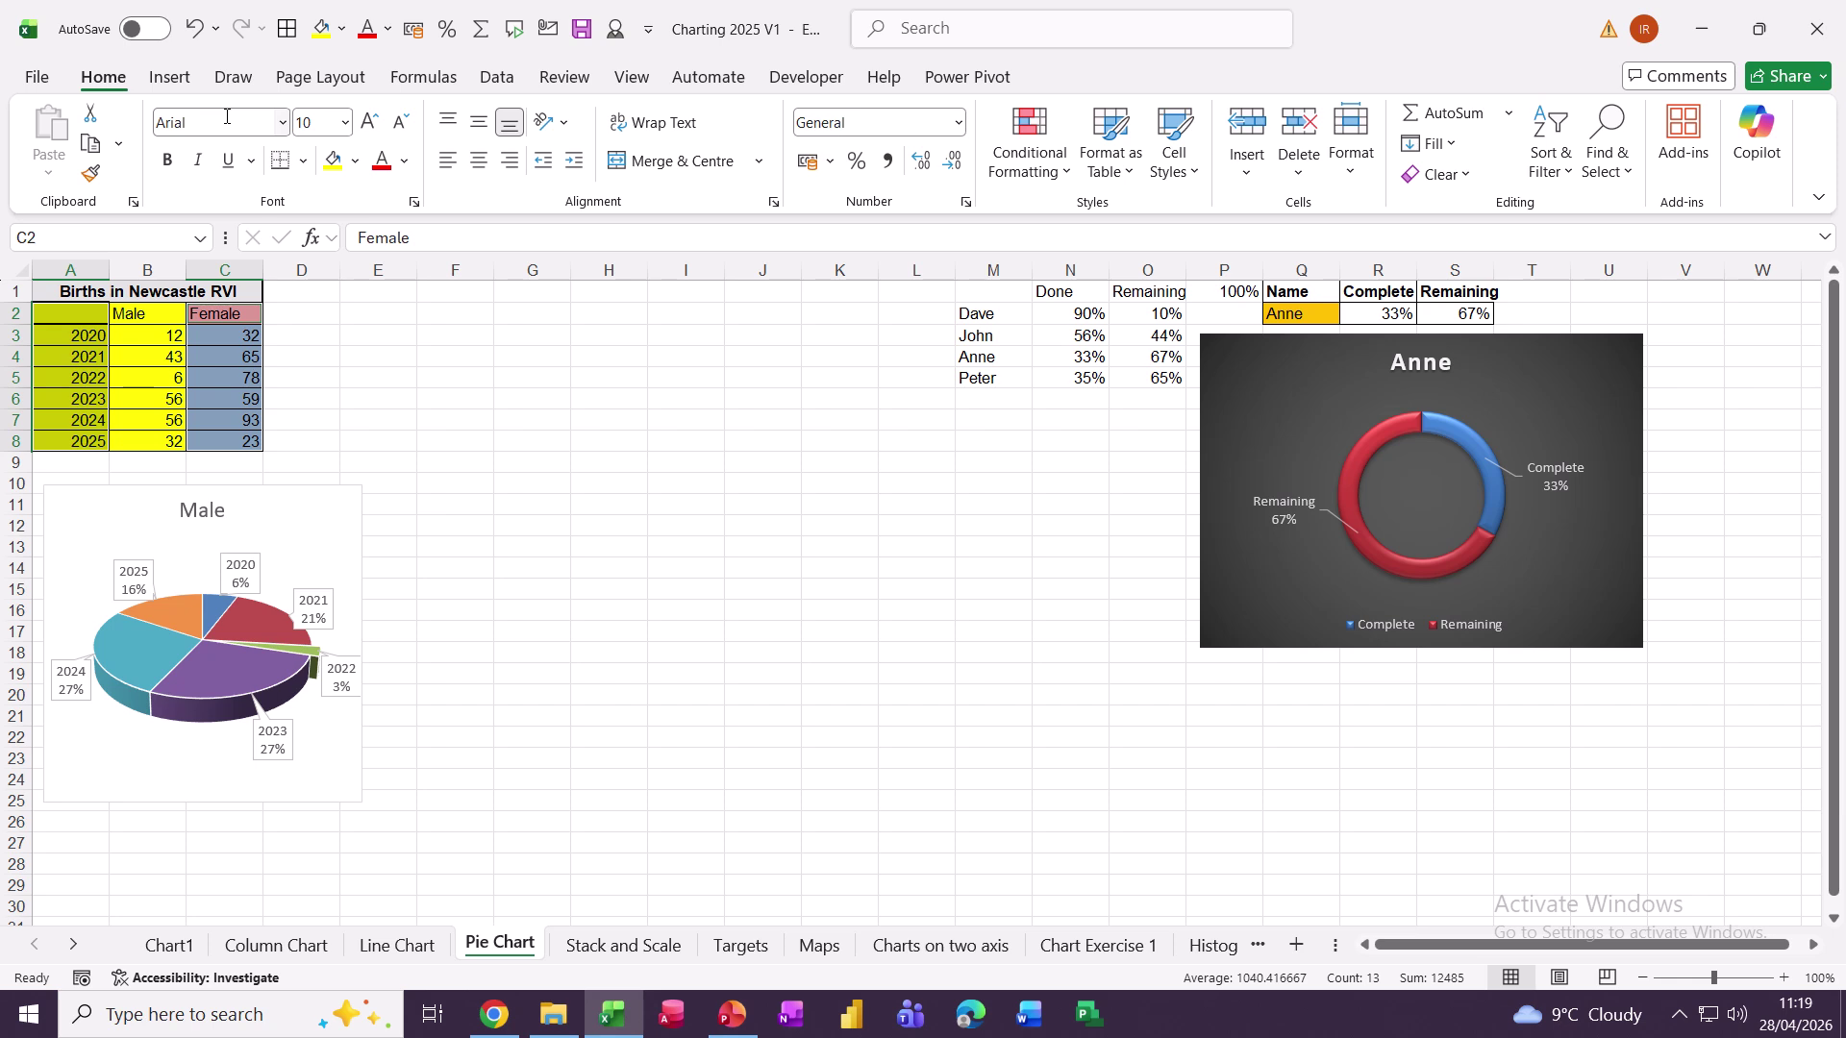
pyautogui.click(168, 85)
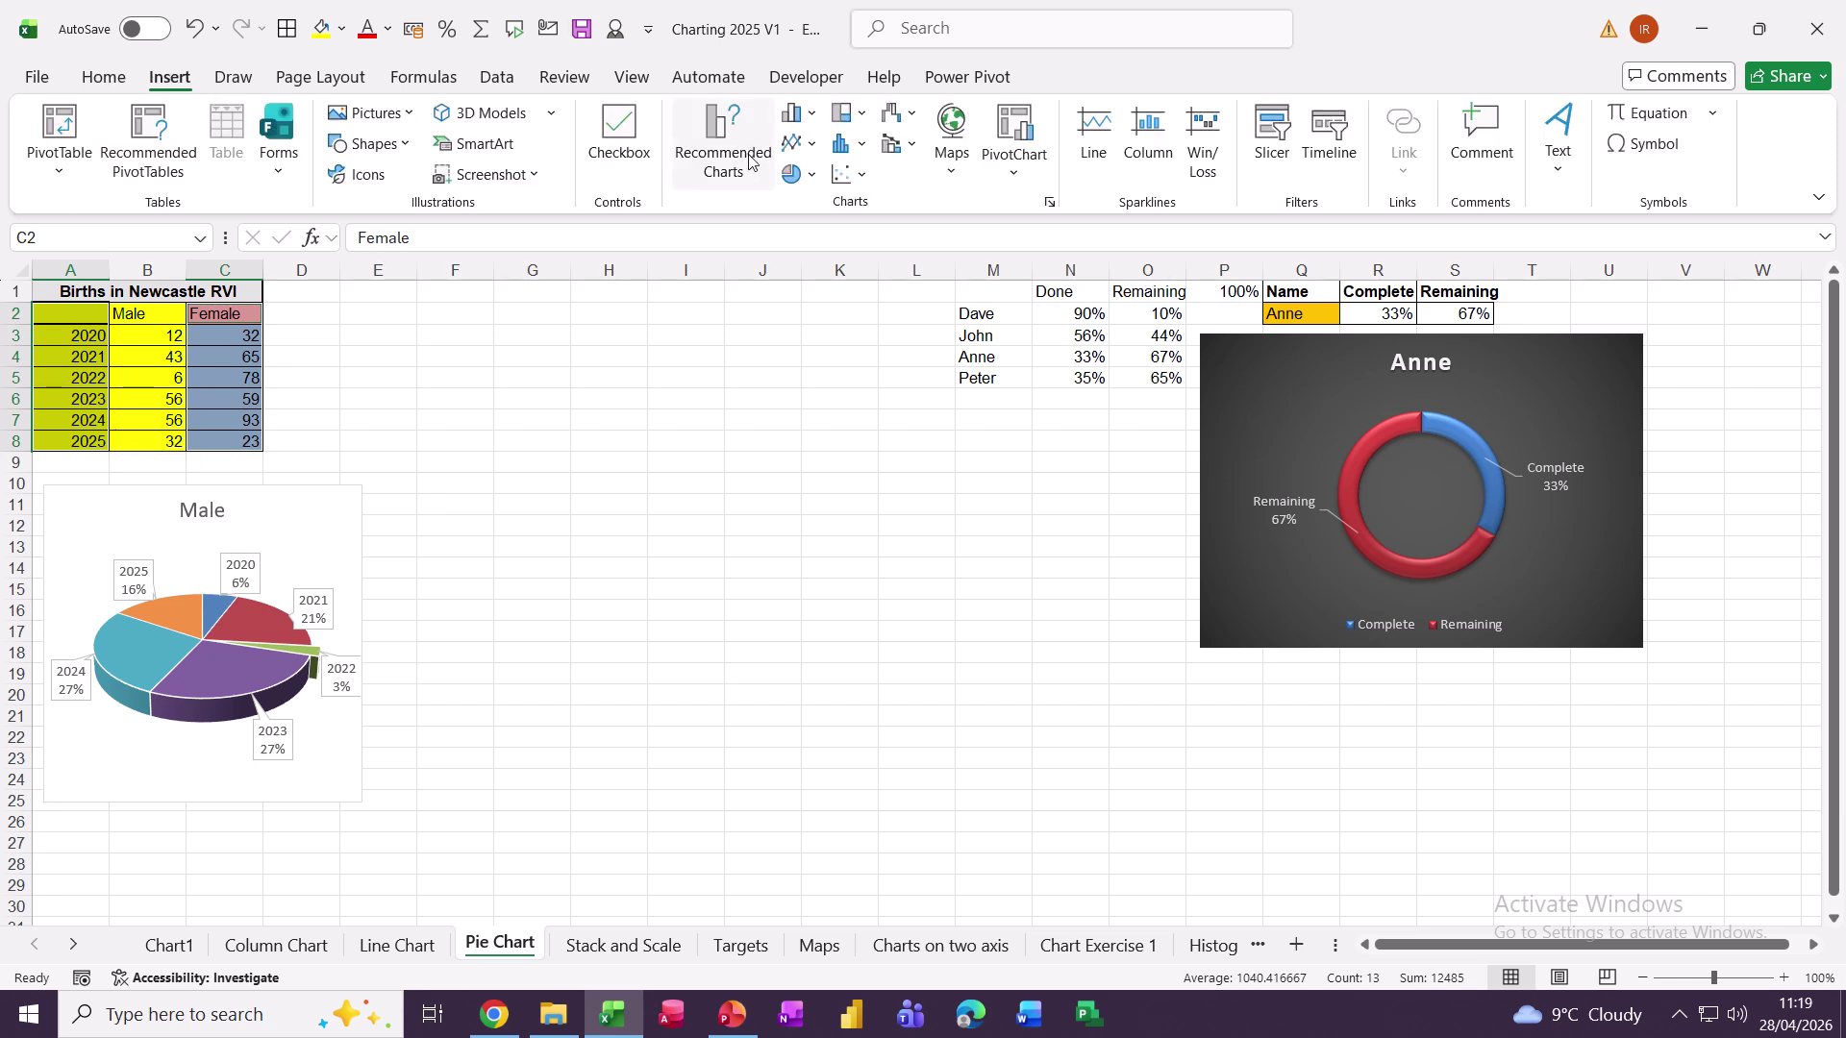
pyautogui.click(793, 174)
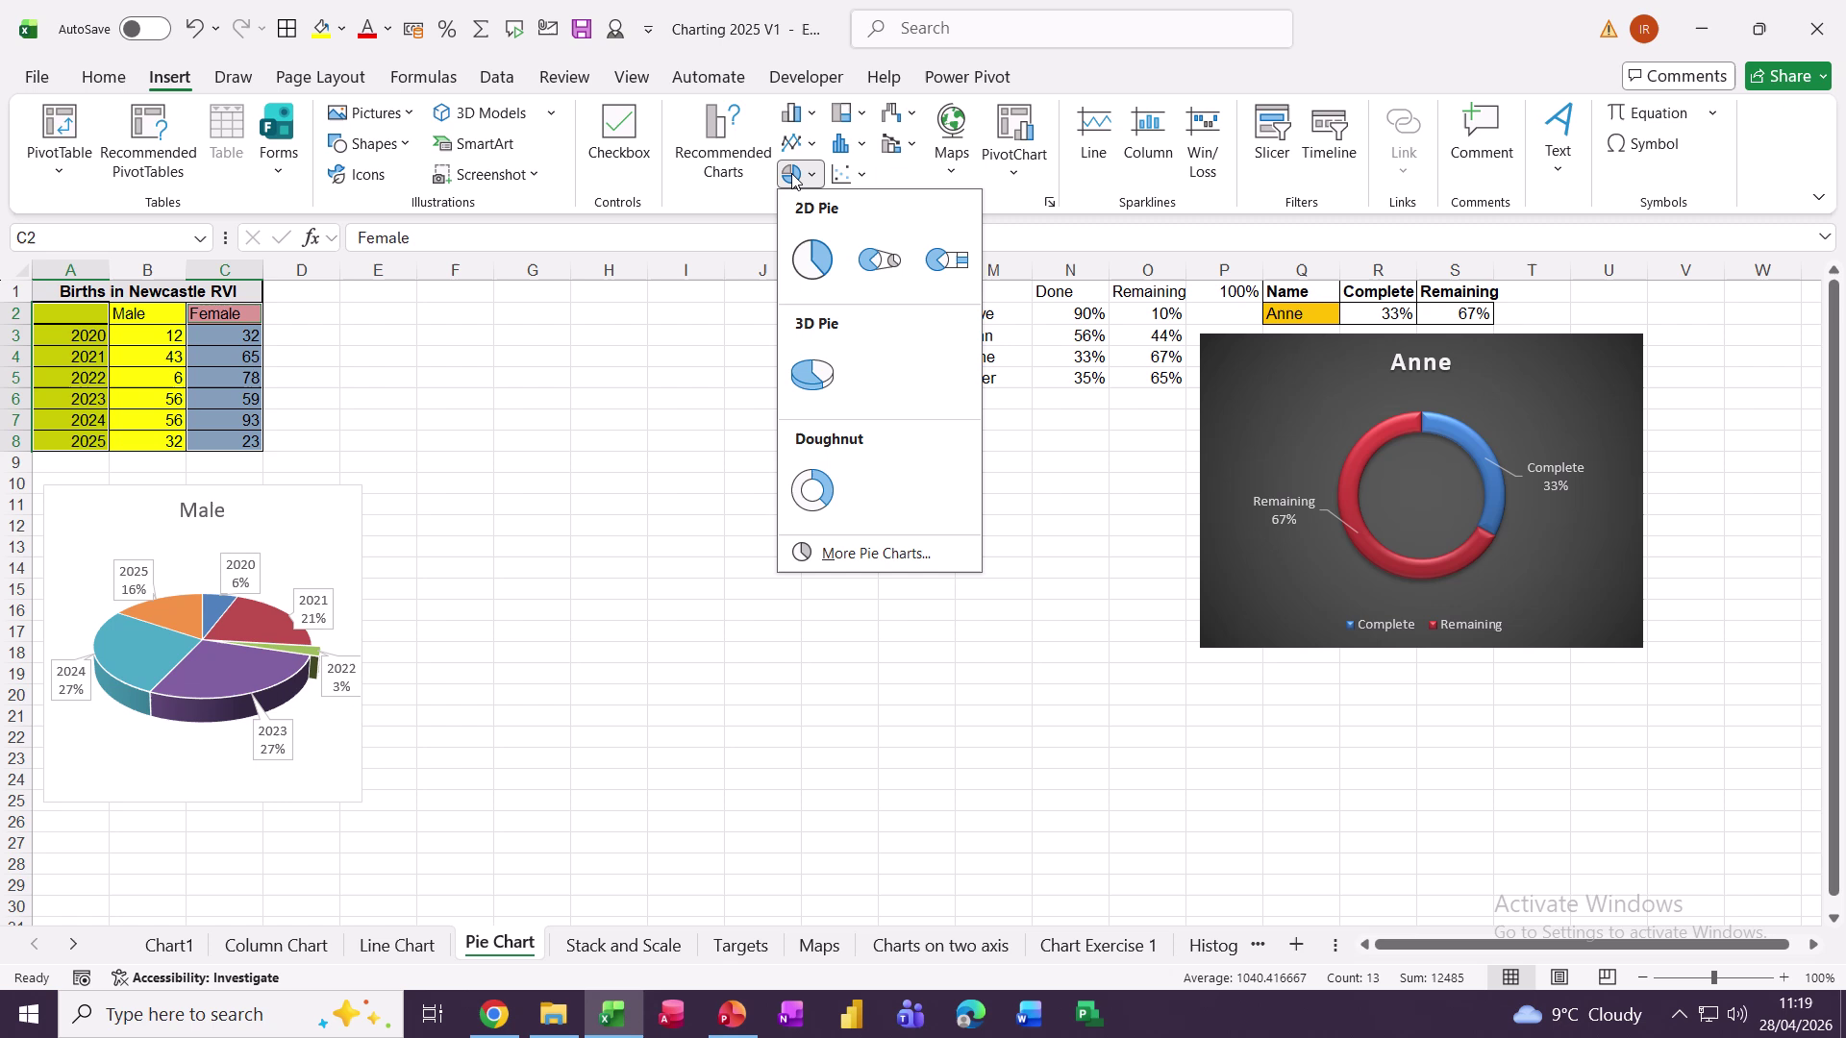
pyautogui.click(811, 377)
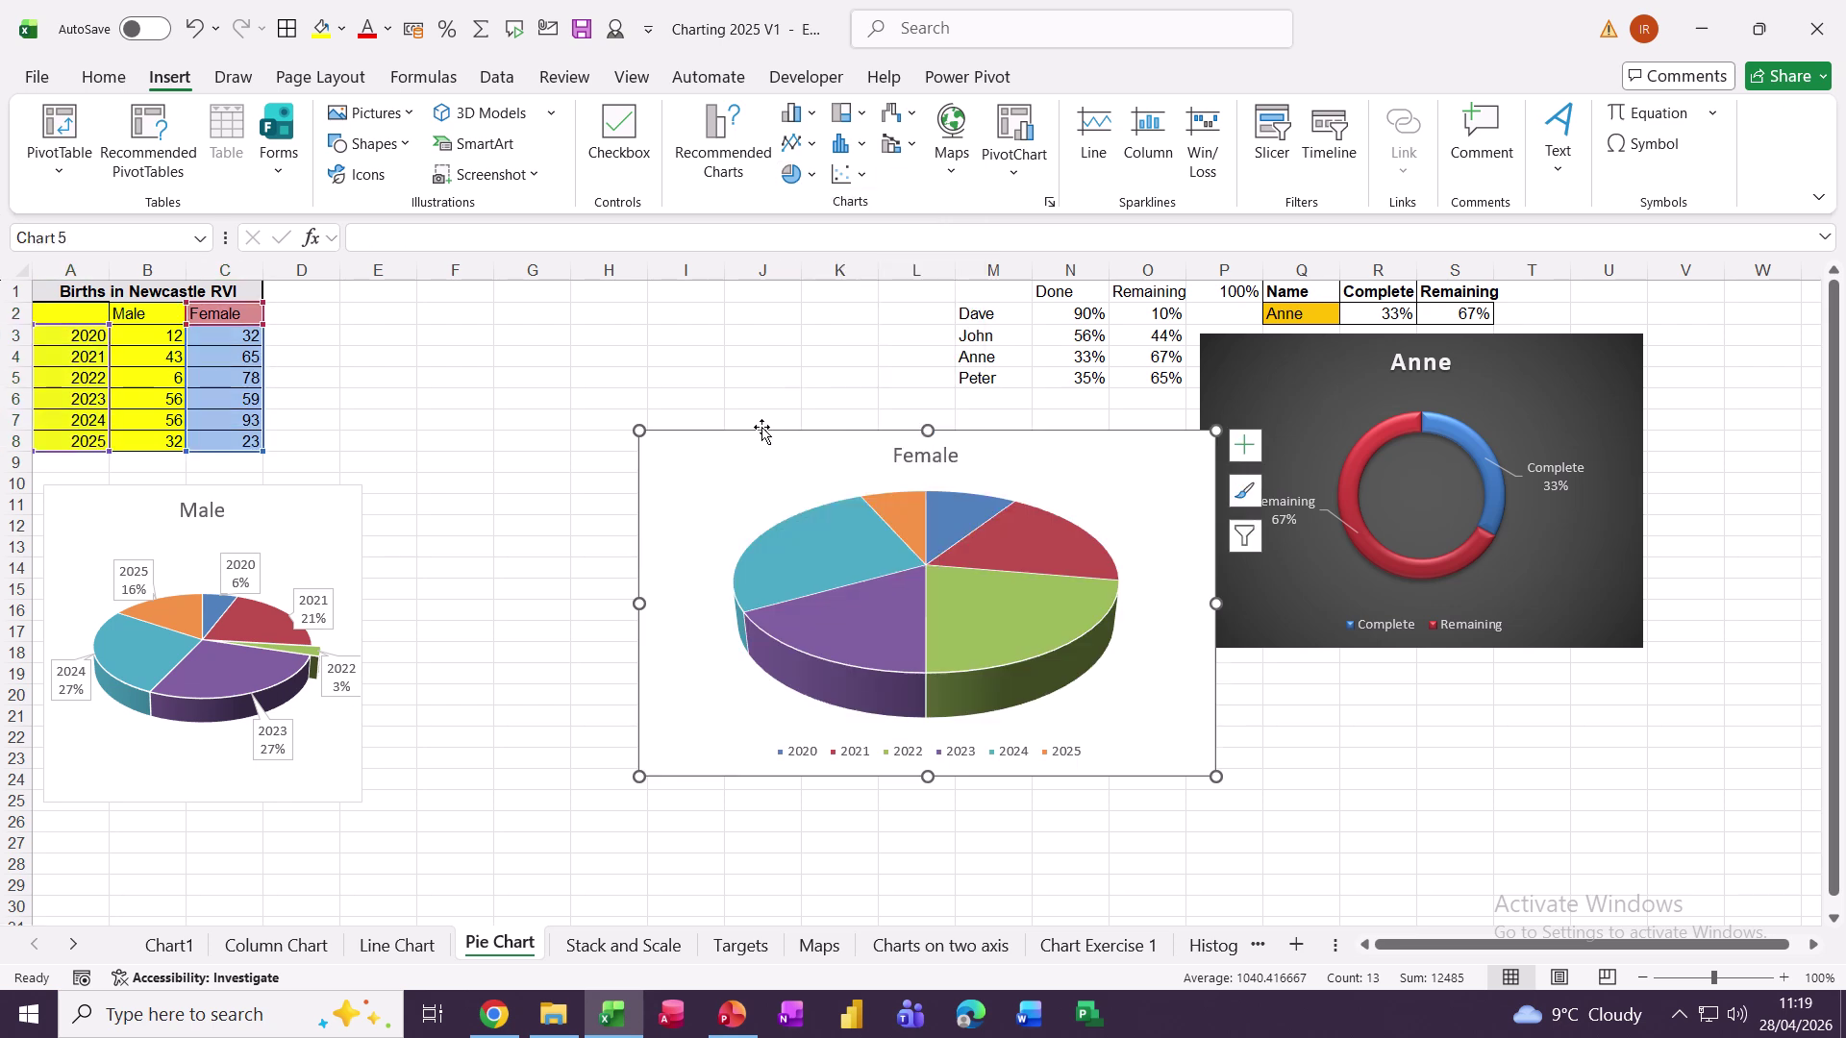
pyautogui.moveTo(757, 439); pyautogui.dragTo(572, 375)
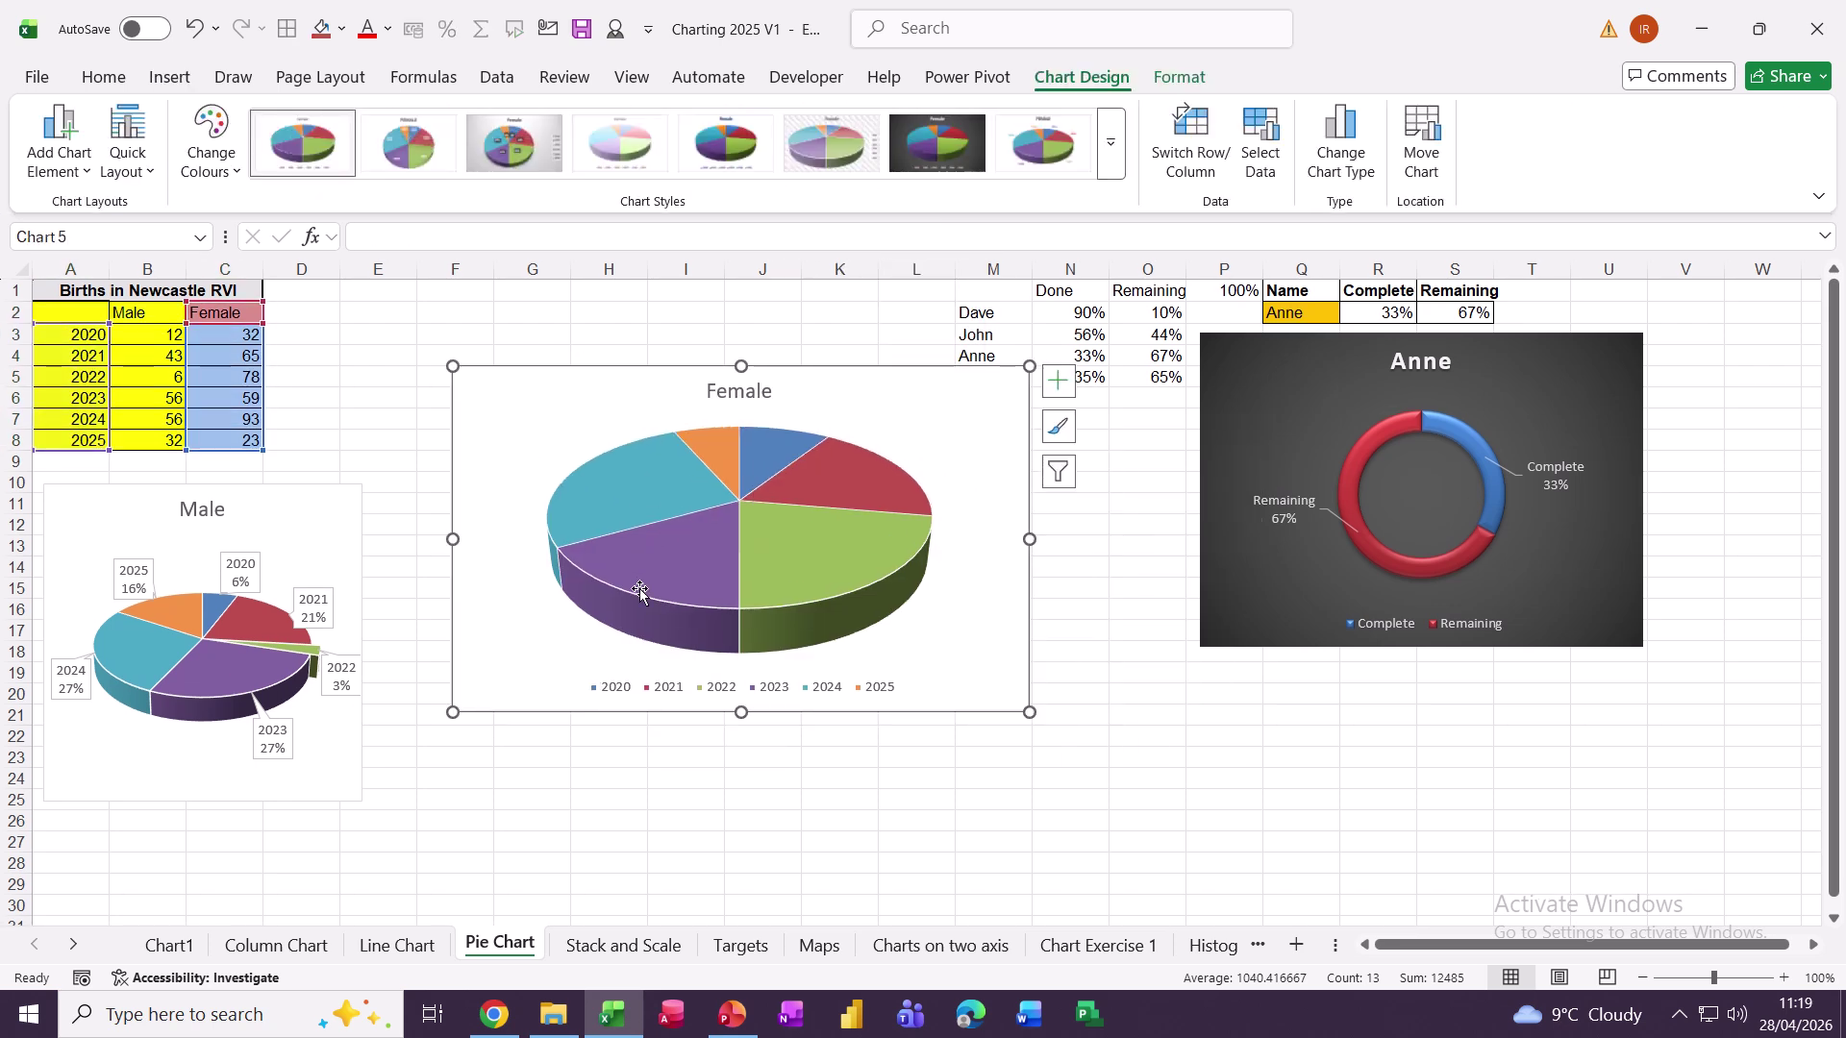
# Step: Delete the Female pie chart's legend and label its slices with year and percentage data callouts
pyautogui.click(646, 688)
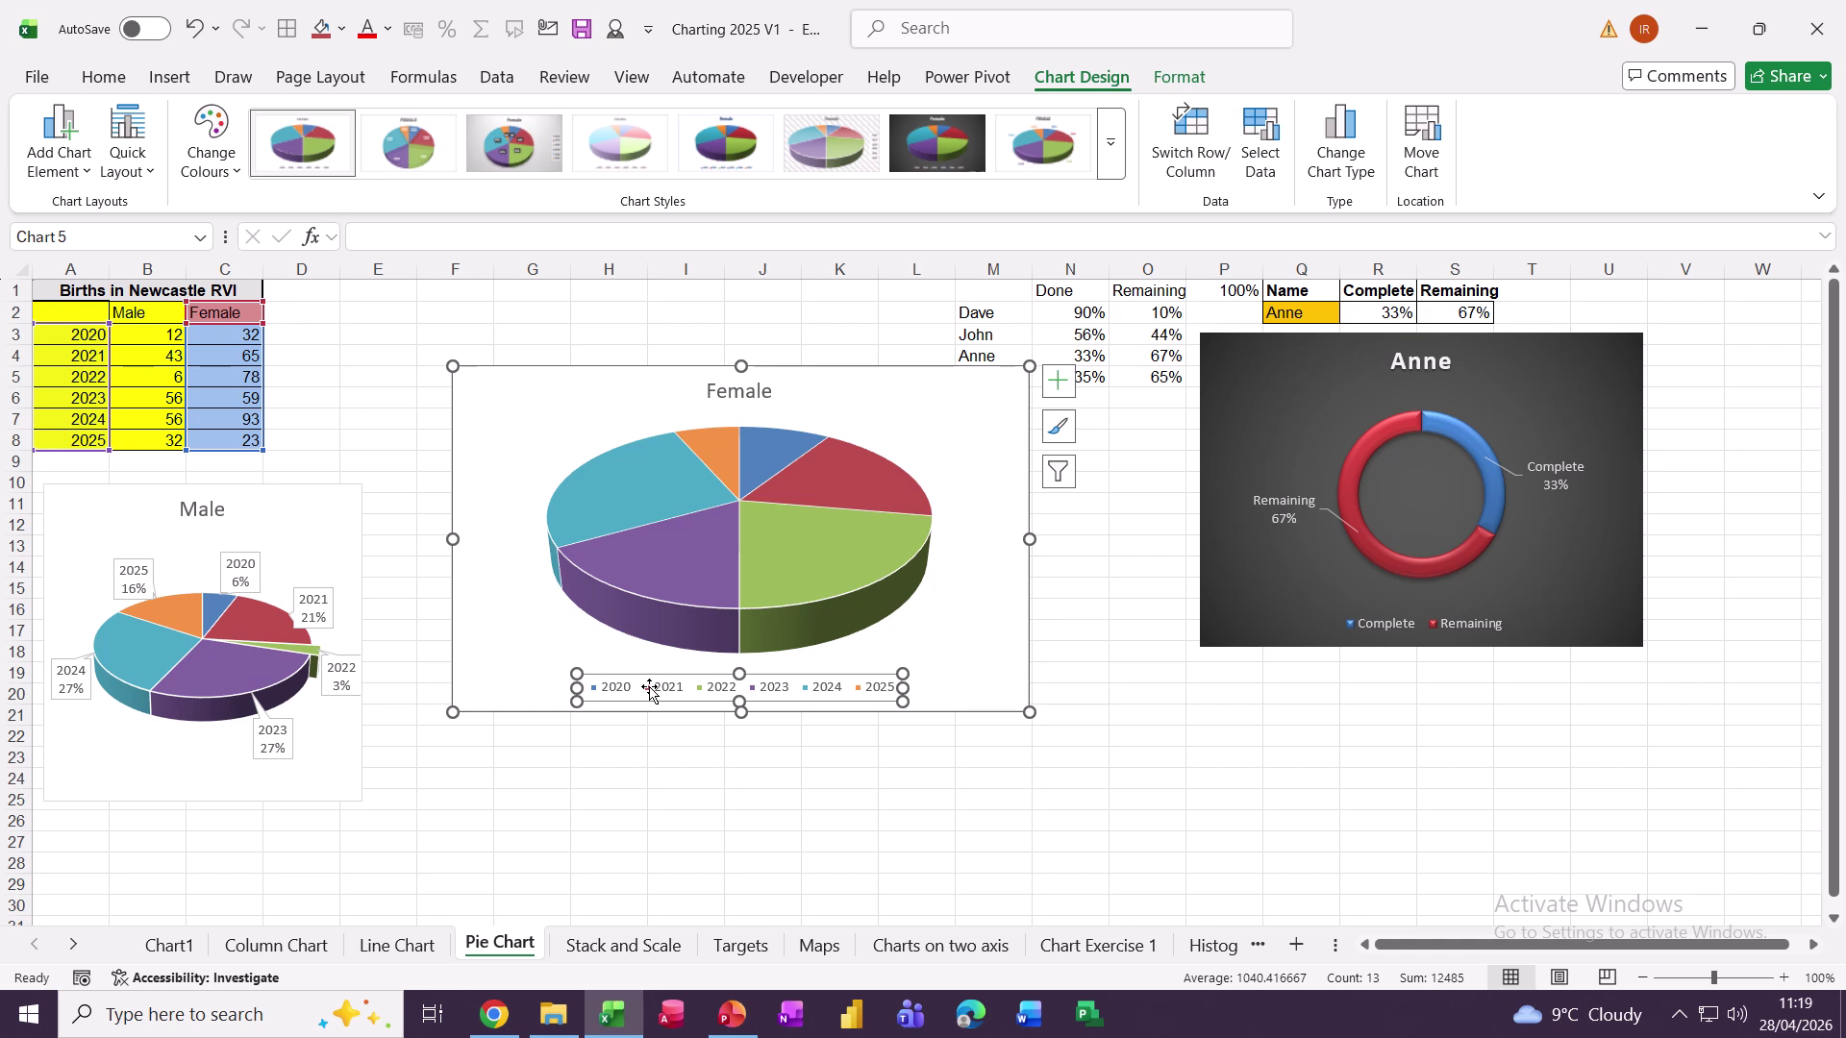
pyautogui.press('Delete')
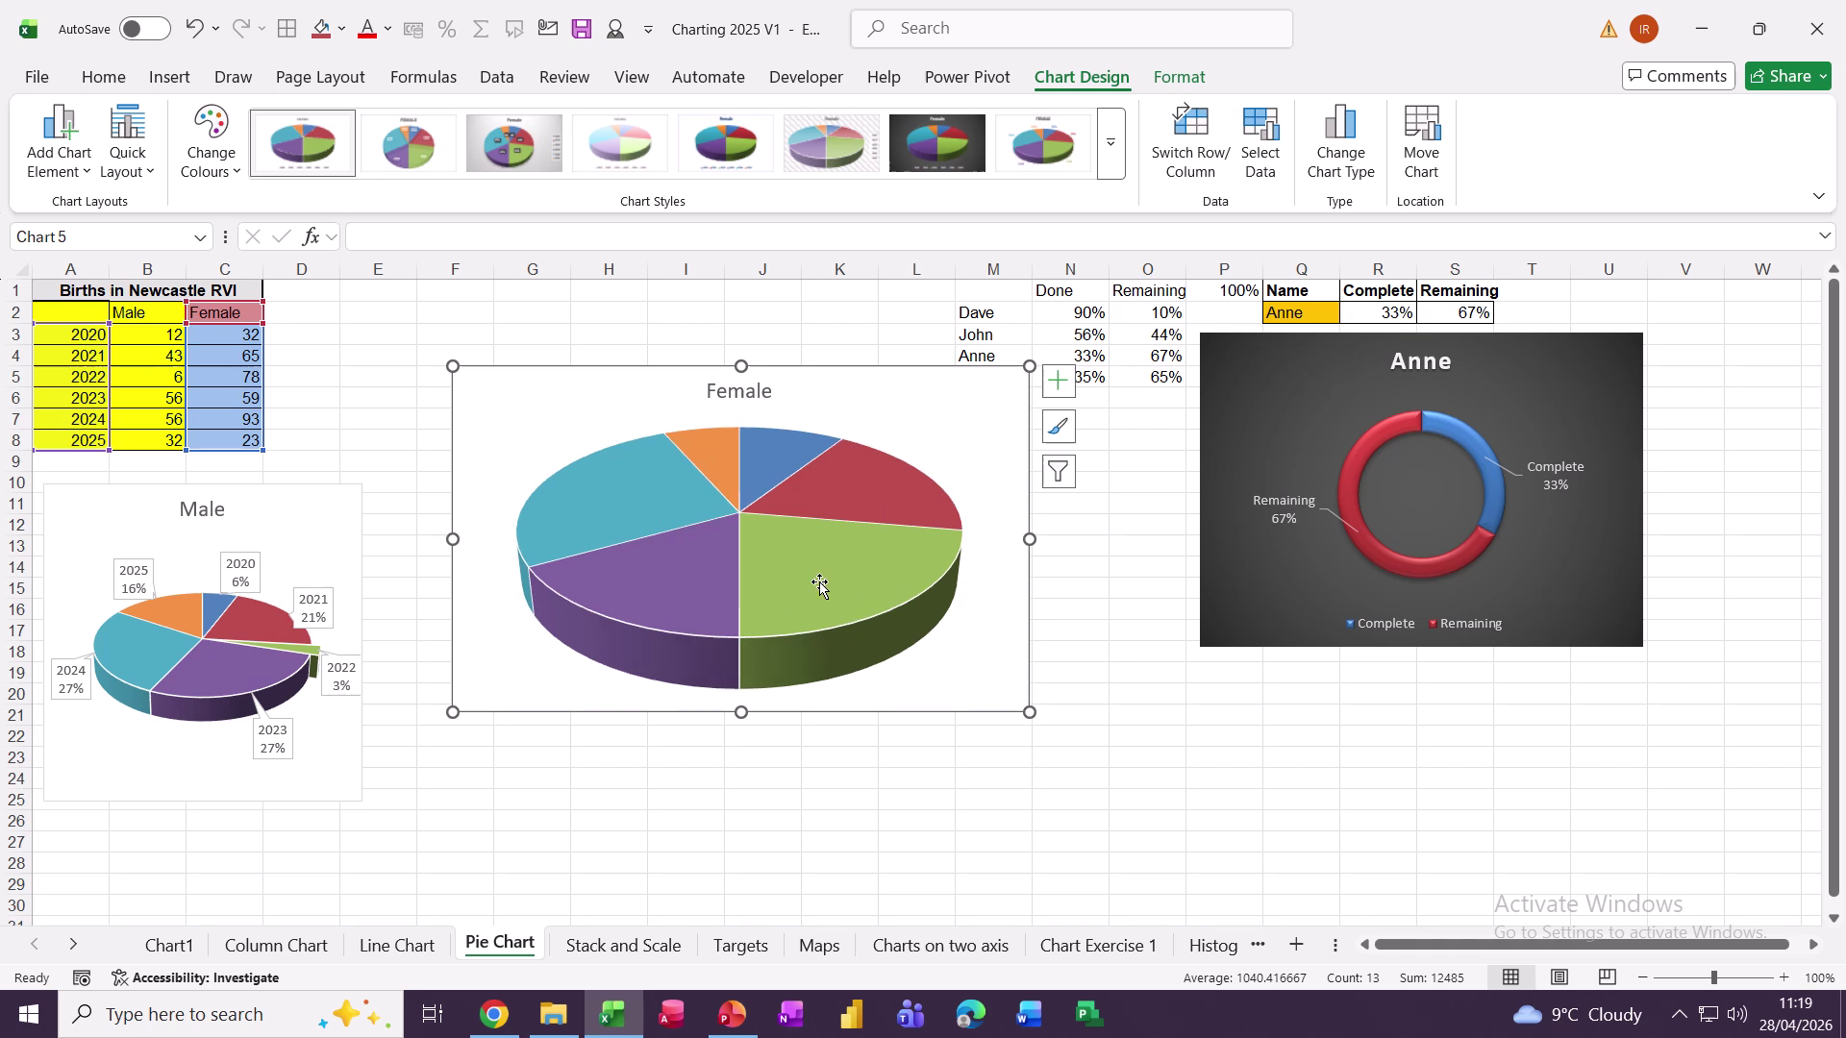
pyautogui.click(1066, 402)
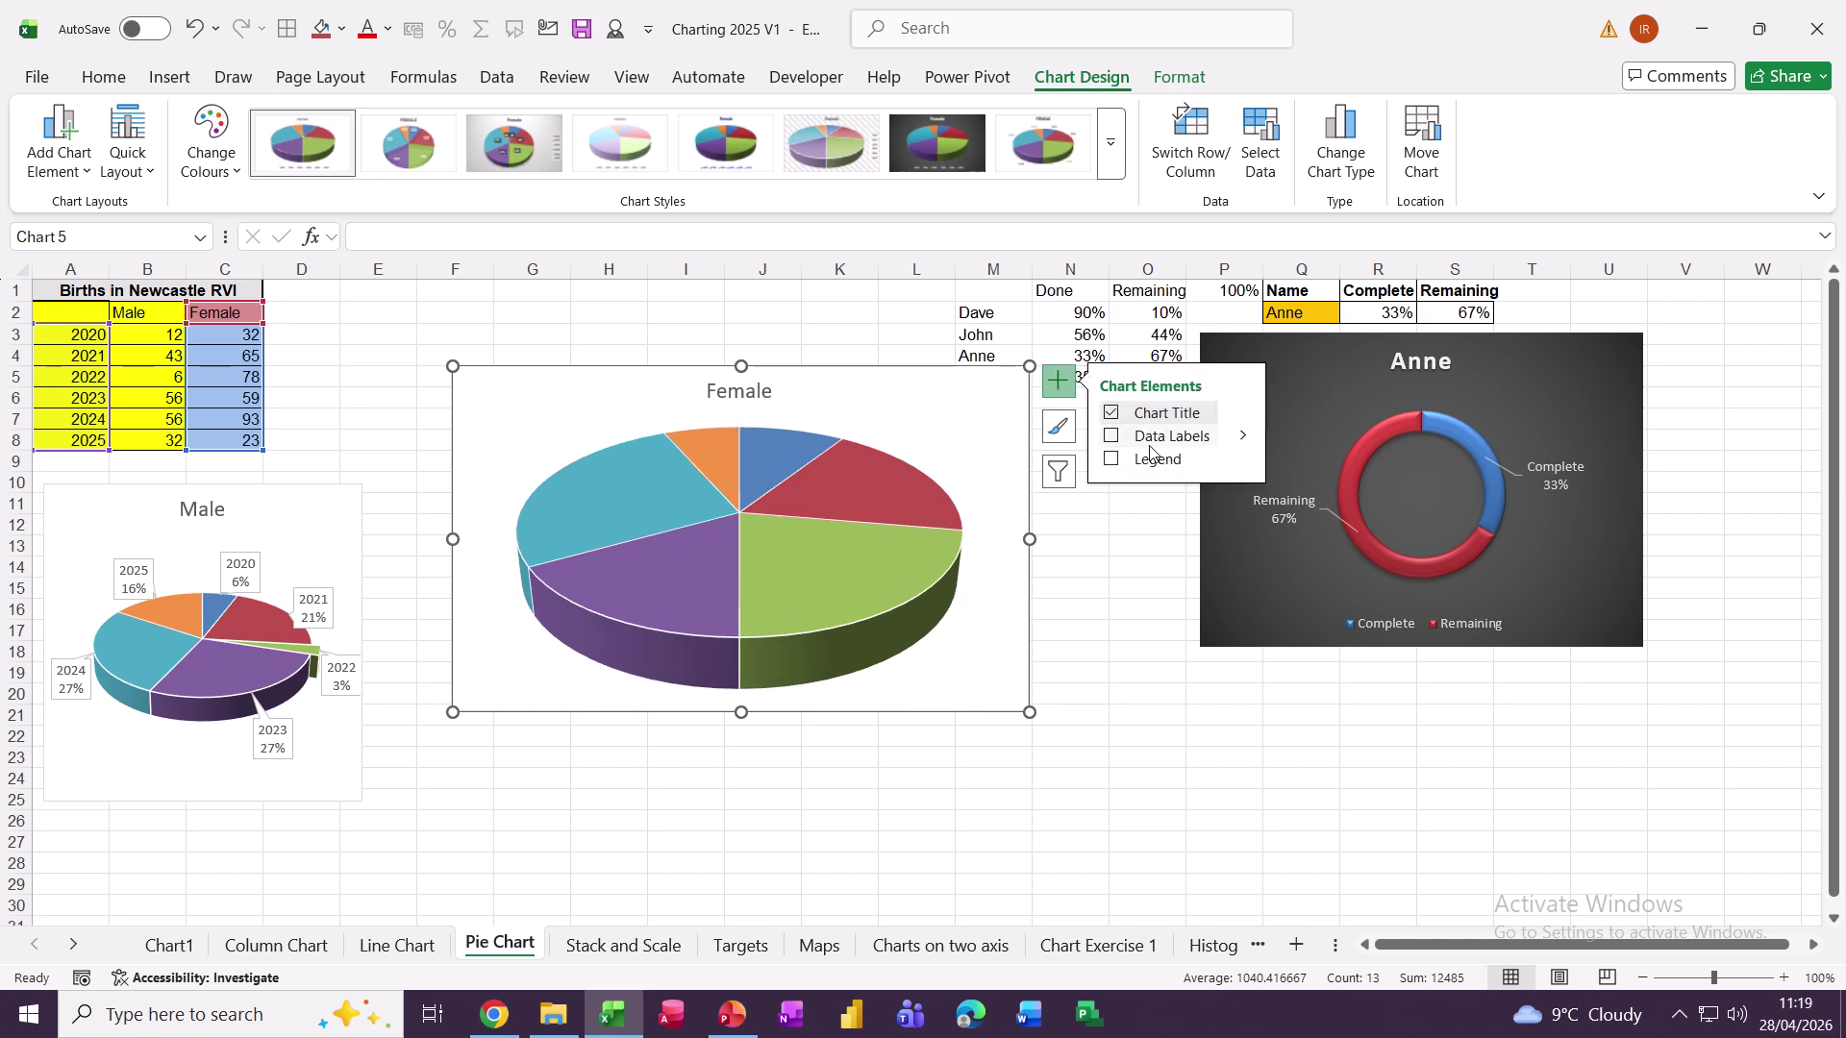
pyautogui.click(1242, 436)
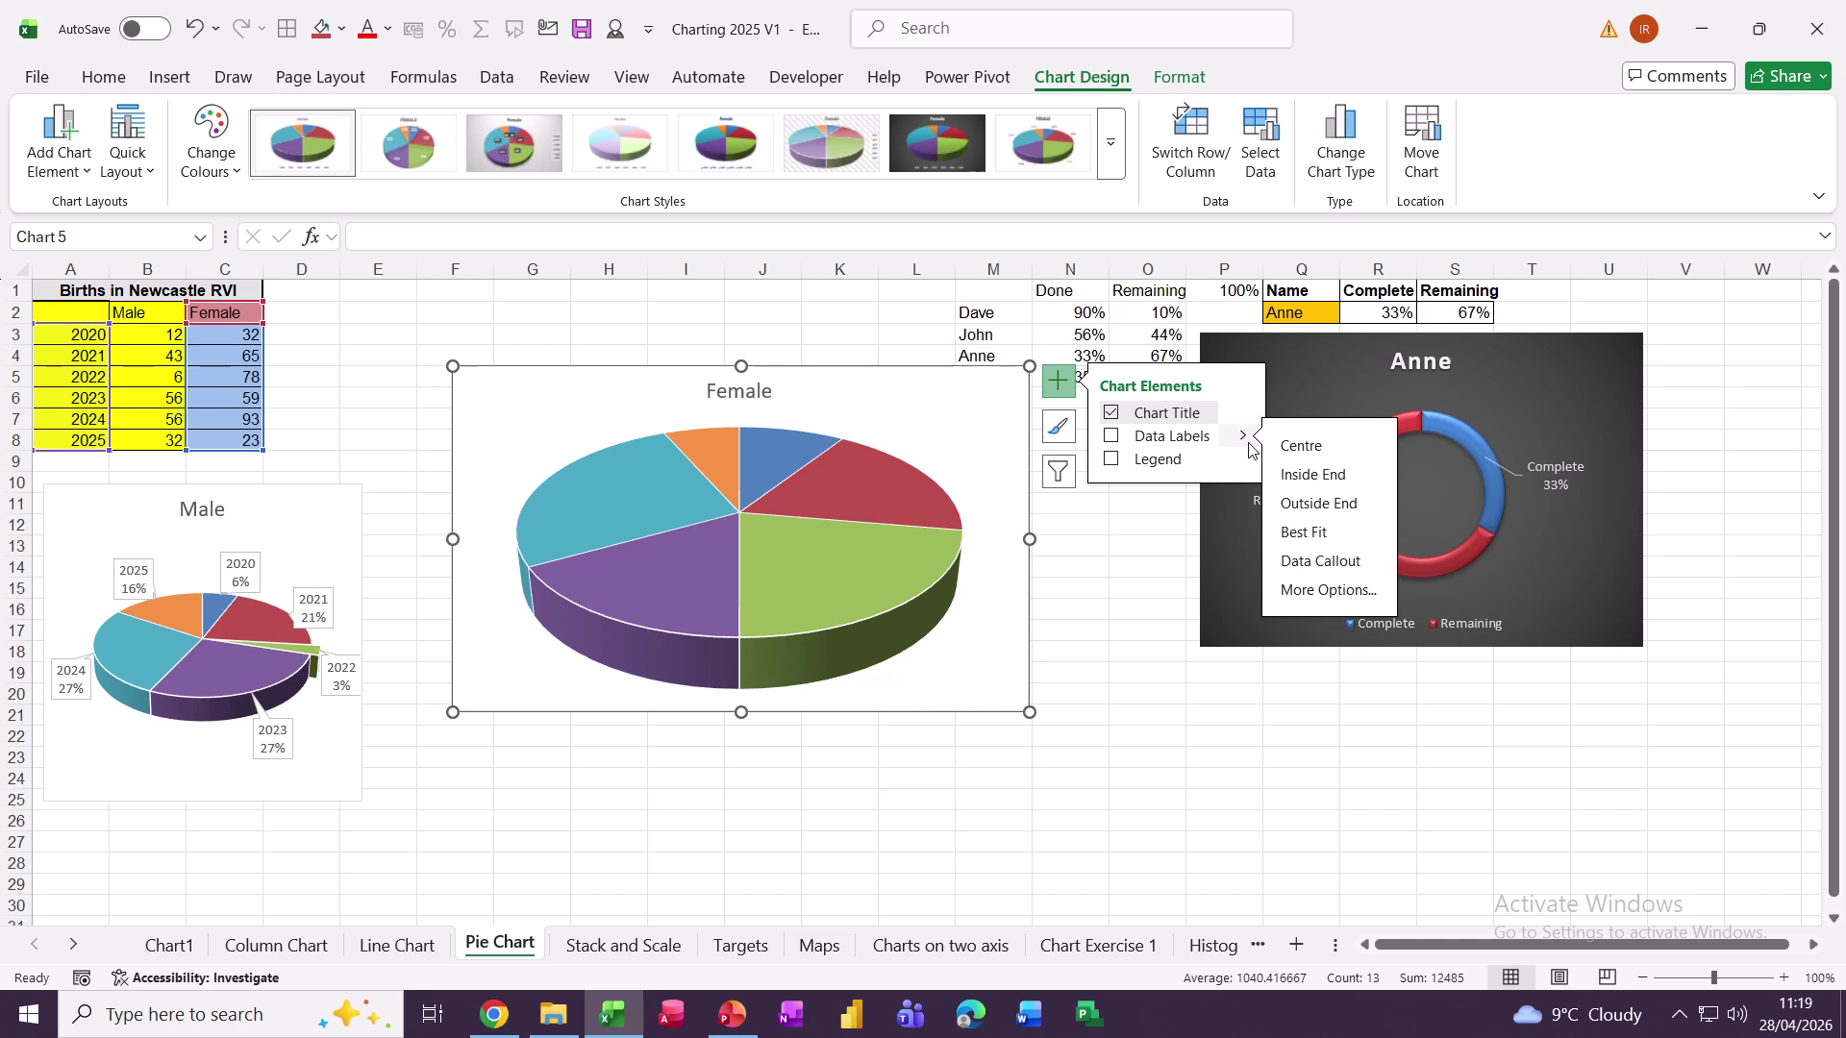
pyautogui.click(1309, 504)
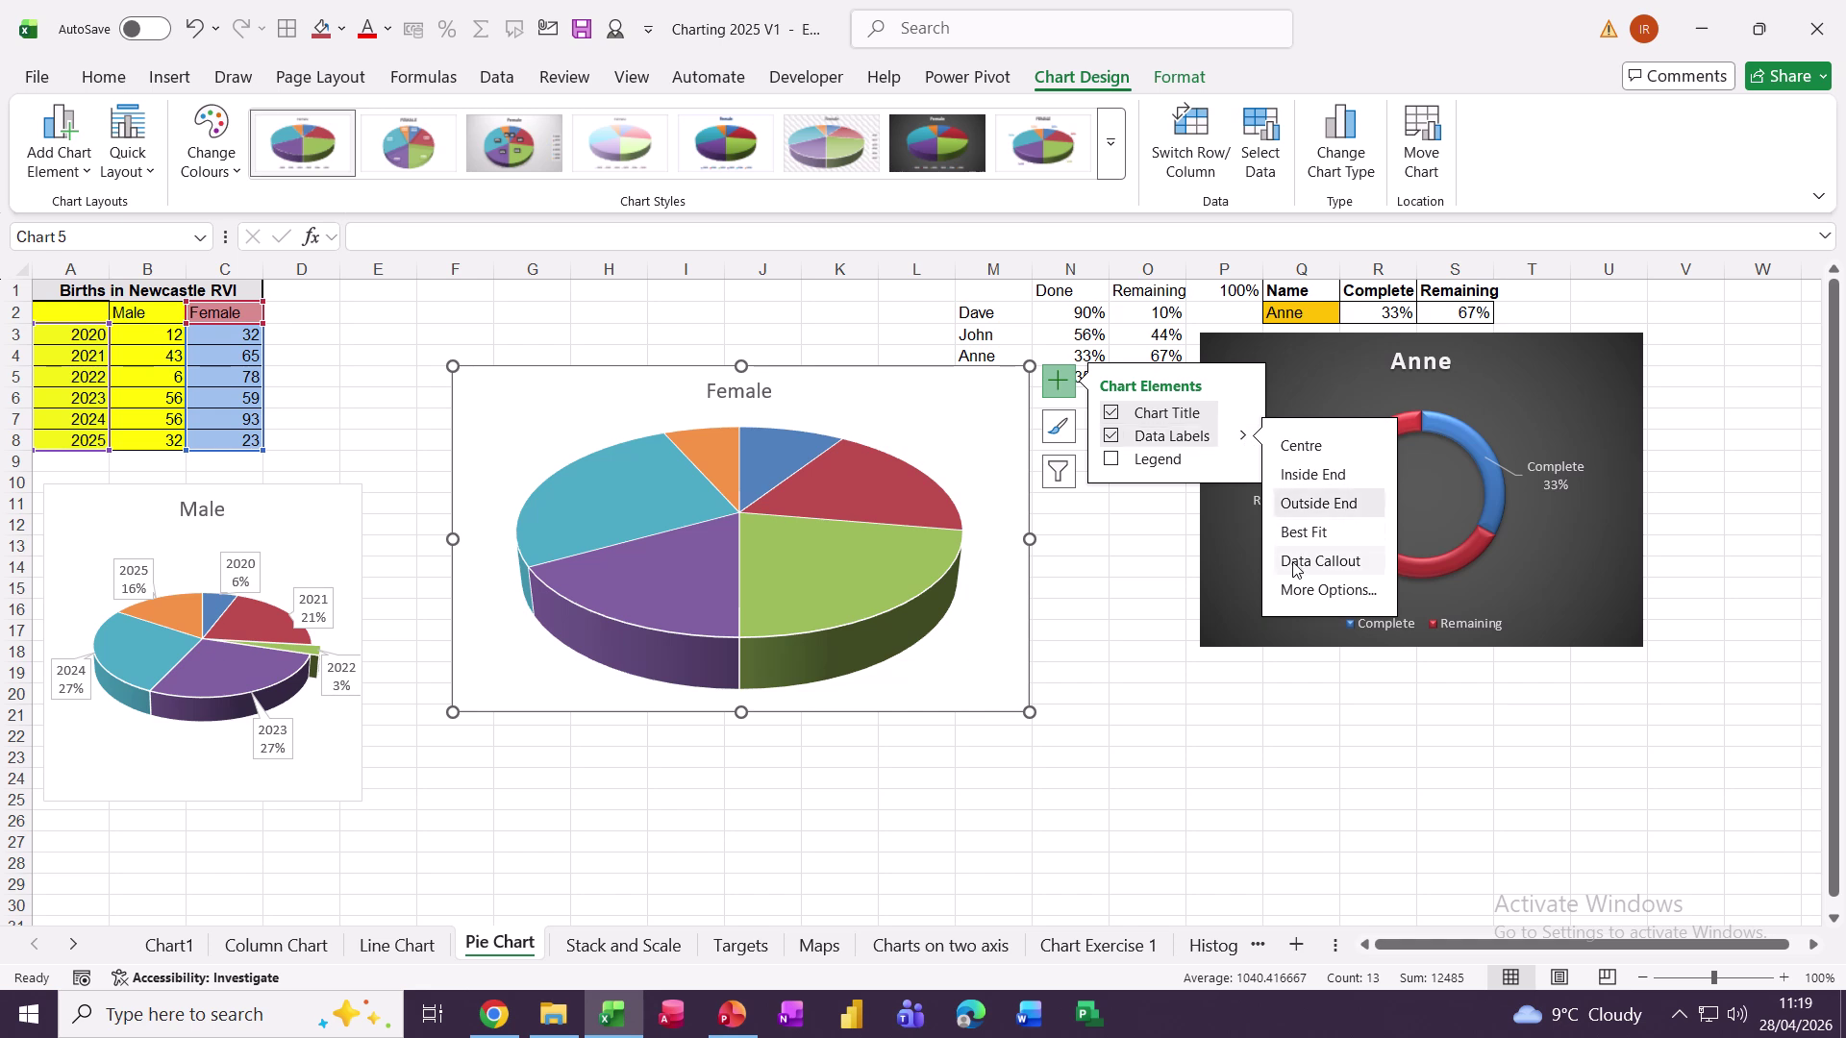
pyautogui.click(1088, 671)
pyautogui.click(987, 653)
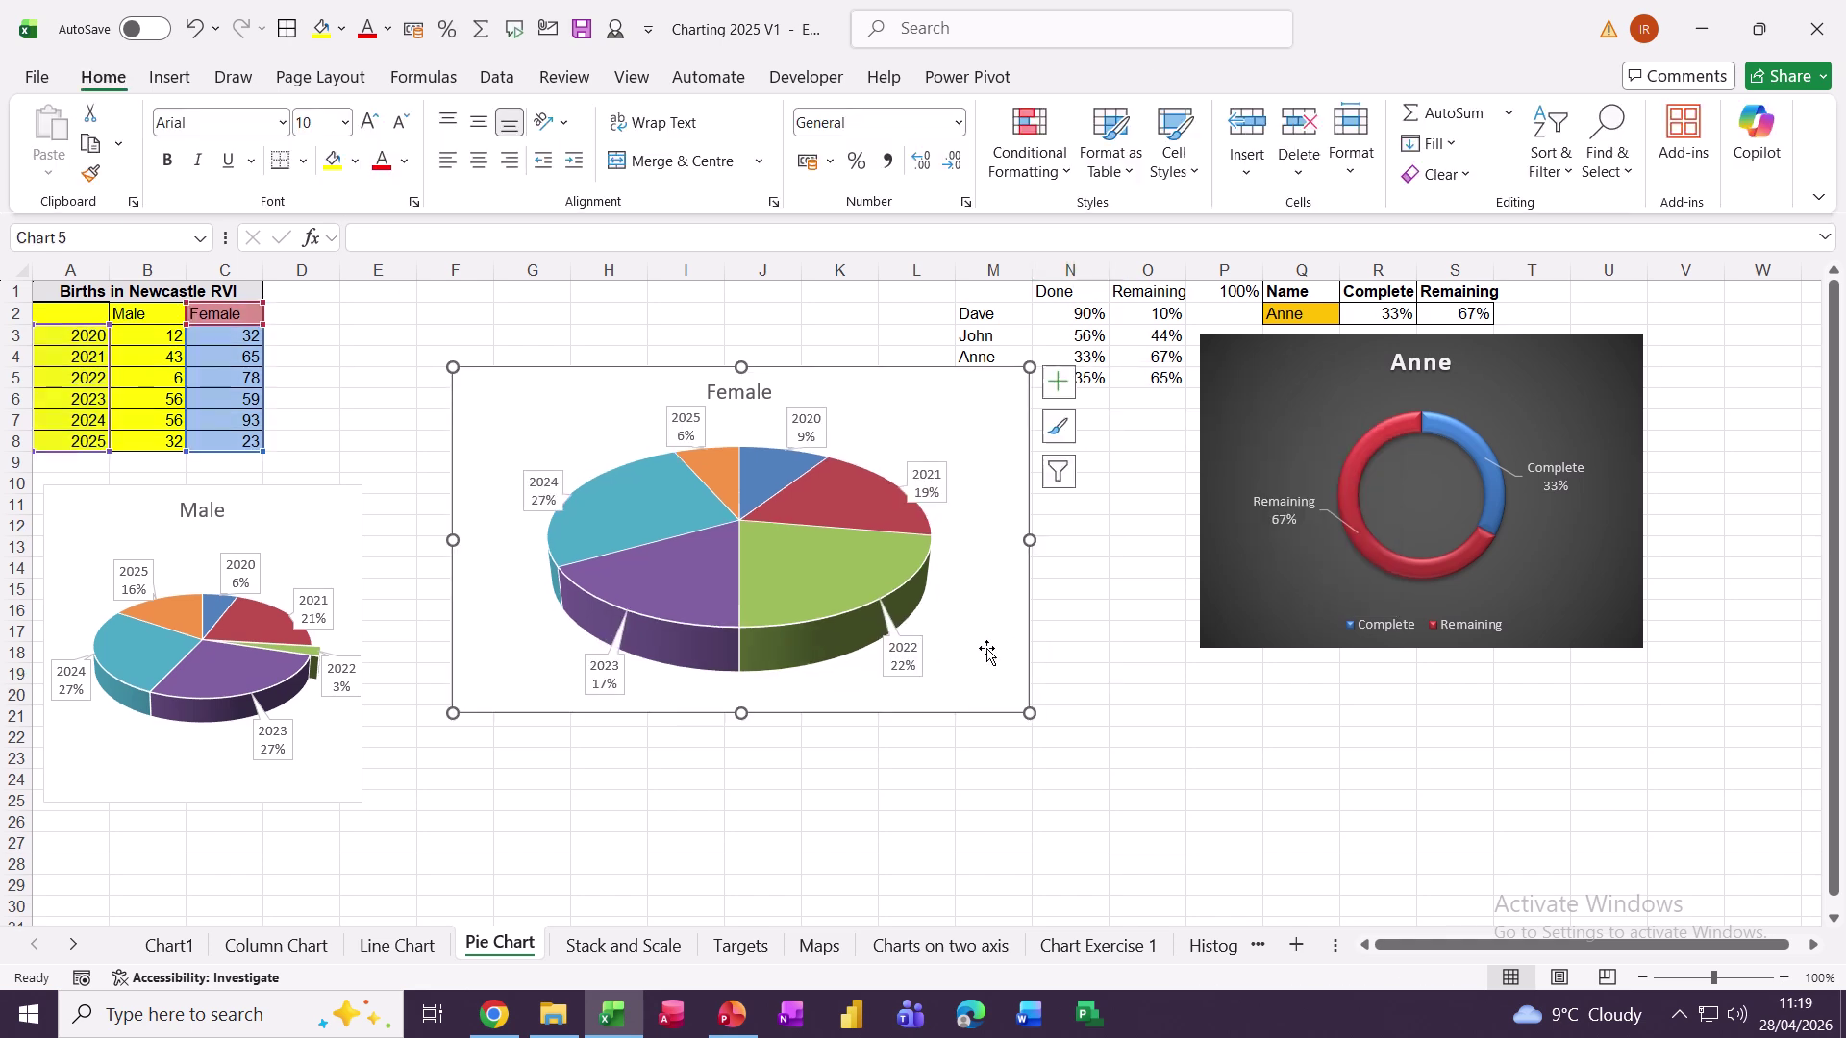
# Step: Pull the 2022 slice slightly out of the Female pie
pyautogui.click(808, 575)
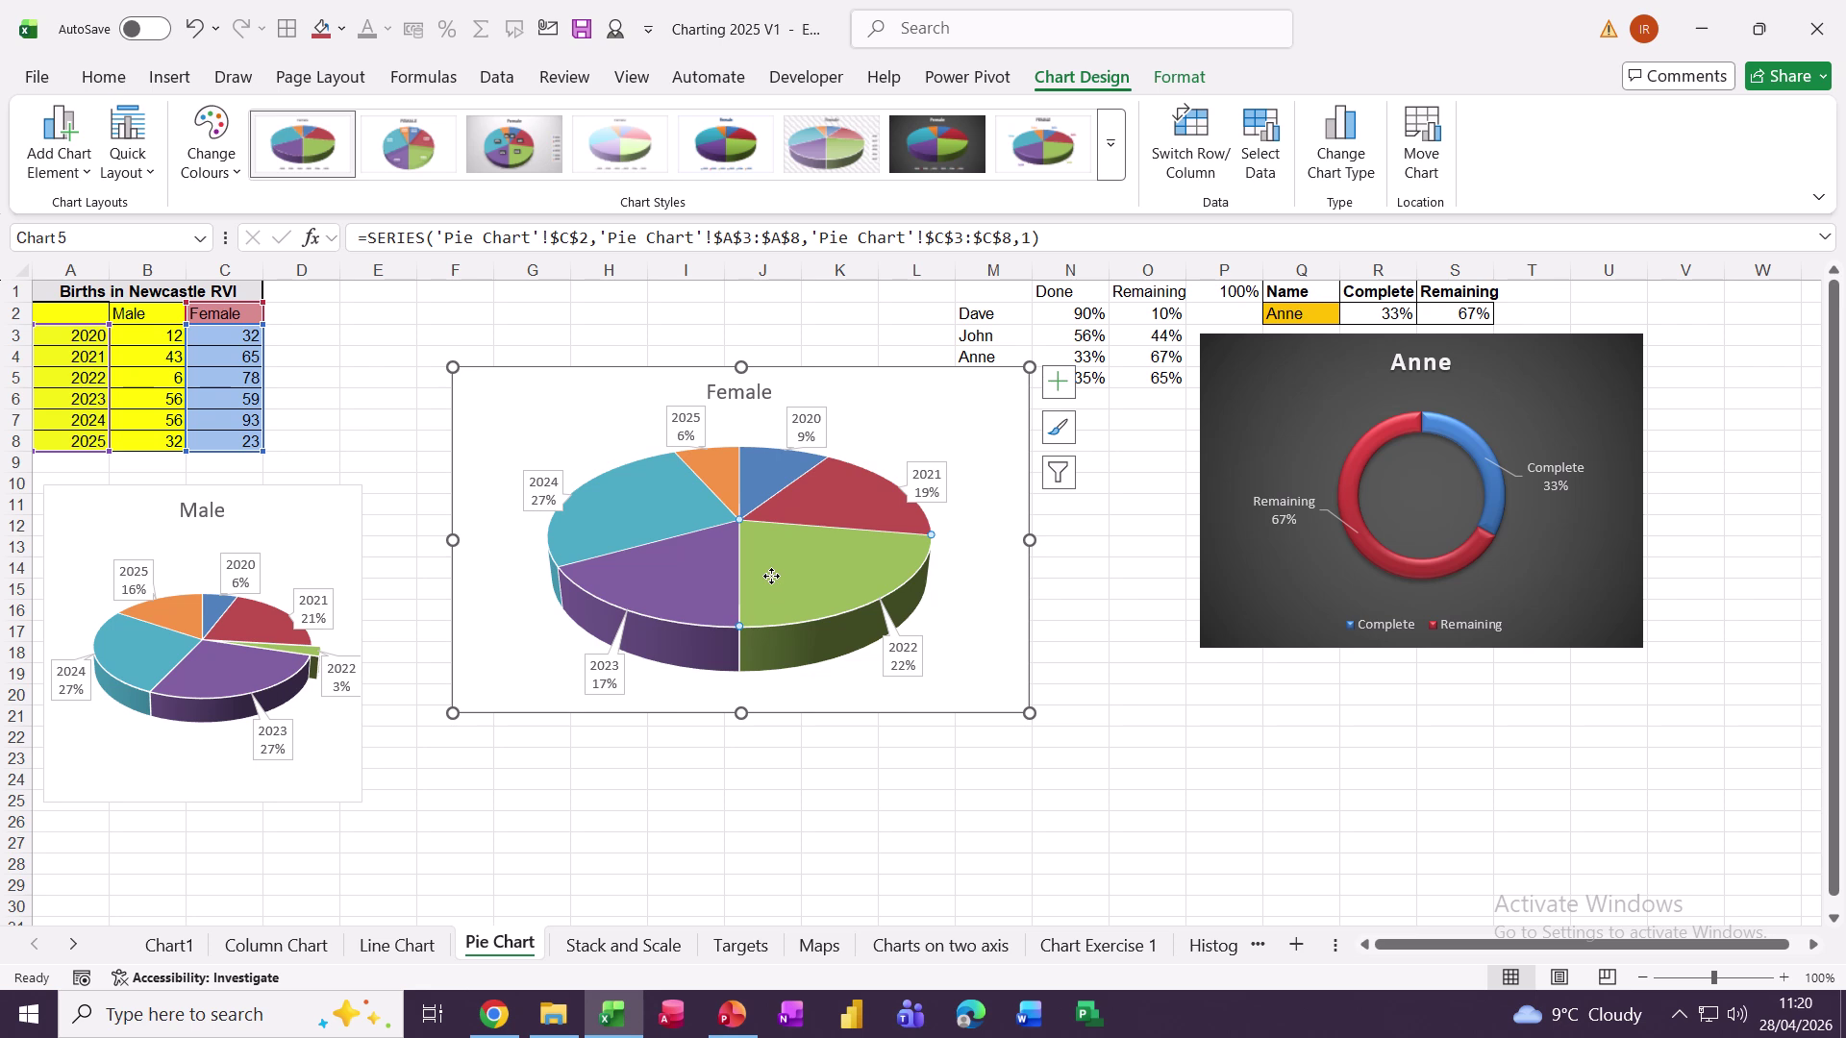
pyautogui.moveTo(769, 579); pyautogui.dragTo(786, 590)
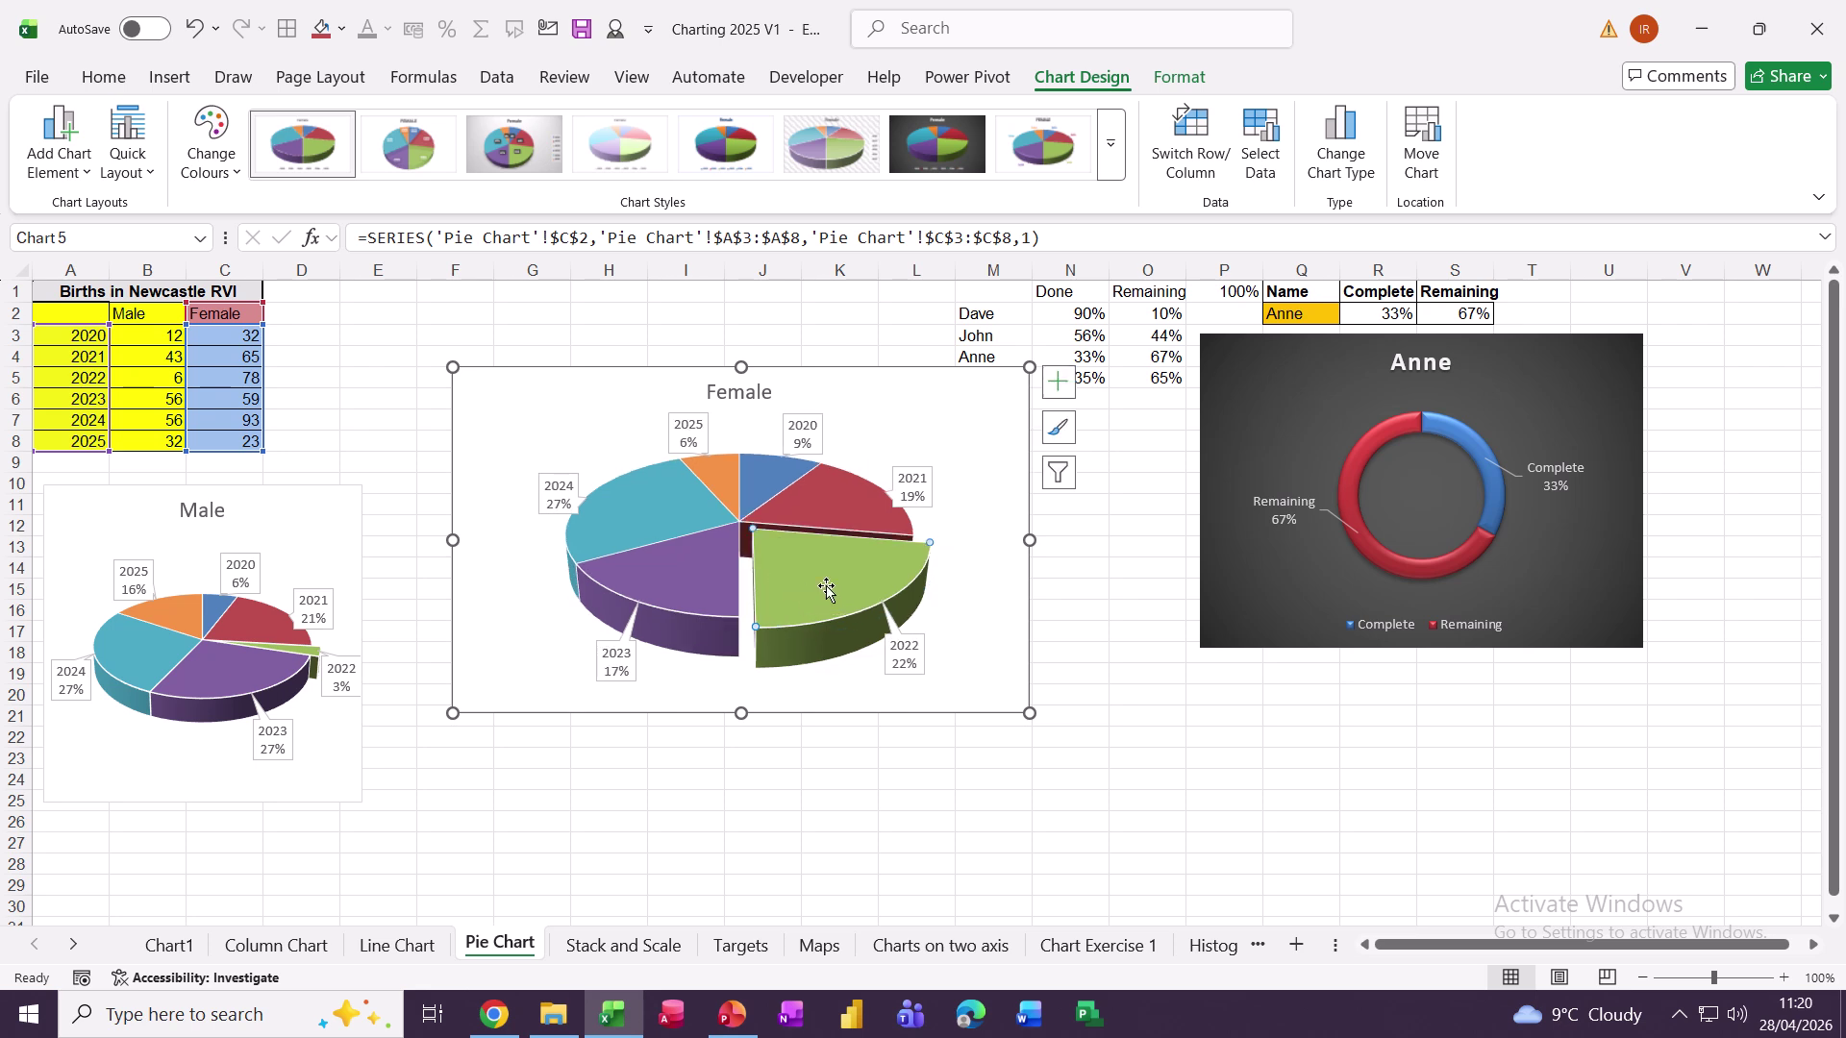
pyautogui.click(973, 407)
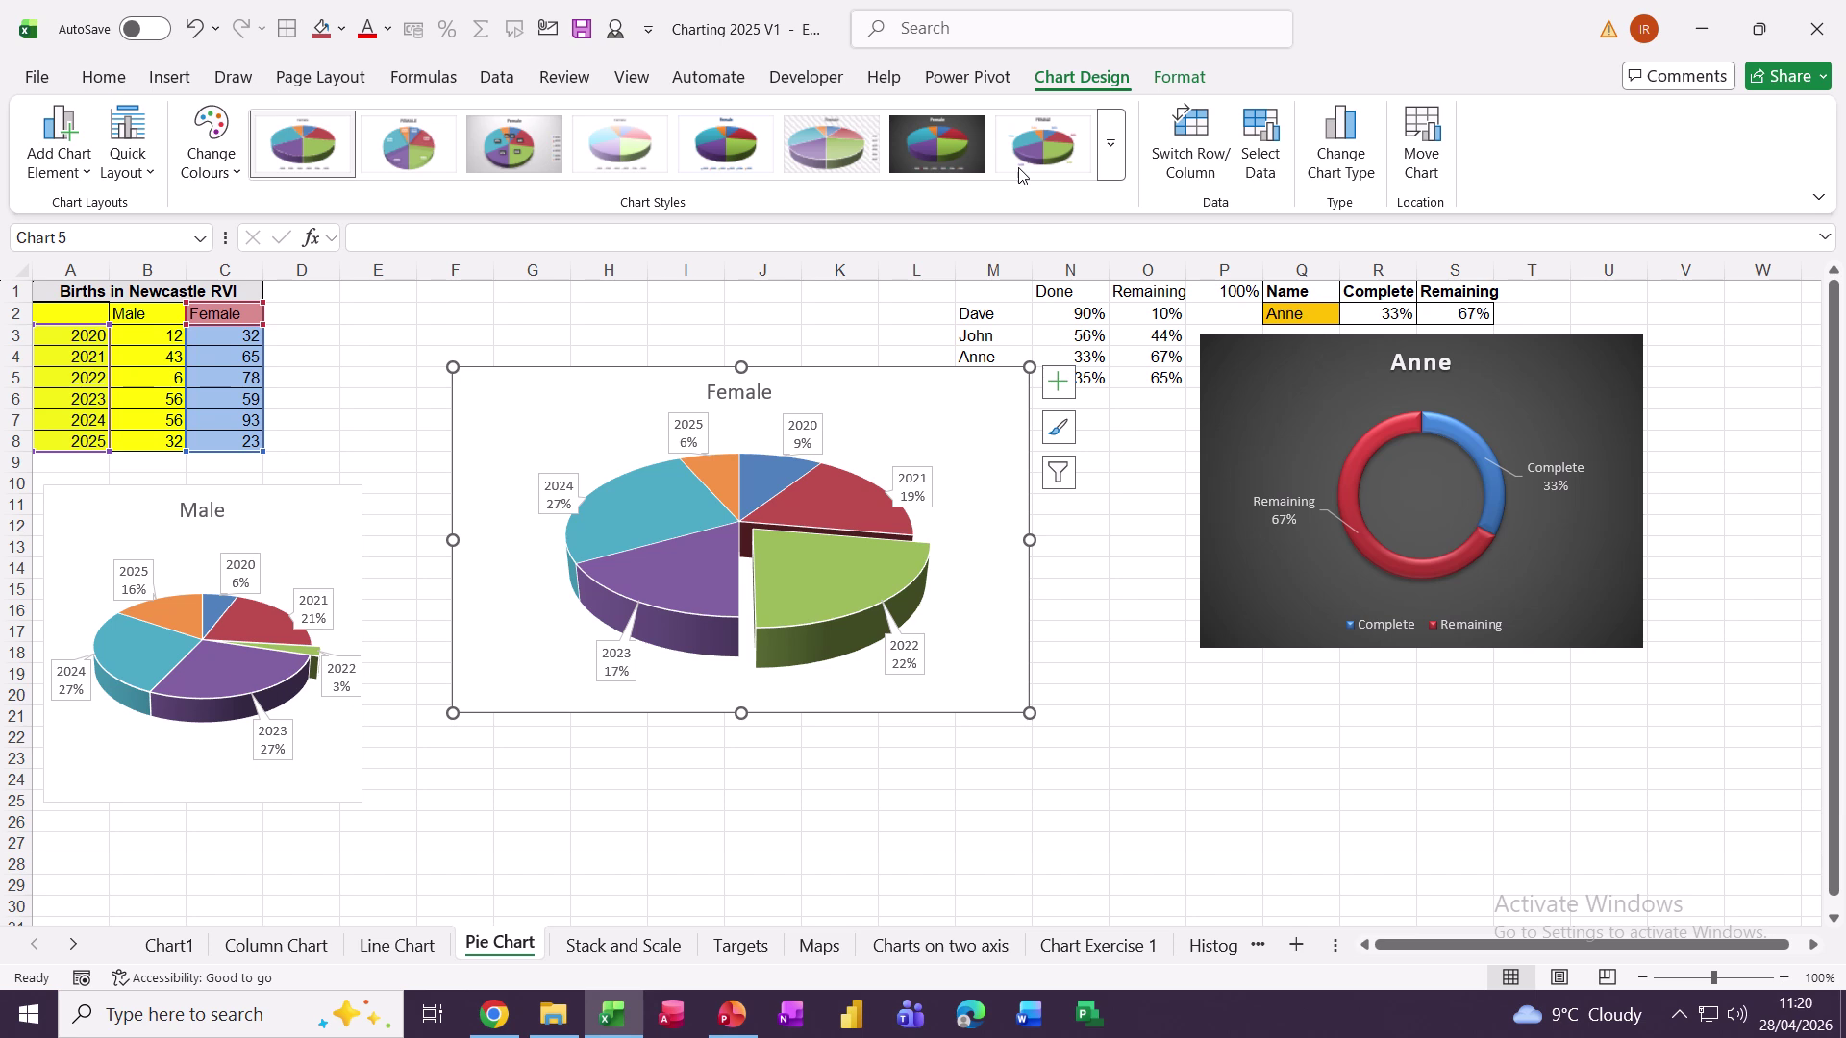
# Step: Set the Female chart's height and width to 7 cm each and place it right beside the Male chart
pyautogui.click(1176, 81)
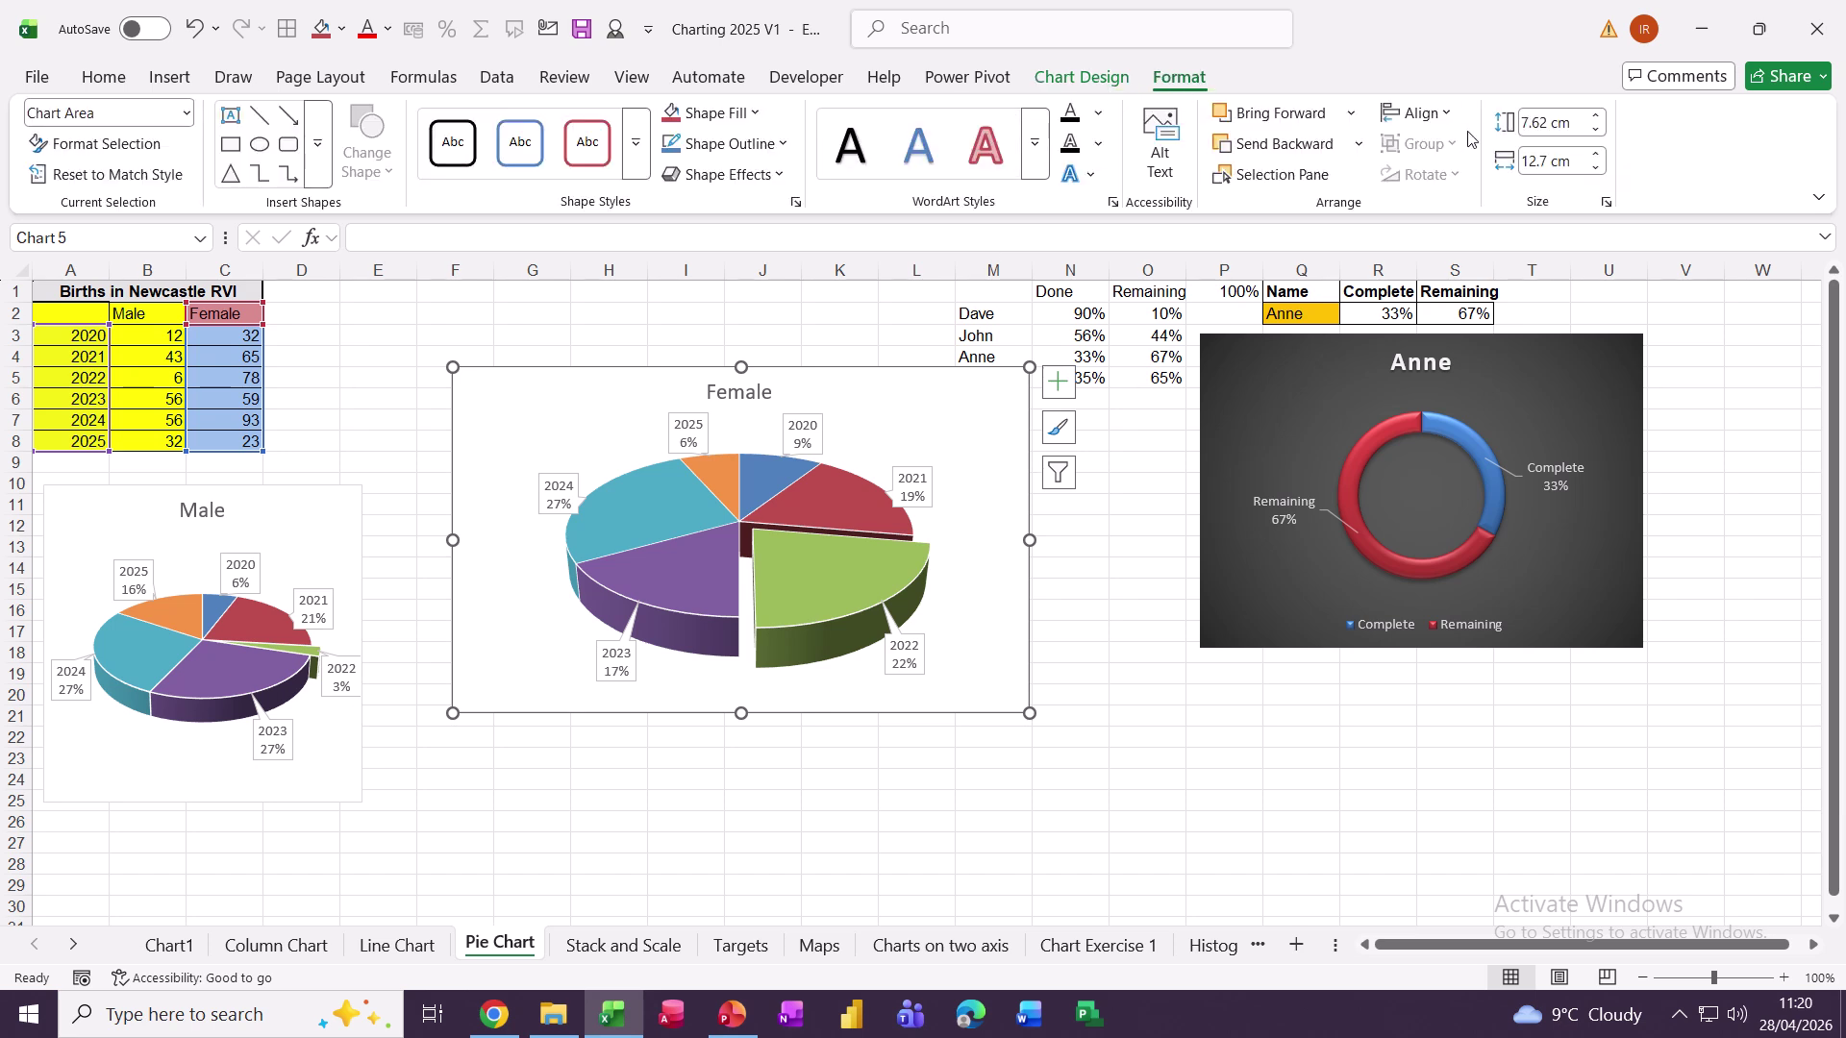
pyautogui.click(1529, 120)
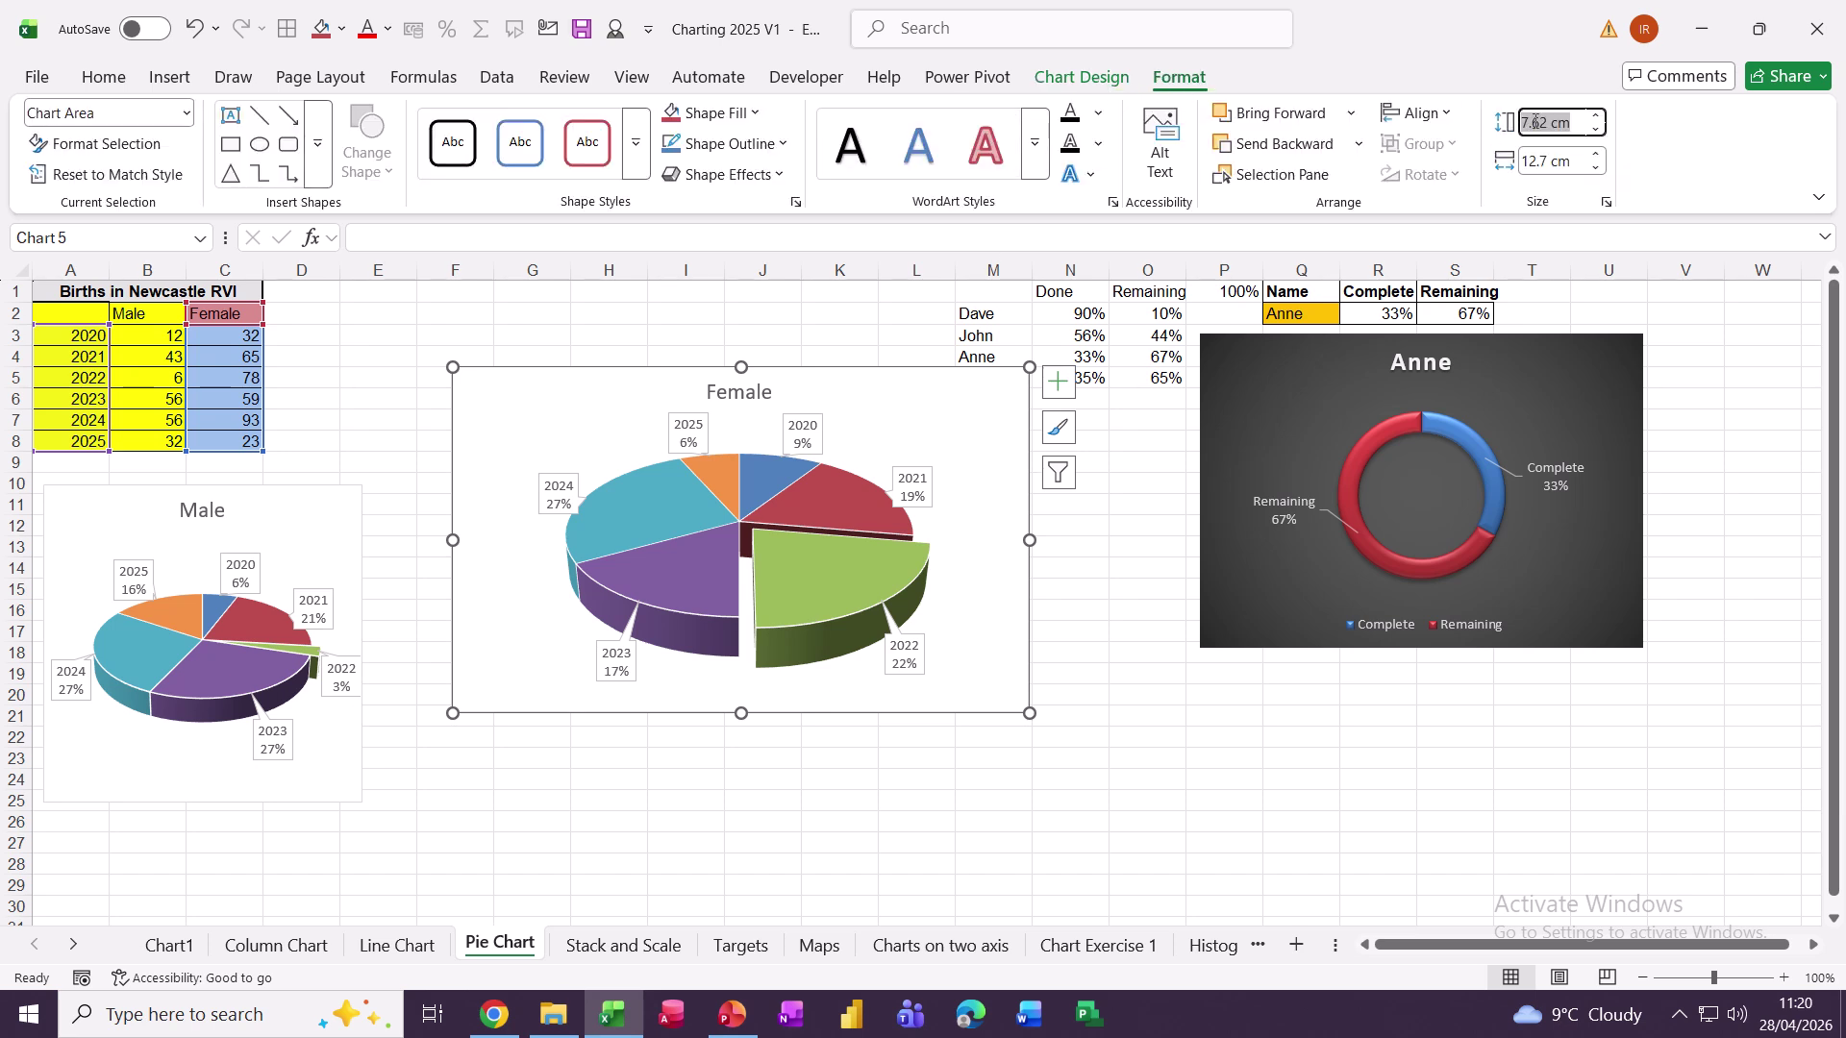
pyautogui.write('7')
pyautogui.click(1543, 161)
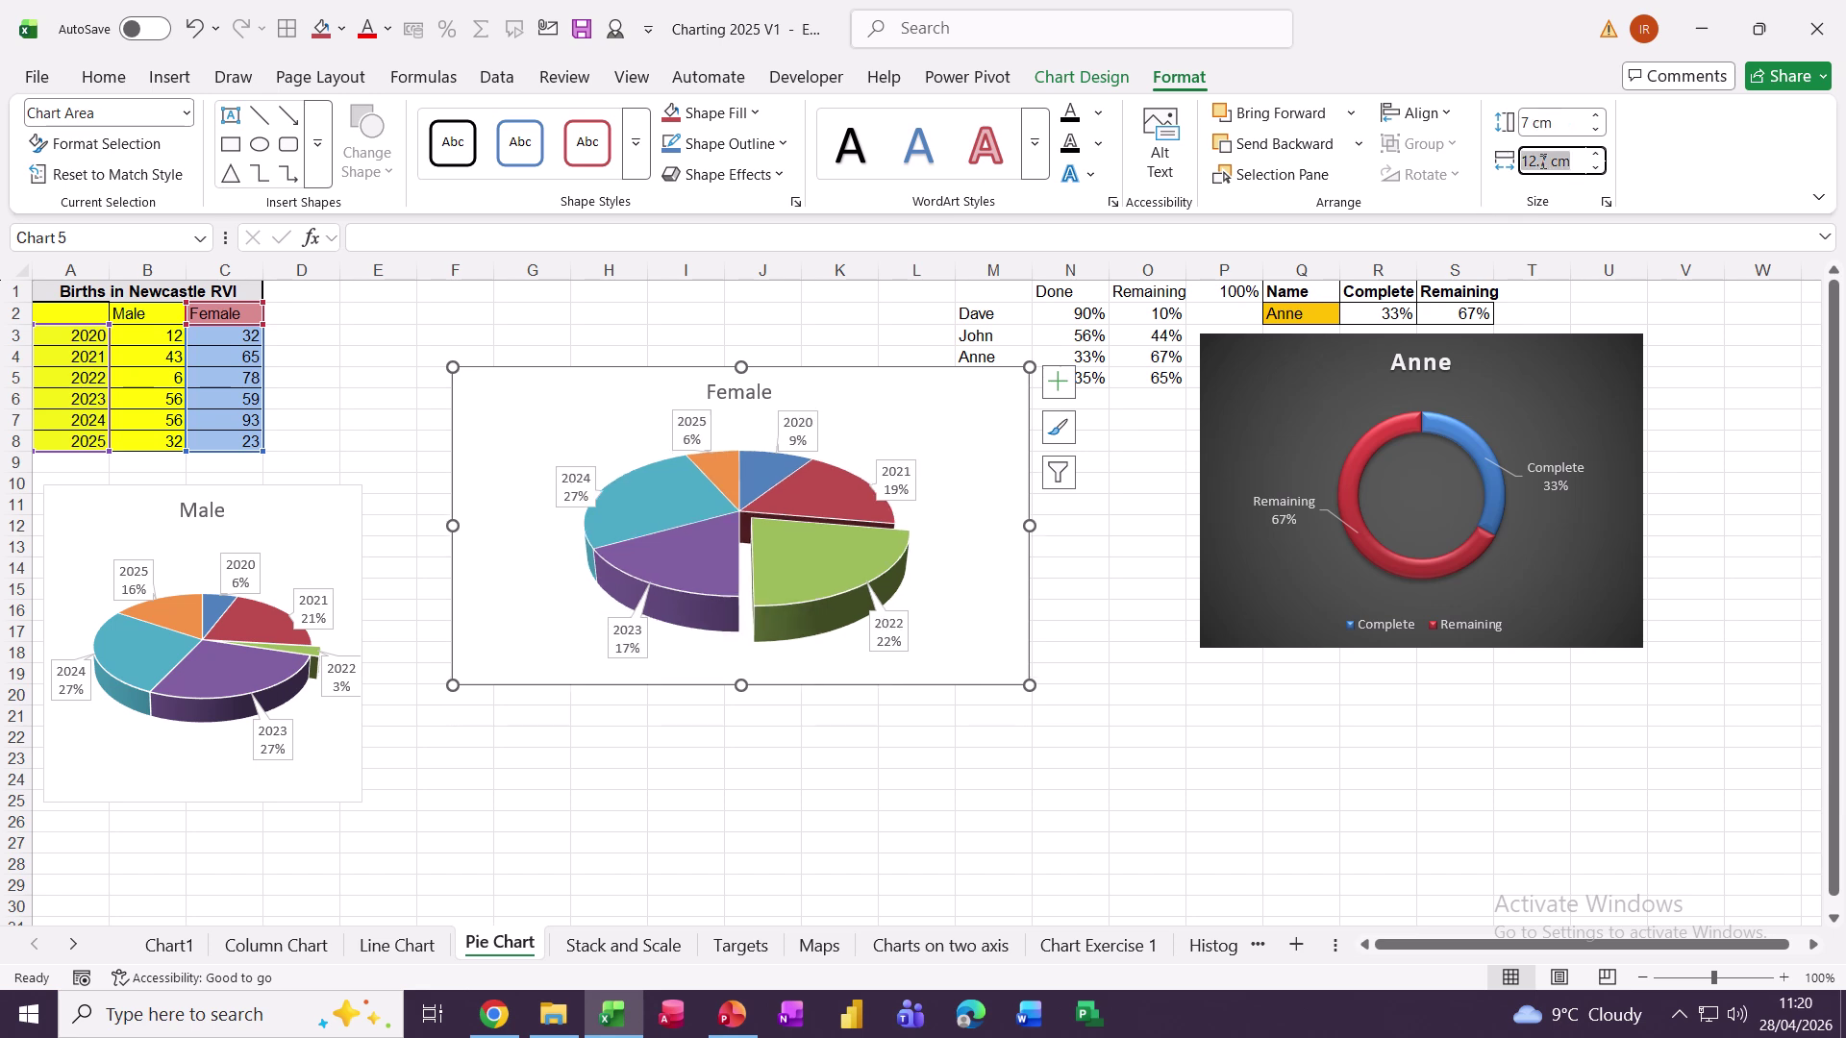
pyautogui.write('7')
pyautogui.press('Return')
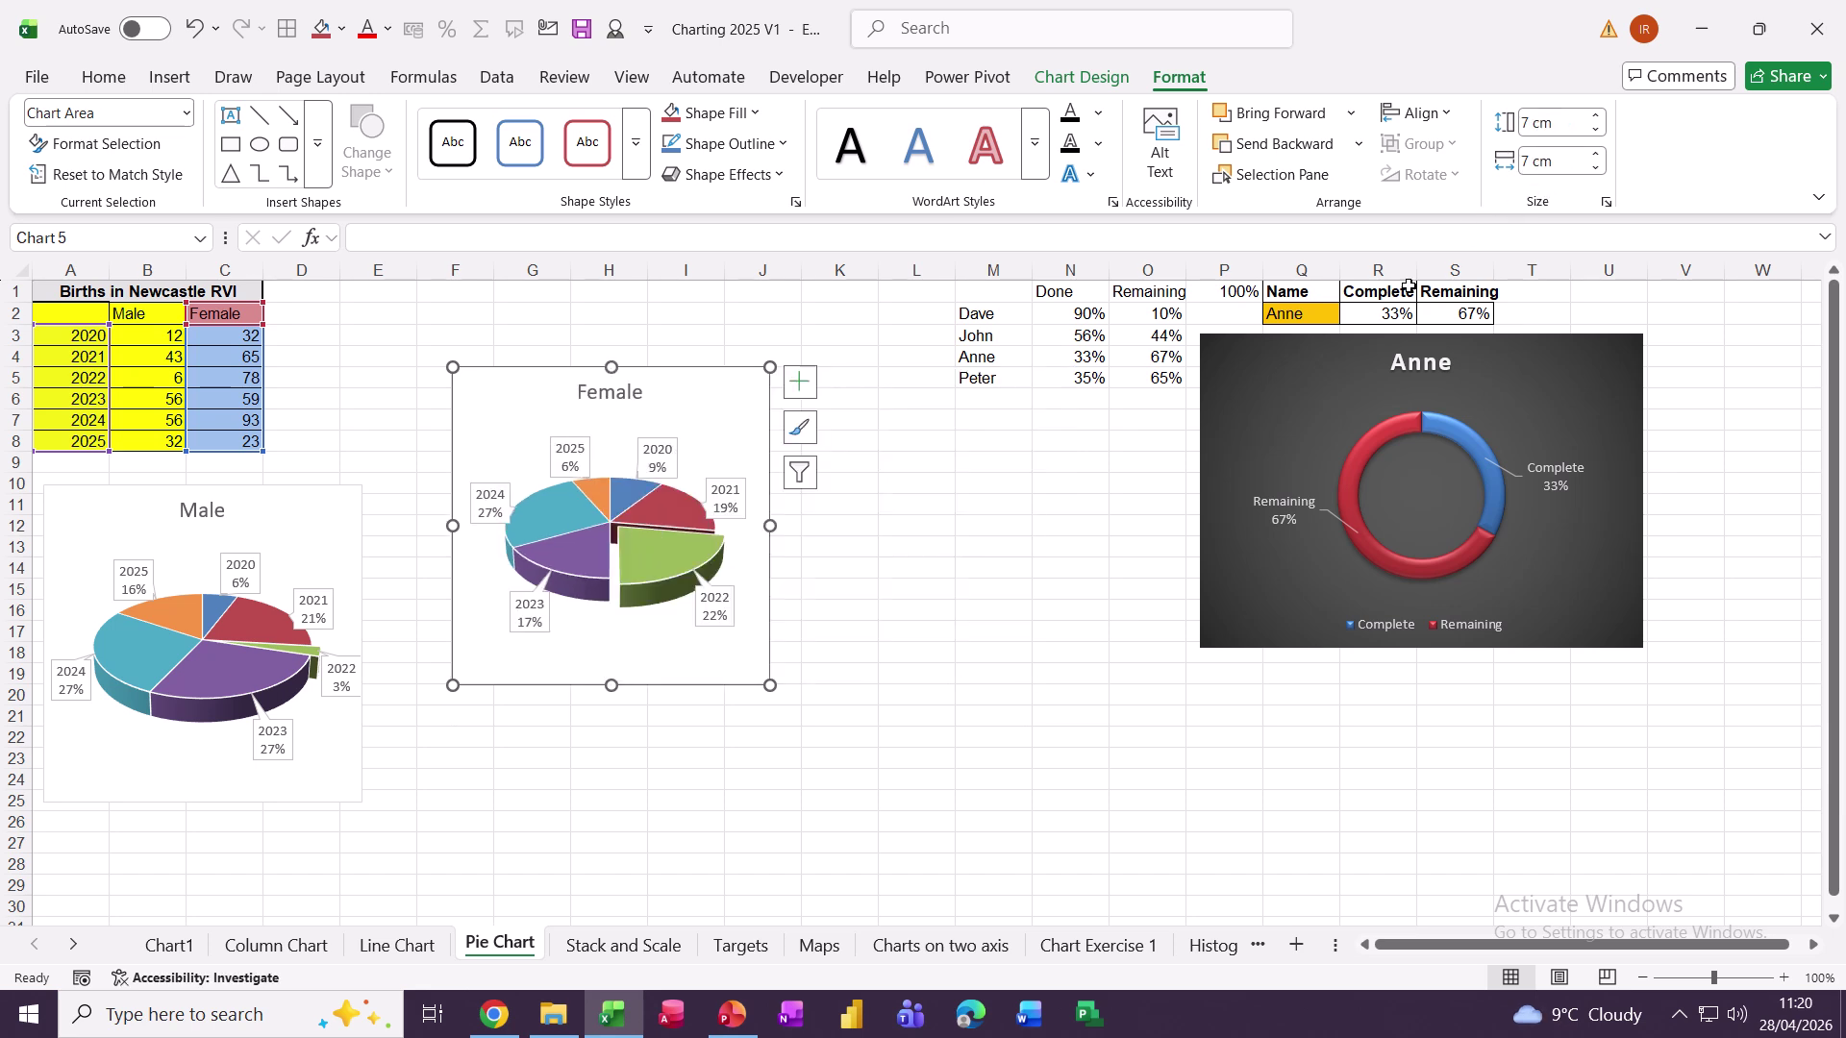
pyautogui.moveTo(708, 673); pyautogui.dragTo(619, 796)
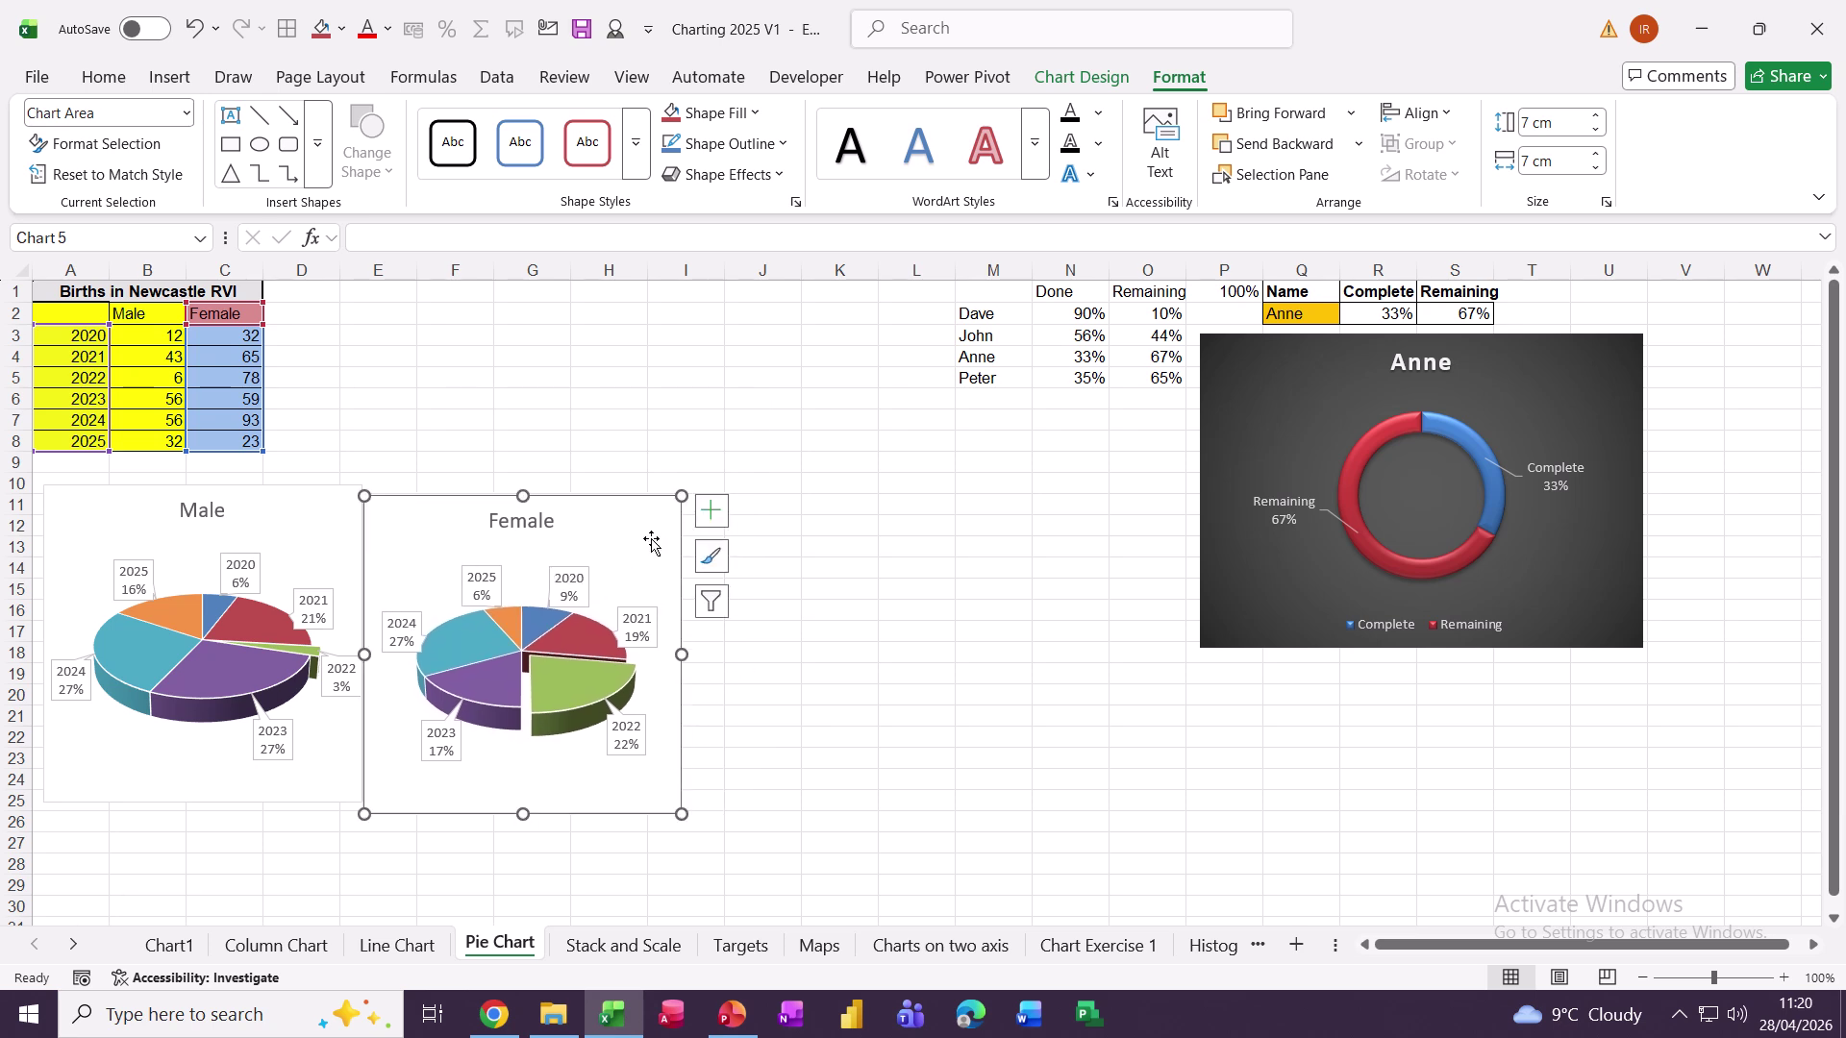
# Step: Nudge the Male and Female pie charts together, and adjust the Female chart until it lines up beside the Male chart
pyautogui.moveTo(628, 512); pyautogui.dragTo(630, 510)
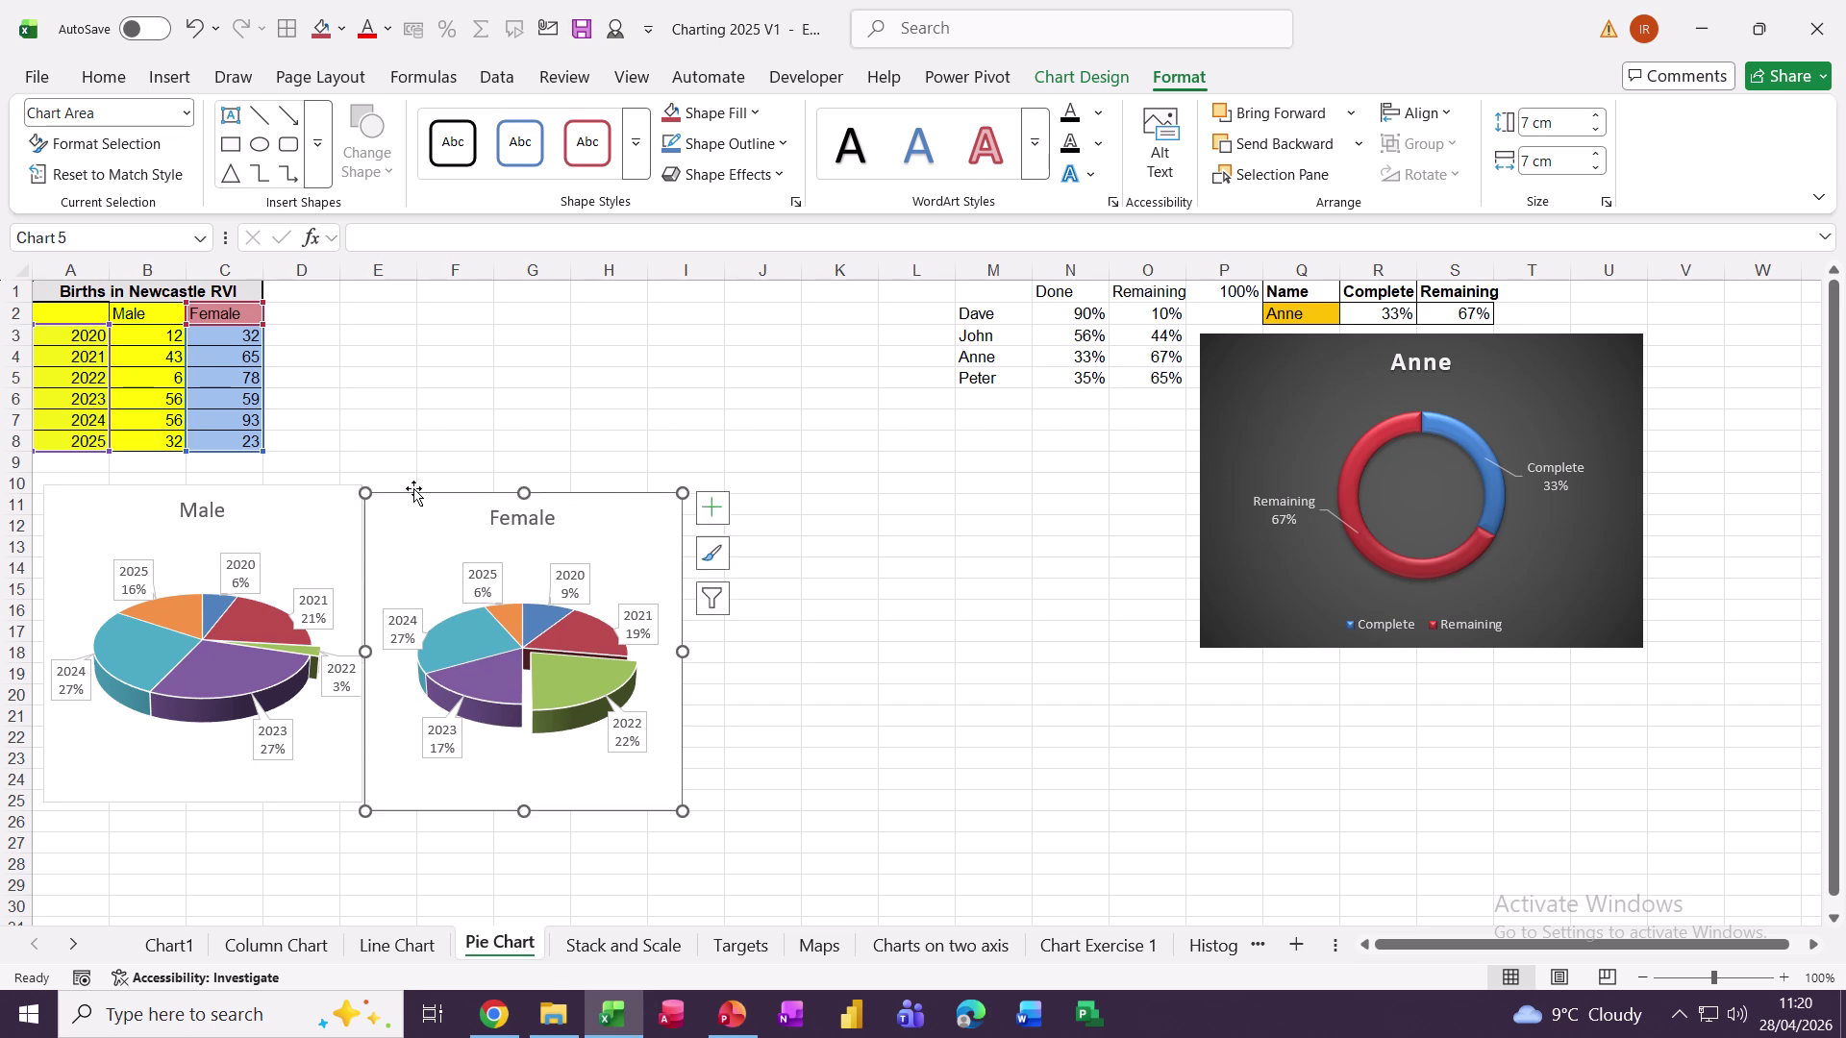
pyautogui.keyDown('ctrl'); pyautogui.click(298, 493); pyautogui.keyUp('ctrl')
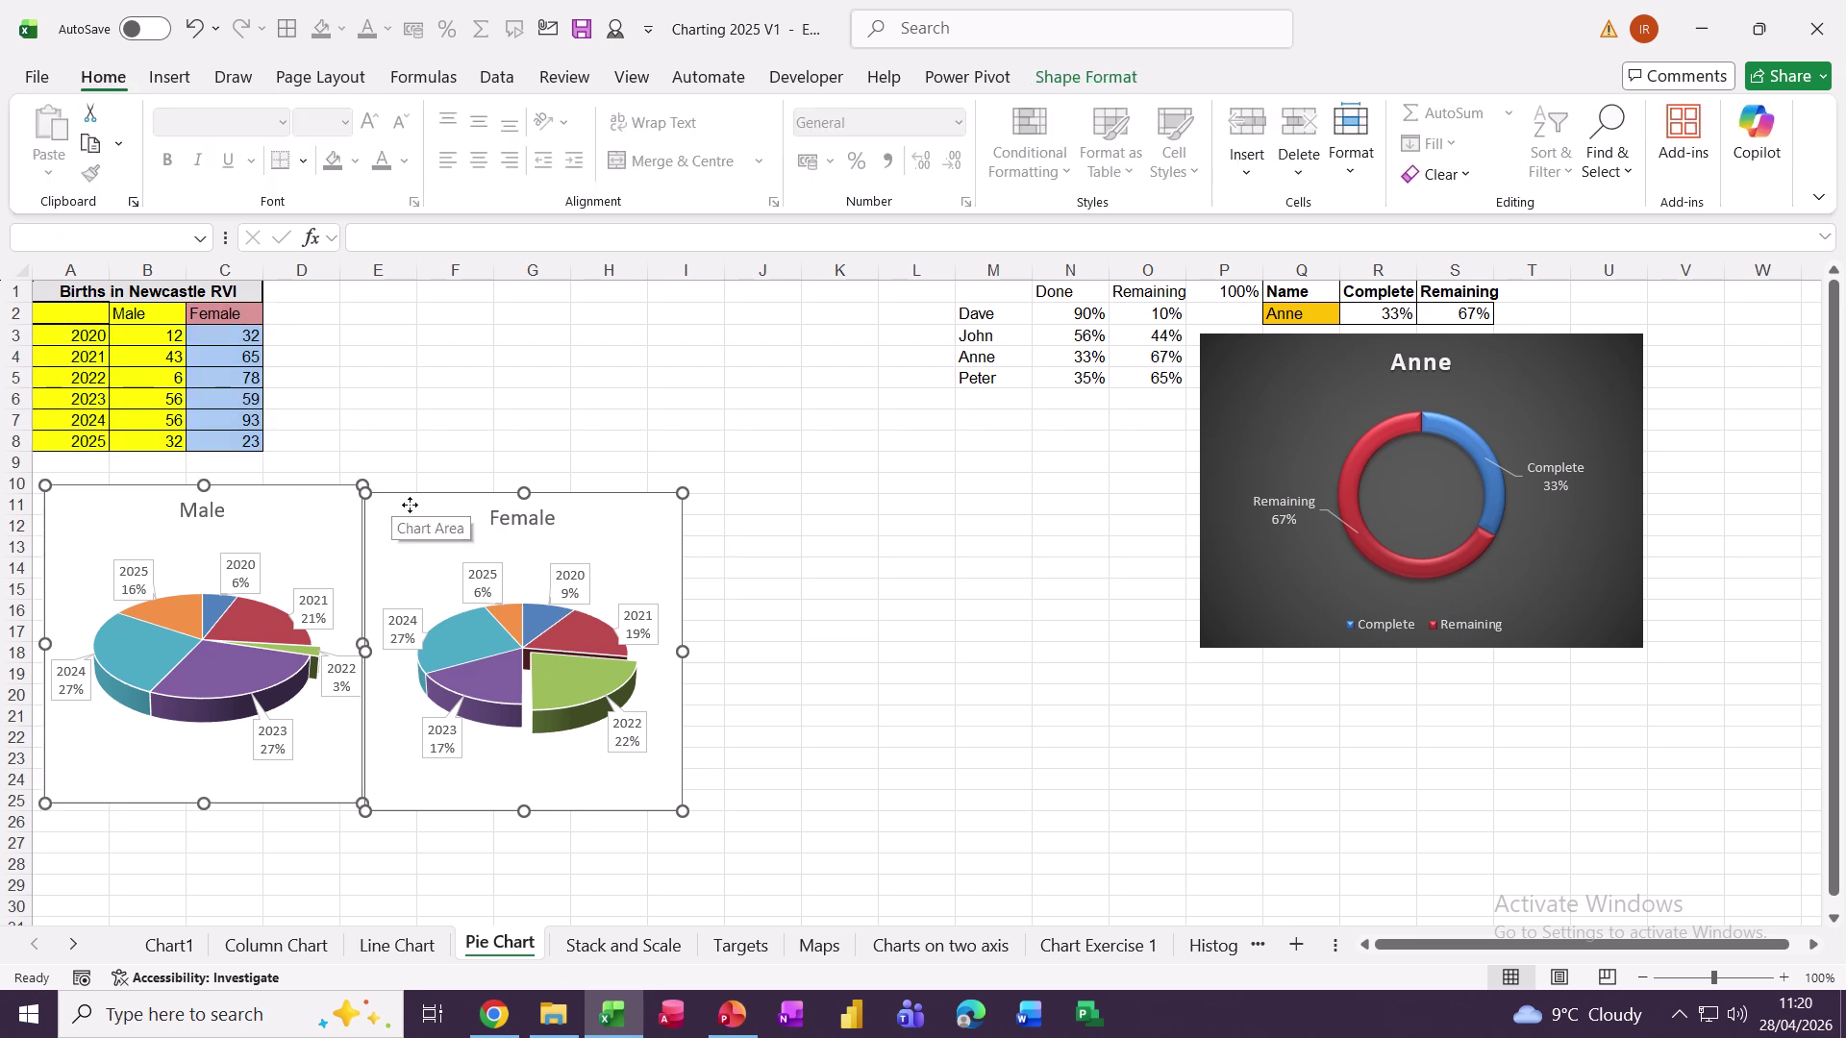
pyautogui.moveTo(419, 496); pyautogui.dragTo(421, 492)
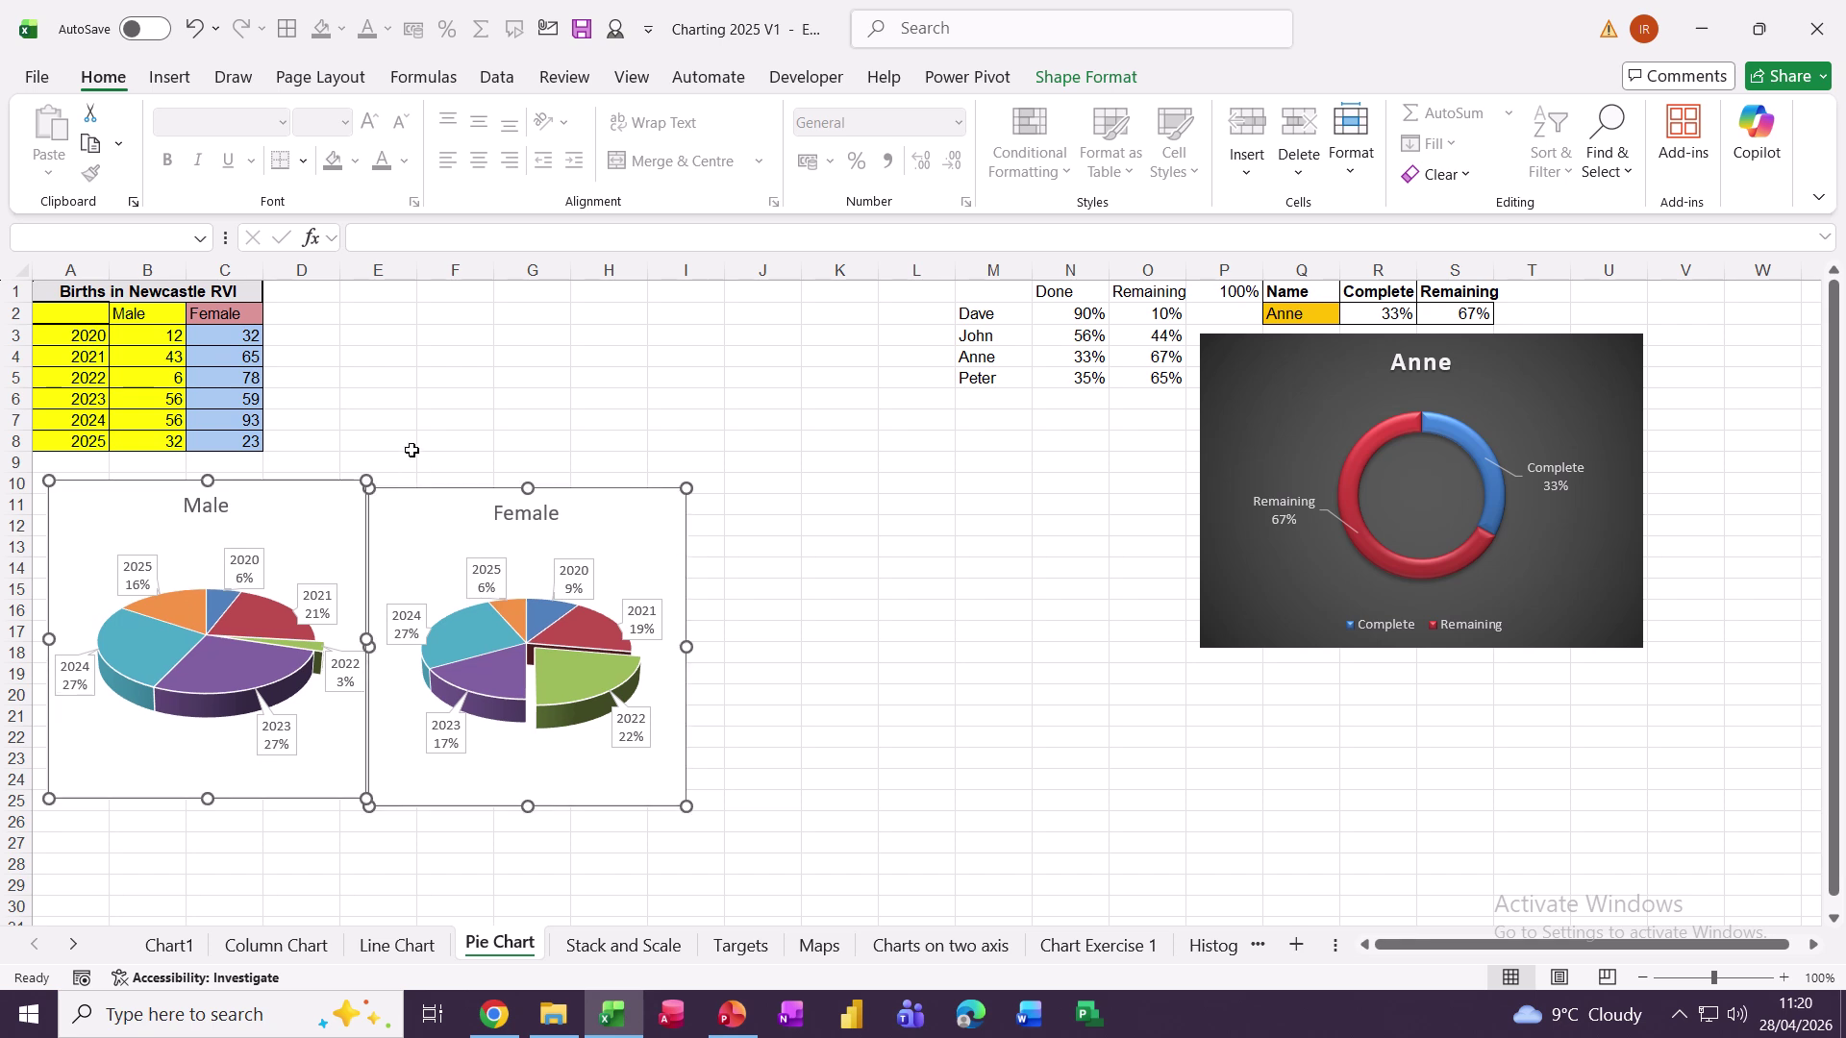
pyautogui.click(410, 445)
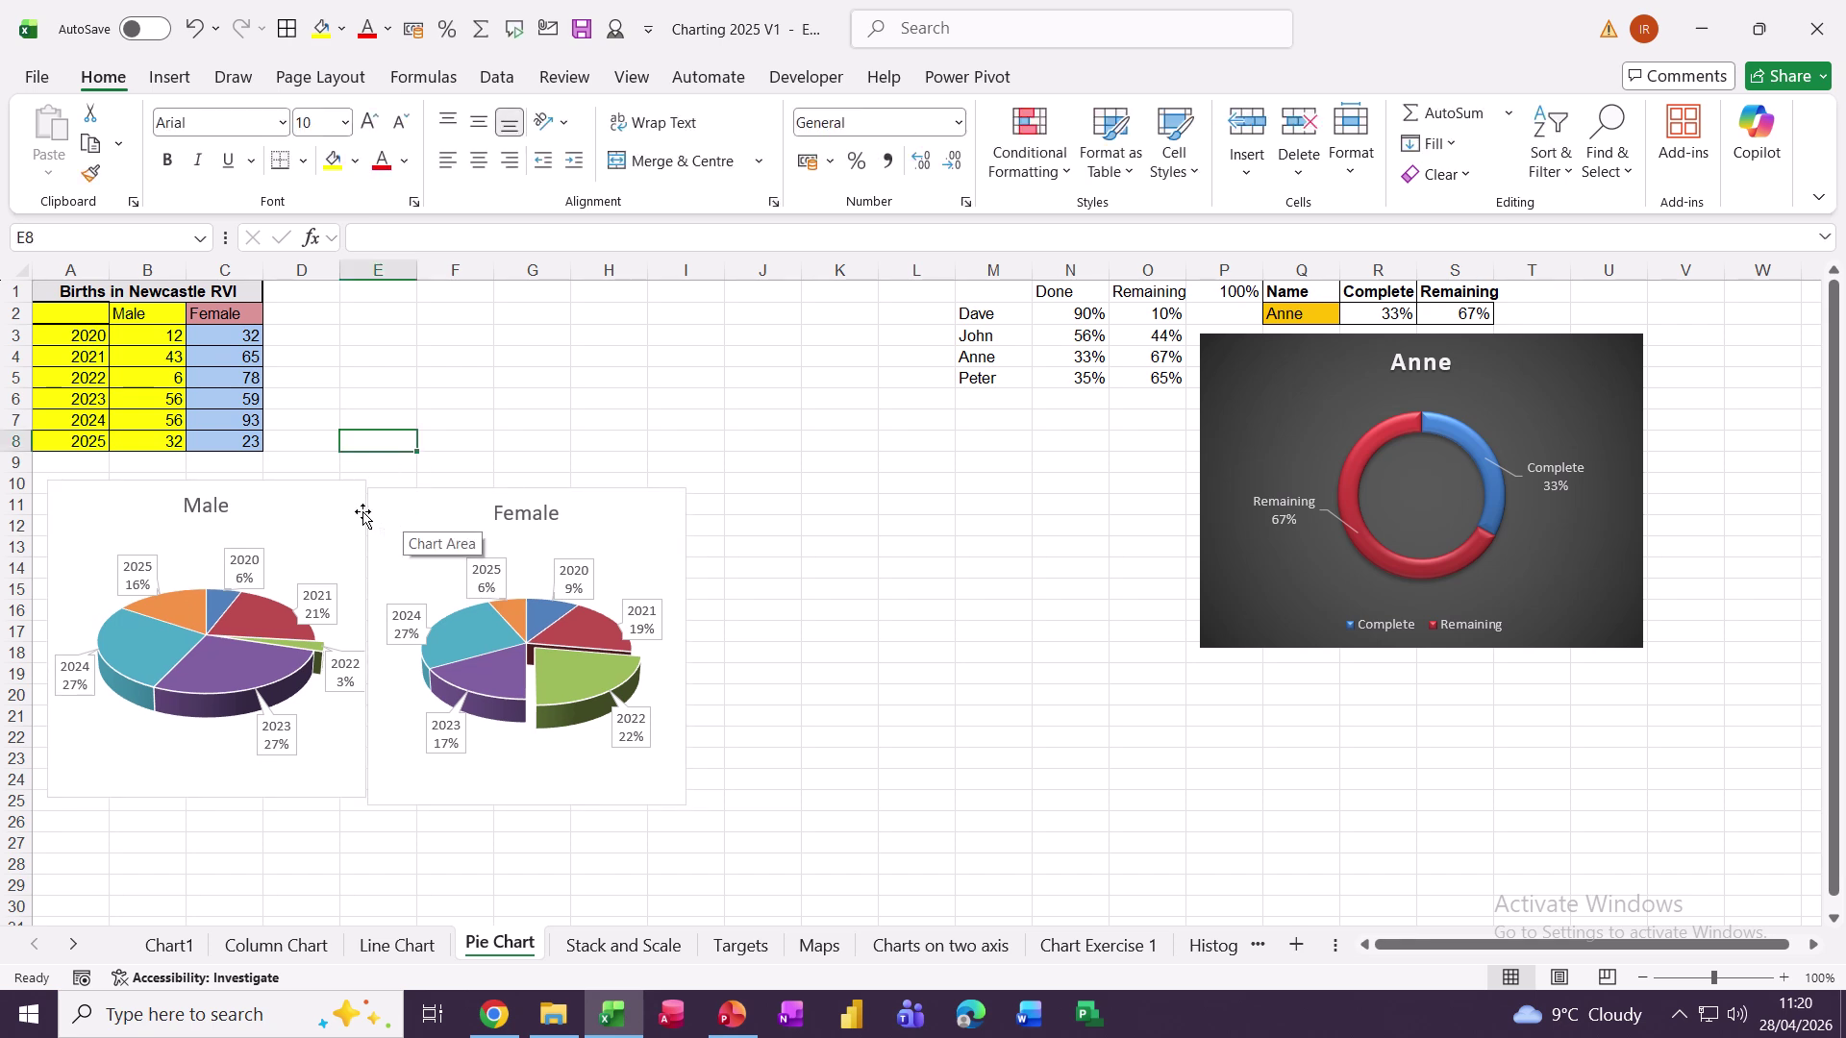
pyautogui.click(424, 494)
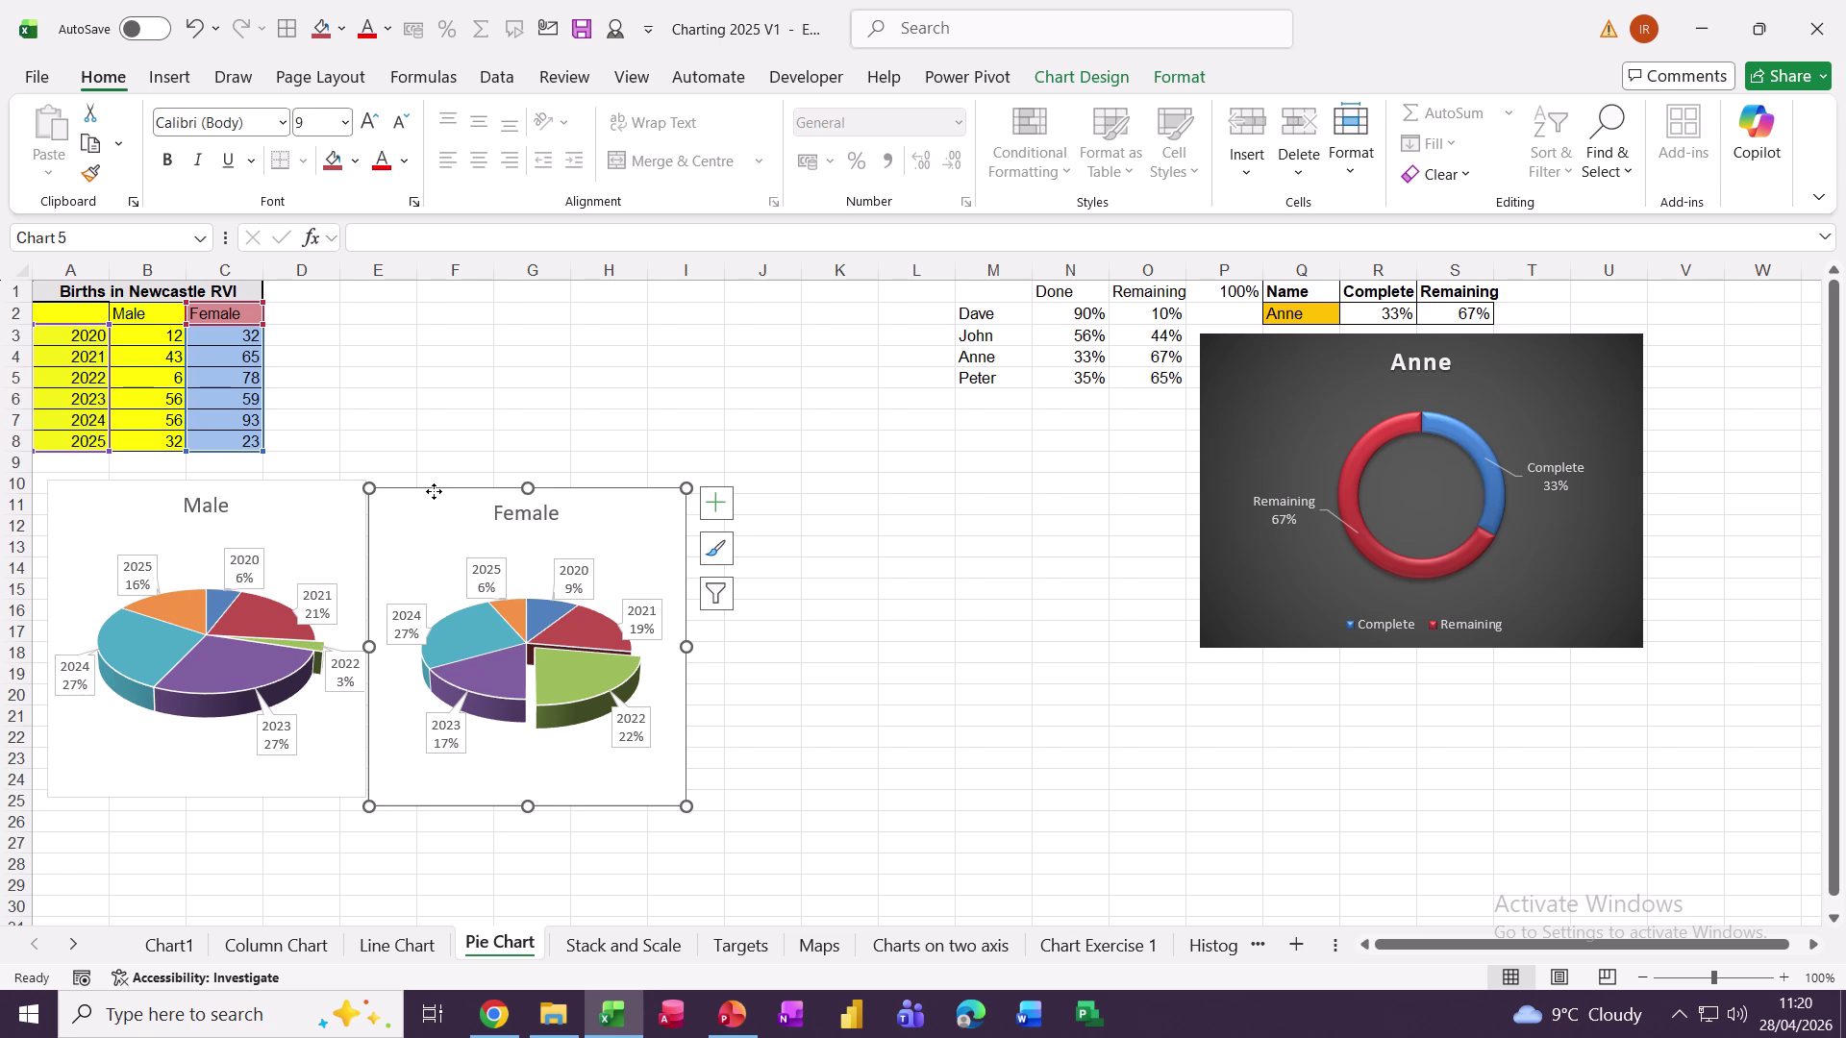
pyautogui.moveTo(433, 492); pyautogui.dragTo(436, 487)
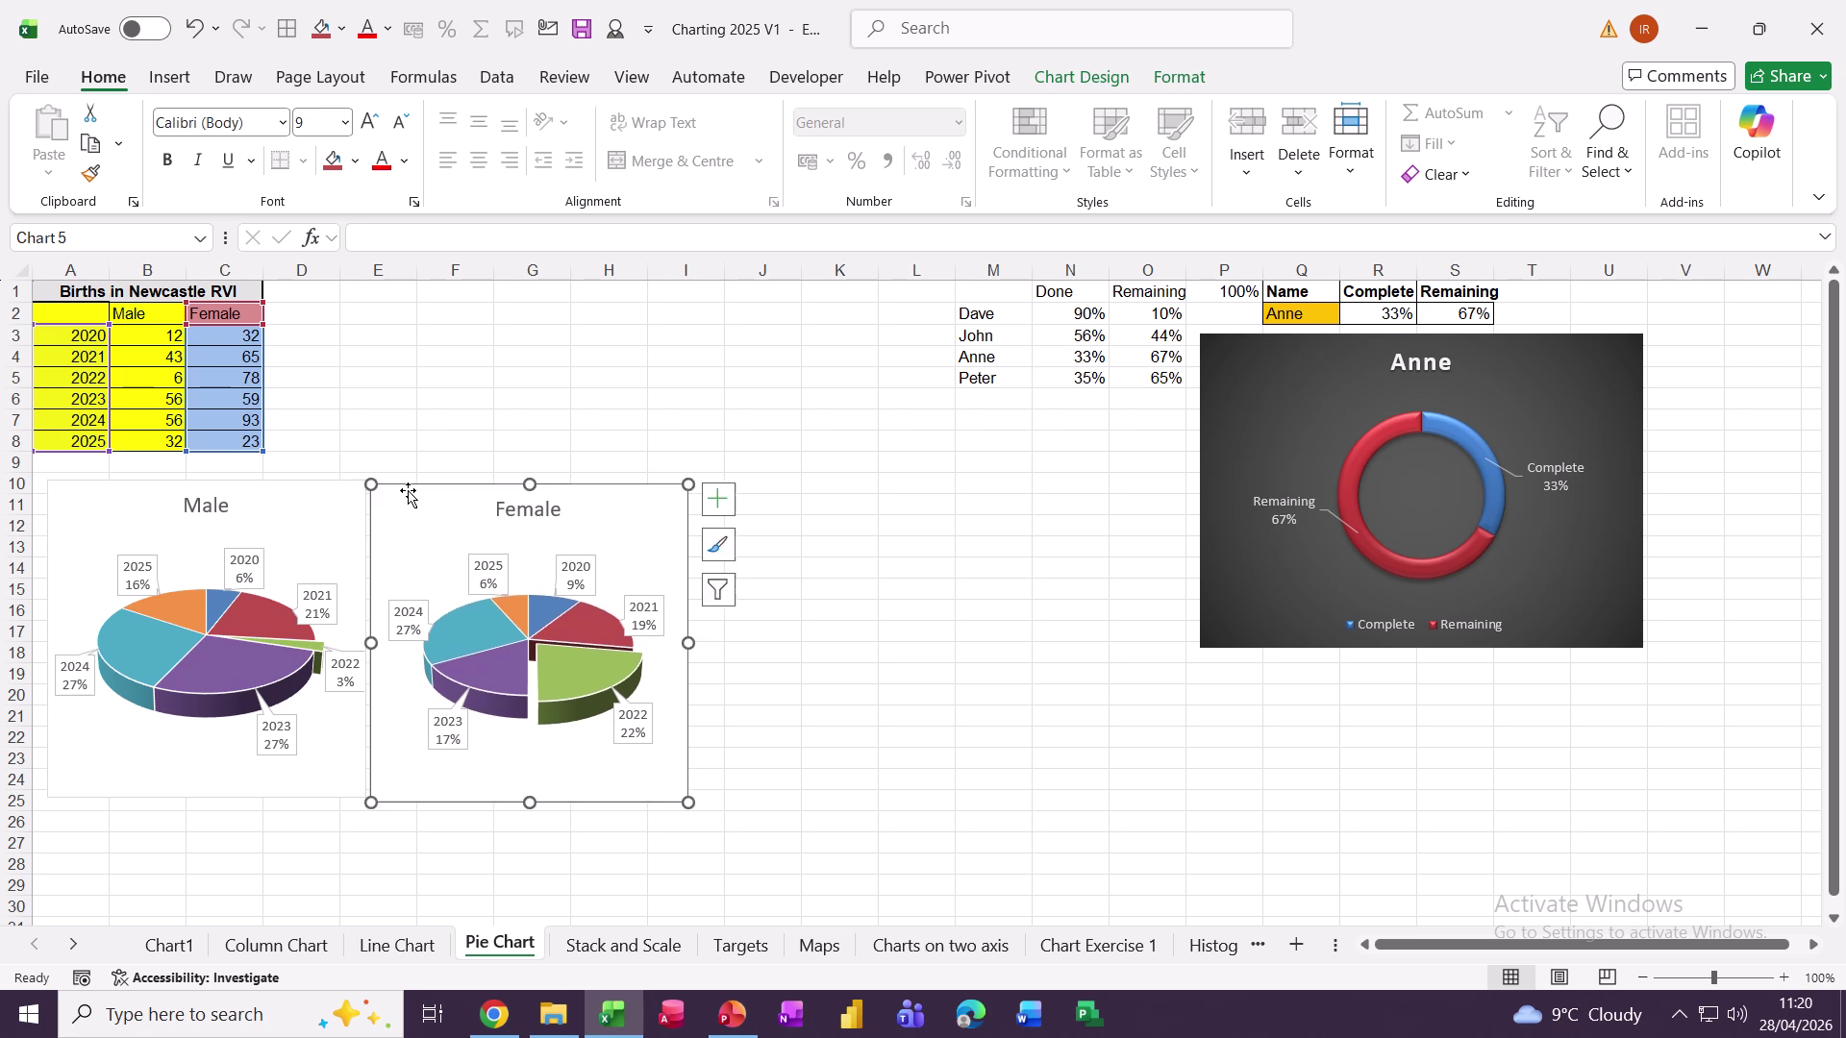
# Step: Group the Male and Female pie charts into one object
pyautogui.keyDown('ctrl'); pyautogui.click(282, 482); pyautogui.keyUp('ctrl')
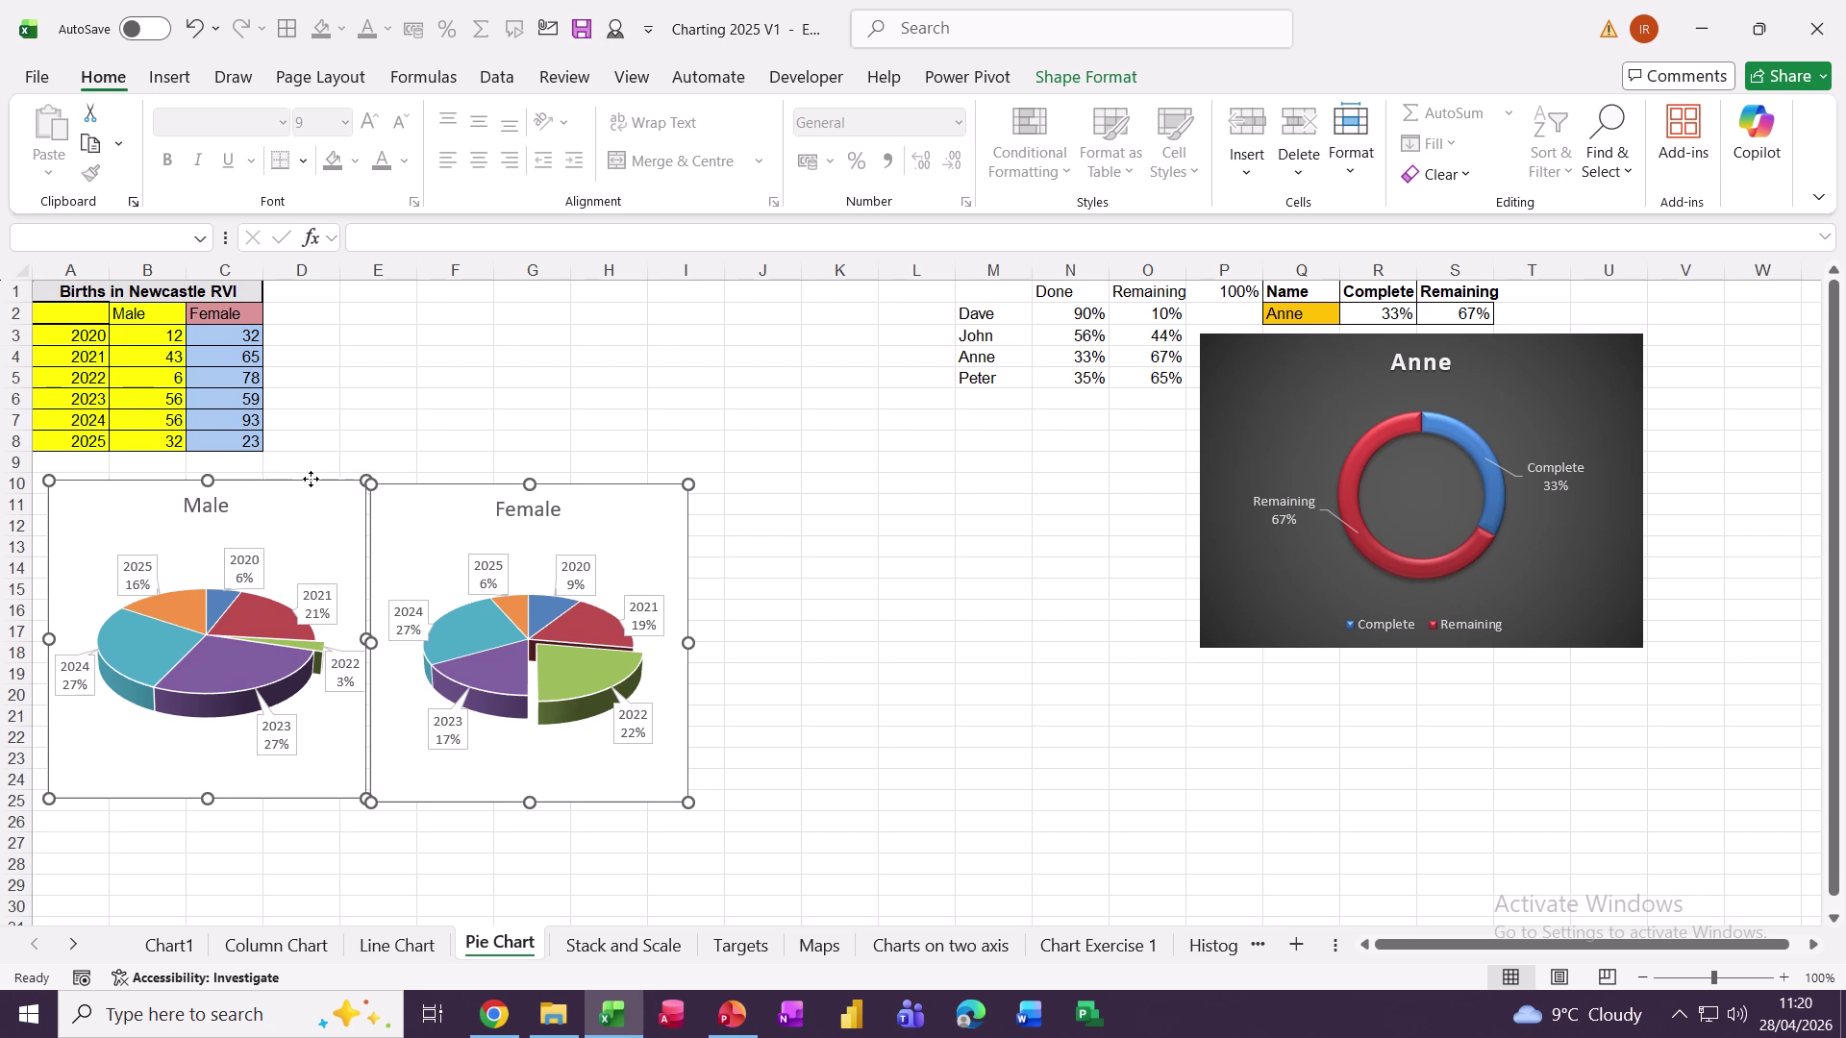
pyautogui.rightClick(311, 479)
pyautogui.moveTo(364, 652)
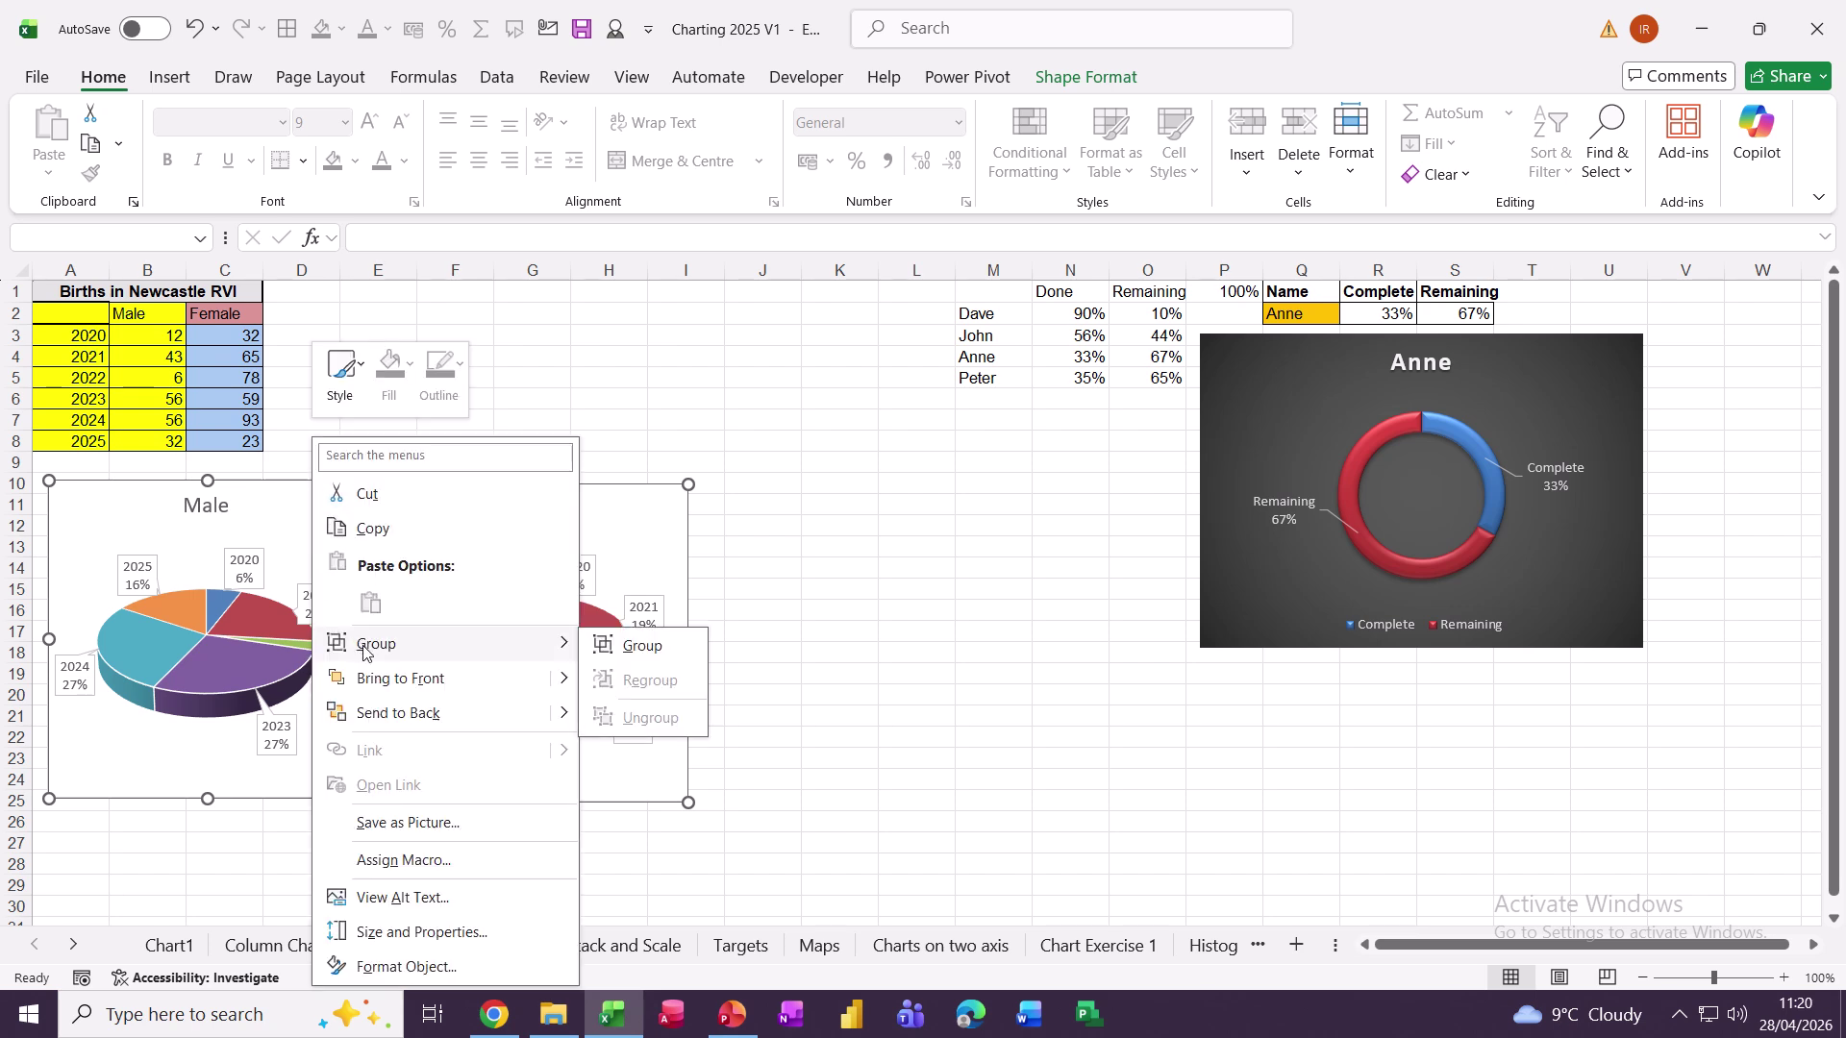
pyautogui.click(630, 646)
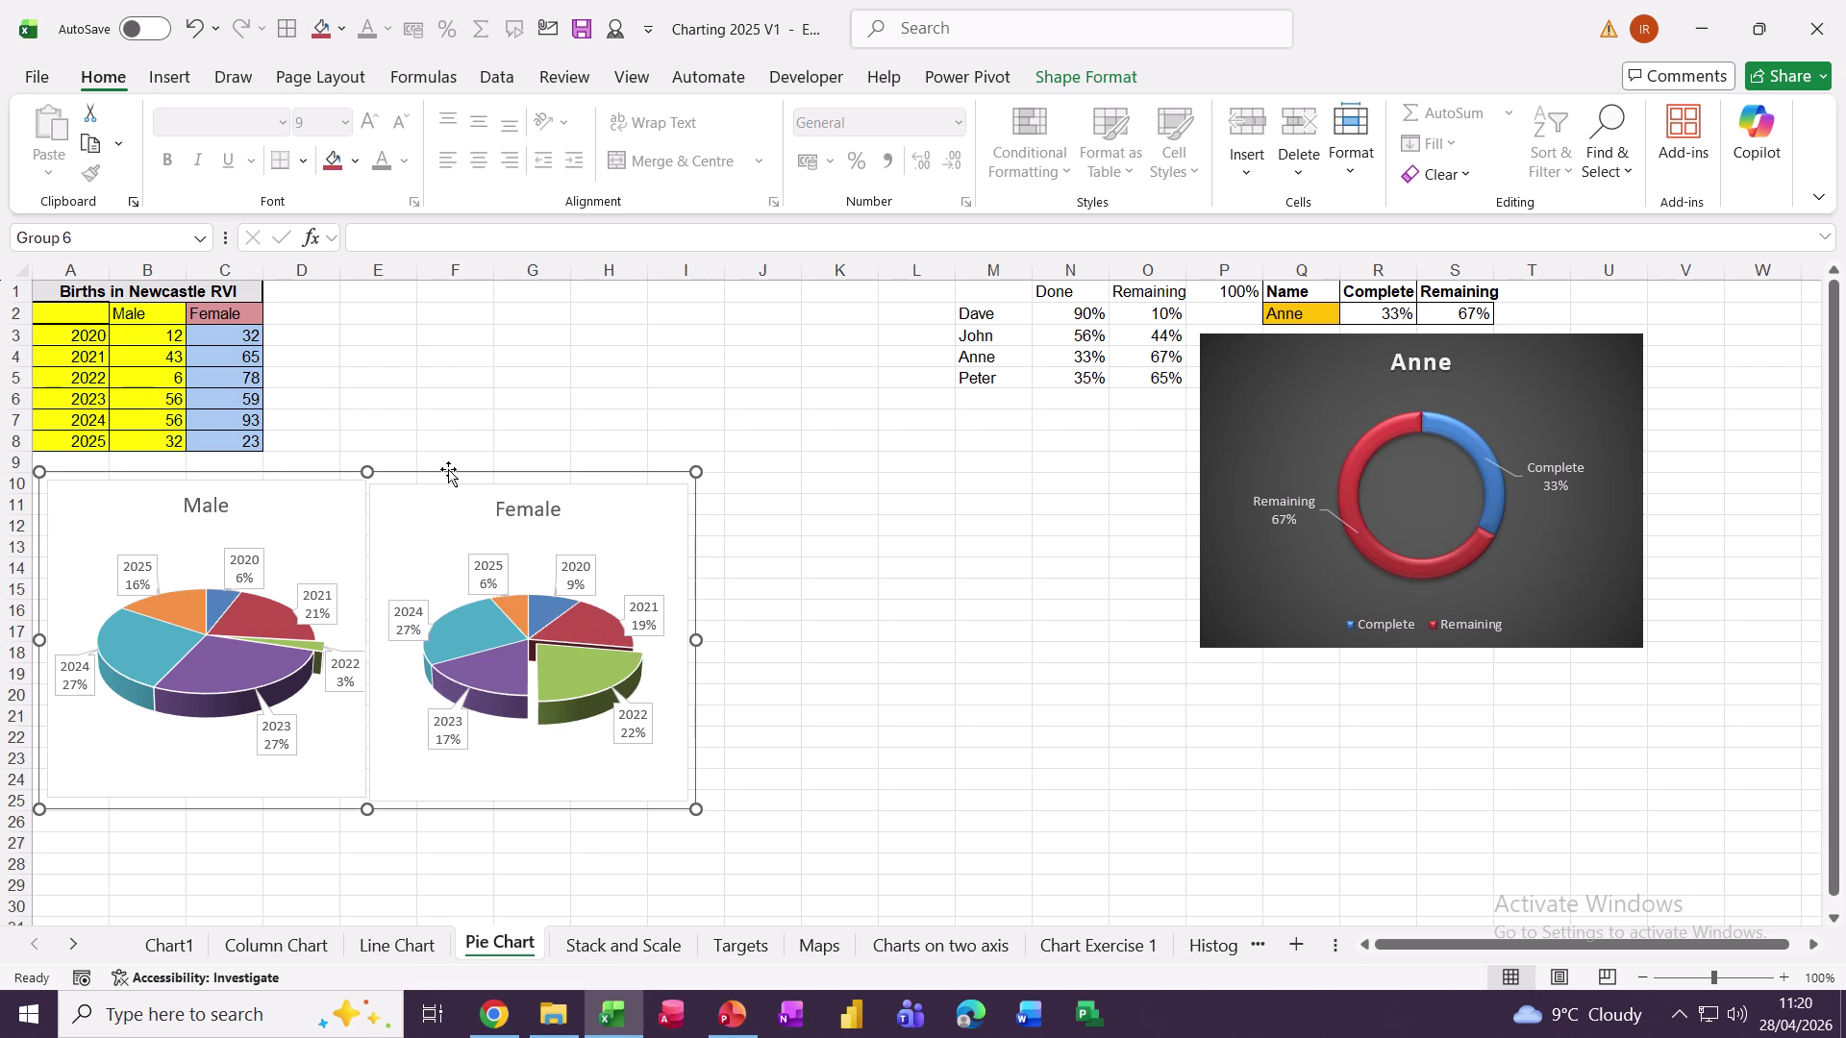
# Step: Move the grouped charts up beside the births table and offset the Female chart slightly lower within the group
pyautogui.moveTo(449, 472); pyautogui.dragTo(655, 402)
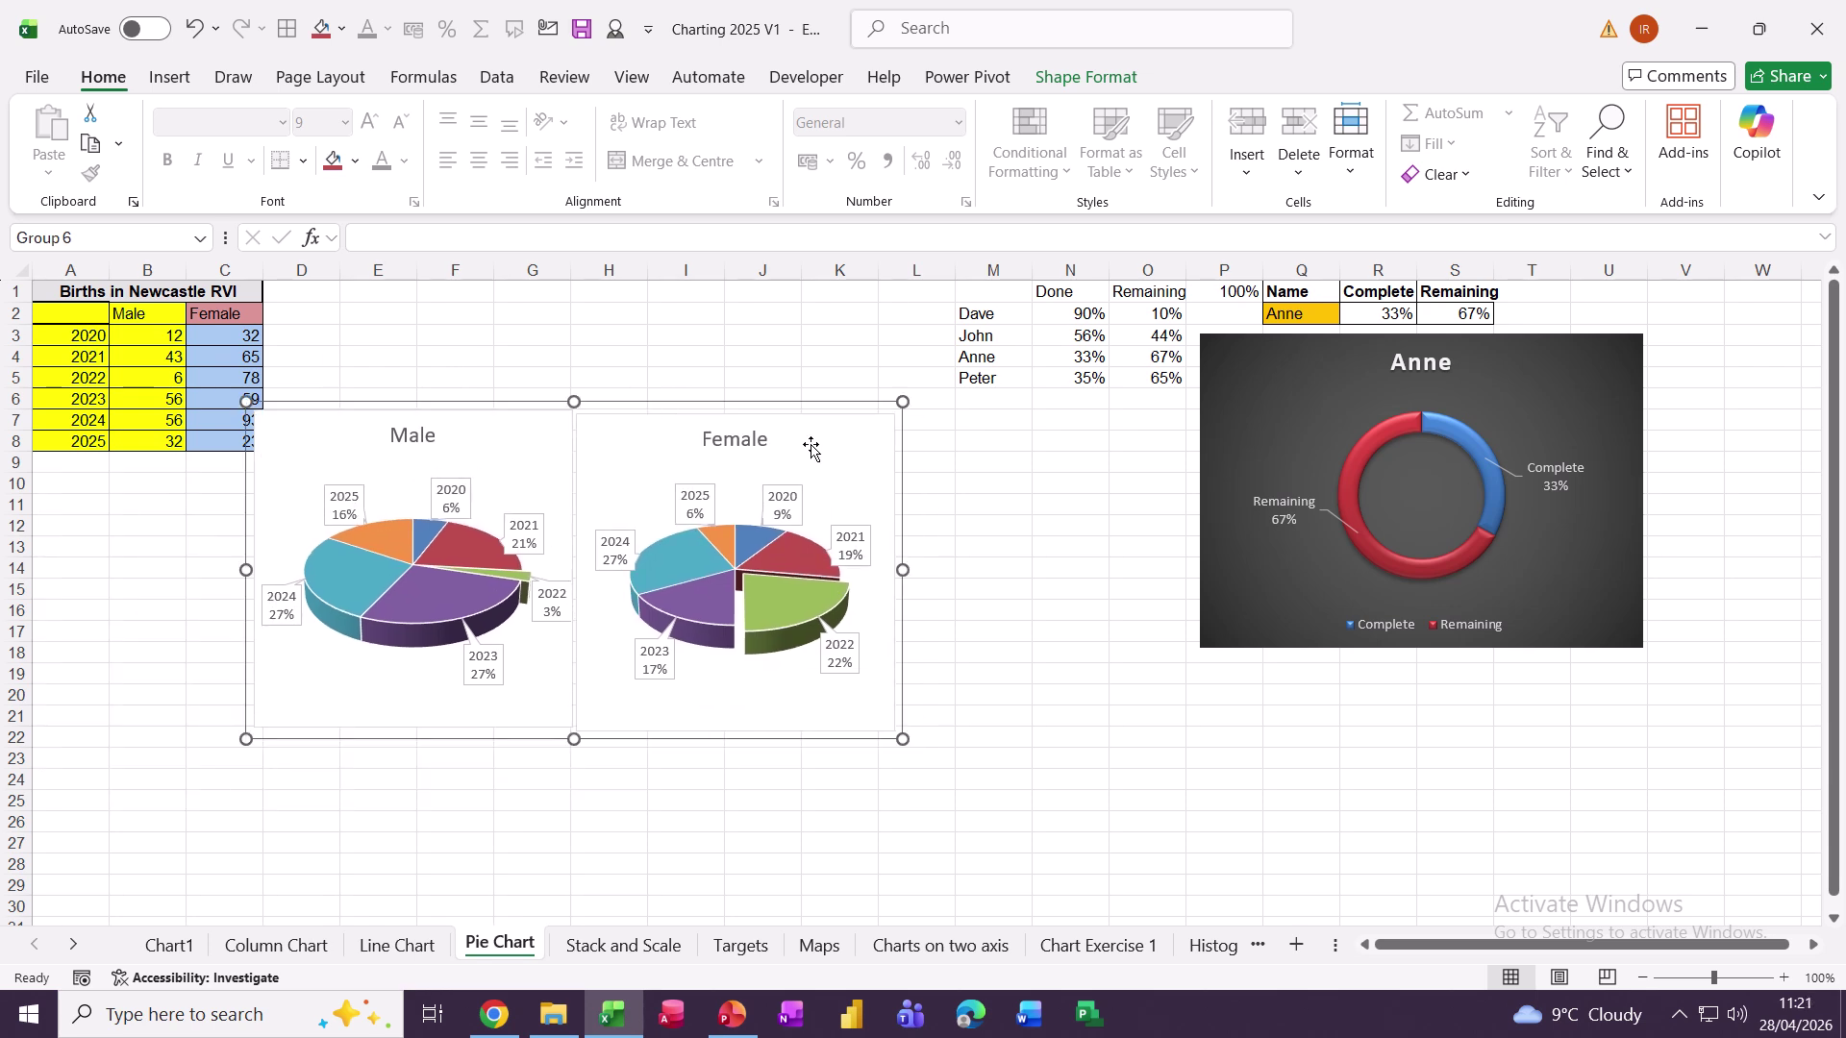
pyautogui.moveTo(832, 441); pyautogui.dragTo(840, 487)
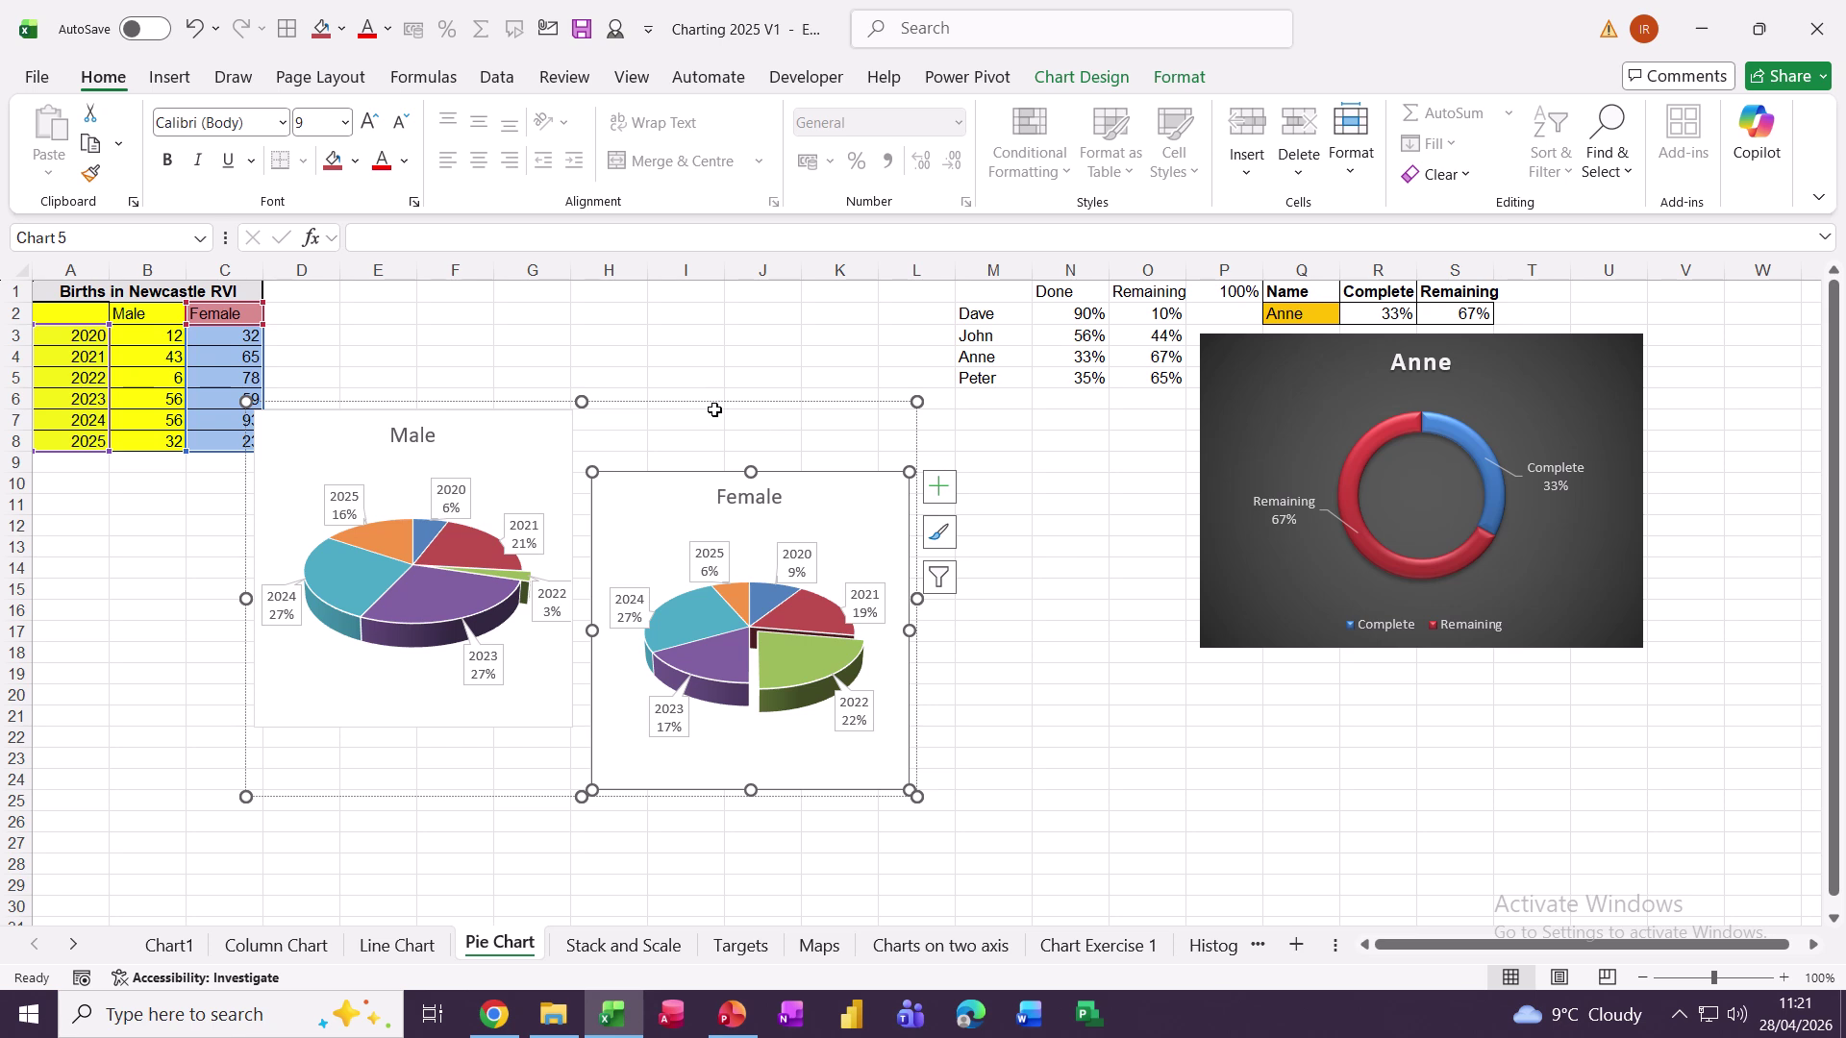
pyautogui.moveTo(717, 411); pyautogui.dragTo(753, 337)
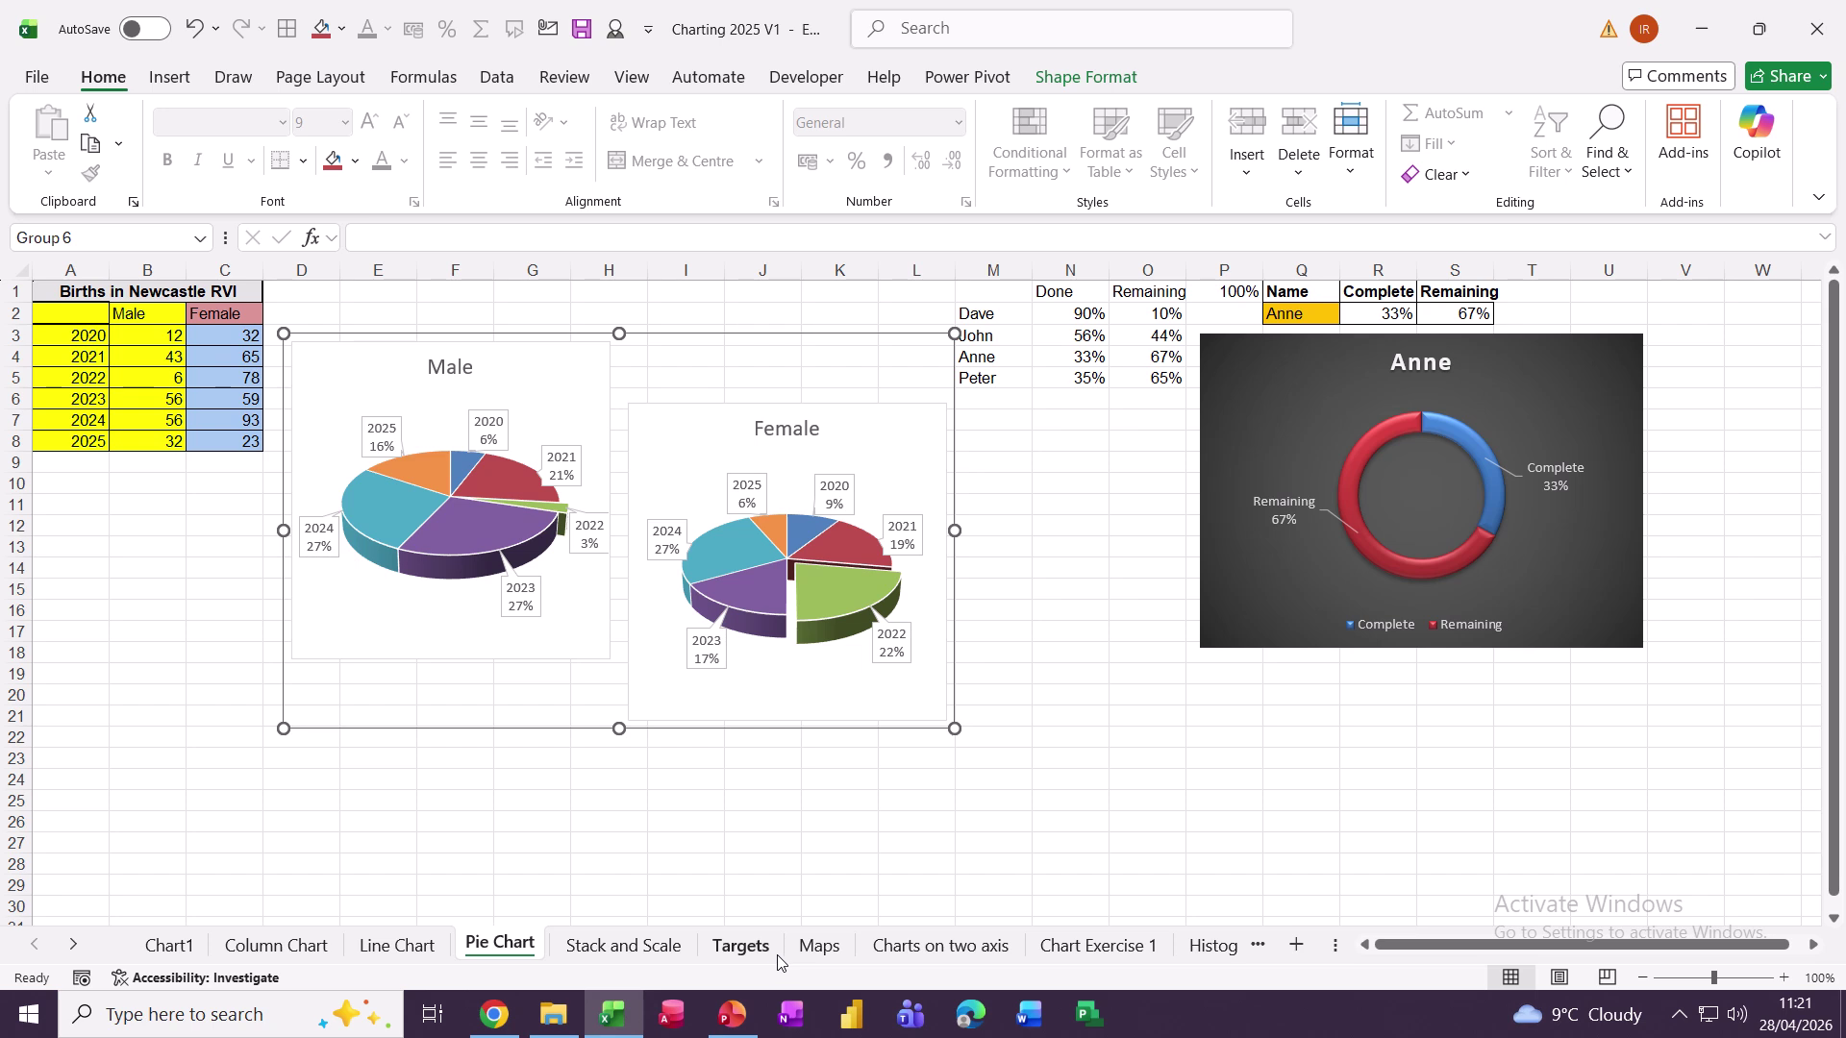
# Step: On the Charts on two axis sheet, review the Income and Students figures and delete the existing Amac Sales 2026 chart
pyautogui.click(934, 948)
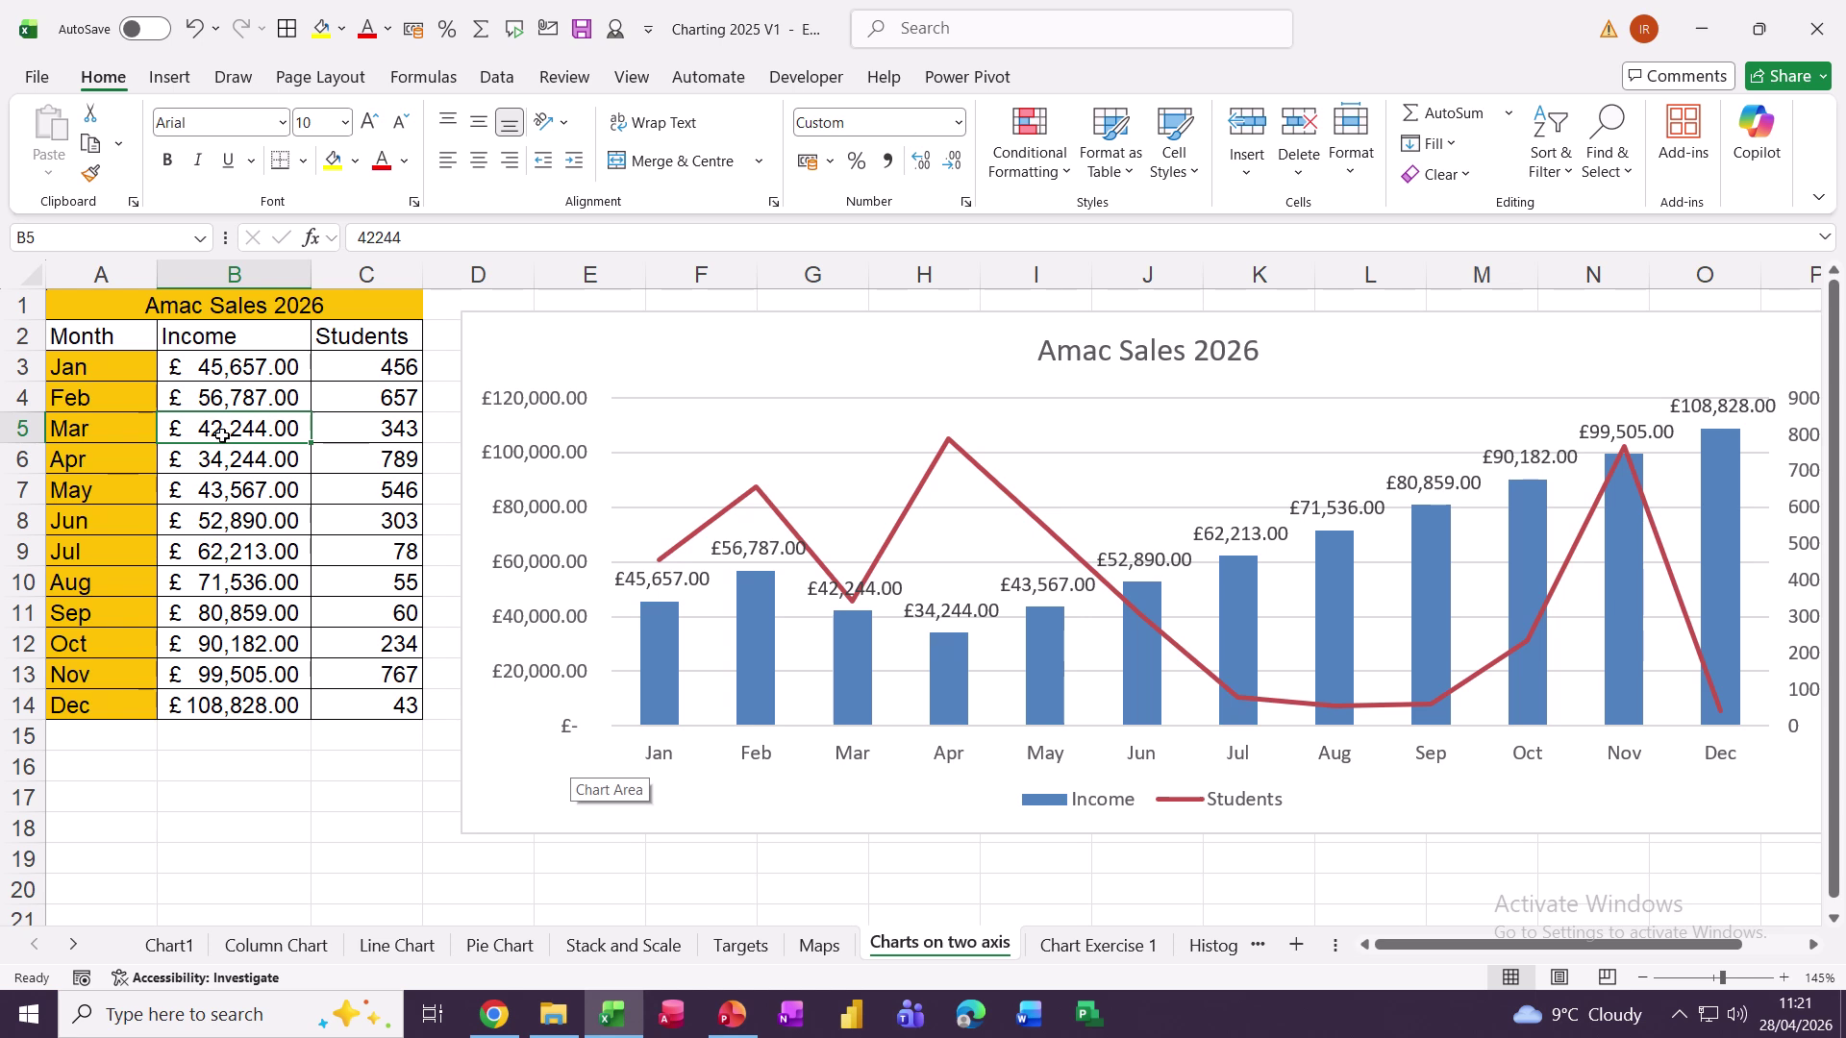
pyautogui.moveTo(208, 371); pyautogui.dragTo(237, 679)
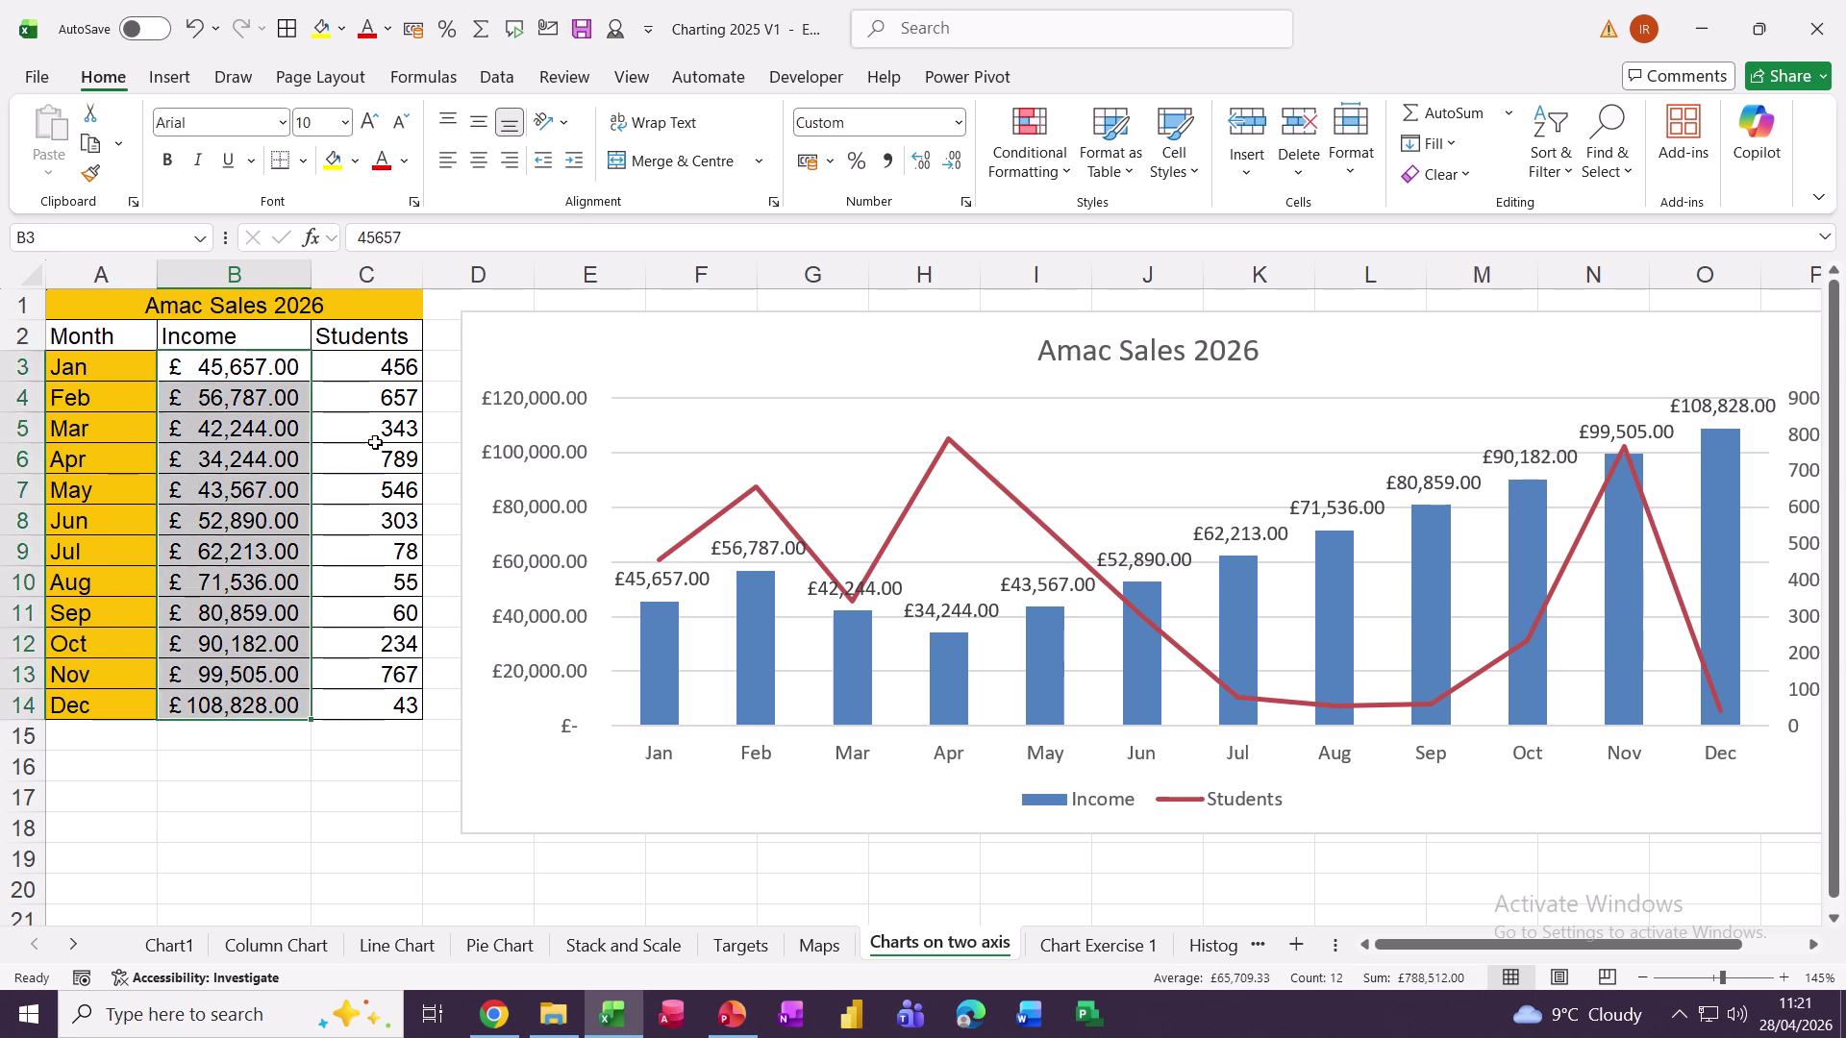
pyautogui.click(380, 375)
pyautogui.moveTo(383, 397); pyautogui.dragTo(398, 706)
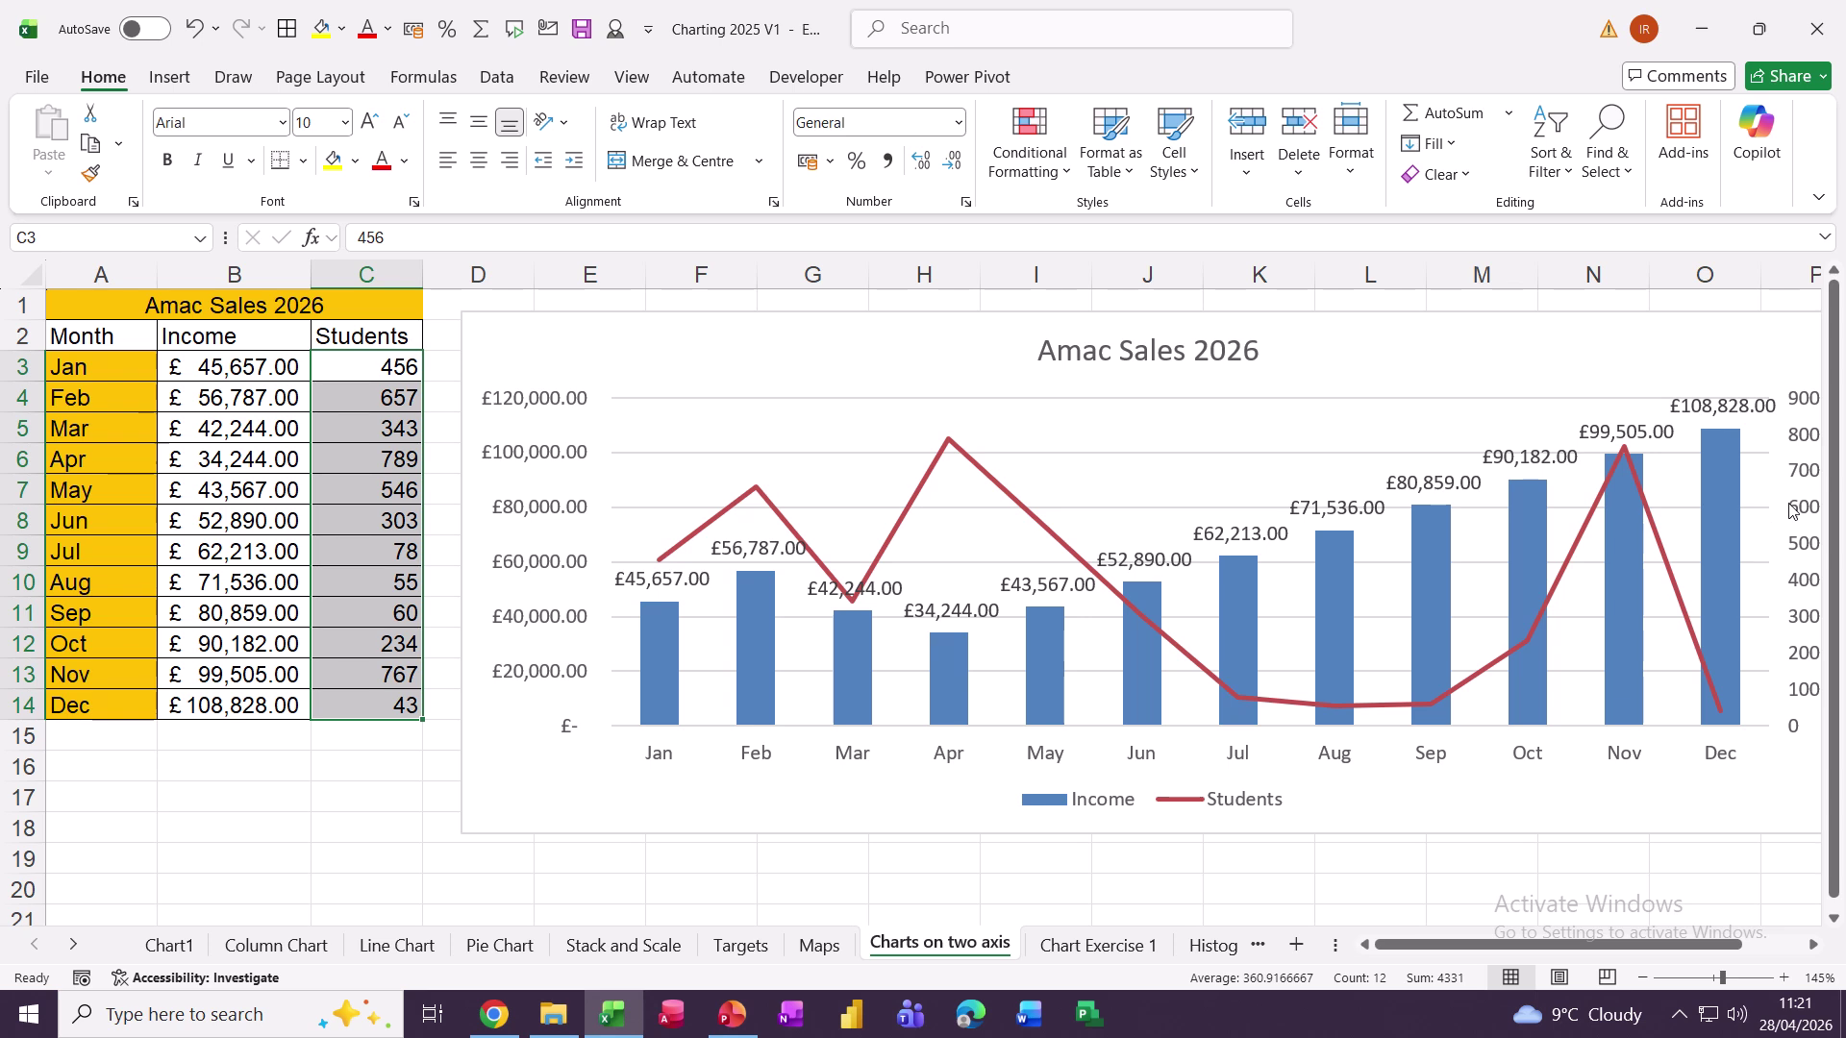
pyautogui.click(468, 336)
pyautogui.press('Delete')
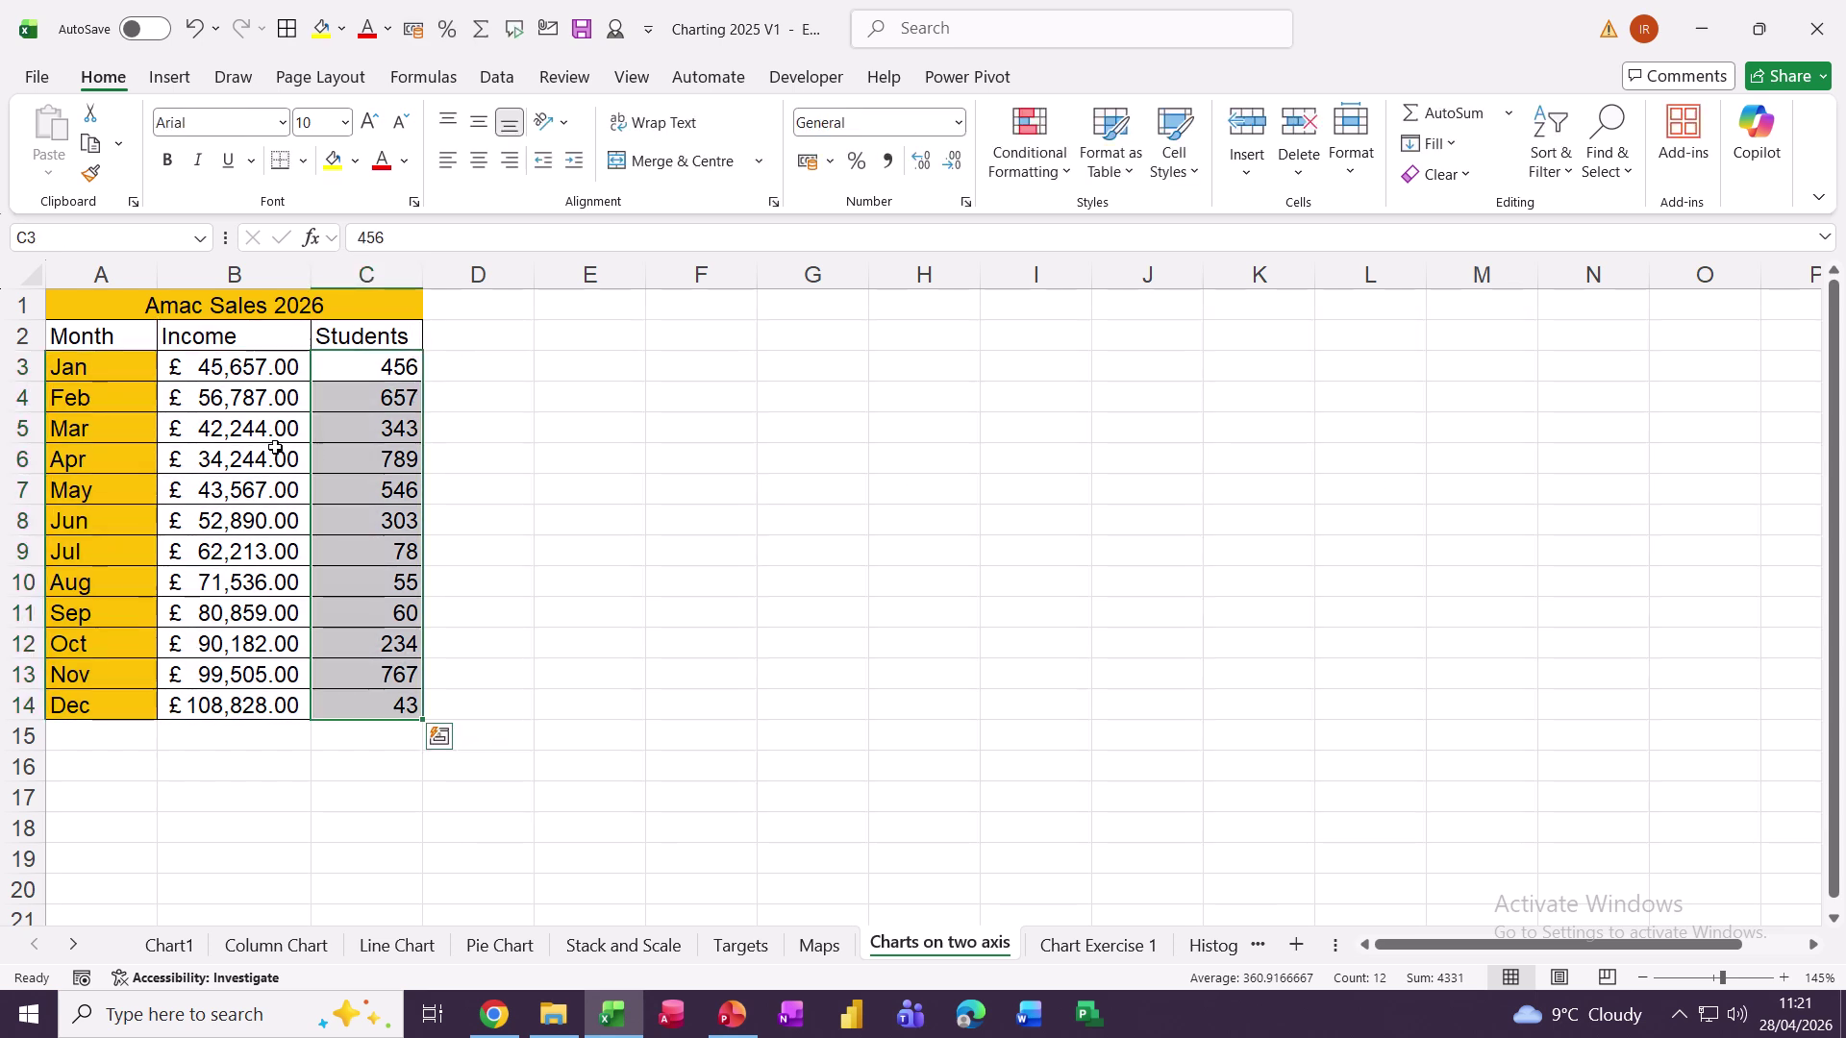
pyautogui.click(553, 486)
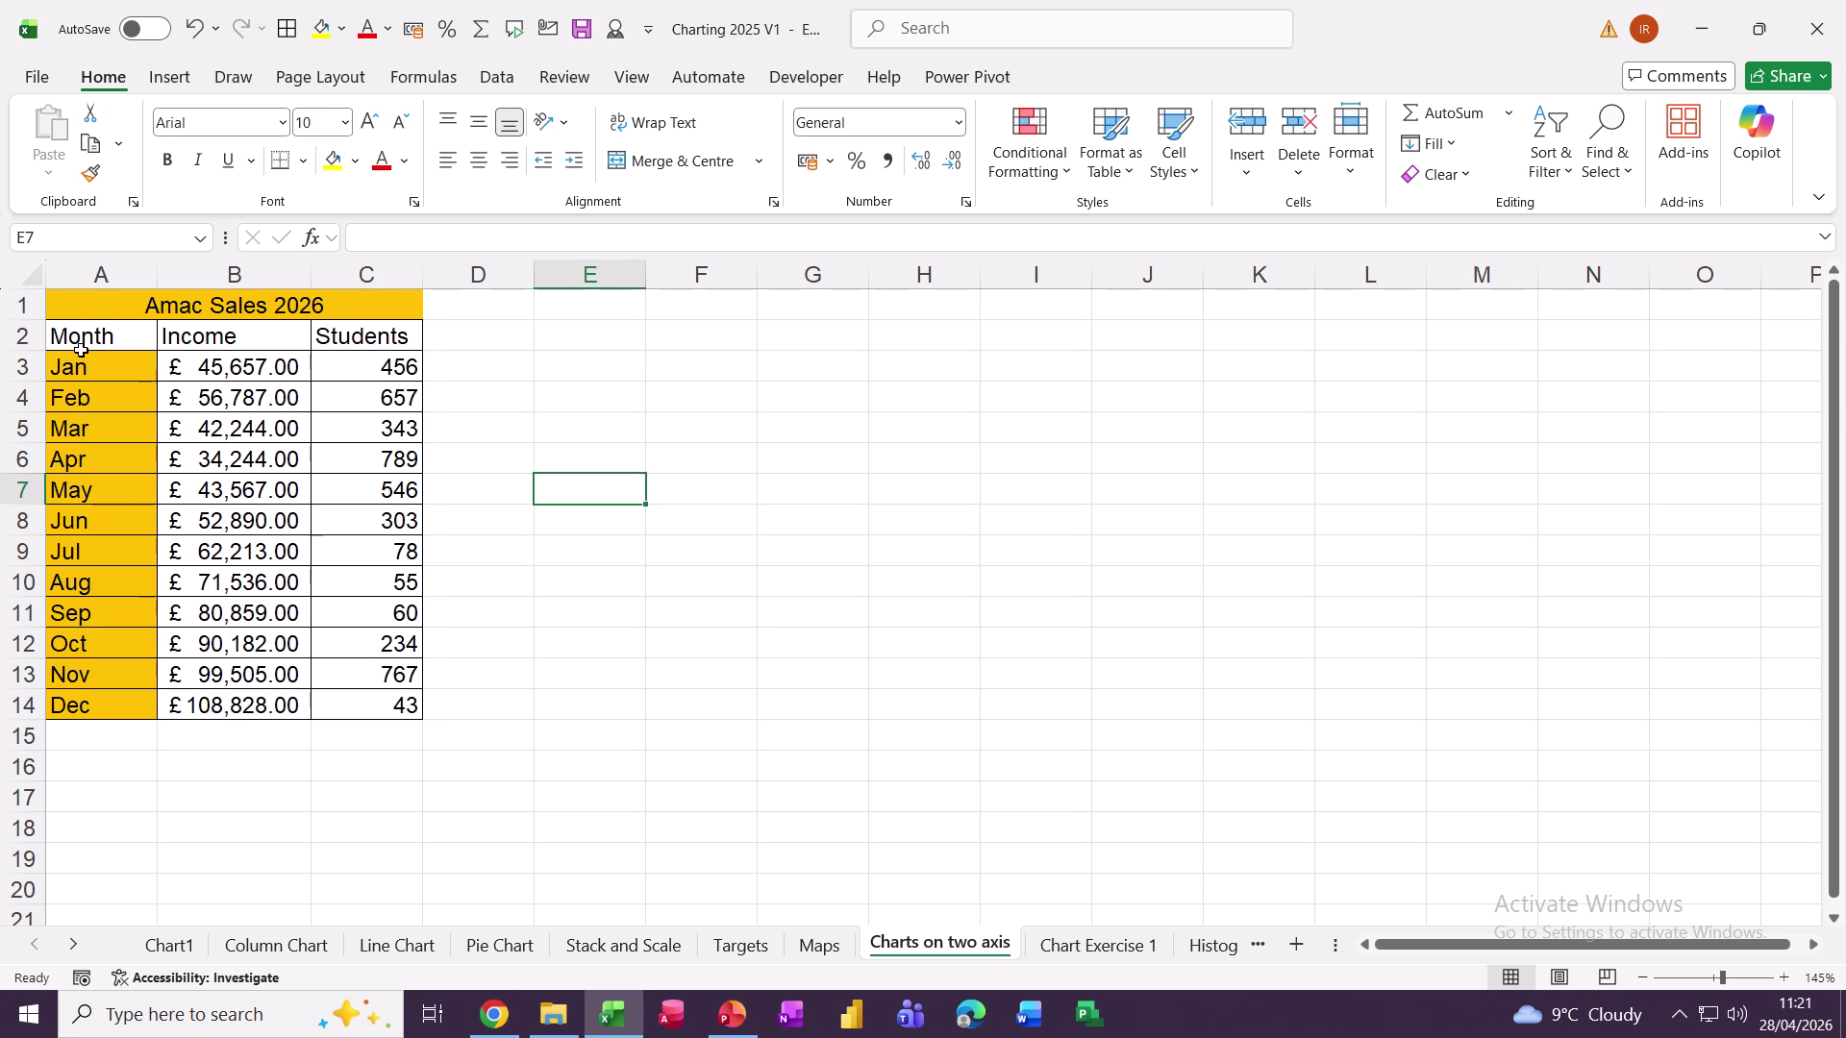
# Step: Insert a combo chart from A2:C14 with Income as clustered columns and Students as a line on the secondary axis
pyautogui.moveTo(91, 338); pyautogui.dragTo(407, 711)
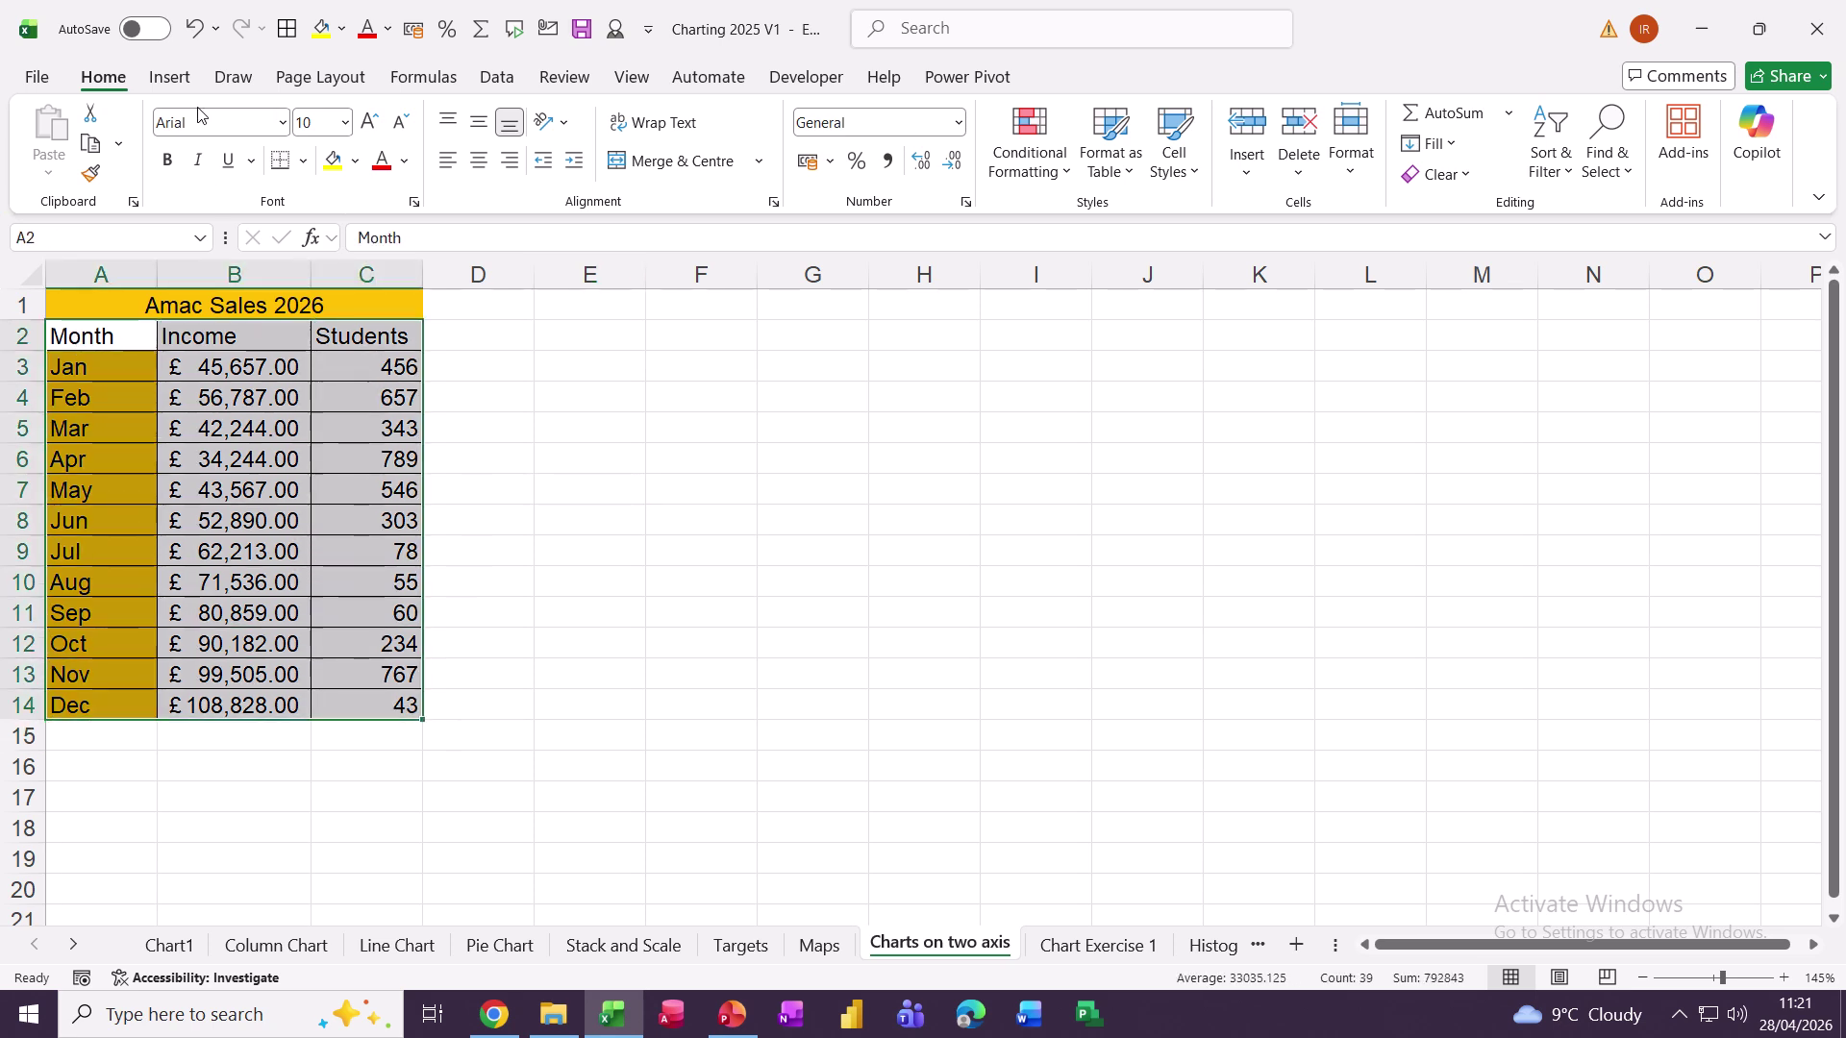
pyautogui.click(169, 79)
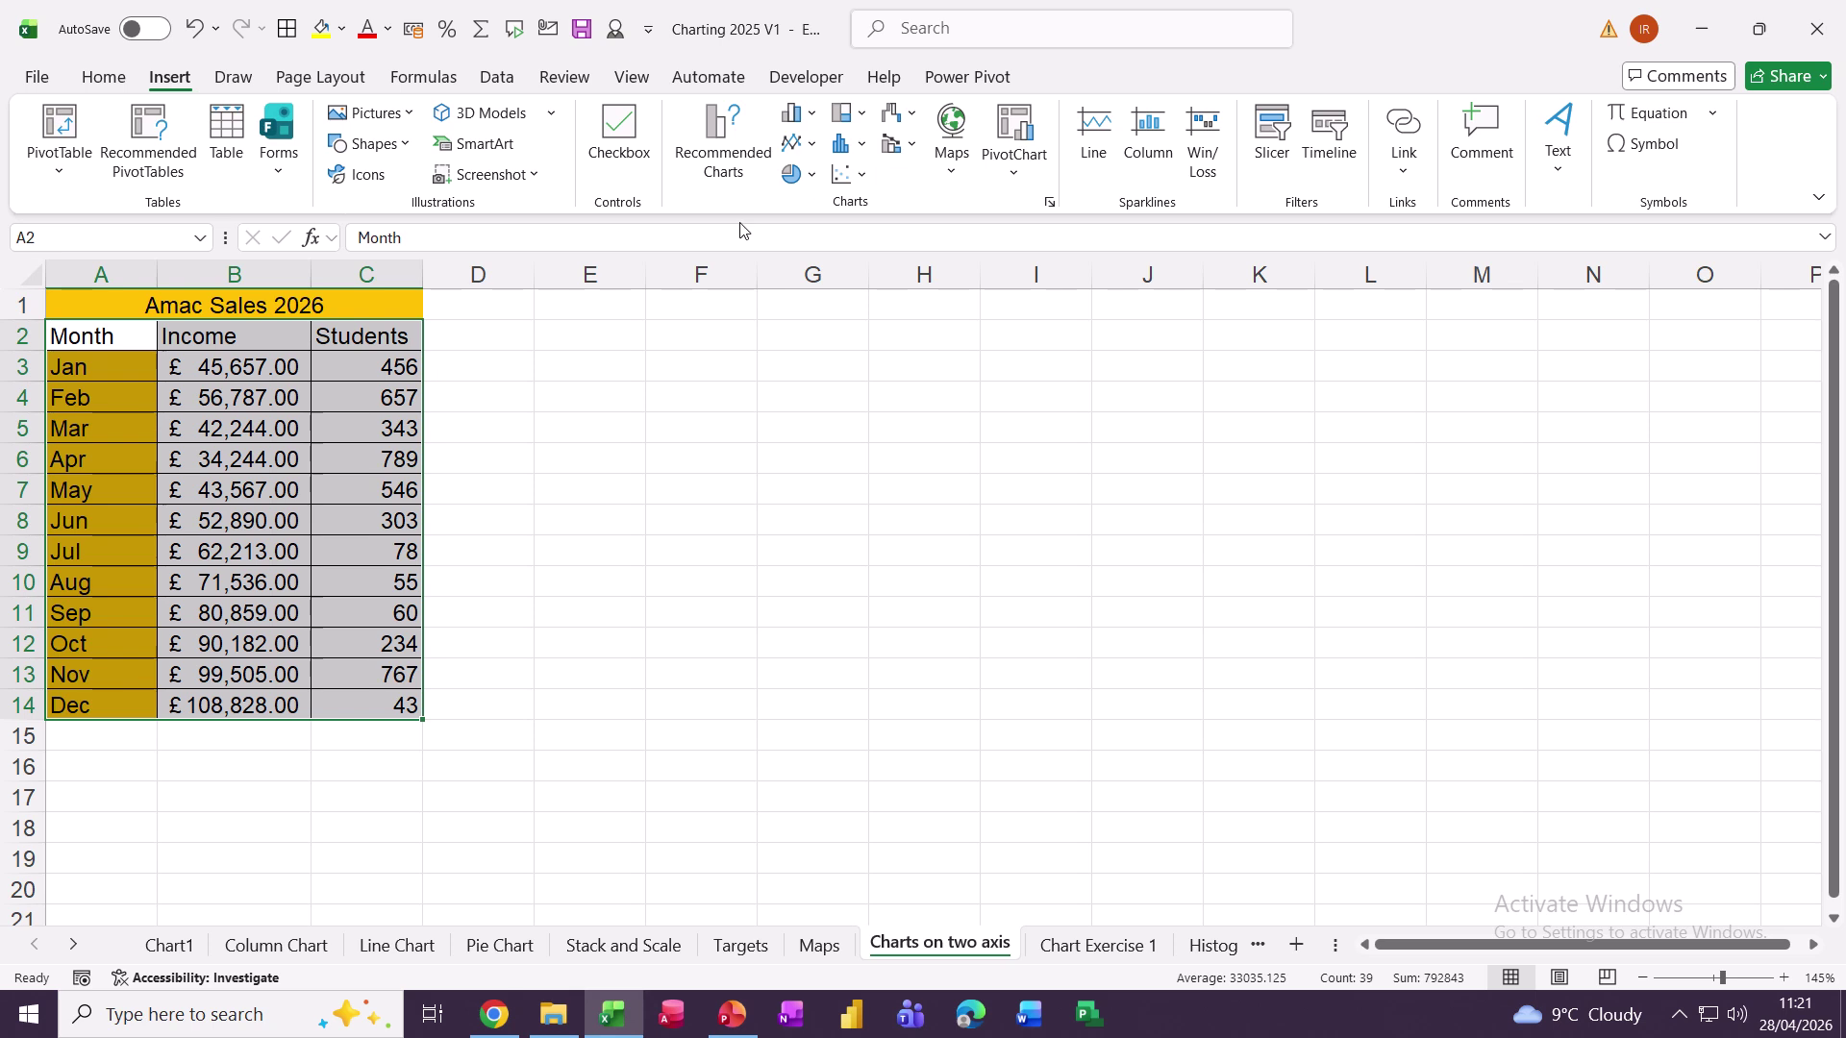
pyautogui.click(896, 146)
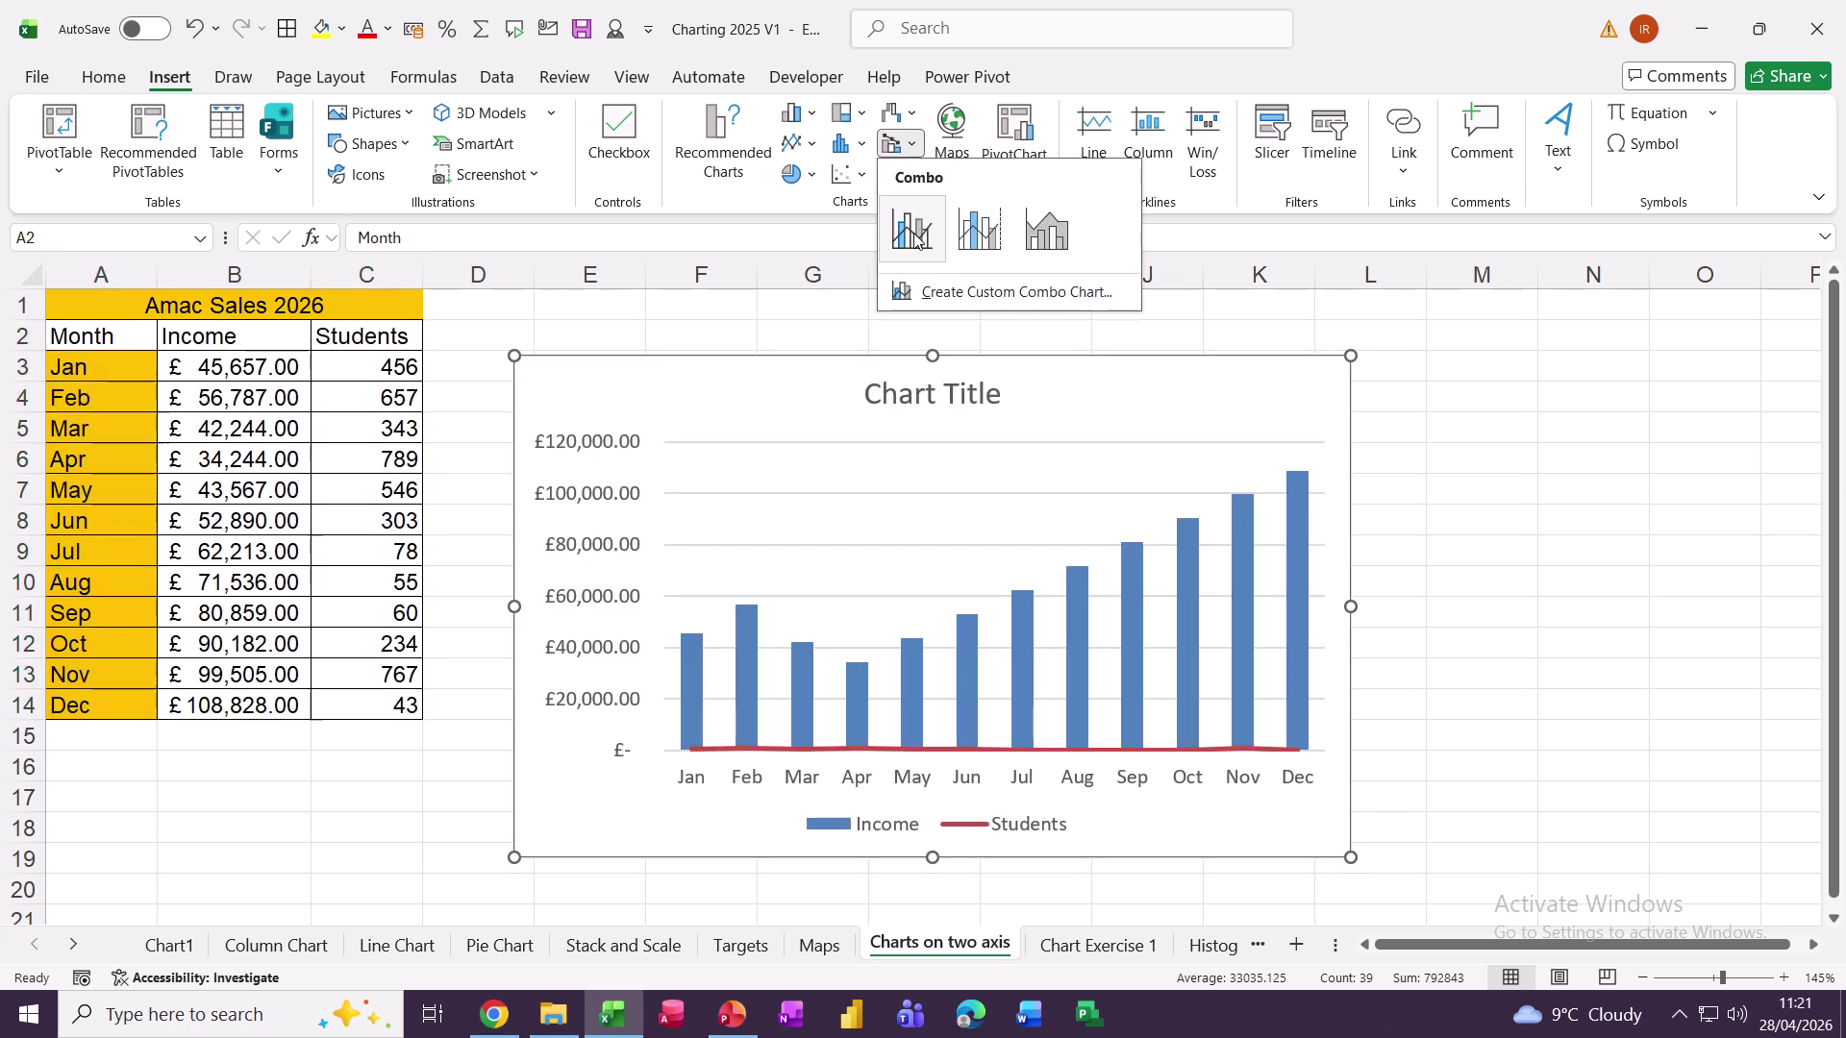
pyautogui.click(969, 240)
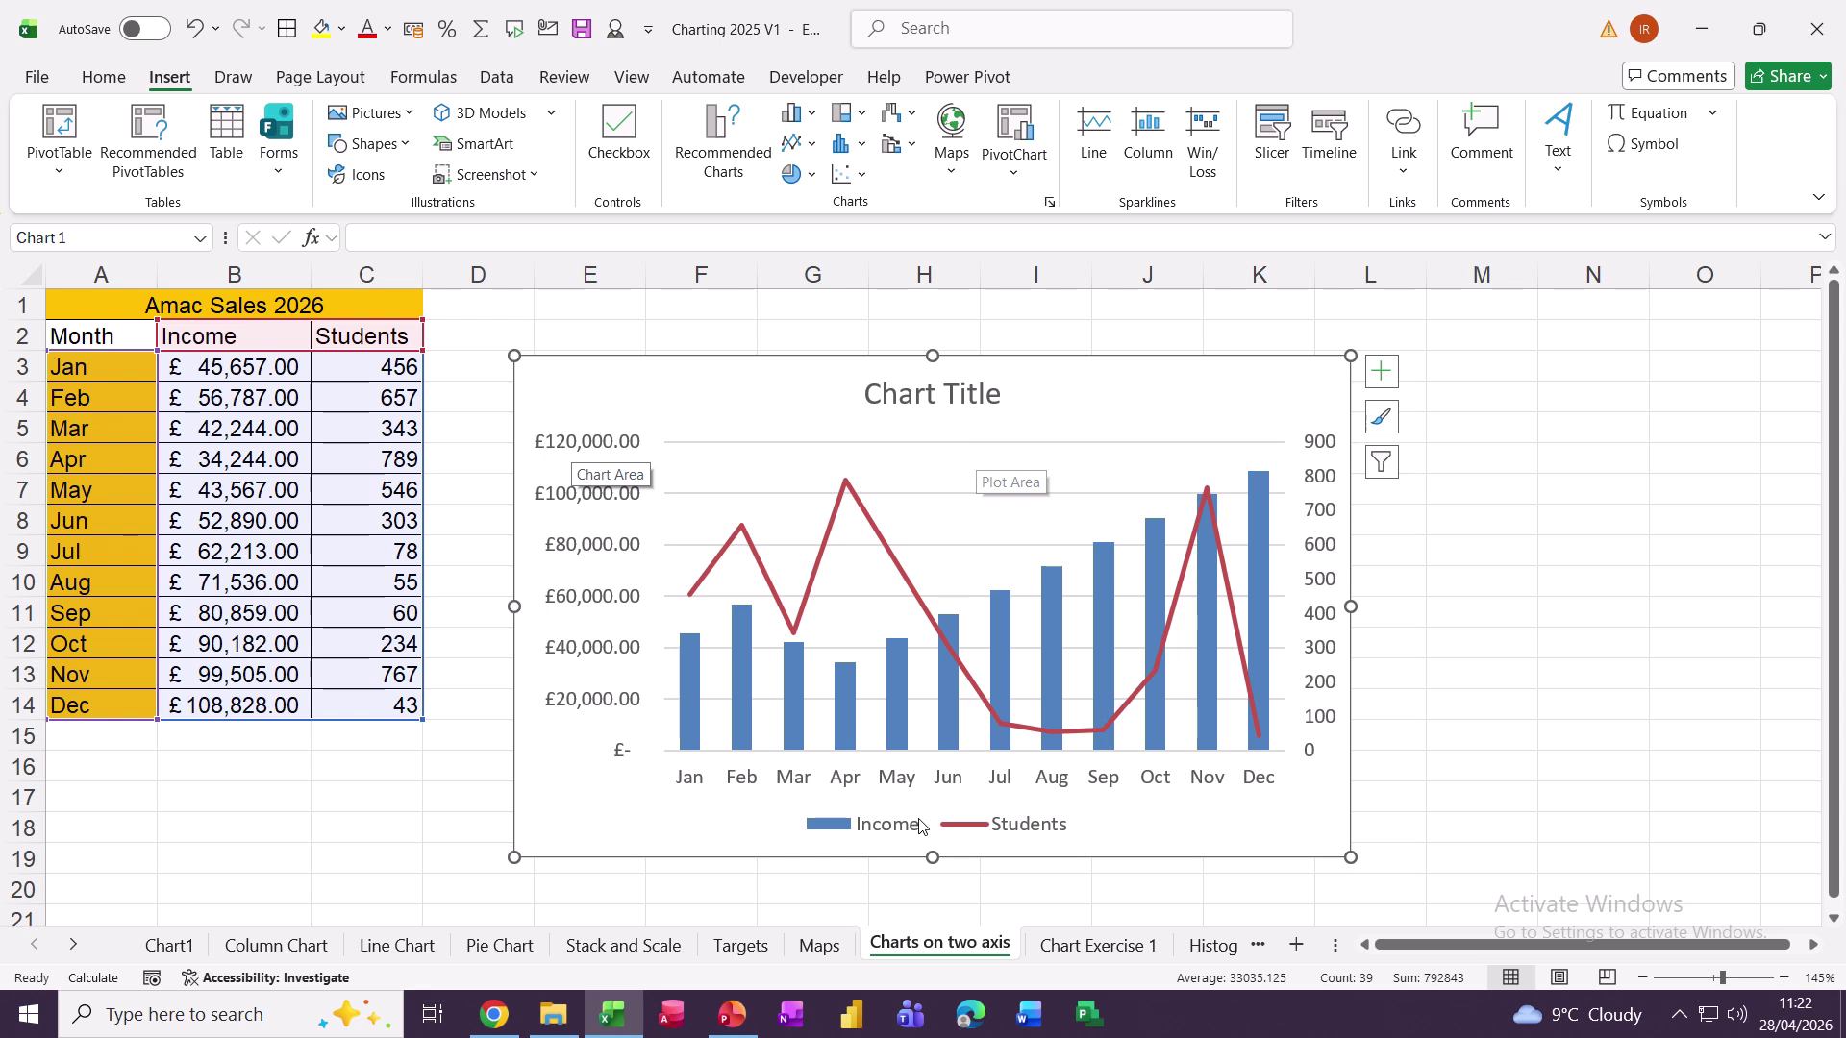
# Step: On the Maps sheet, apply the black-background chart style to the city map of Leeds, Bradford, Manchester and Sheffield
pyautogui.click(820, 948)
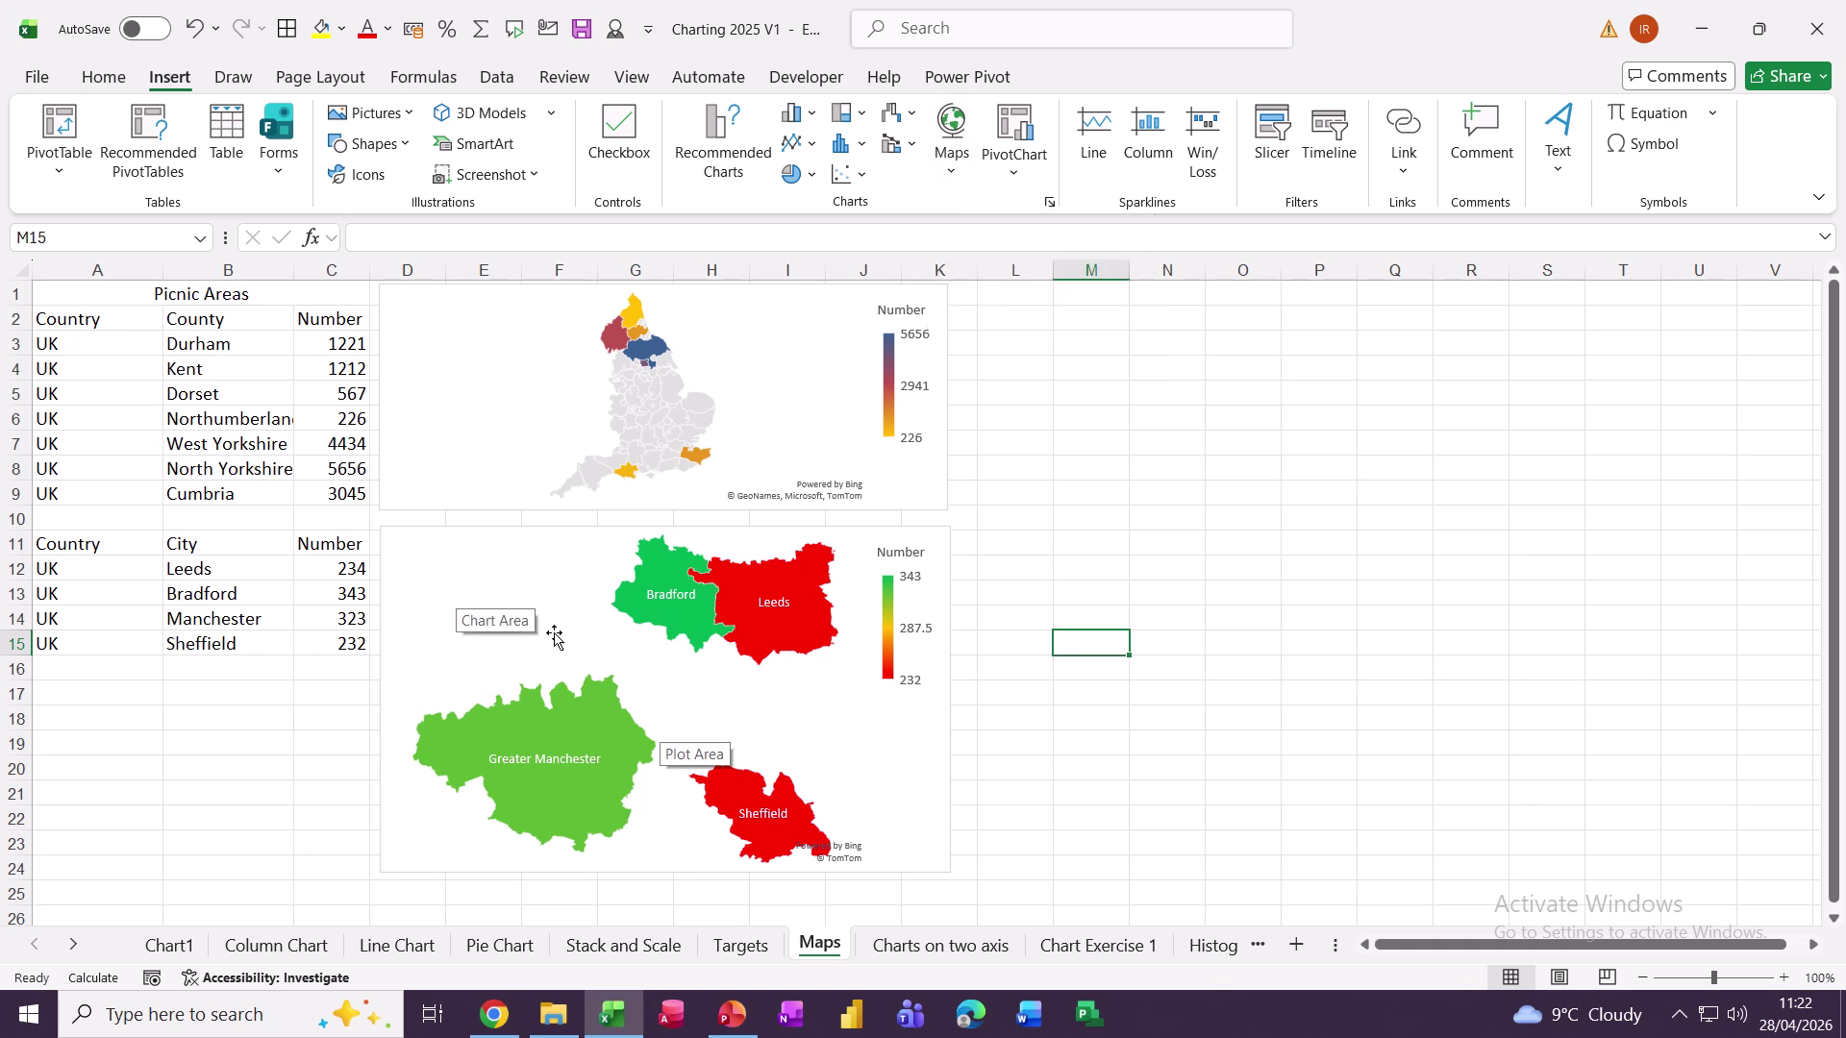
pyautogui.click(392, 536)
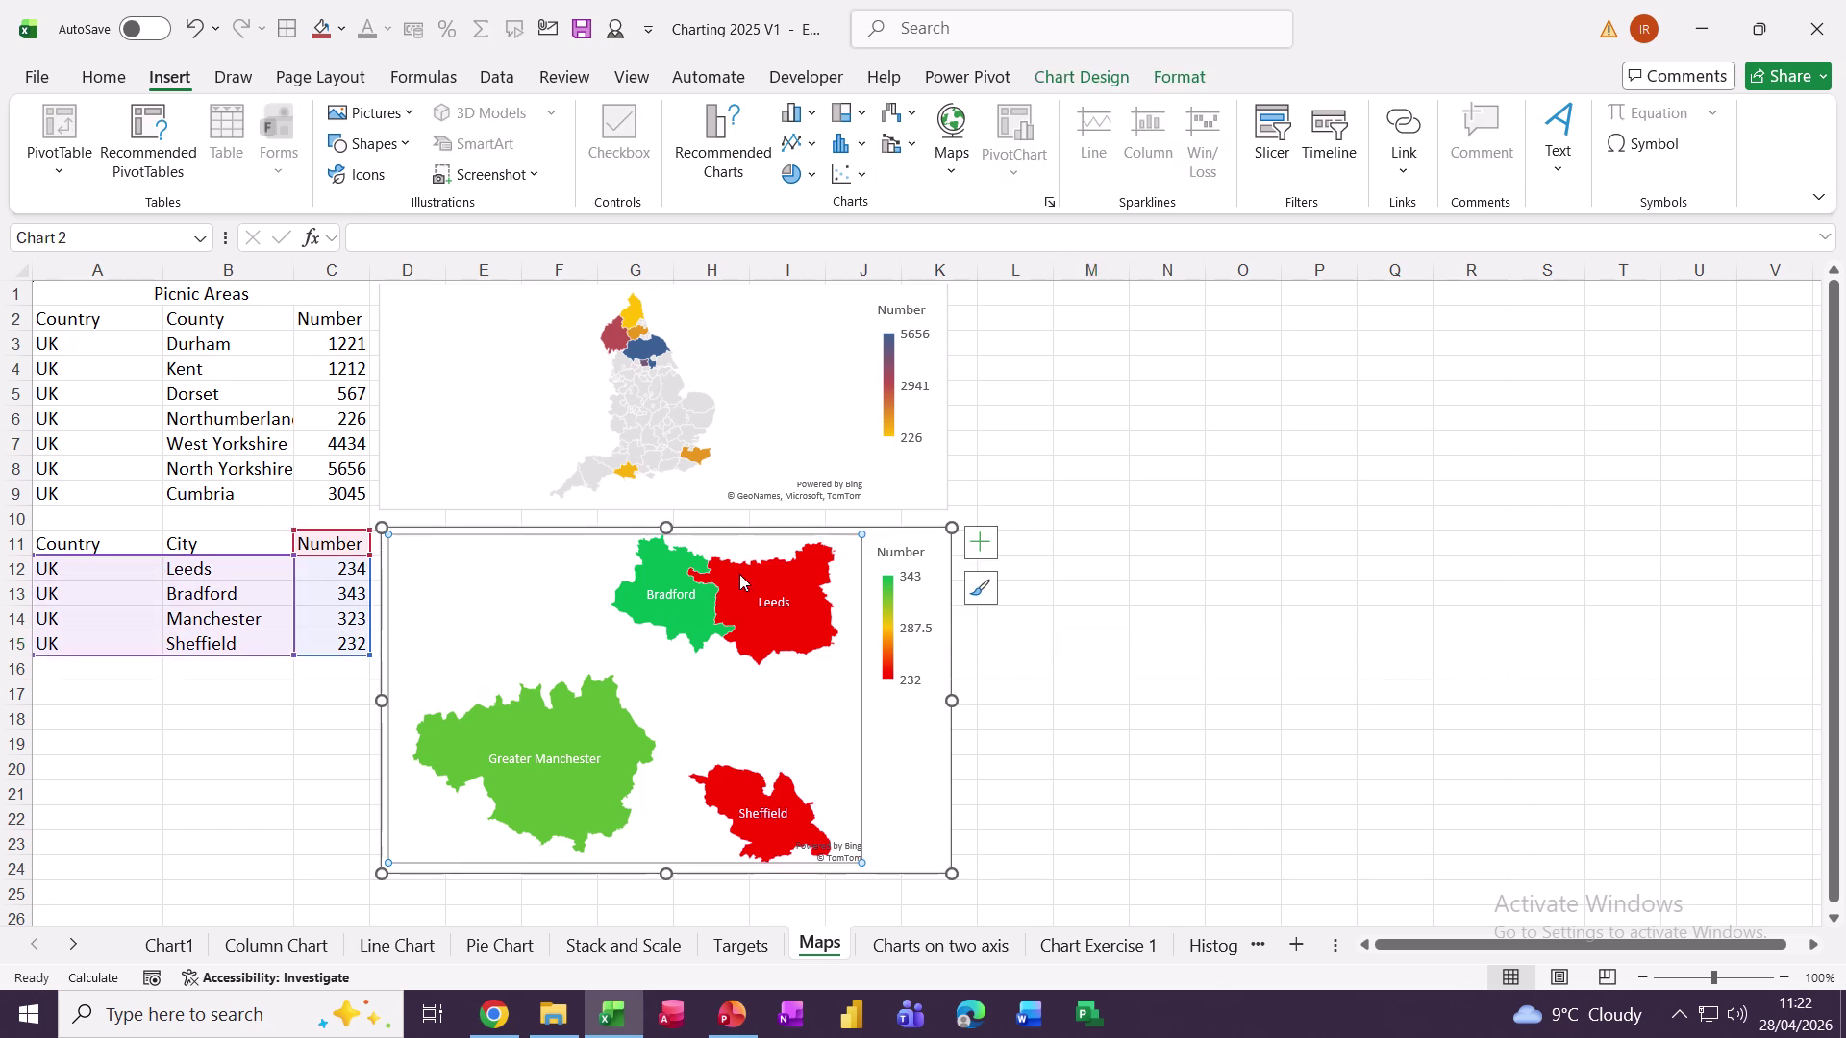
pyautogui.moveTo(612, 747)
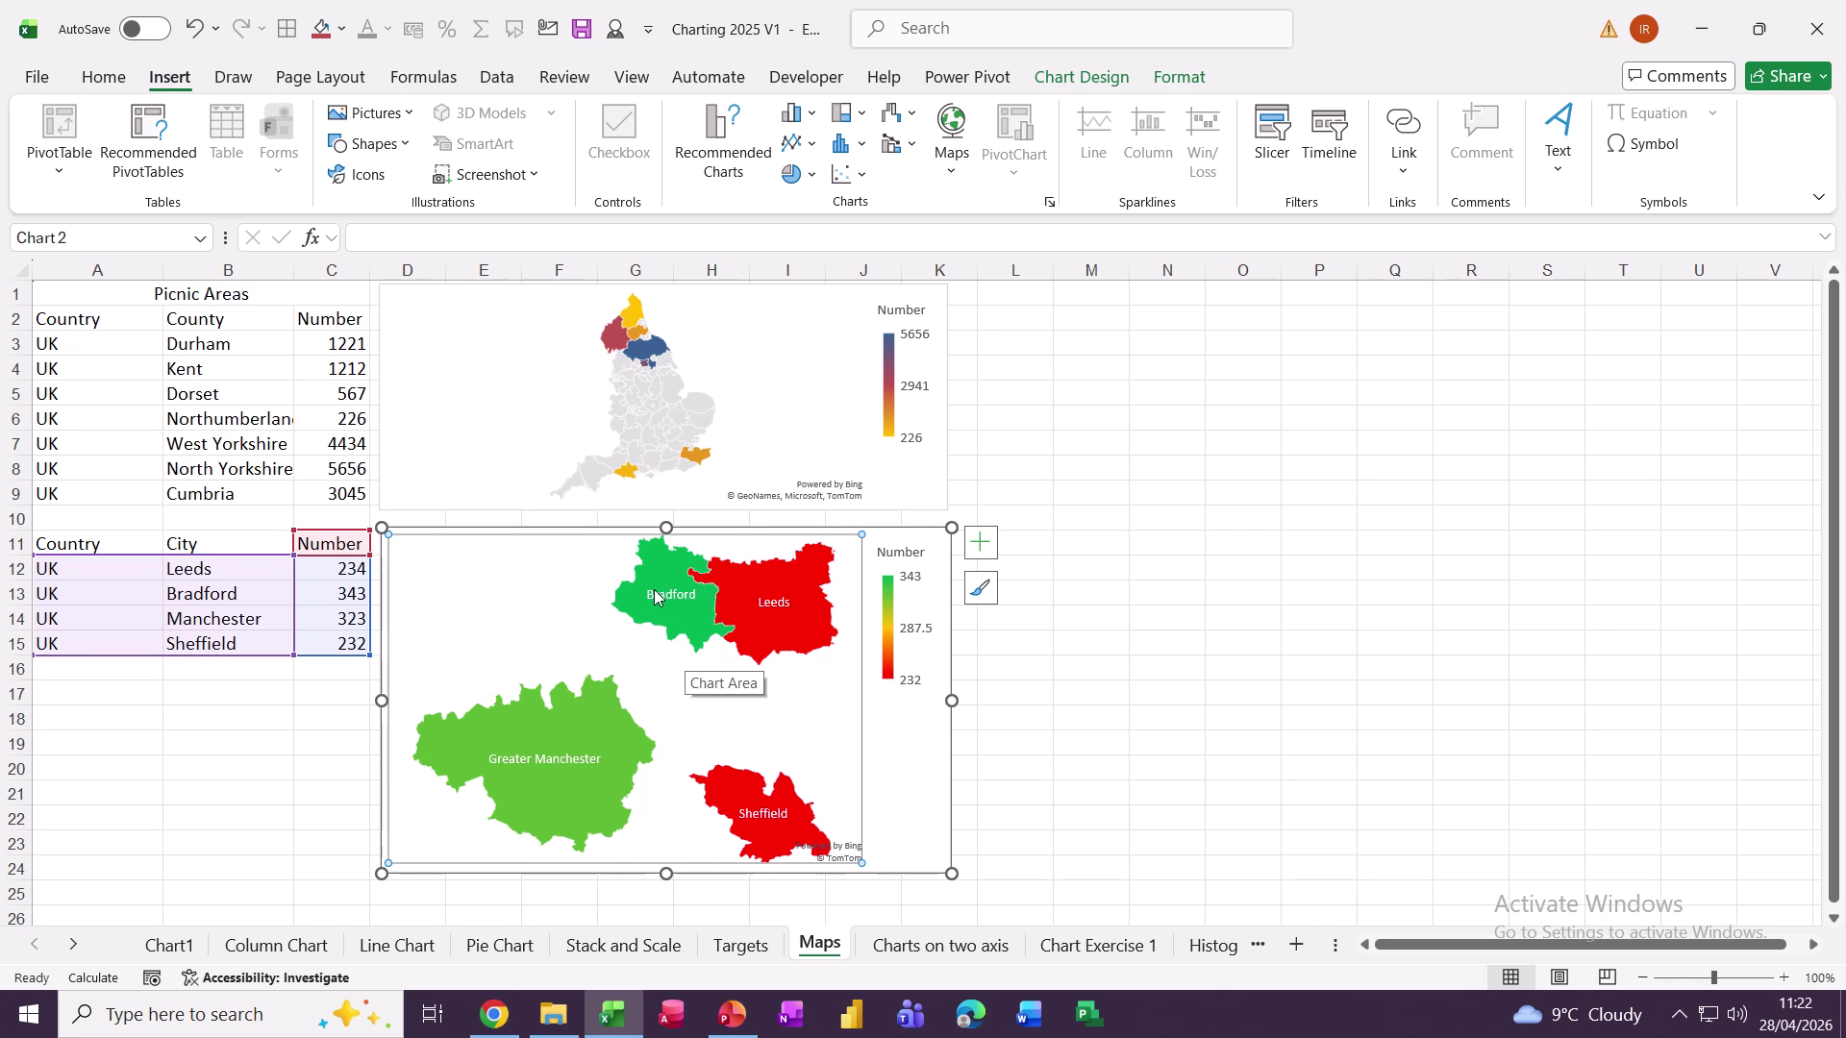
pyautogui.doubleClick(654, 648)
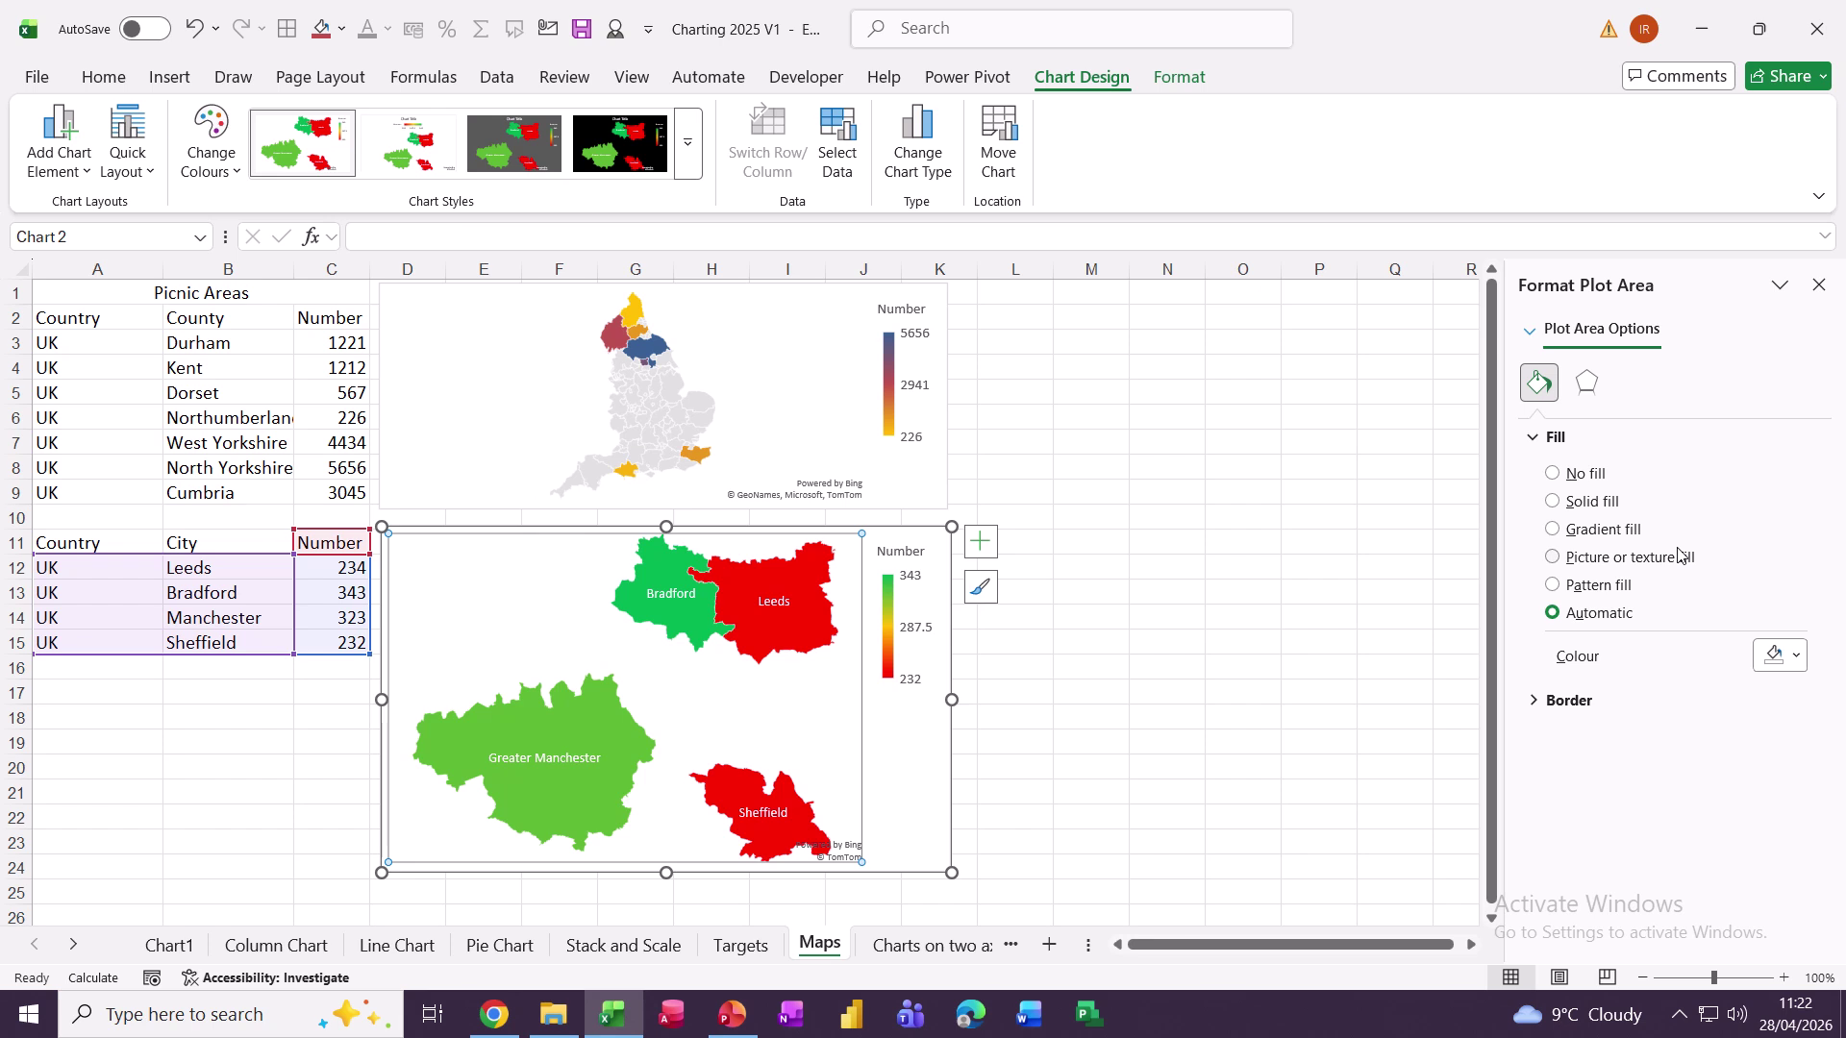
pyautogui.click(607, 147)
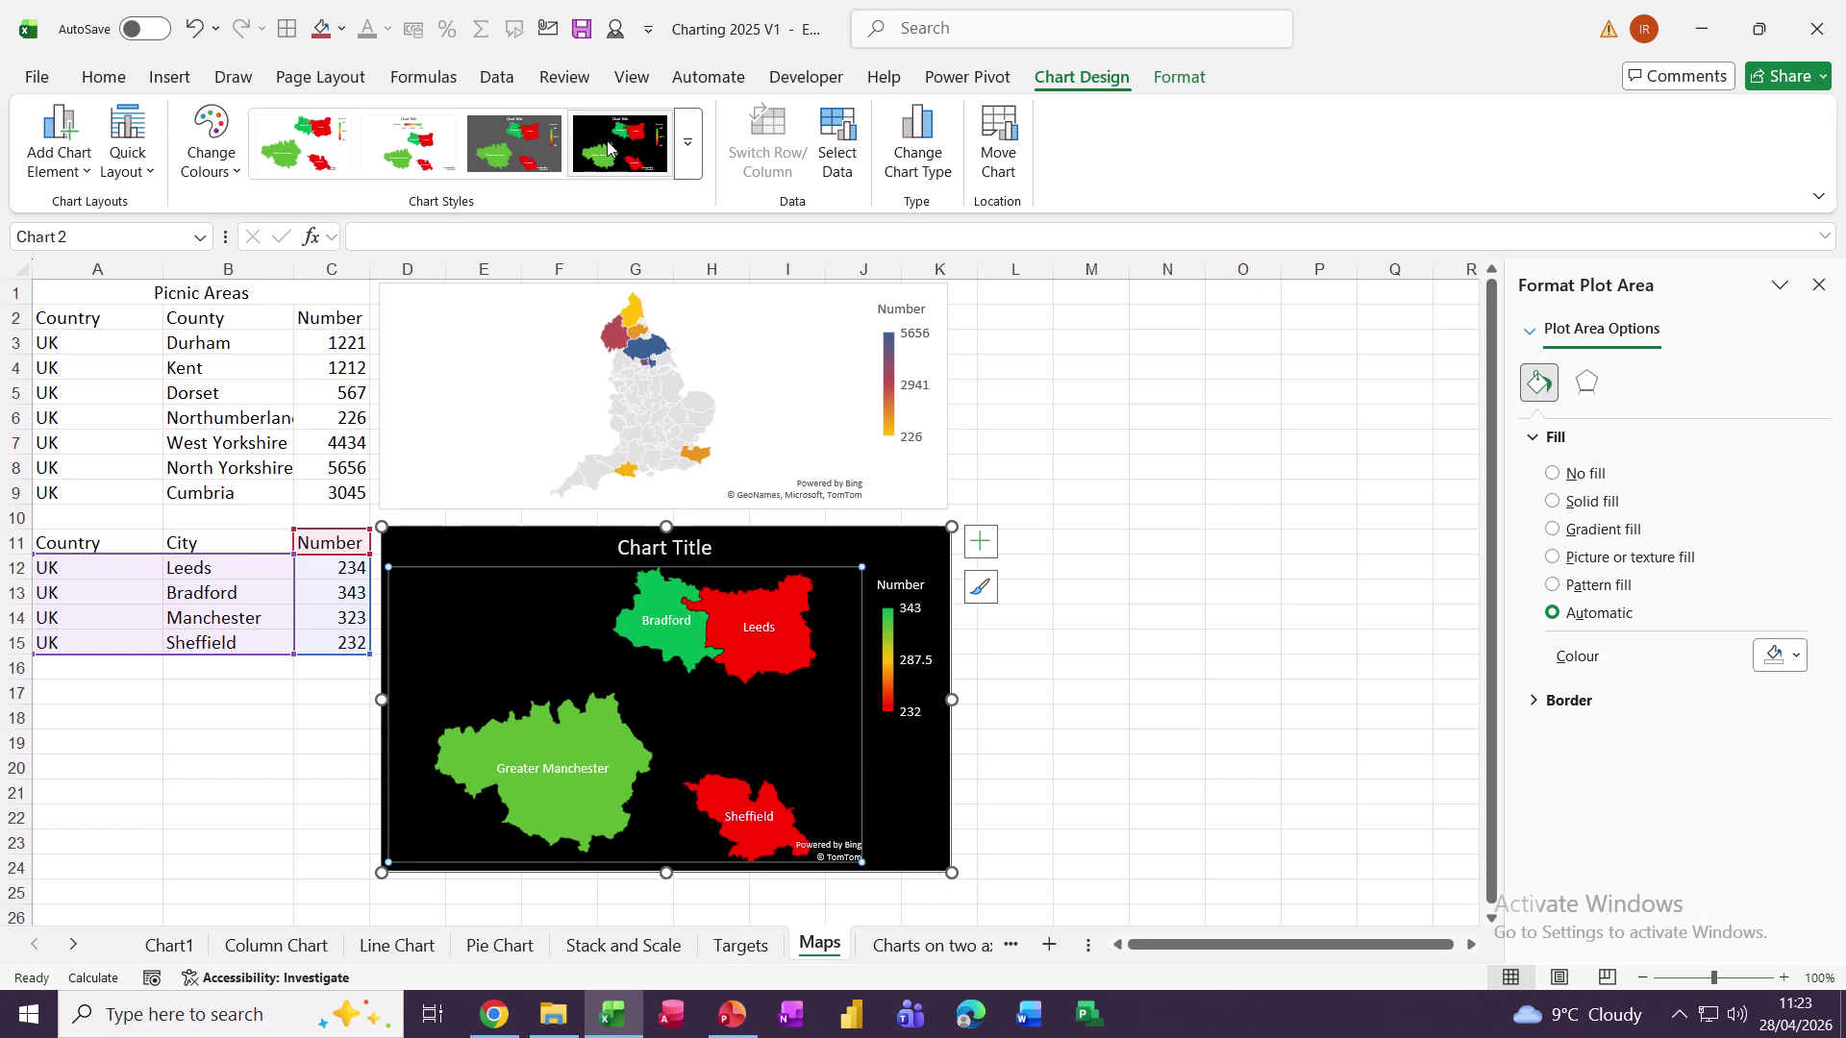
# Step: Apply the same black-background chart style to the county map of picnic areas and deselect it
pyautogui.click(723, 305)
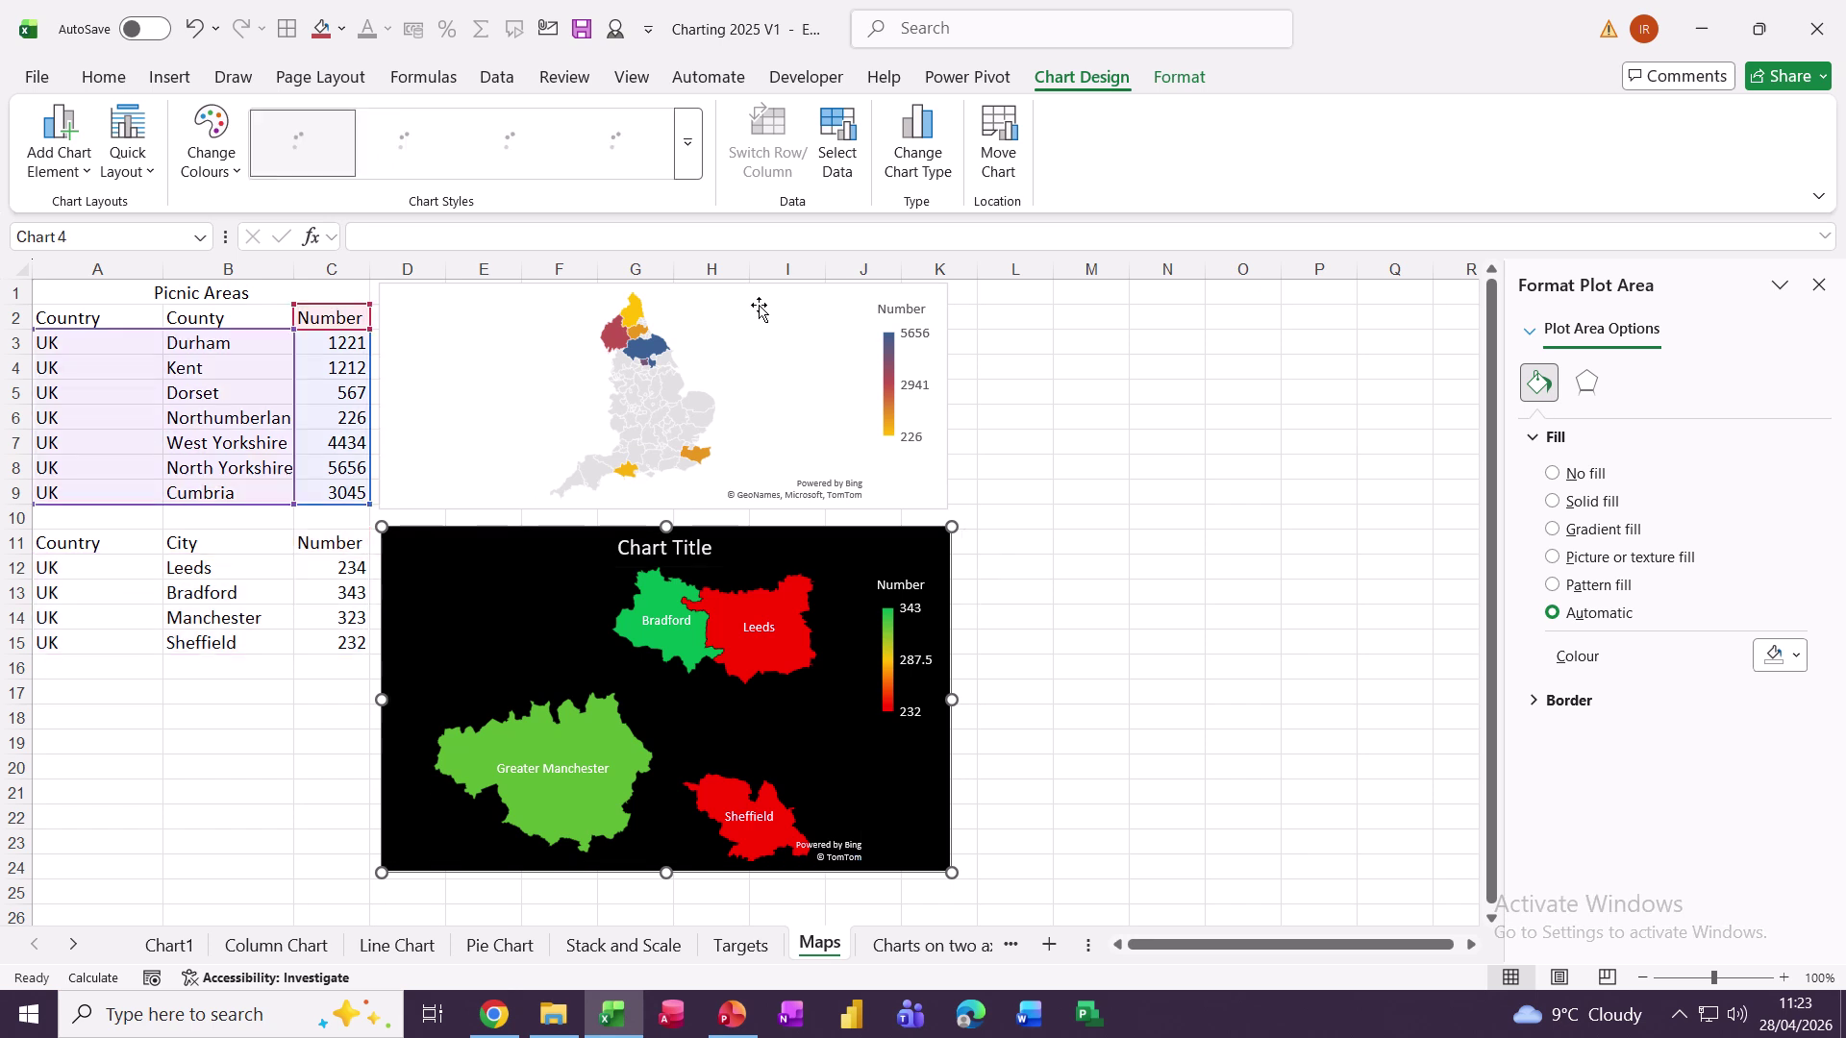
pyautogui.click(612, 152)
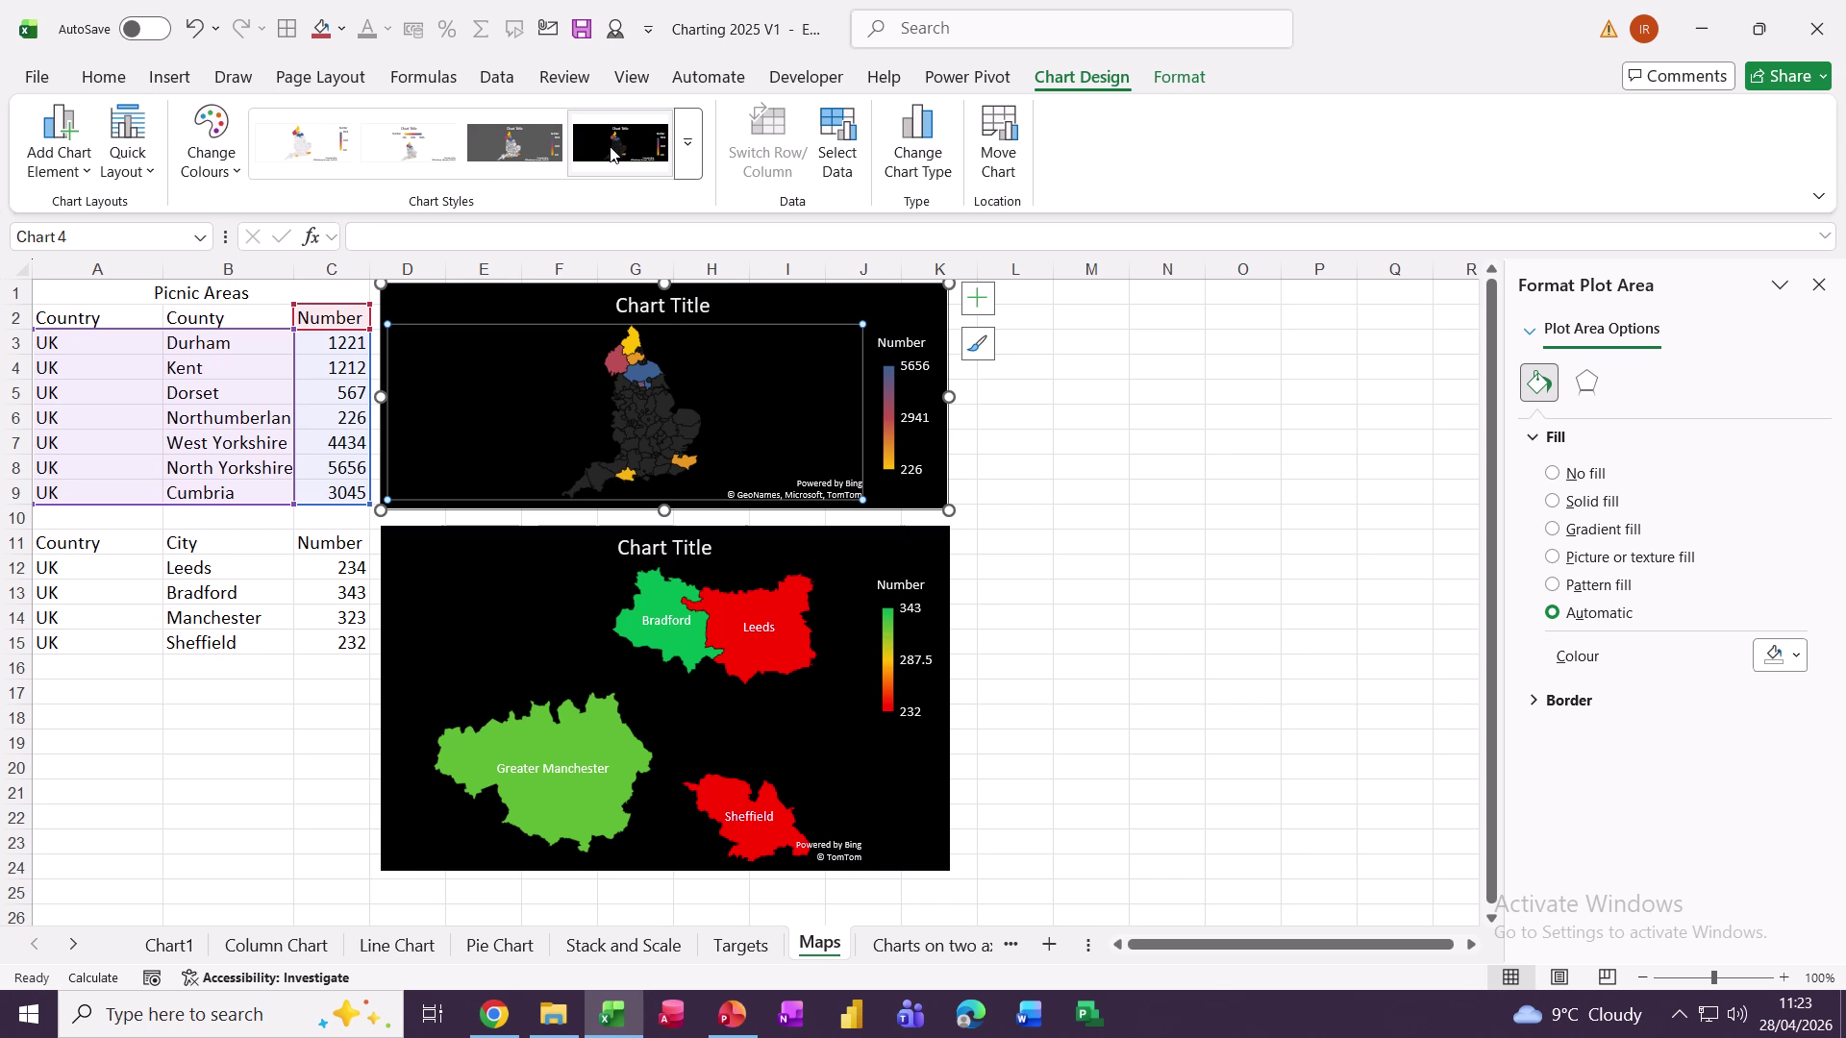
pyautogui.click(1113, 549)
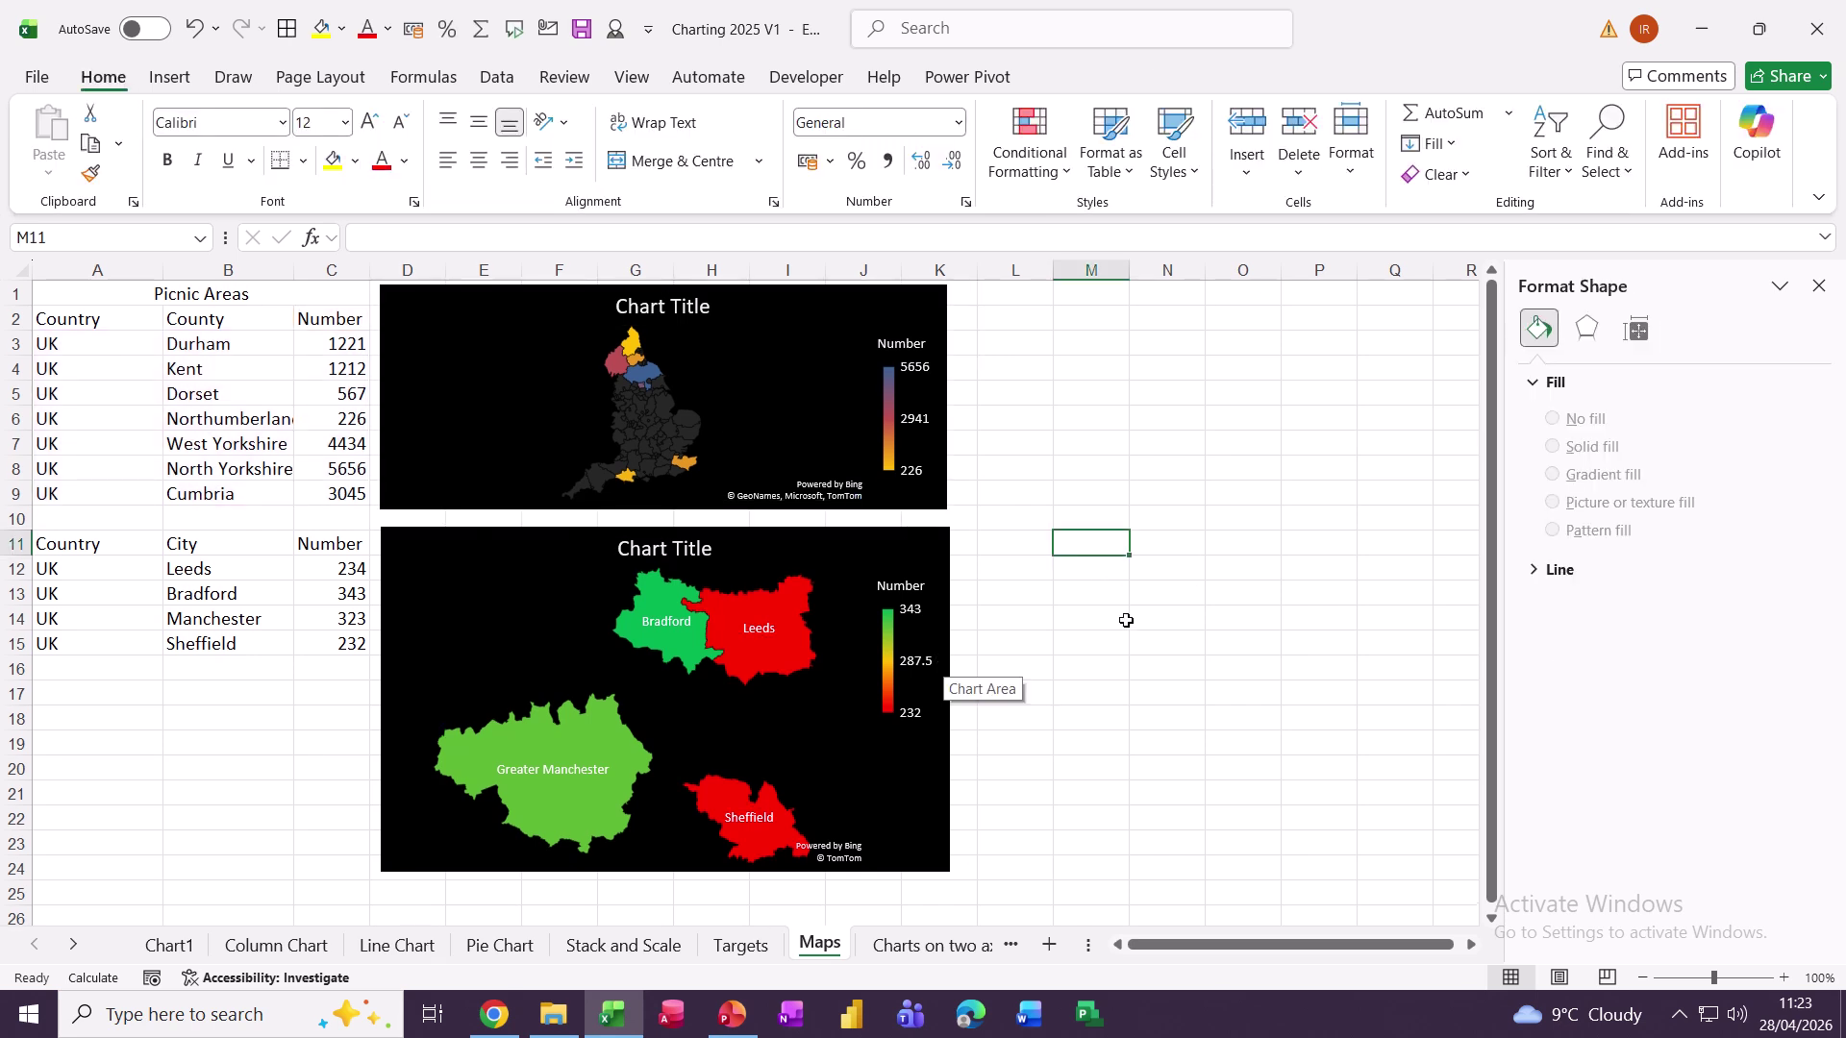